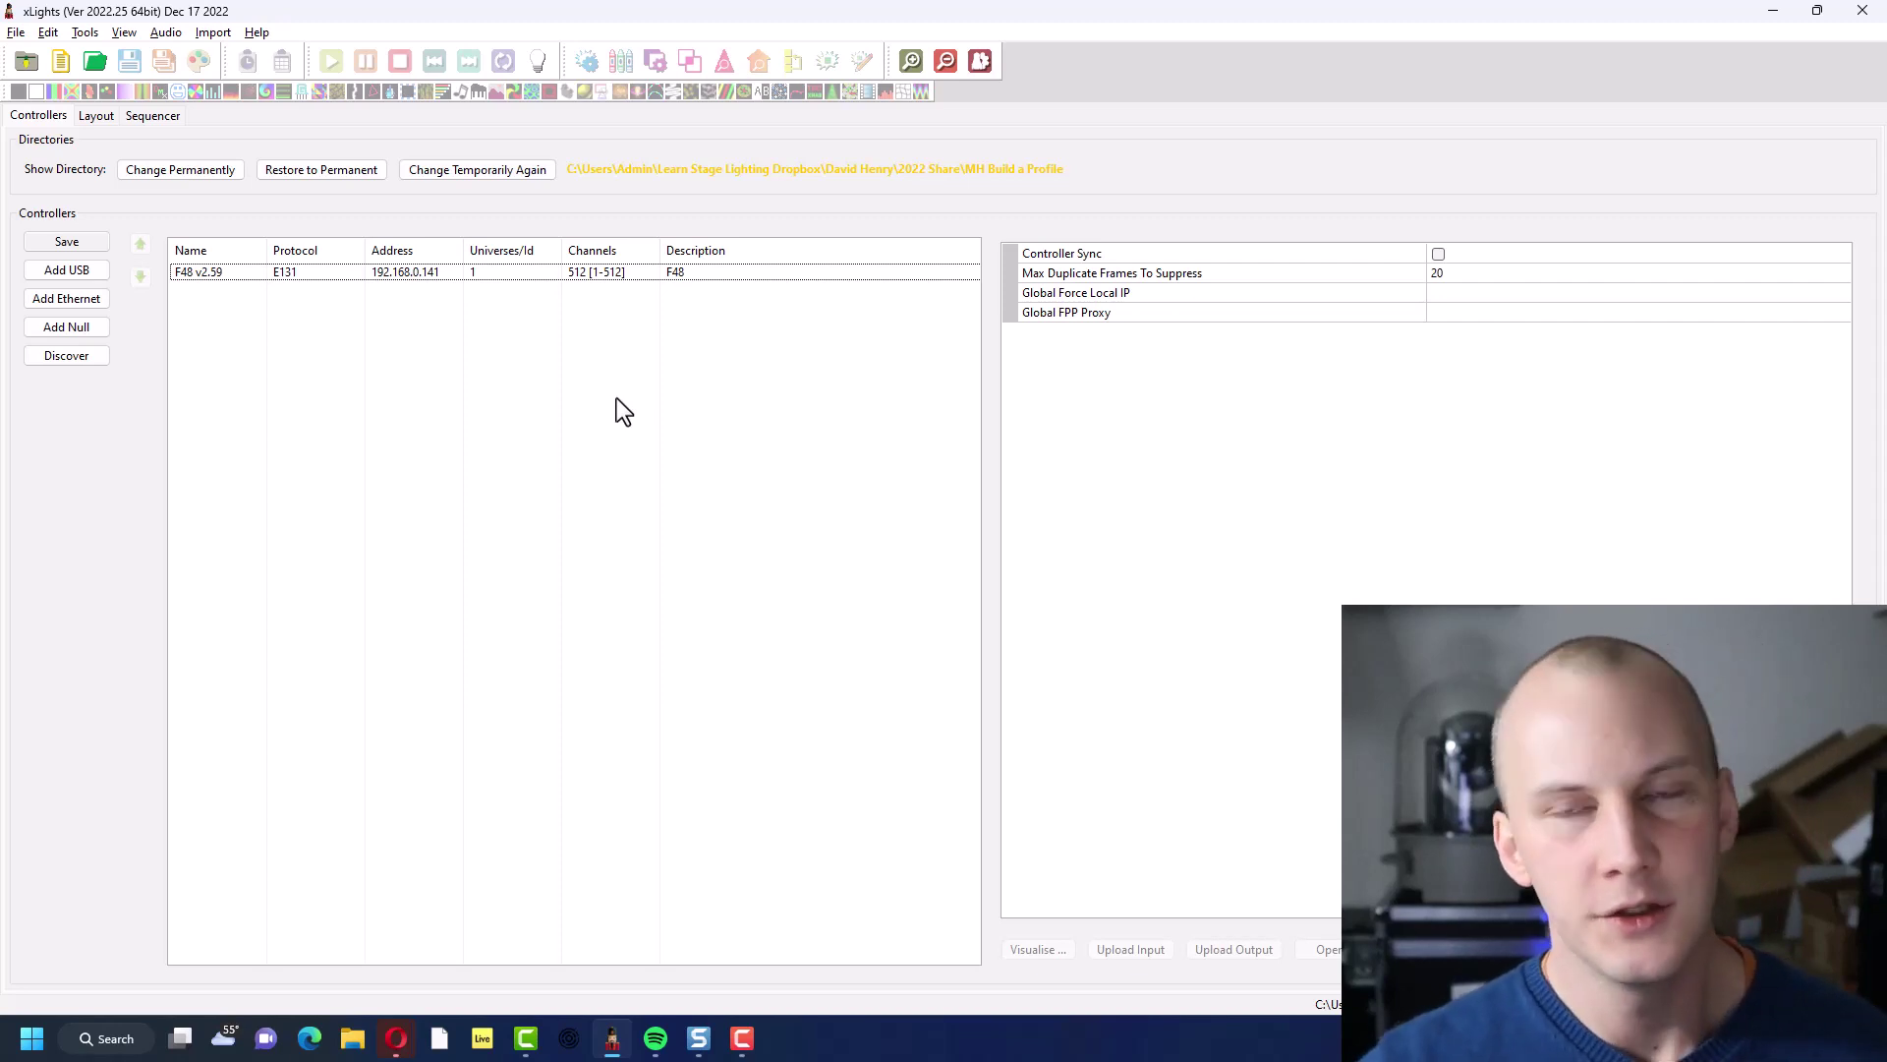
Place a DMX Moving Head 3D model in the layout preview
left_click(102, 120)
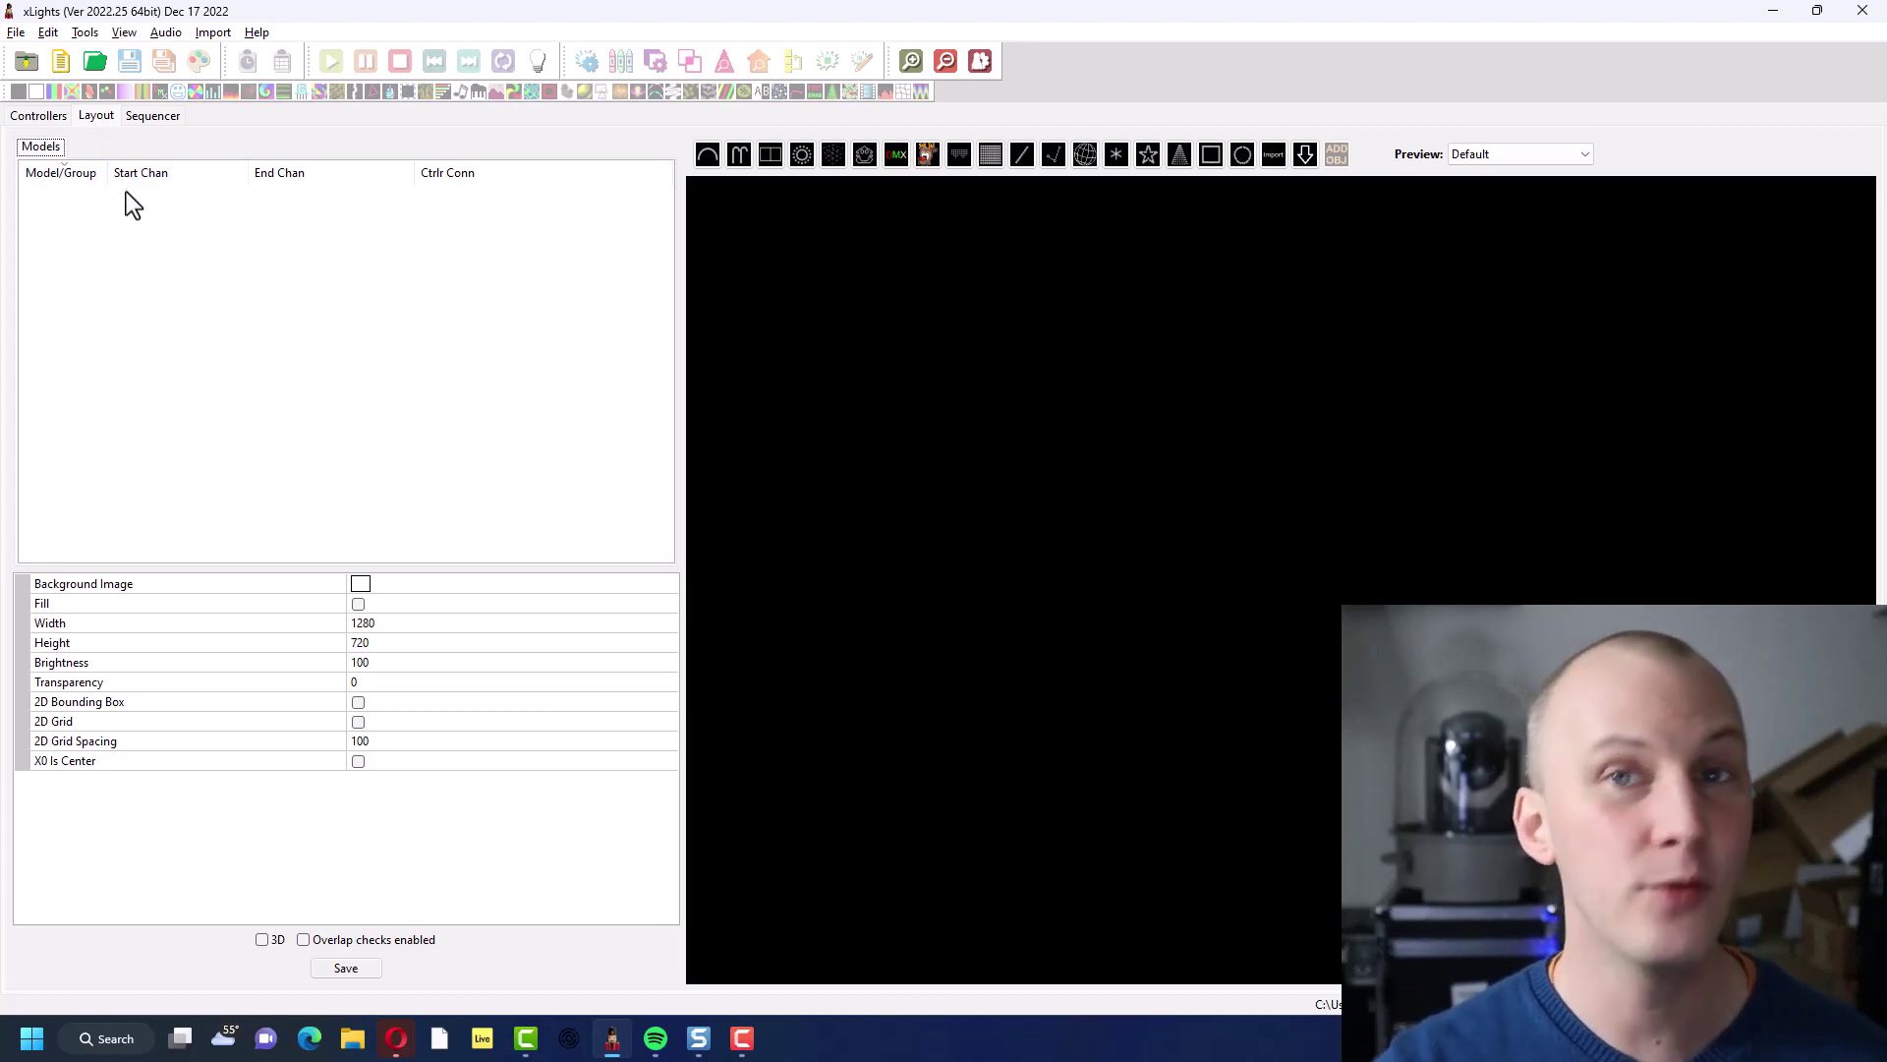
mouse_move(126, 192)
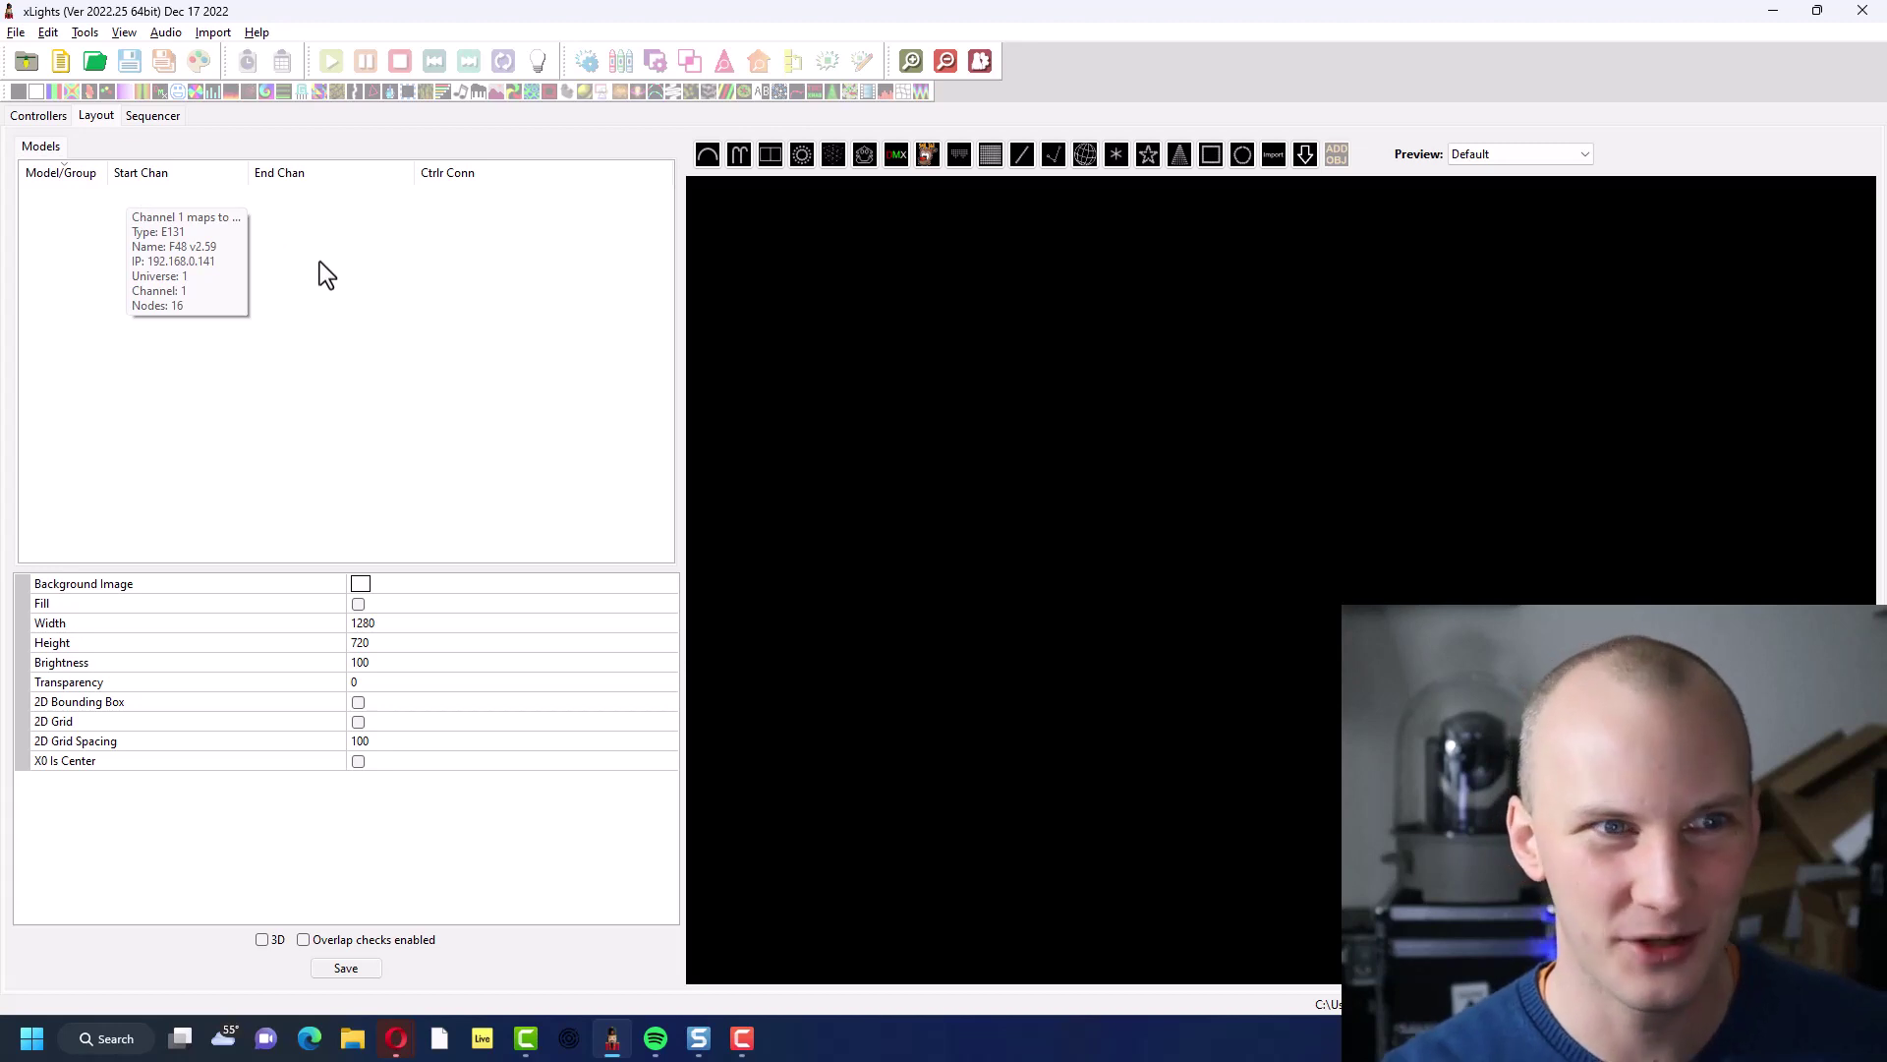
left_click(895, 155)
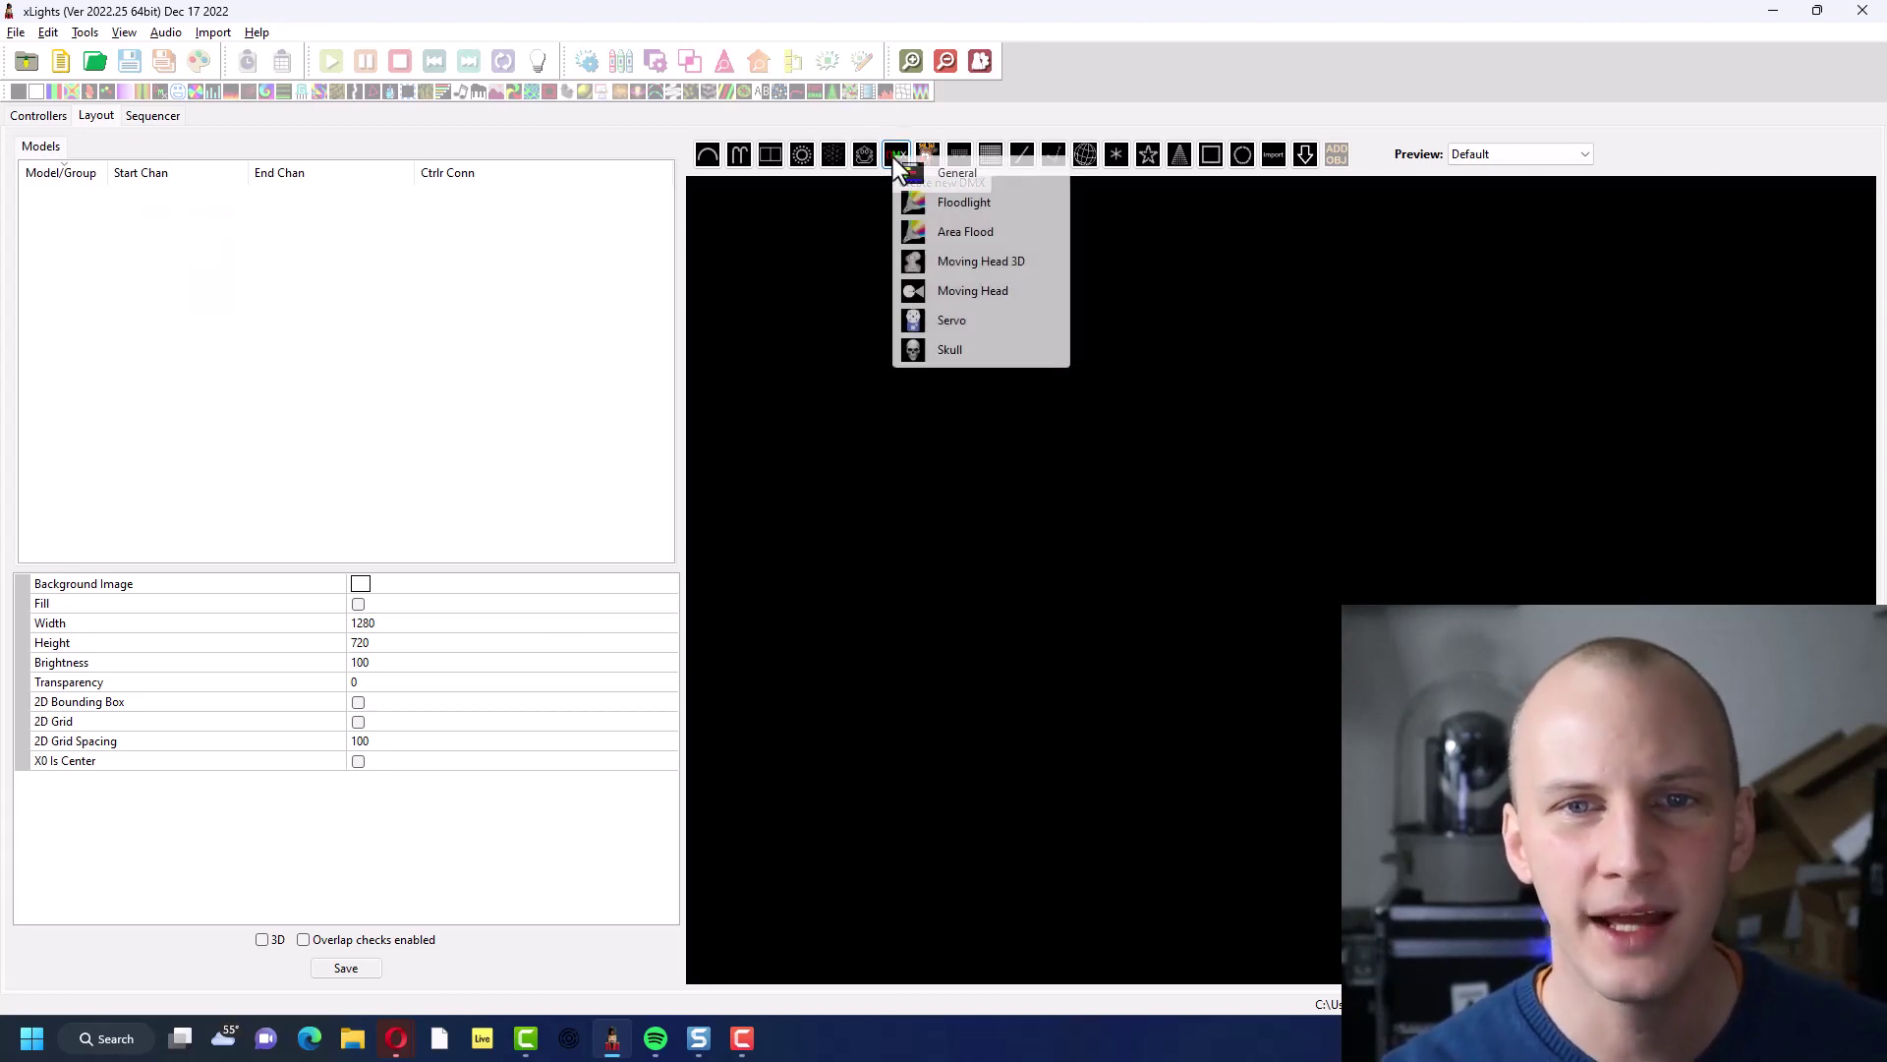
left_click(971, 261)
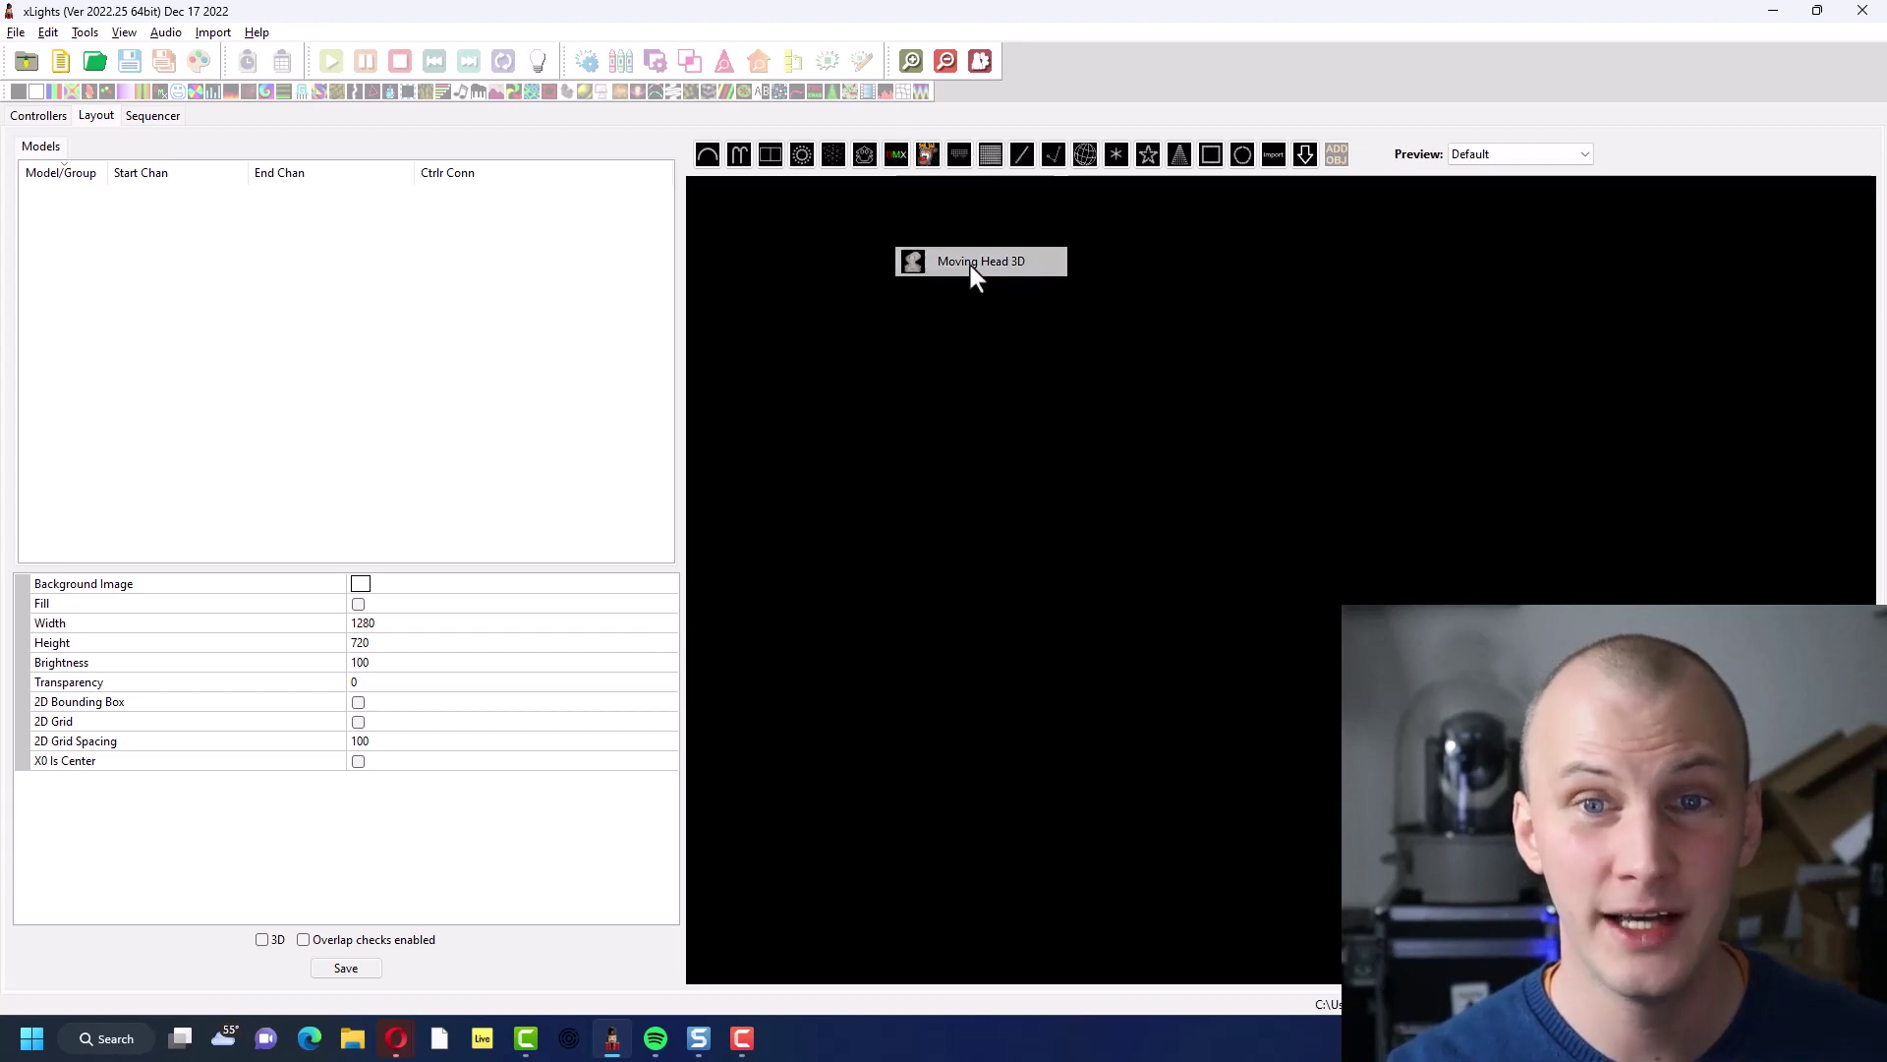
left_click(925, 401)
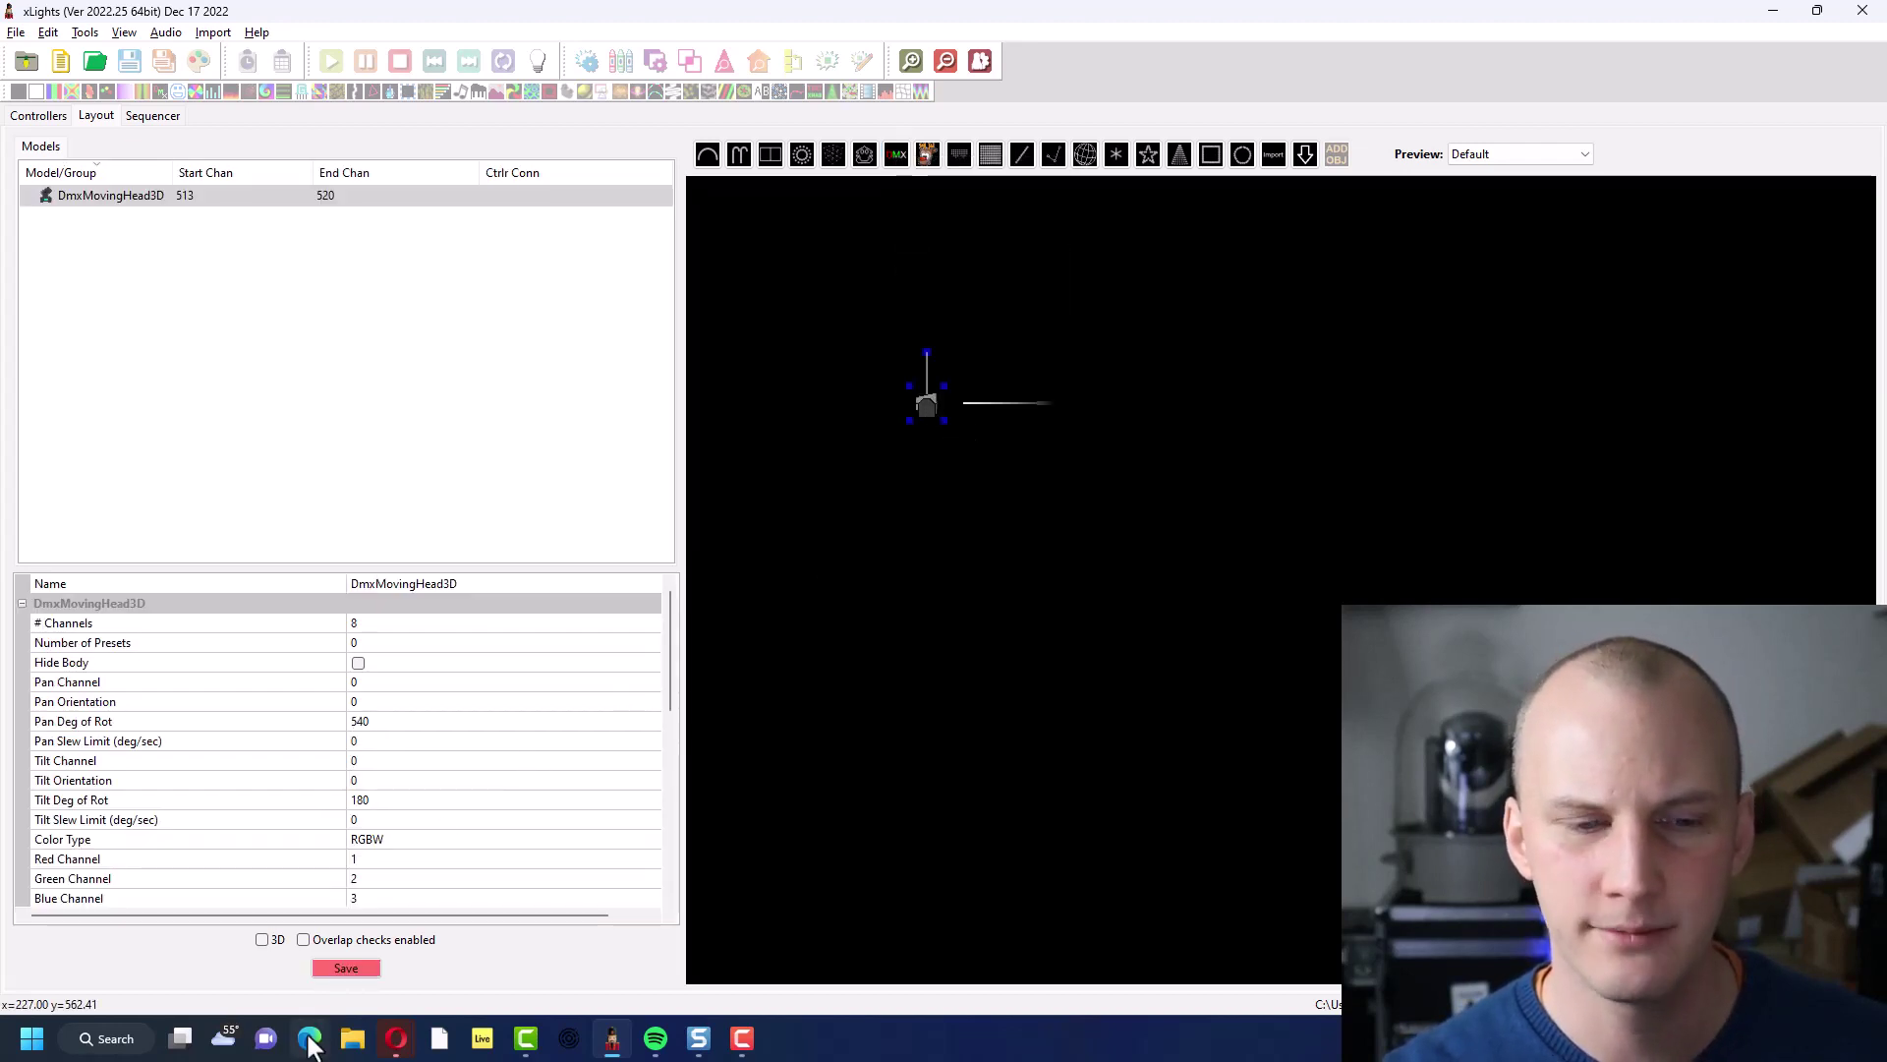
Save the layout with the new DmxMovingHead3D model on channels 513–520
left_click(340, 970)
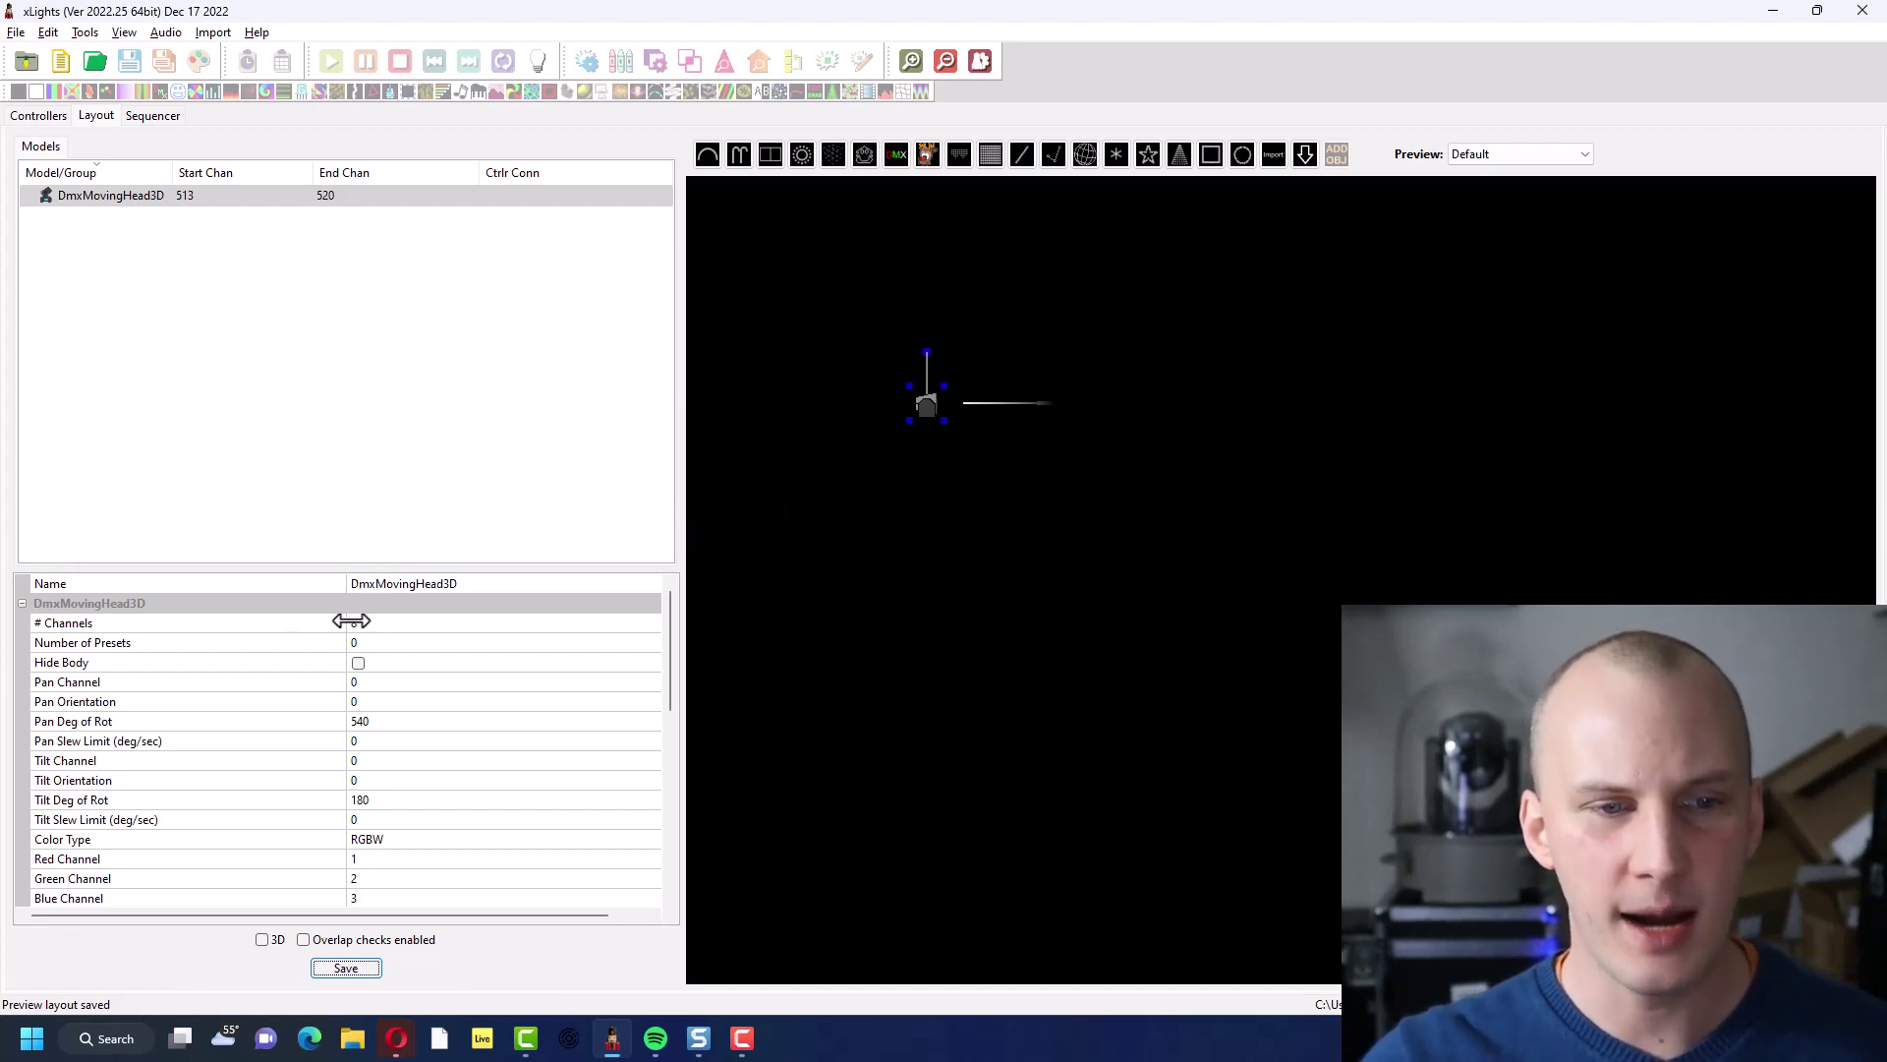
scroll(322, 606, "down", 2)
scroll(321, 606, "up", 2)
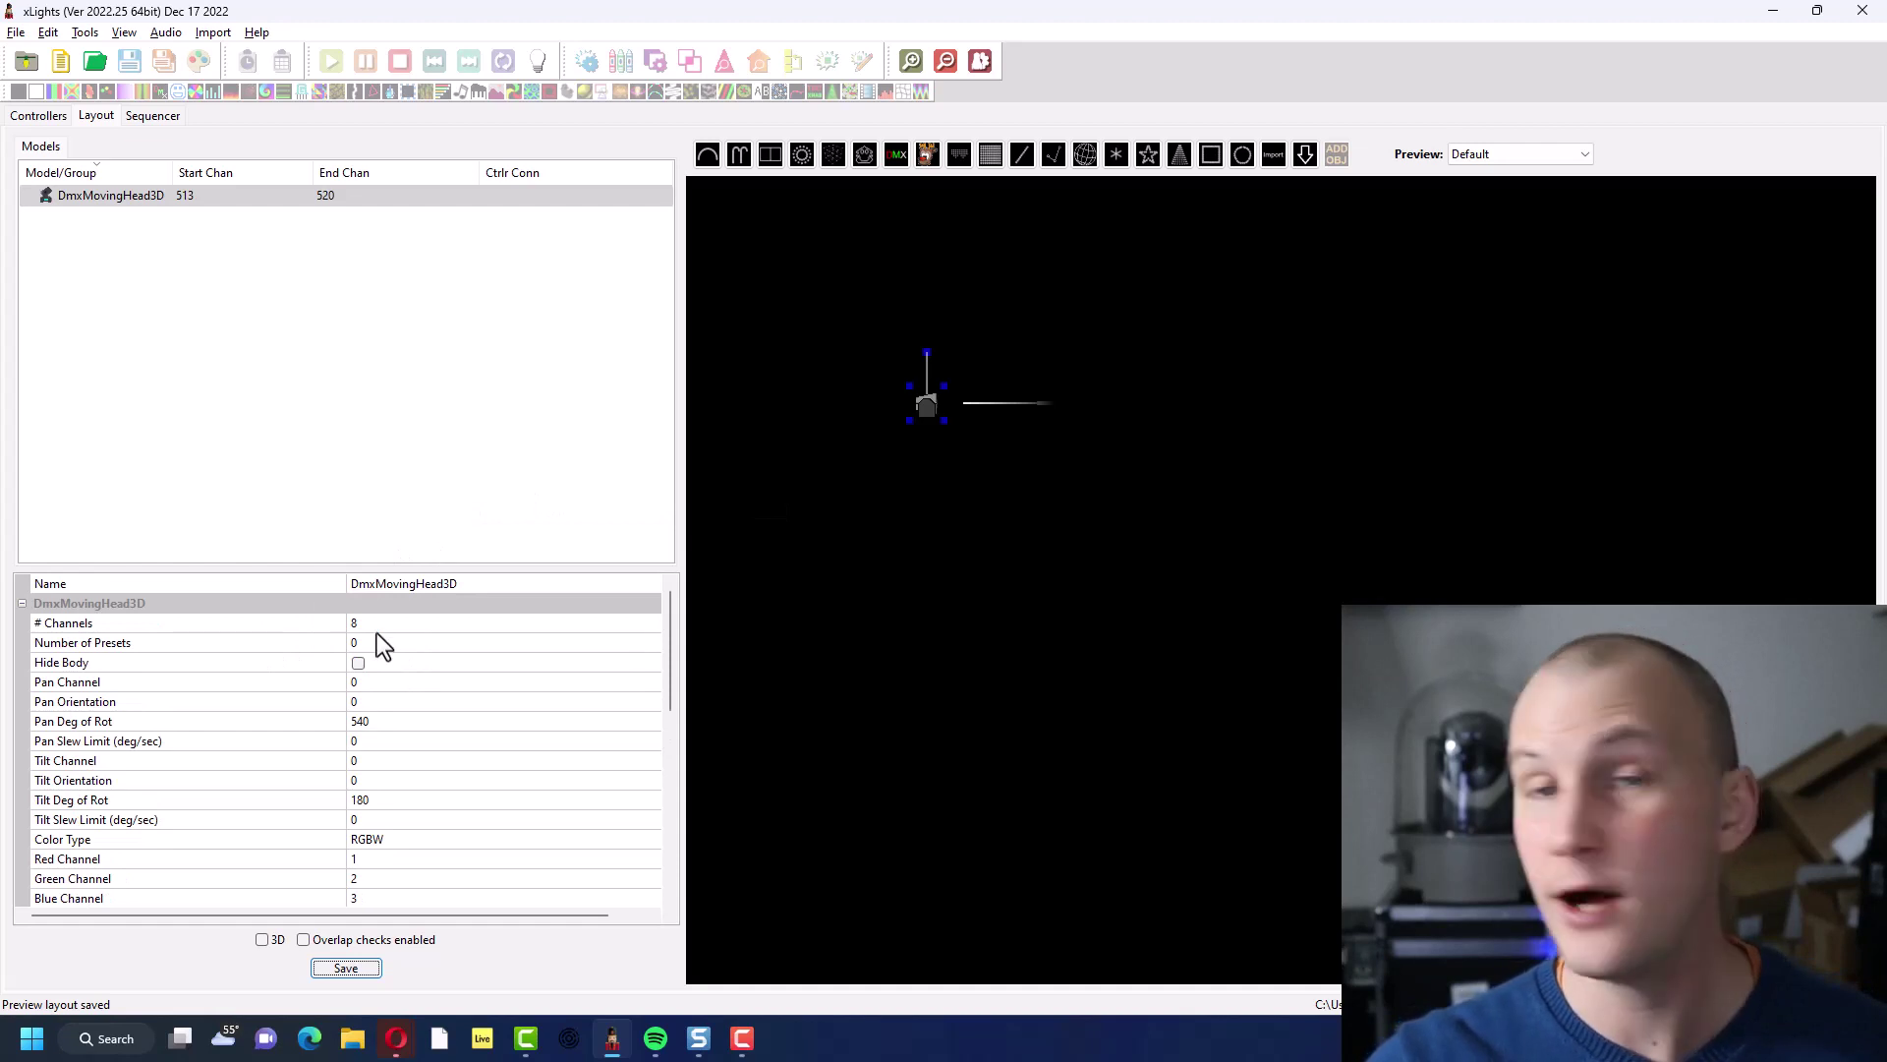
Open Dominar Lempa Manual.pdf from system search and move the Acrobat window aside
key("super")
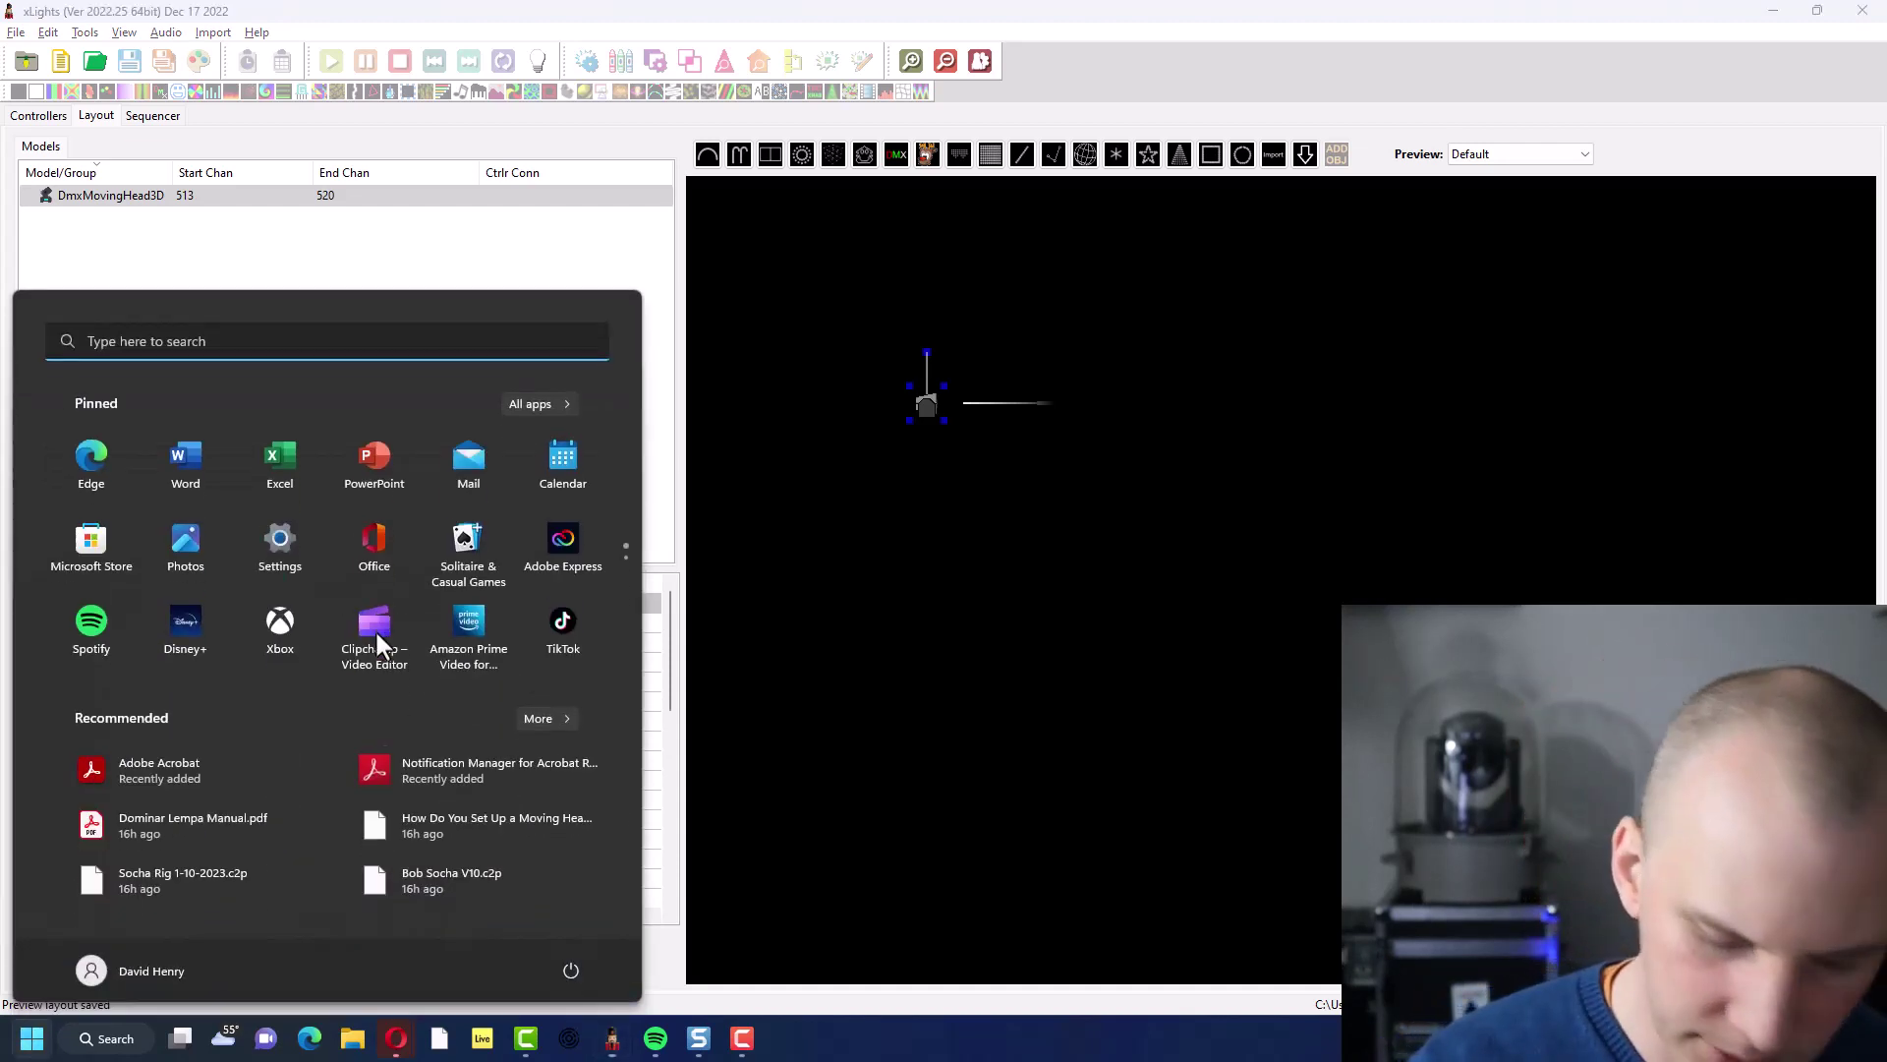
type("lempa")
key("Return")
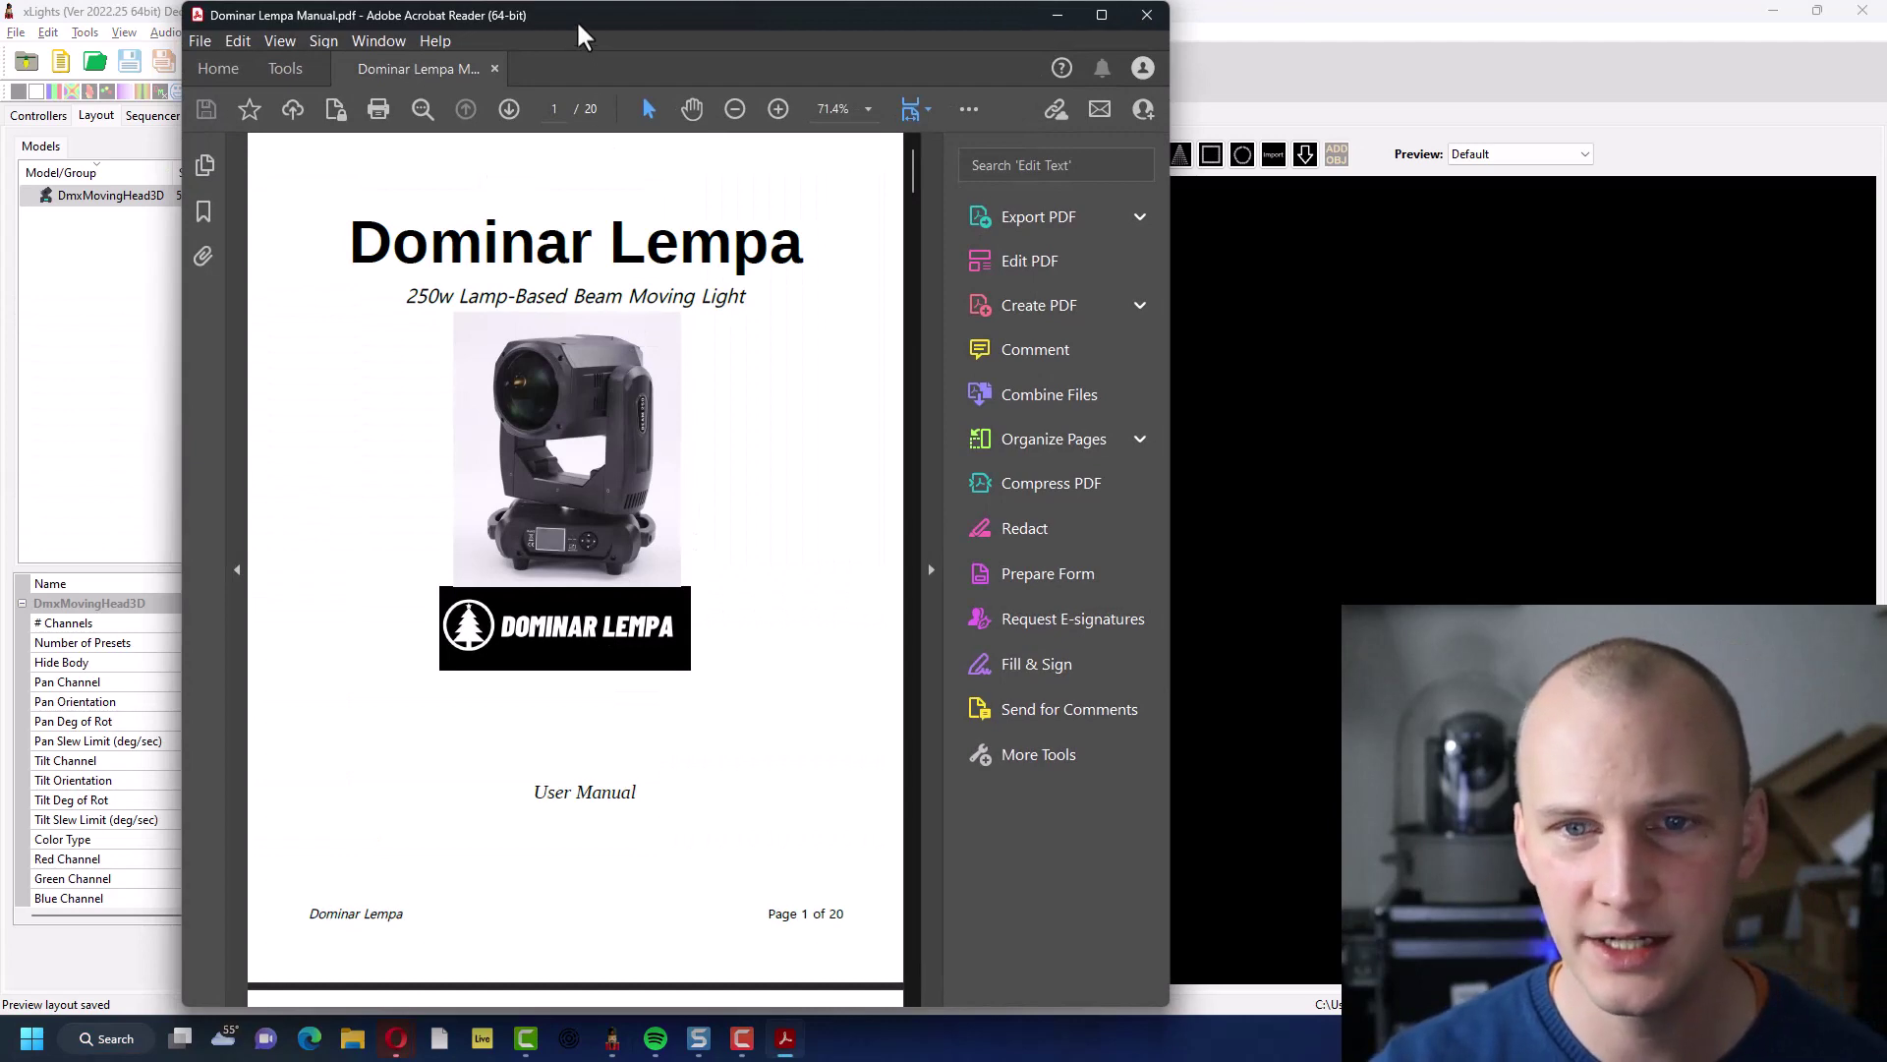
left_click_drag(576, 20, 1264, 4)
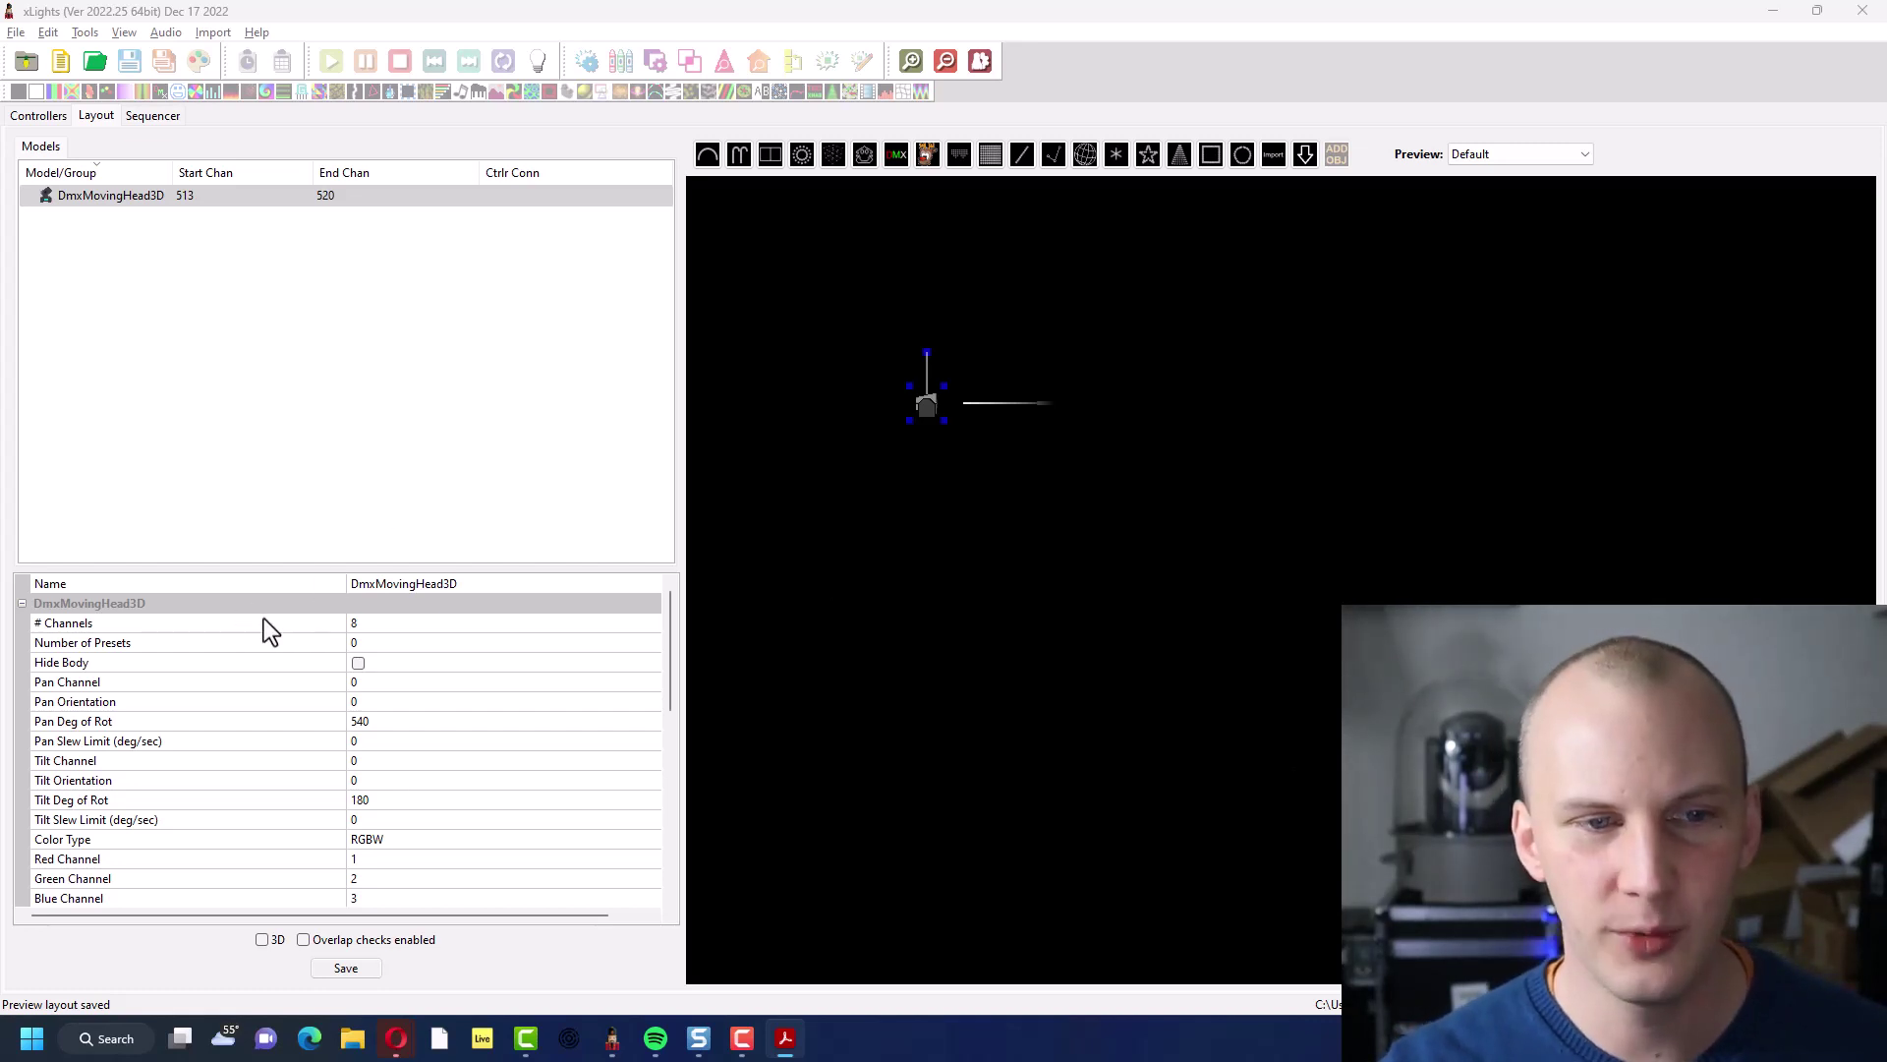
Change the moving head's channel count from 8 to 16 (513–528) and save
left_click(368, 623)
left_click_drag(369, 623, 293, 617)
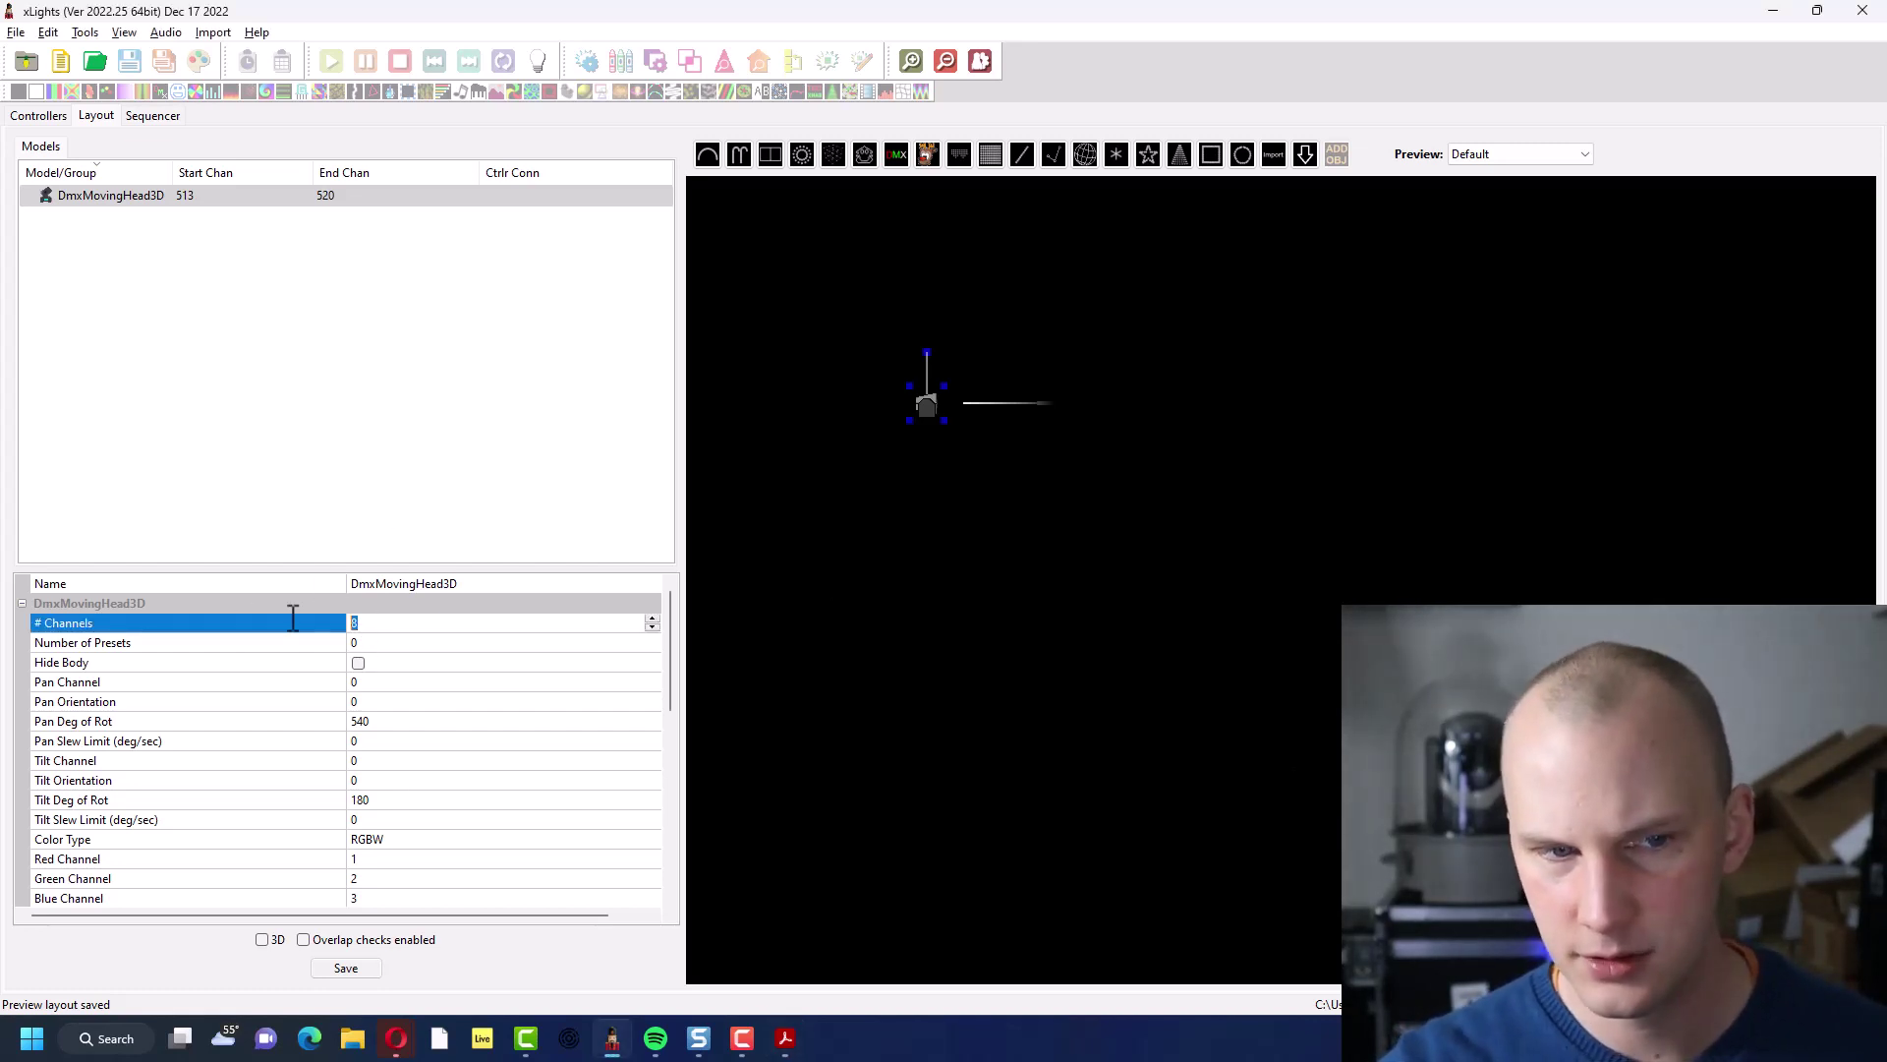
type("16")
key("Return")
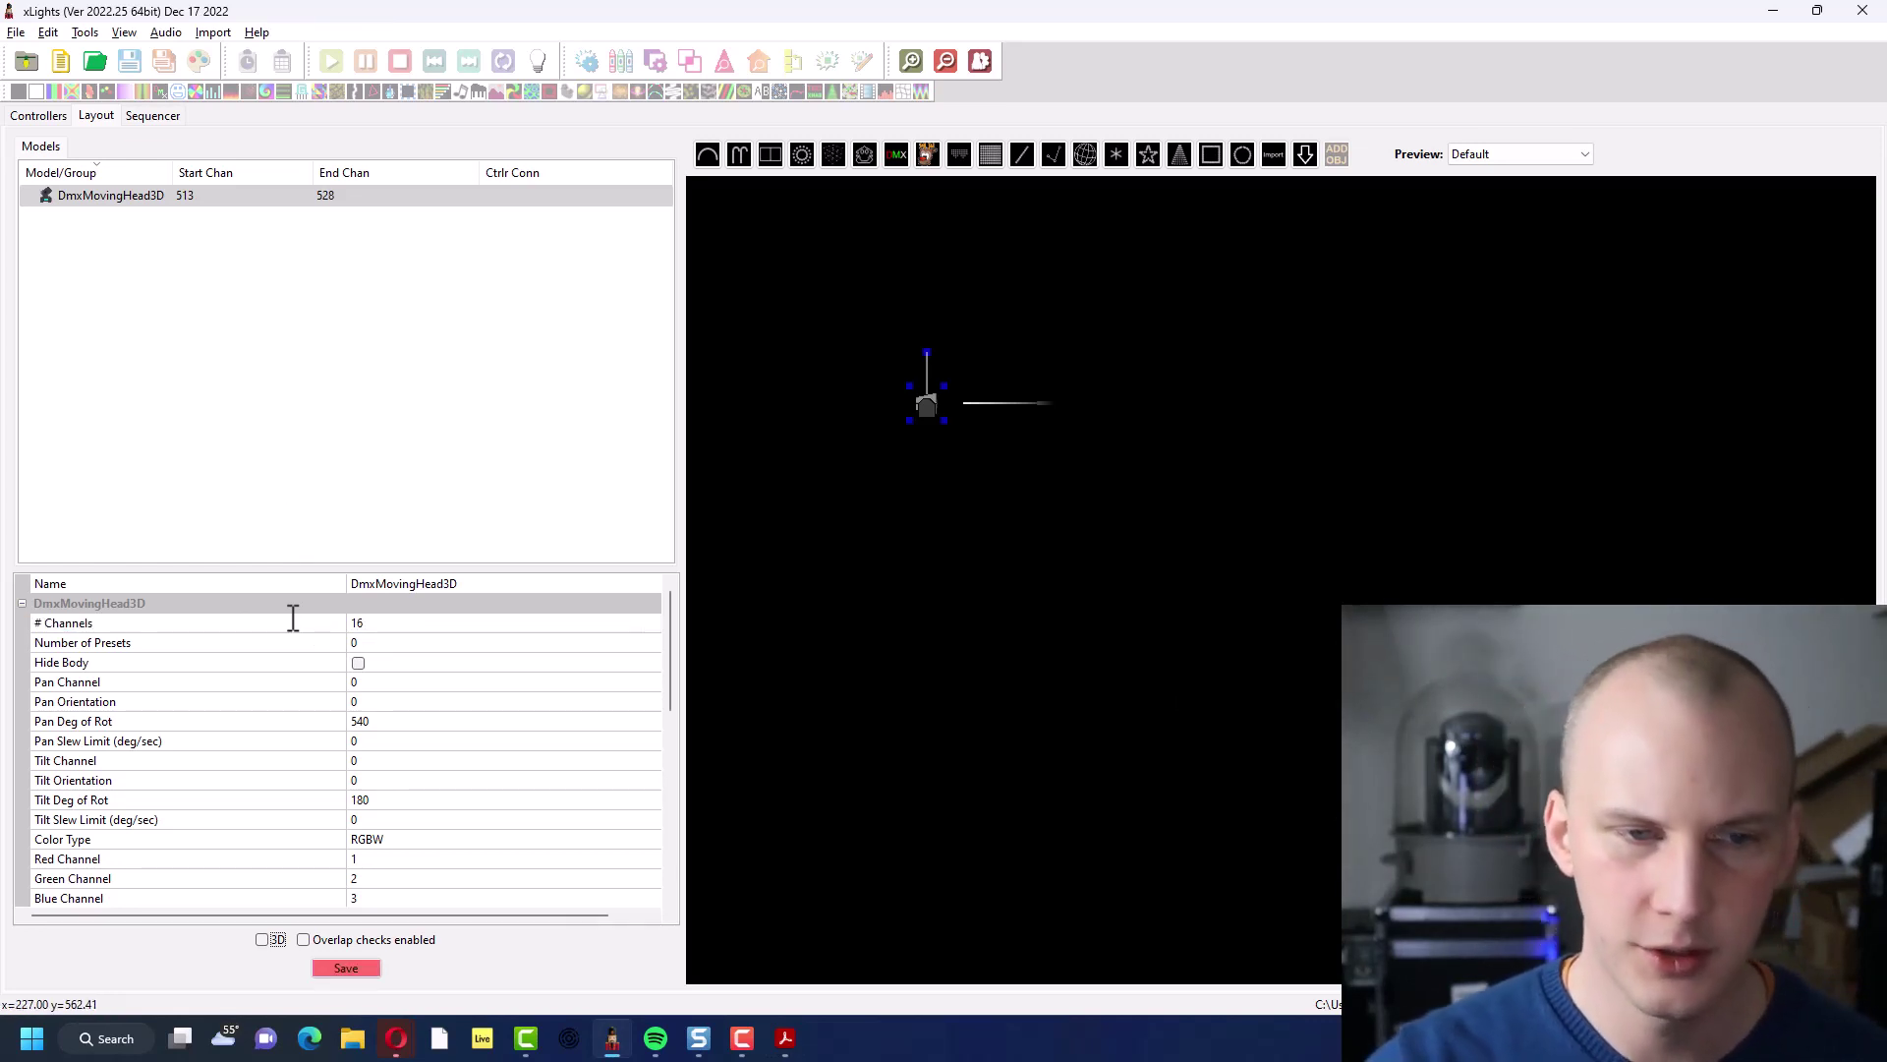
key("ctrl+s")
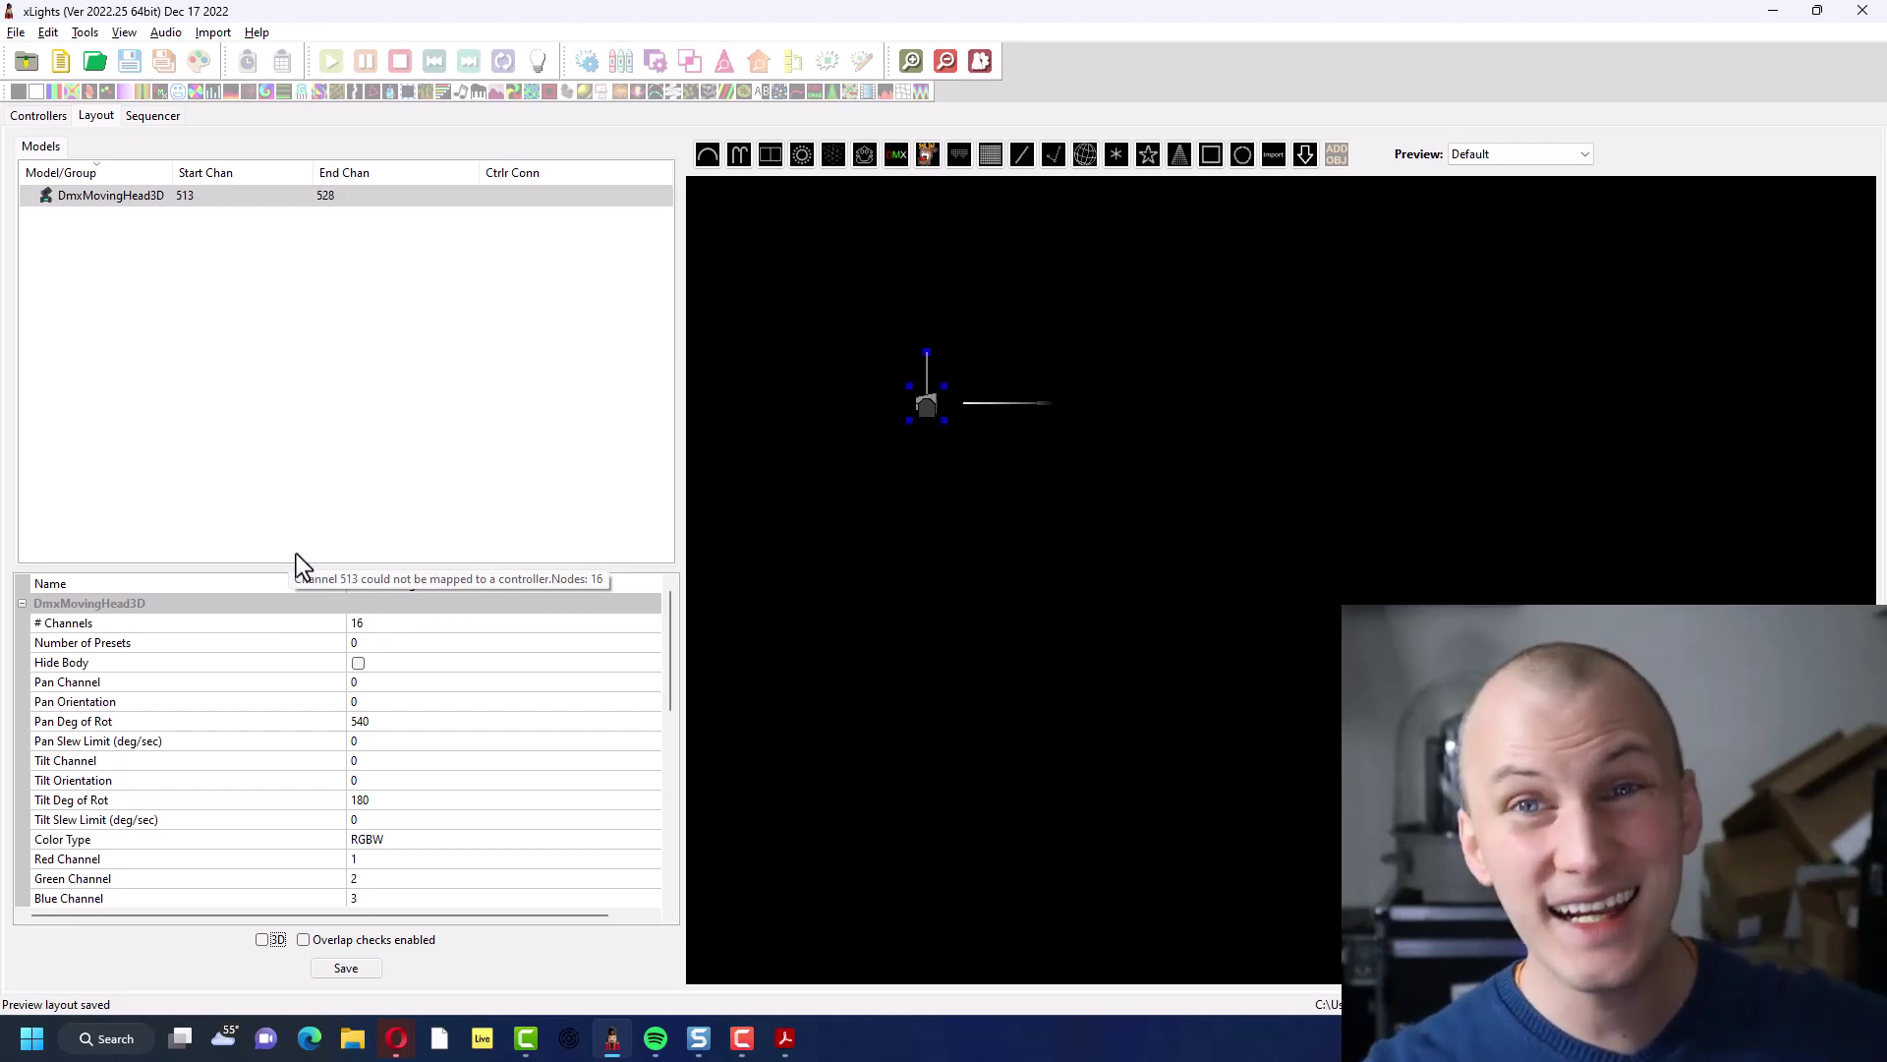
In the F48 controller's visualiser, assign DmxMovingHead3D to Serial Port 2
left_click(39, 116)
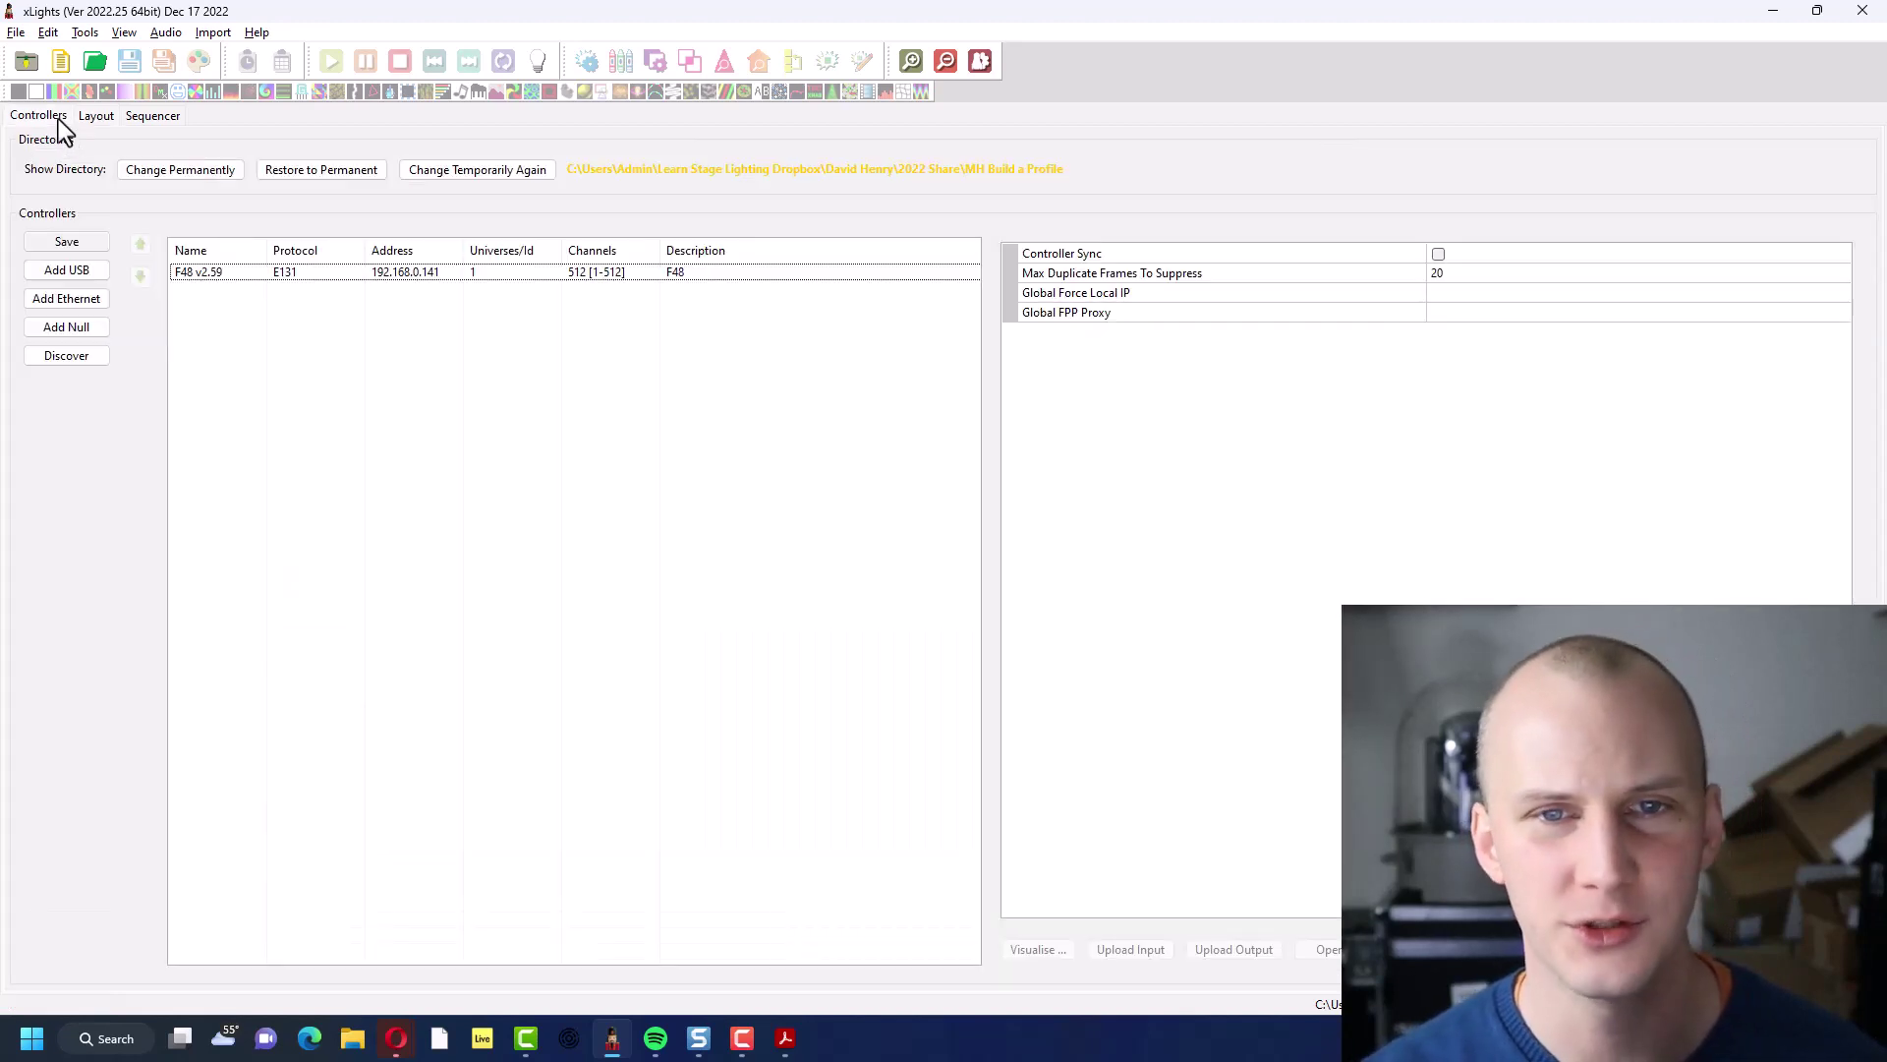
left_click(230, 270)
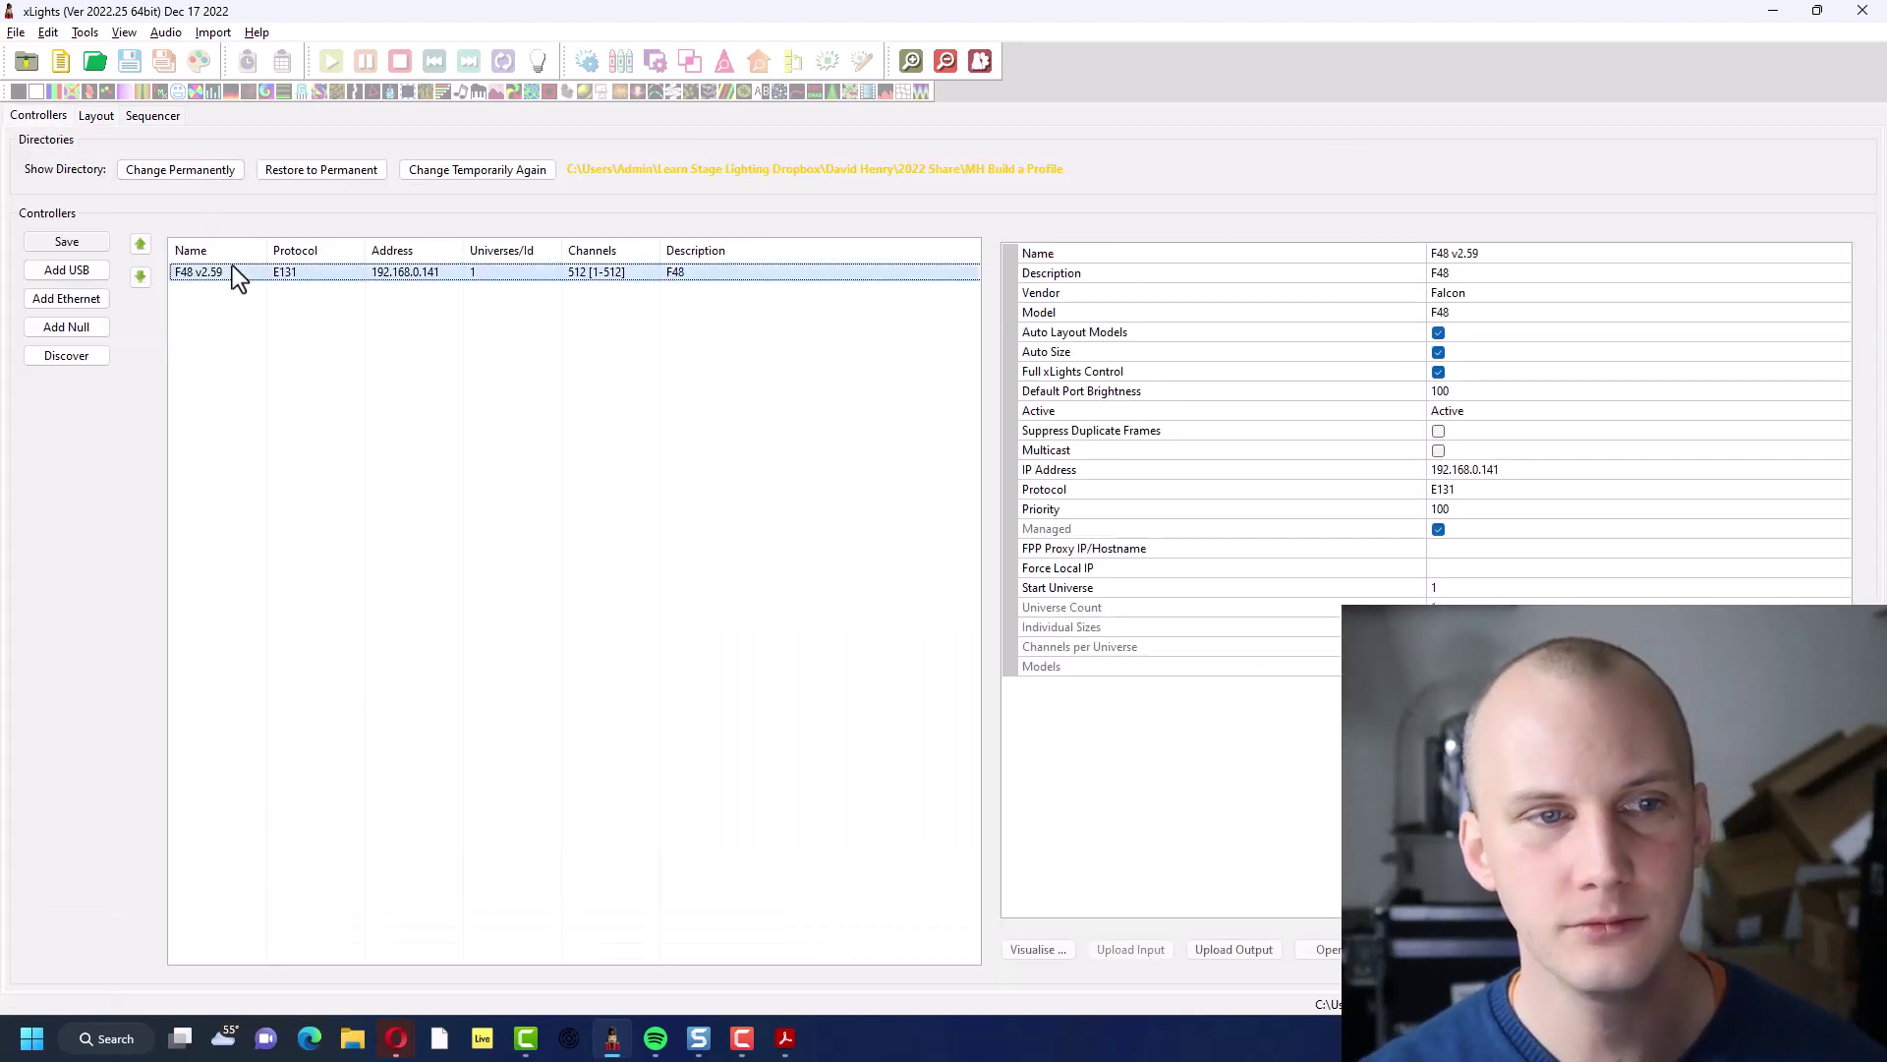
left_click(1040, 952)
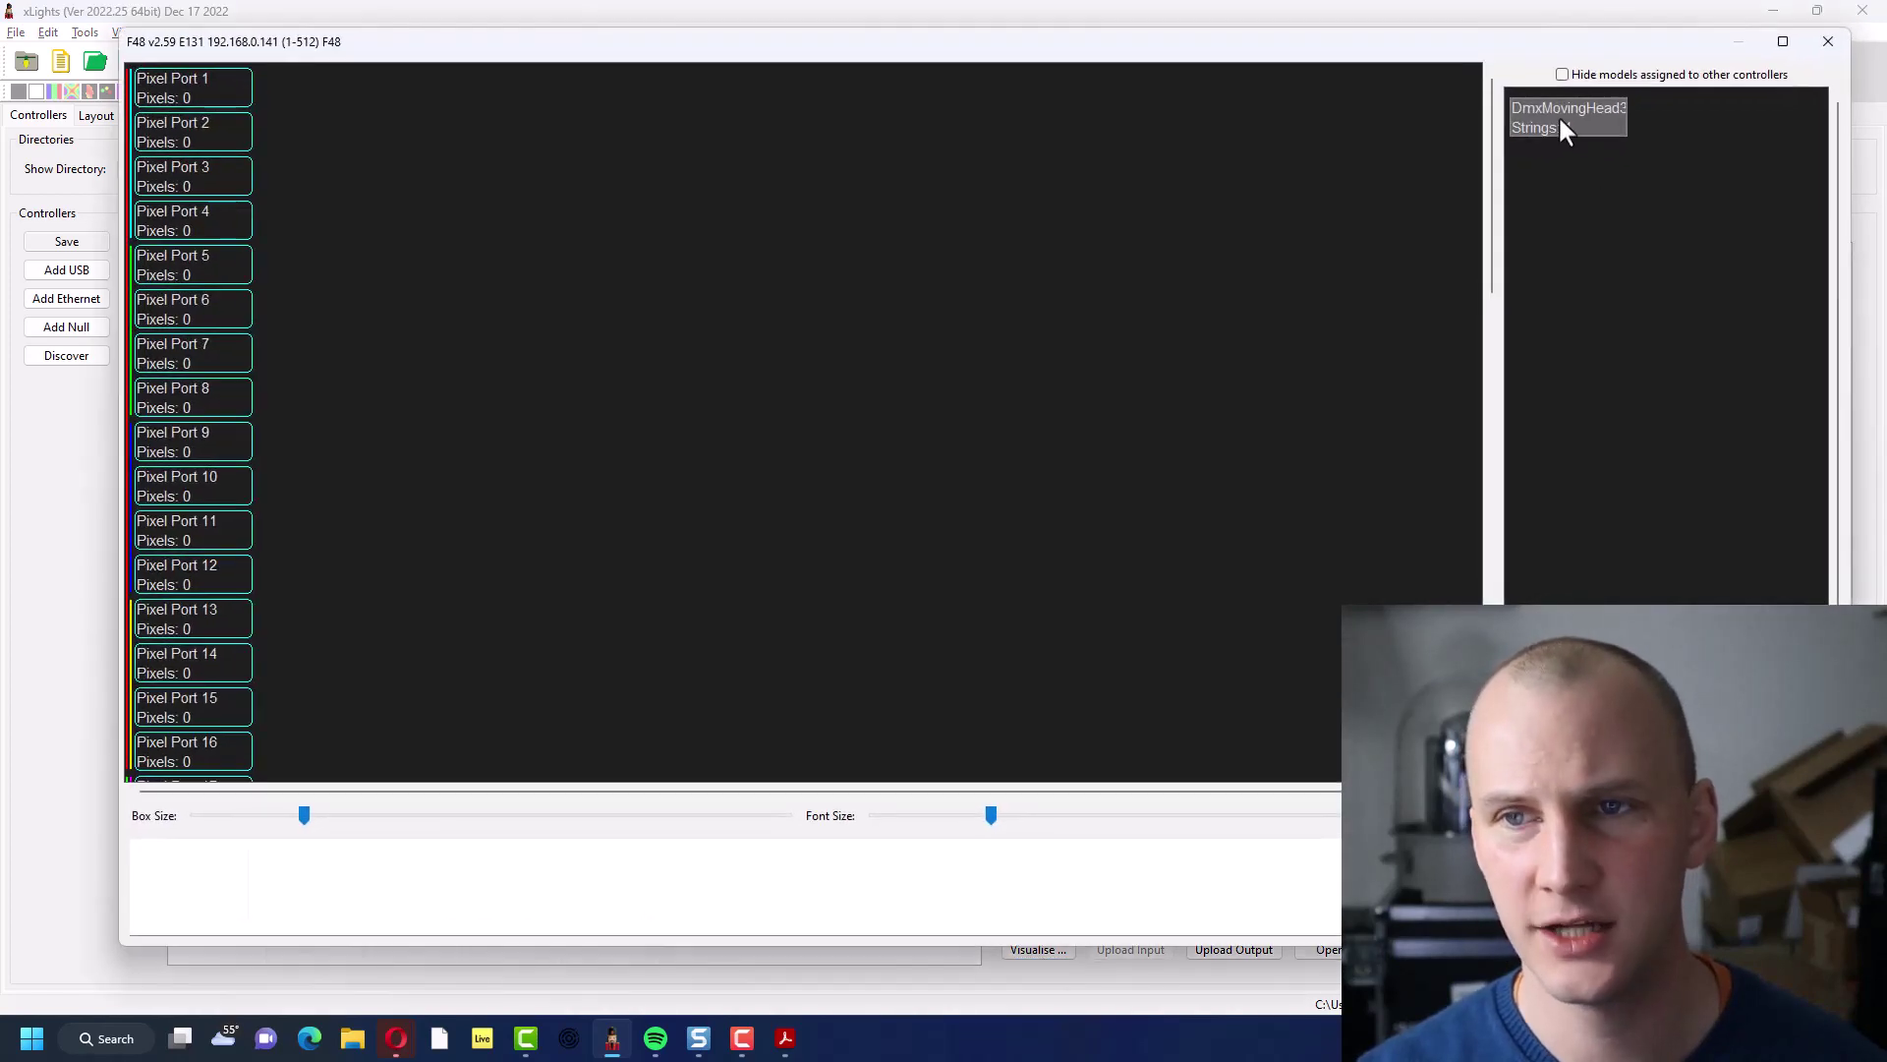
mouse_move(1563, 122)
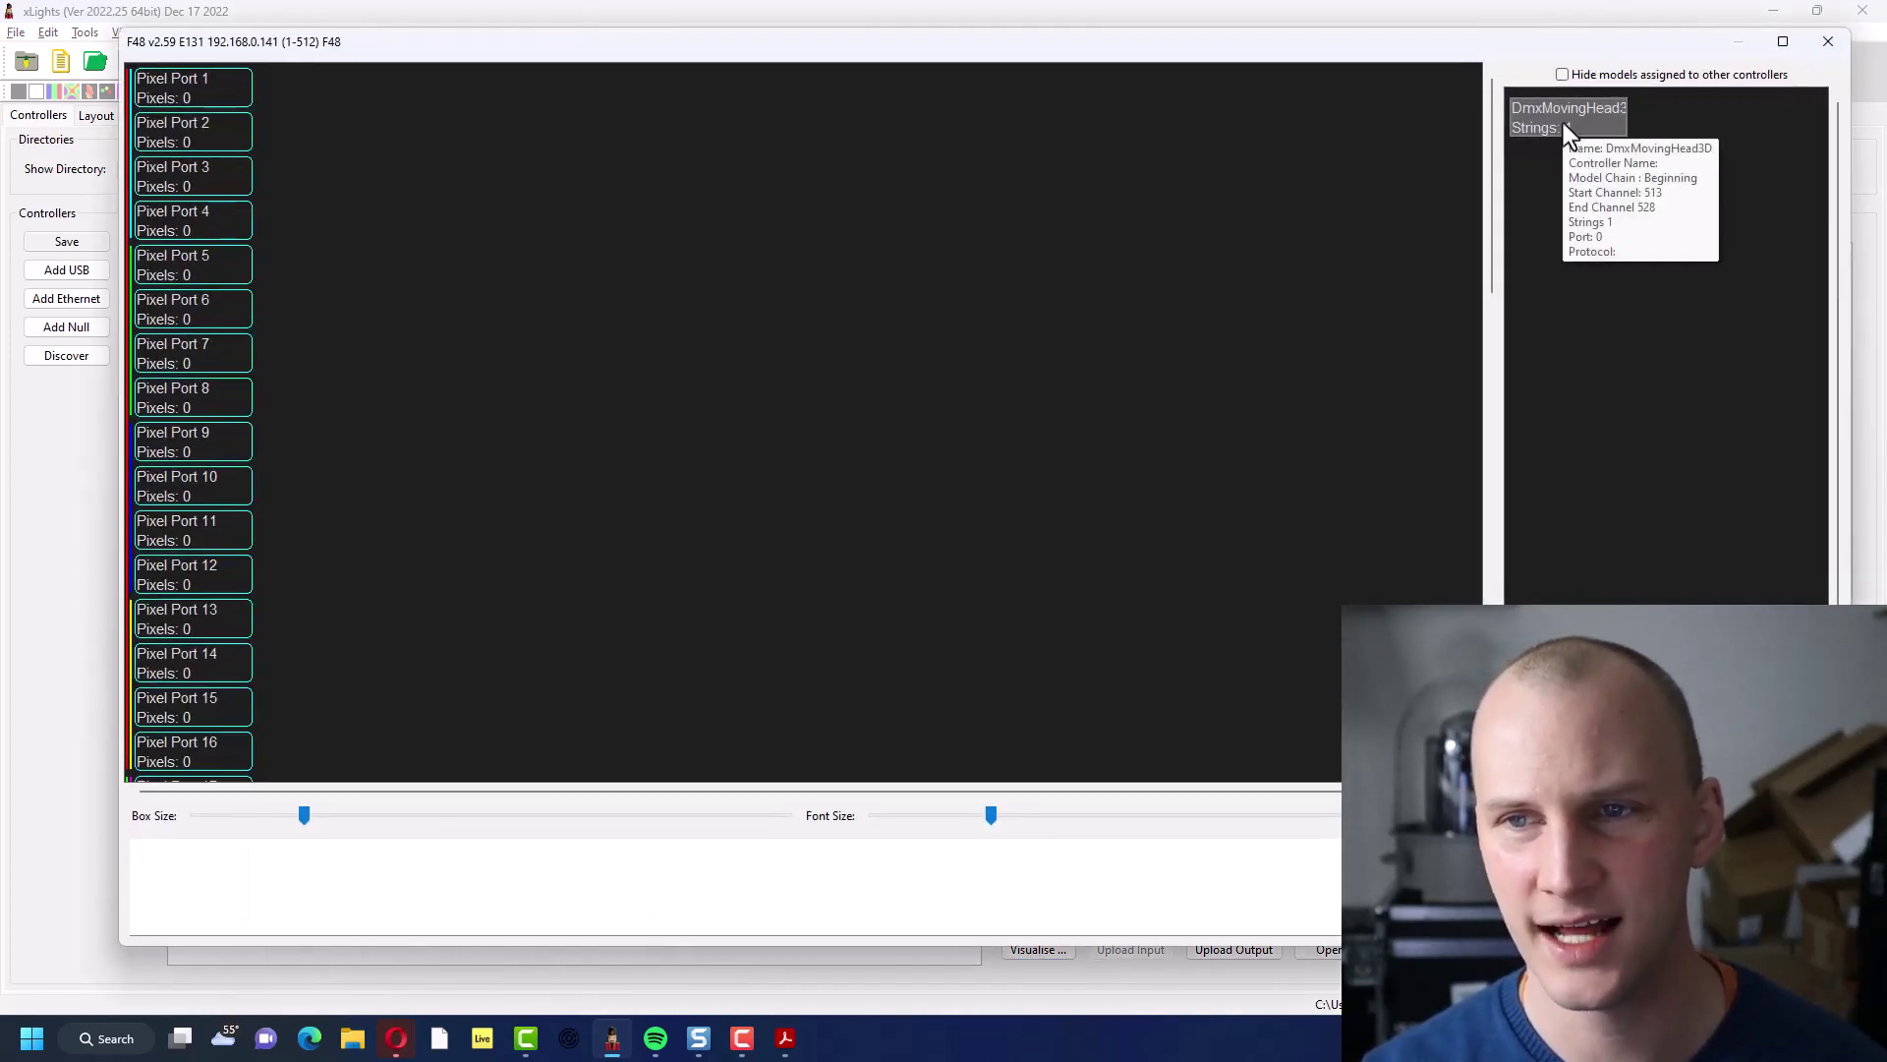
scroll(623, 240, "down", 10)
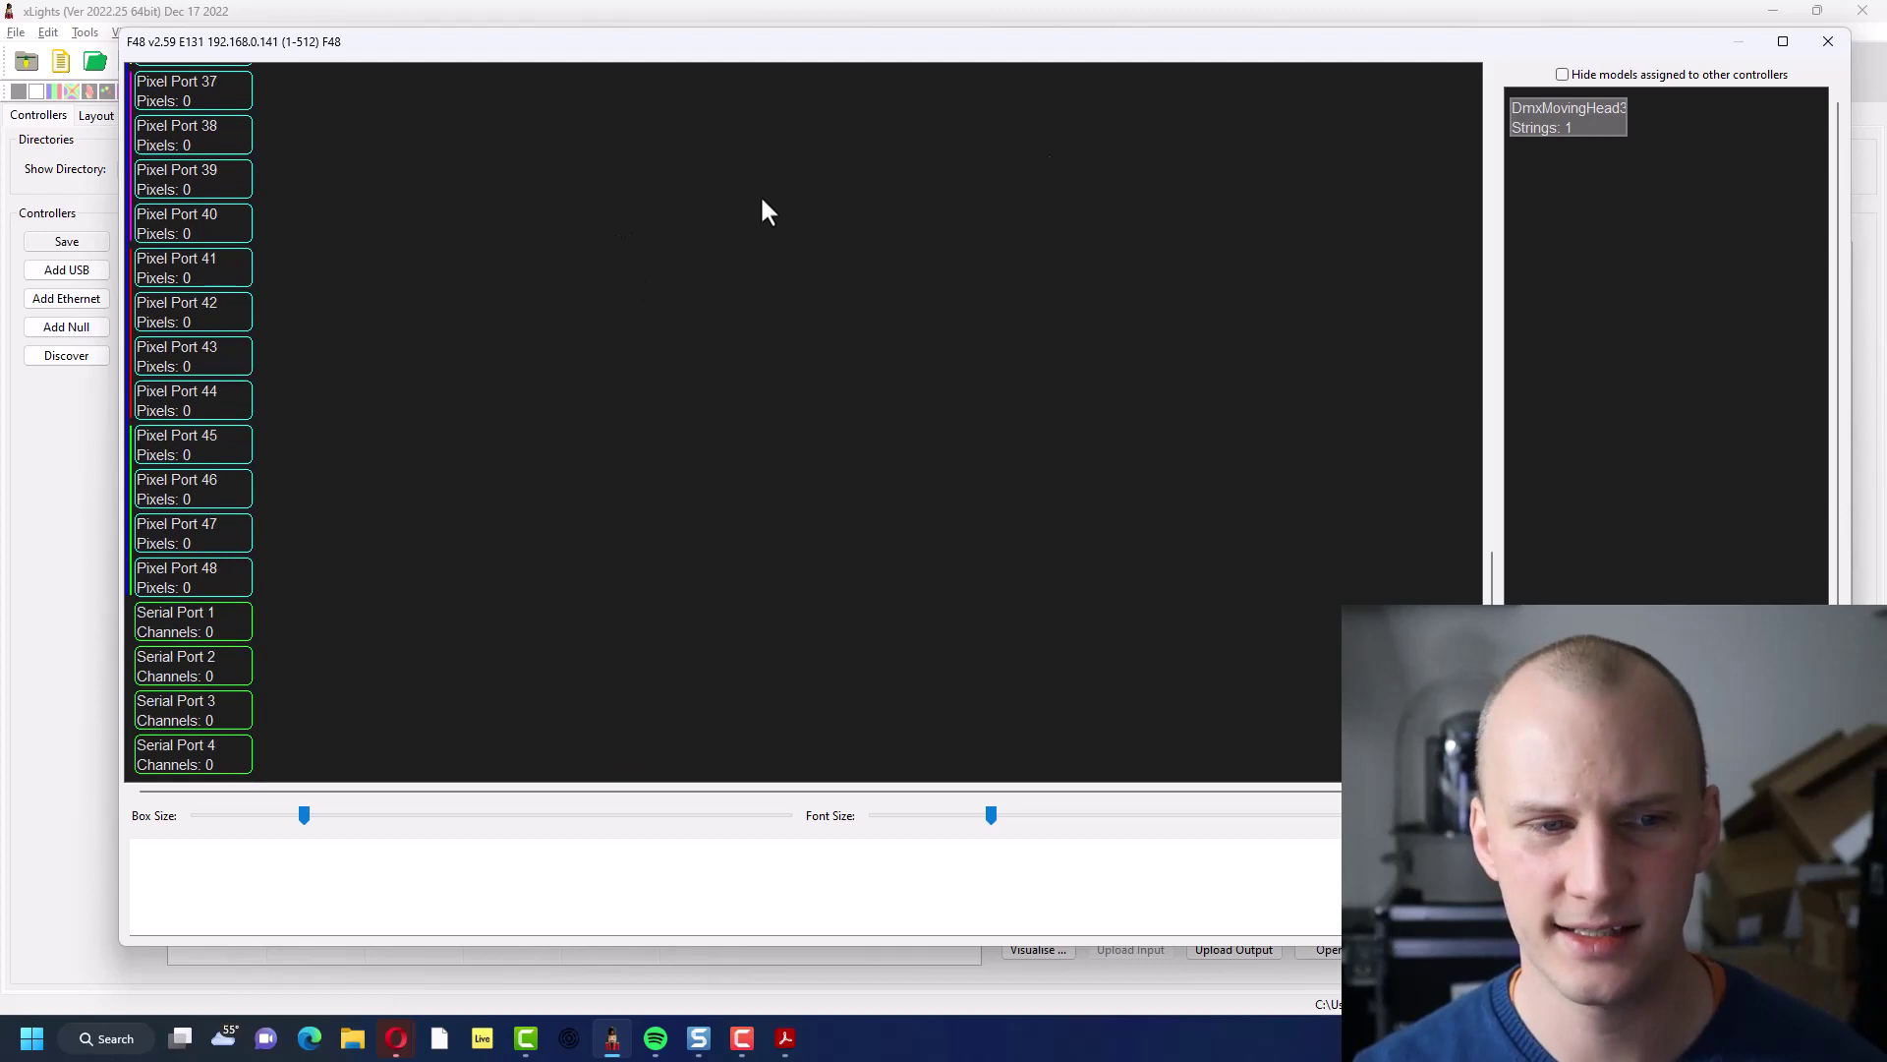
left_click_drag(1553, 149, 232, 666)
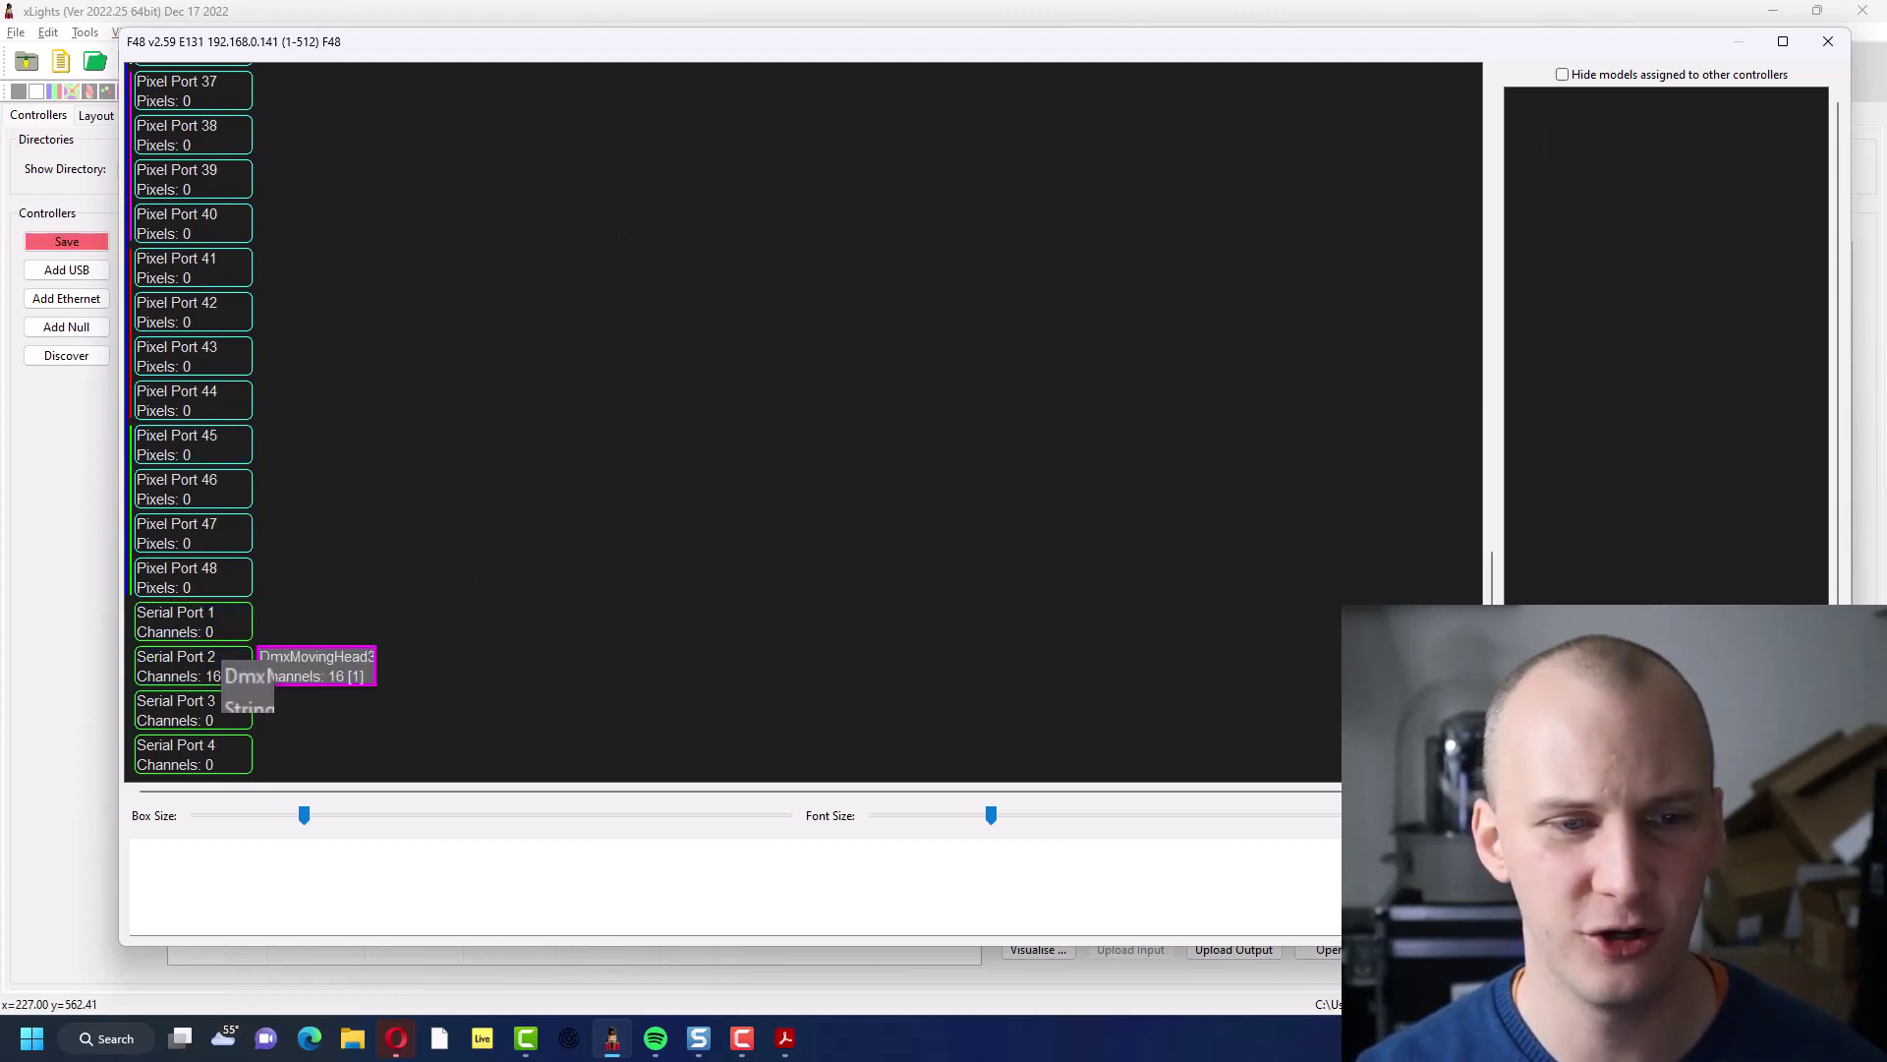
Close the visualiser, save the controller configuration and upload outputs to the F48
left_click(1828, 42)
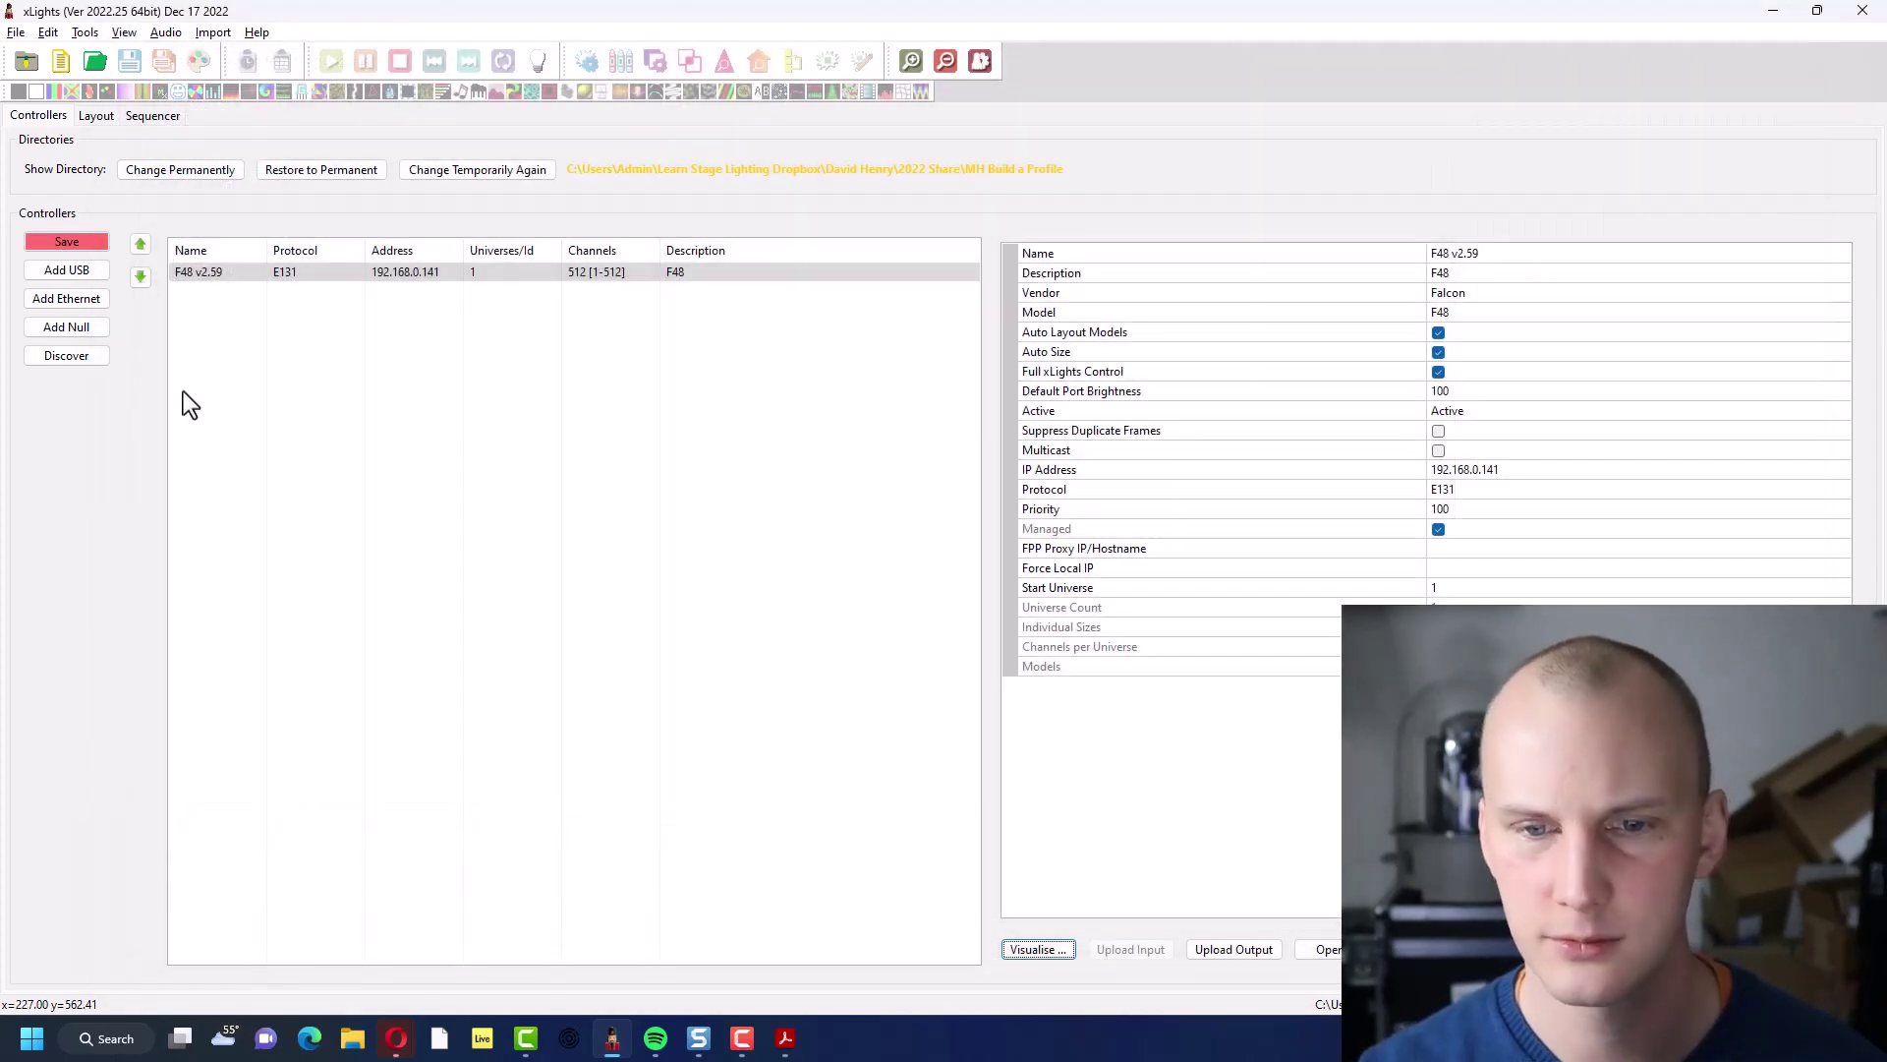
left_click(69, 242)
left_click(1213, 952)
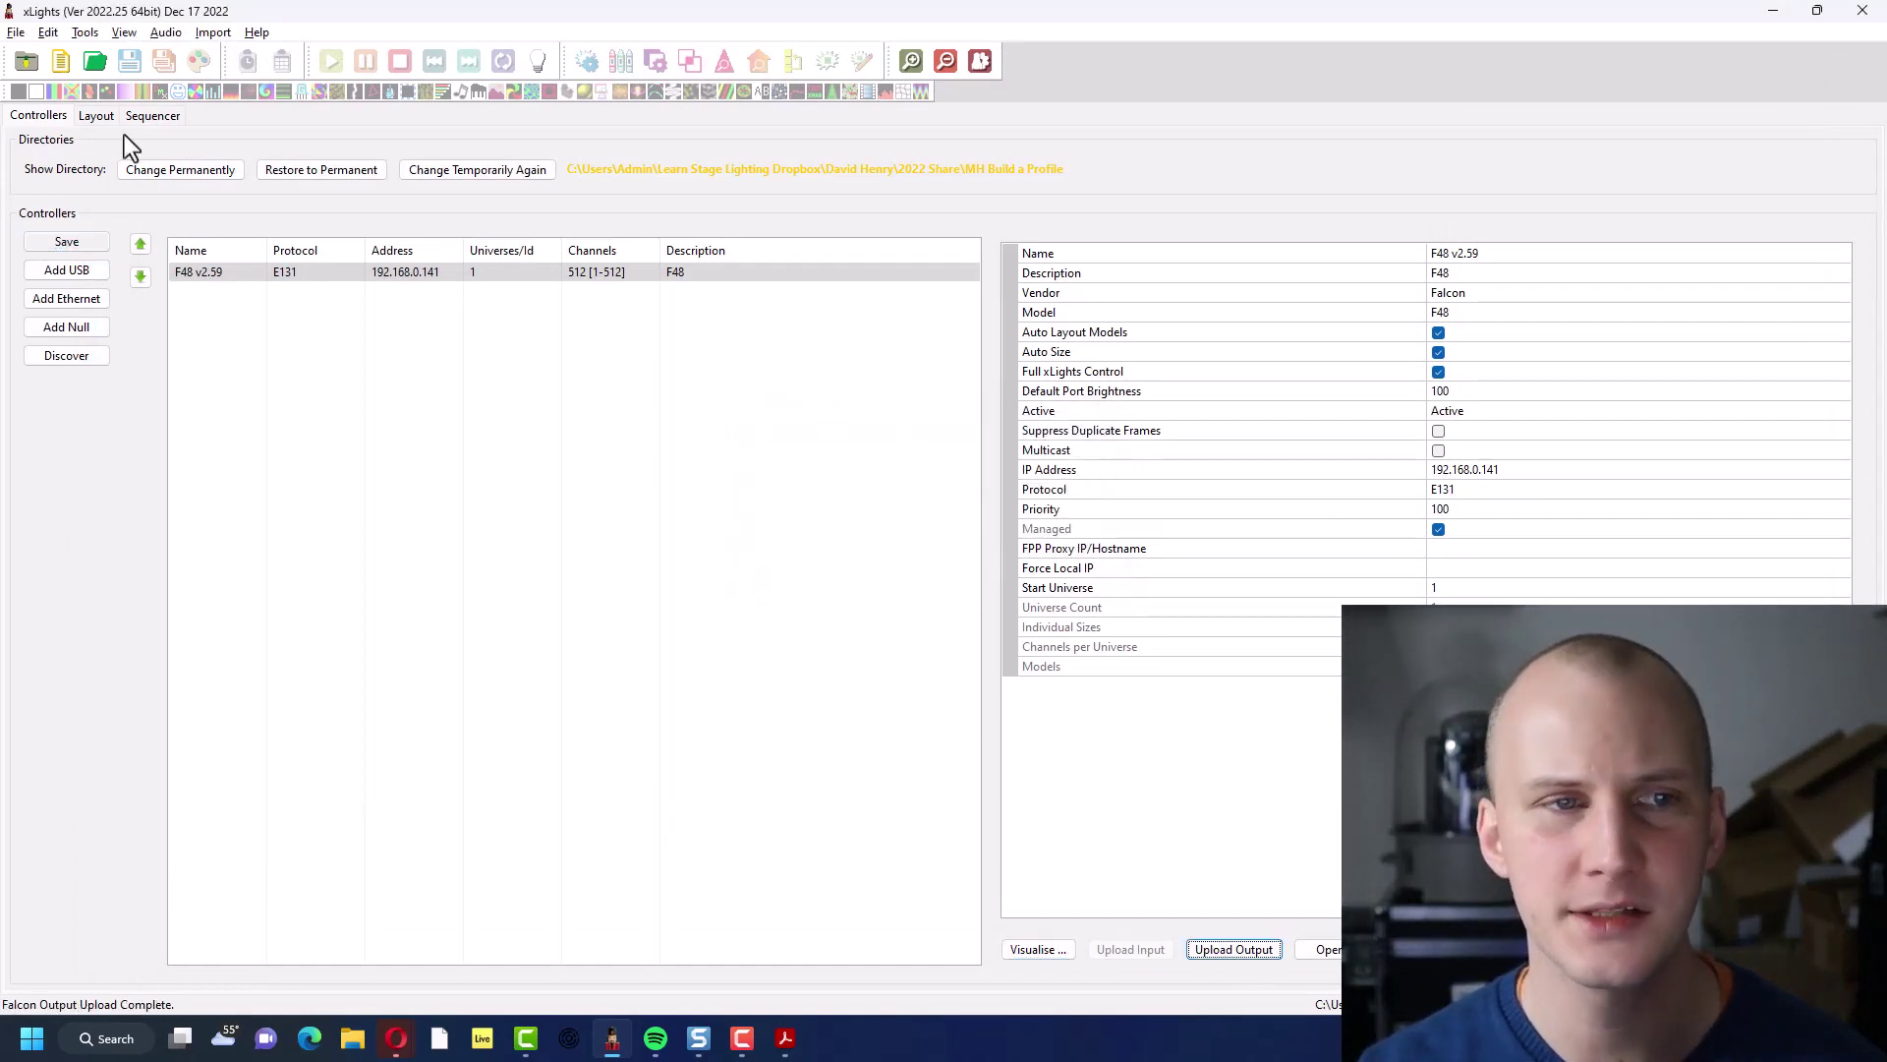
Create a 20 fps animation sequence and place a DMX effect on the DmxMovingHead3D row
left_click(97, 115)
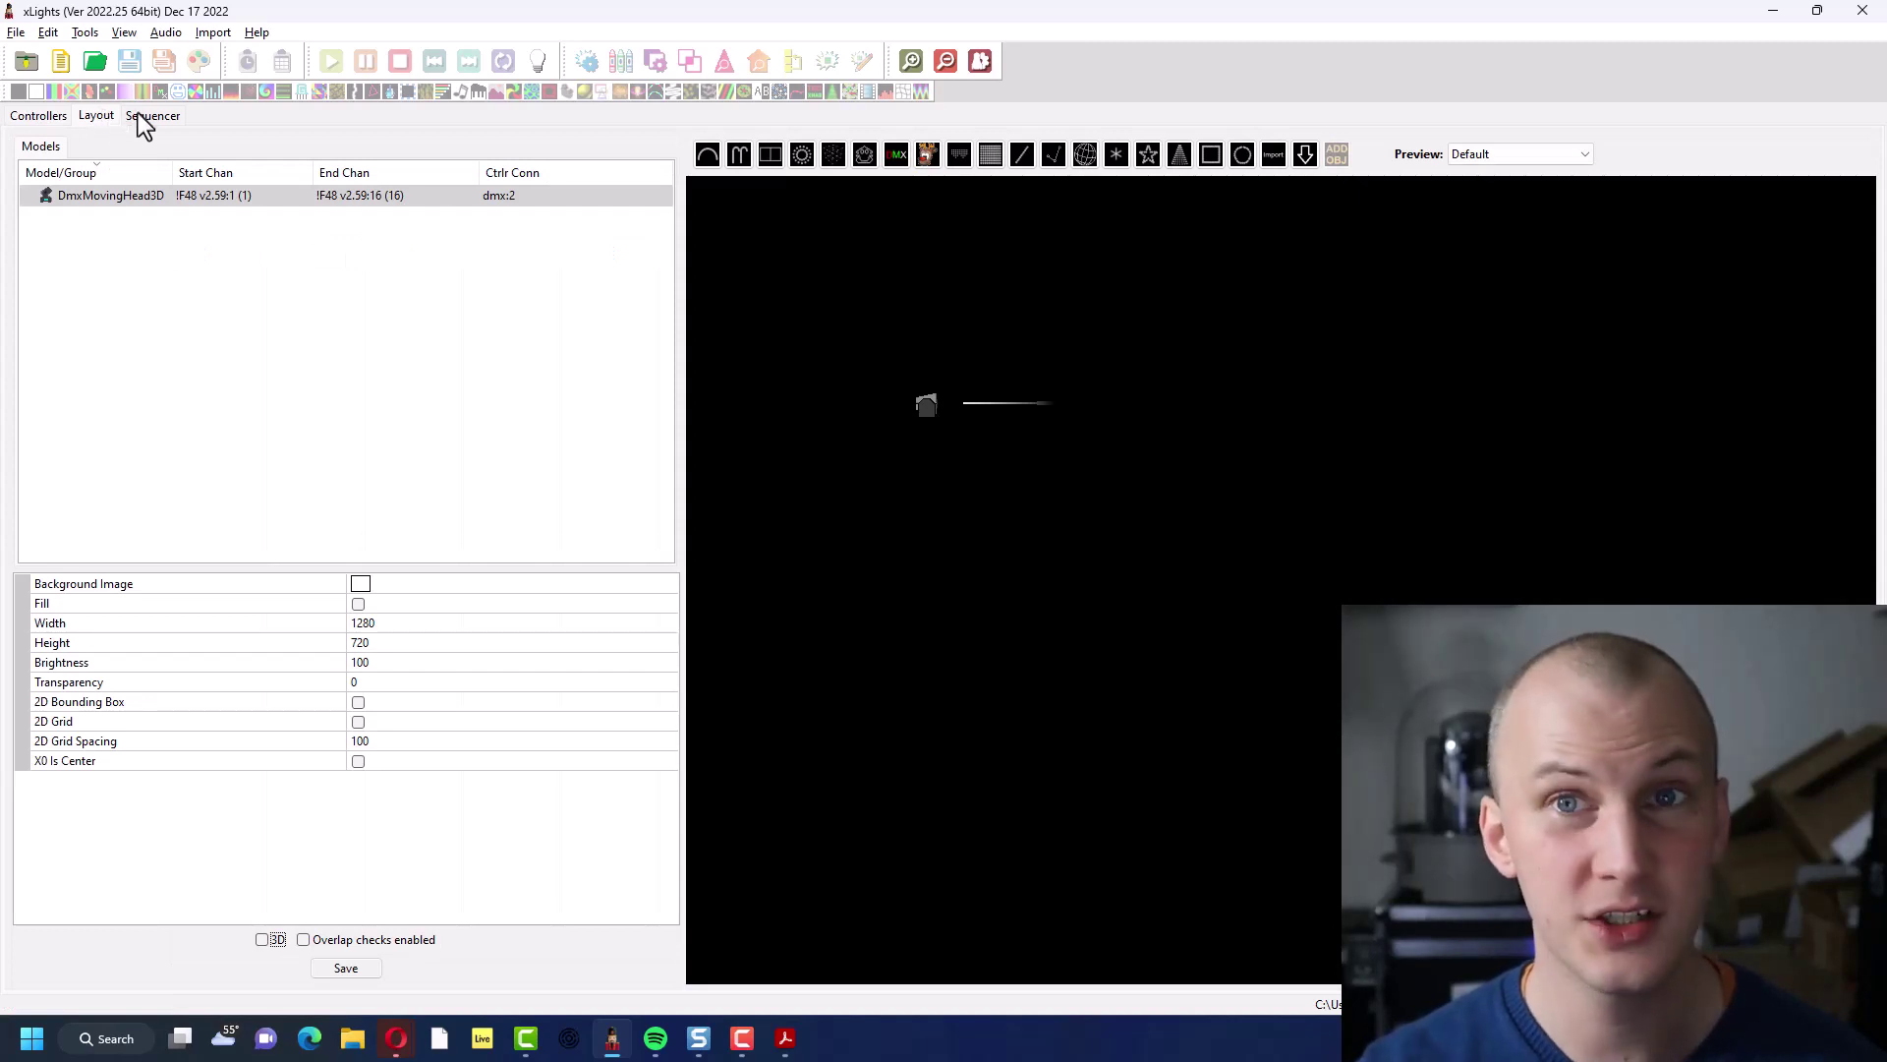
left_click(59, 65)
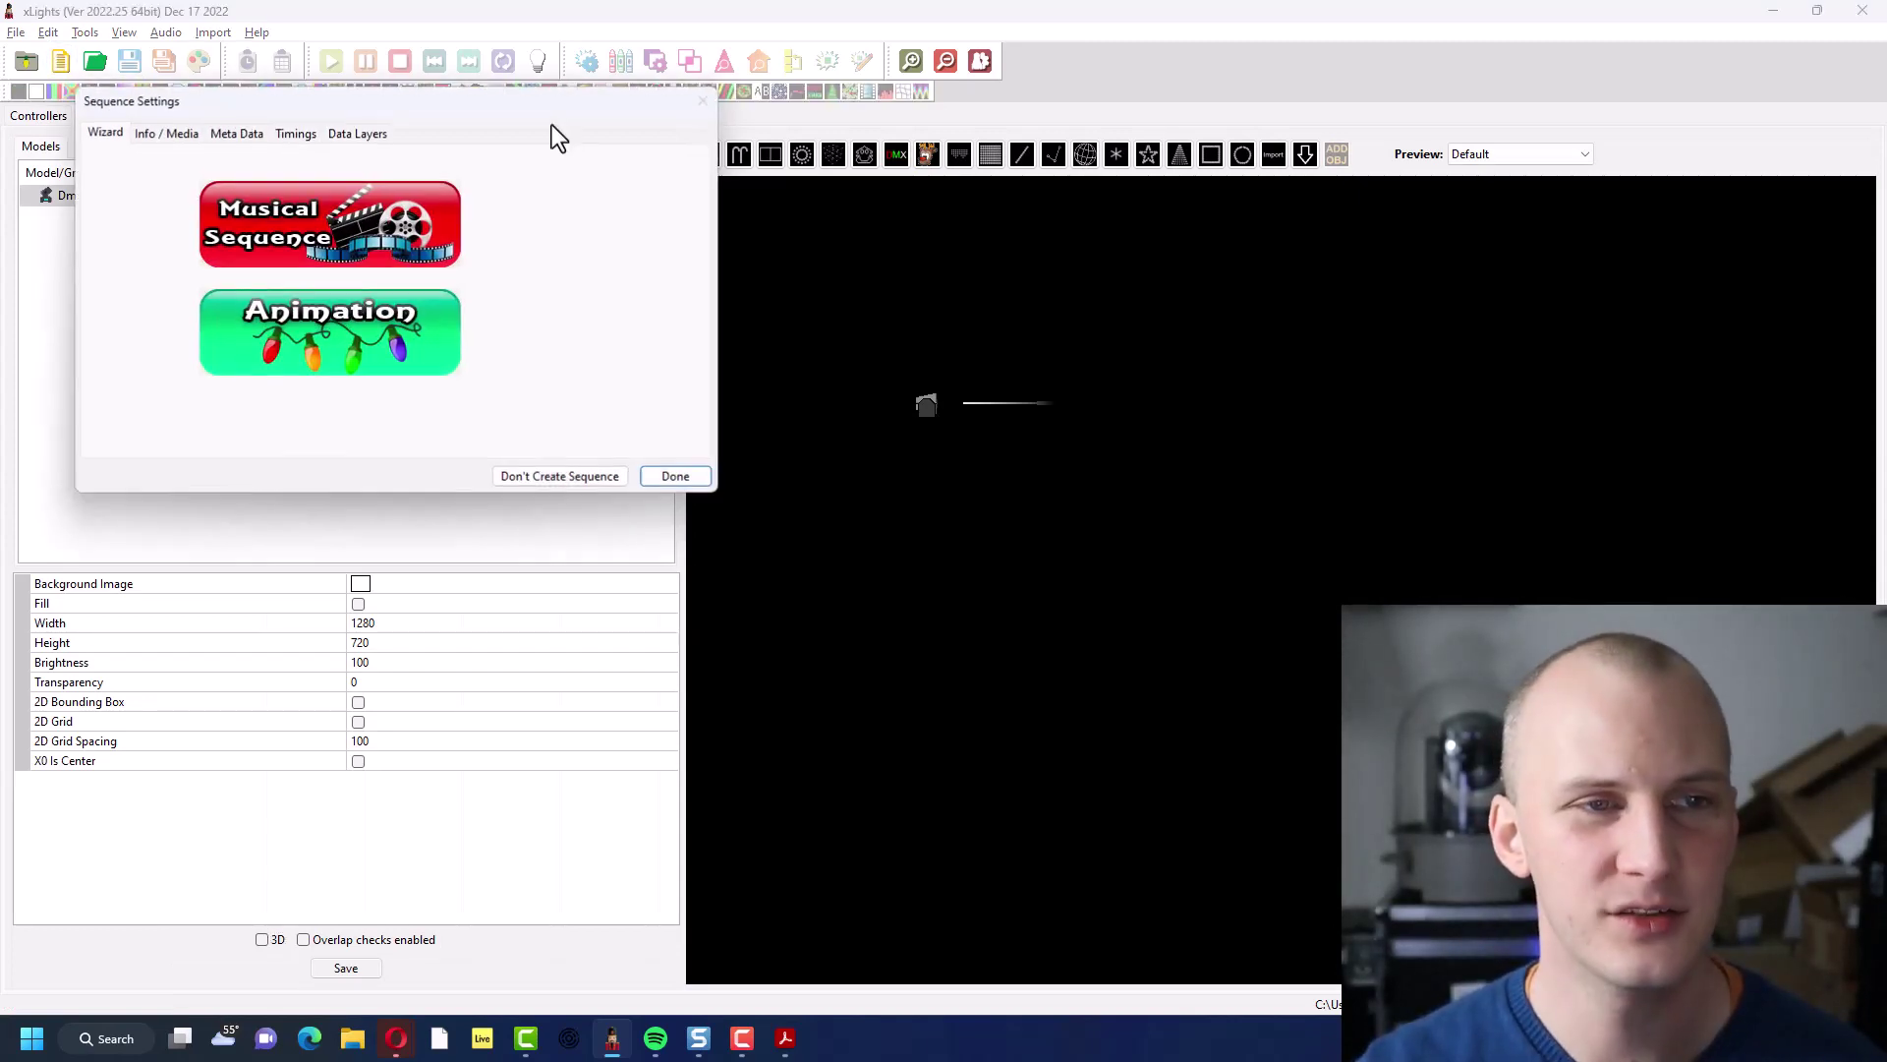
left_click(297, 336)
left_click(289, 279)
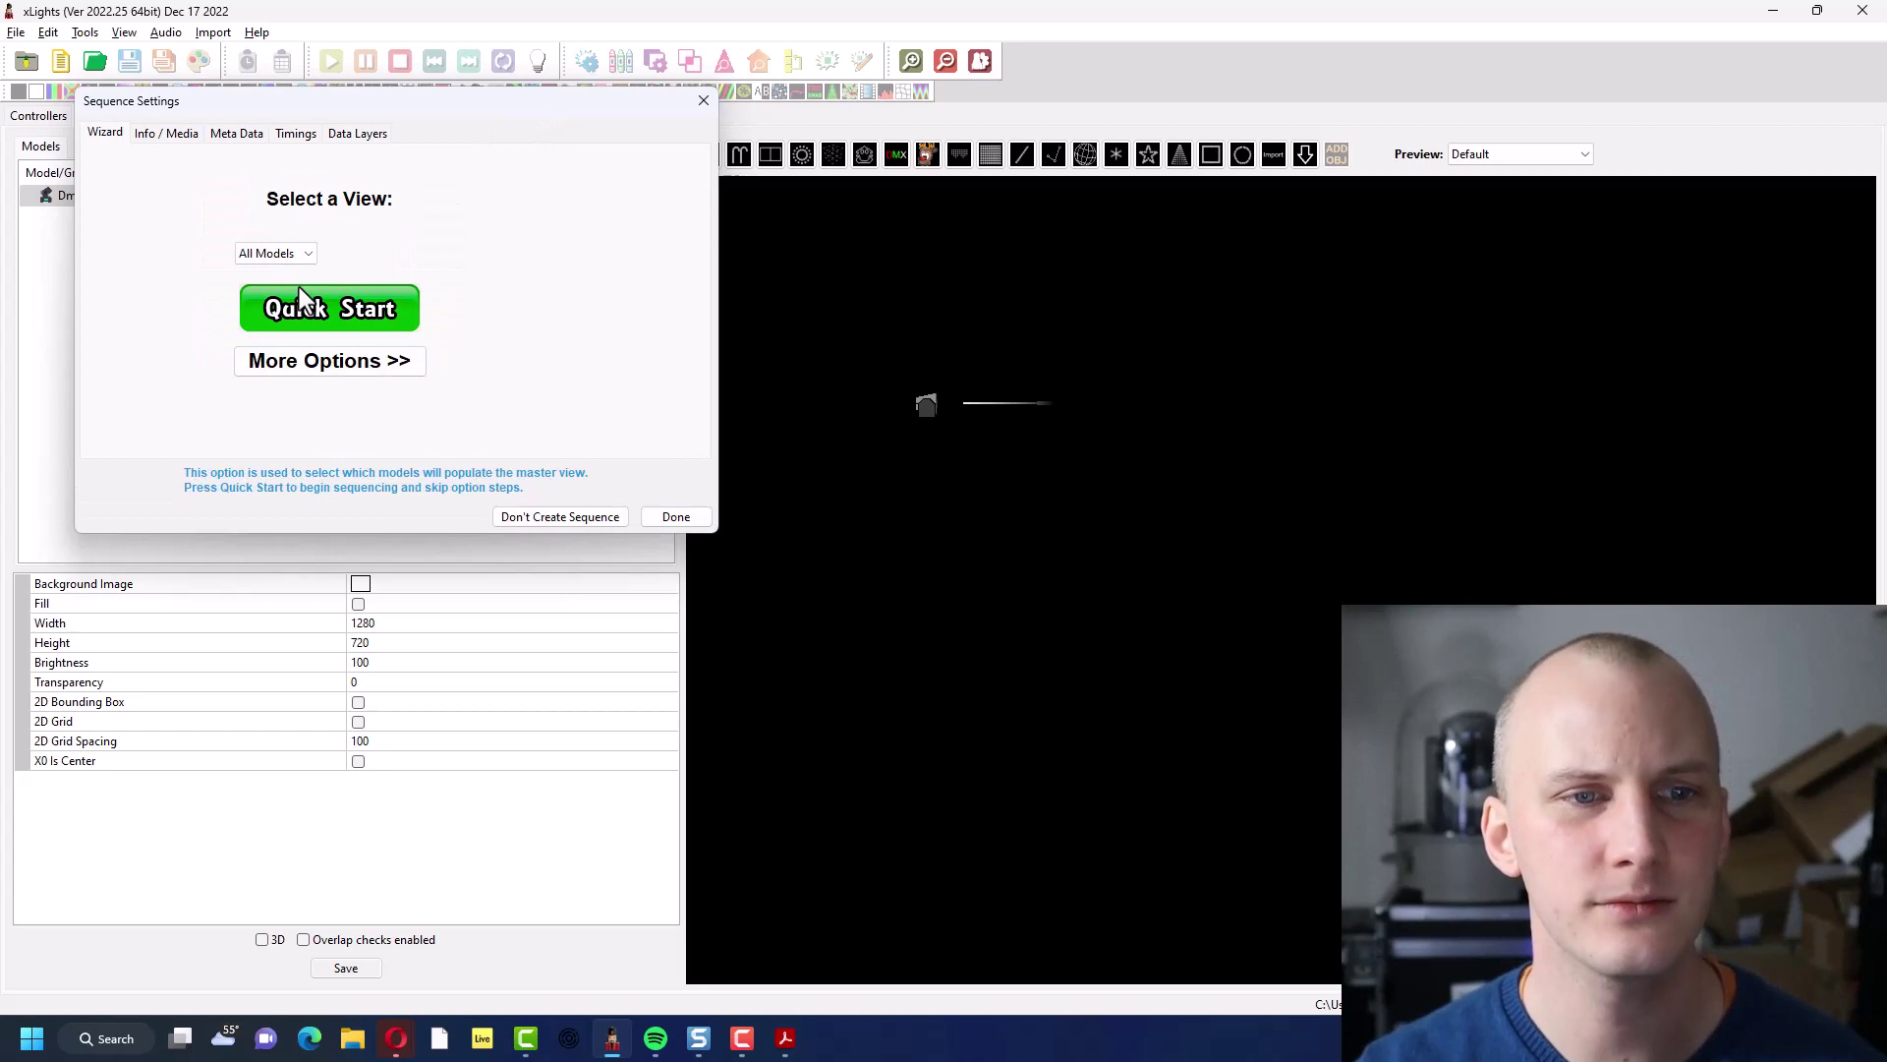
left_click(299, 287)
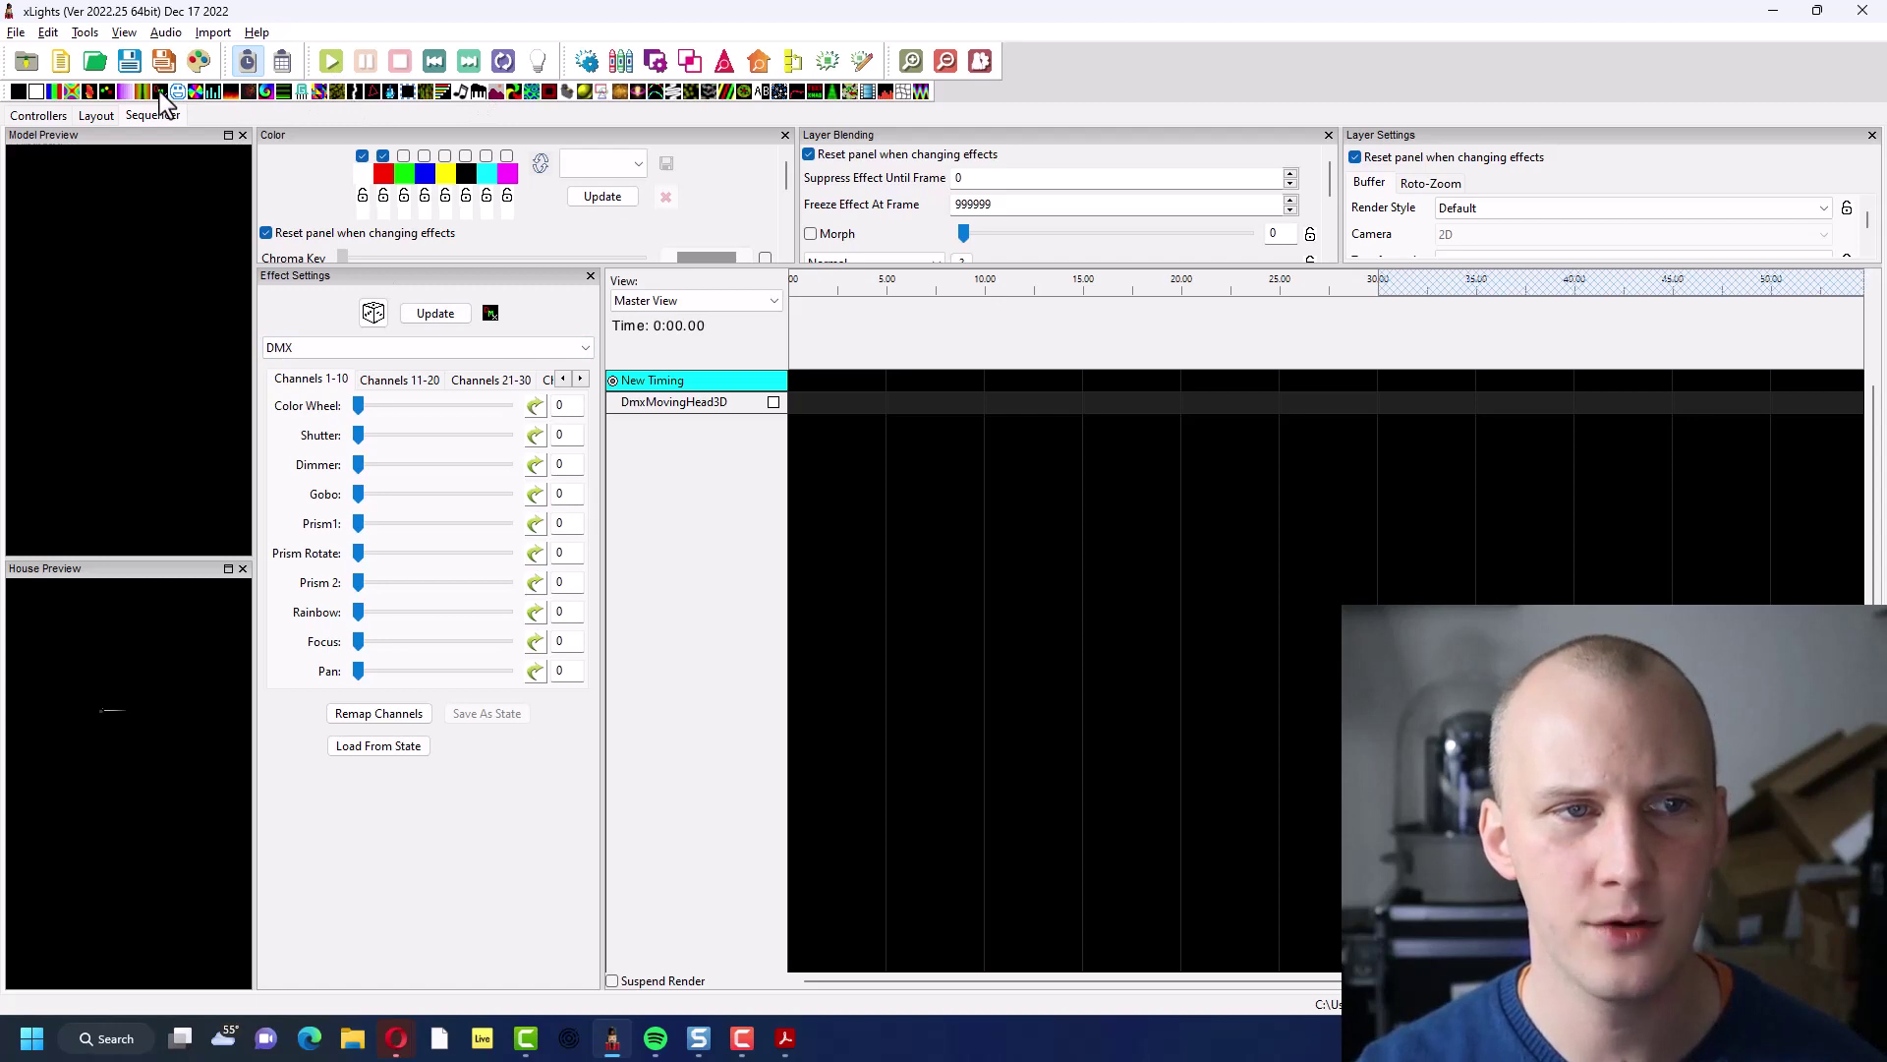
left_click_drag(163, 94, 812, 413)
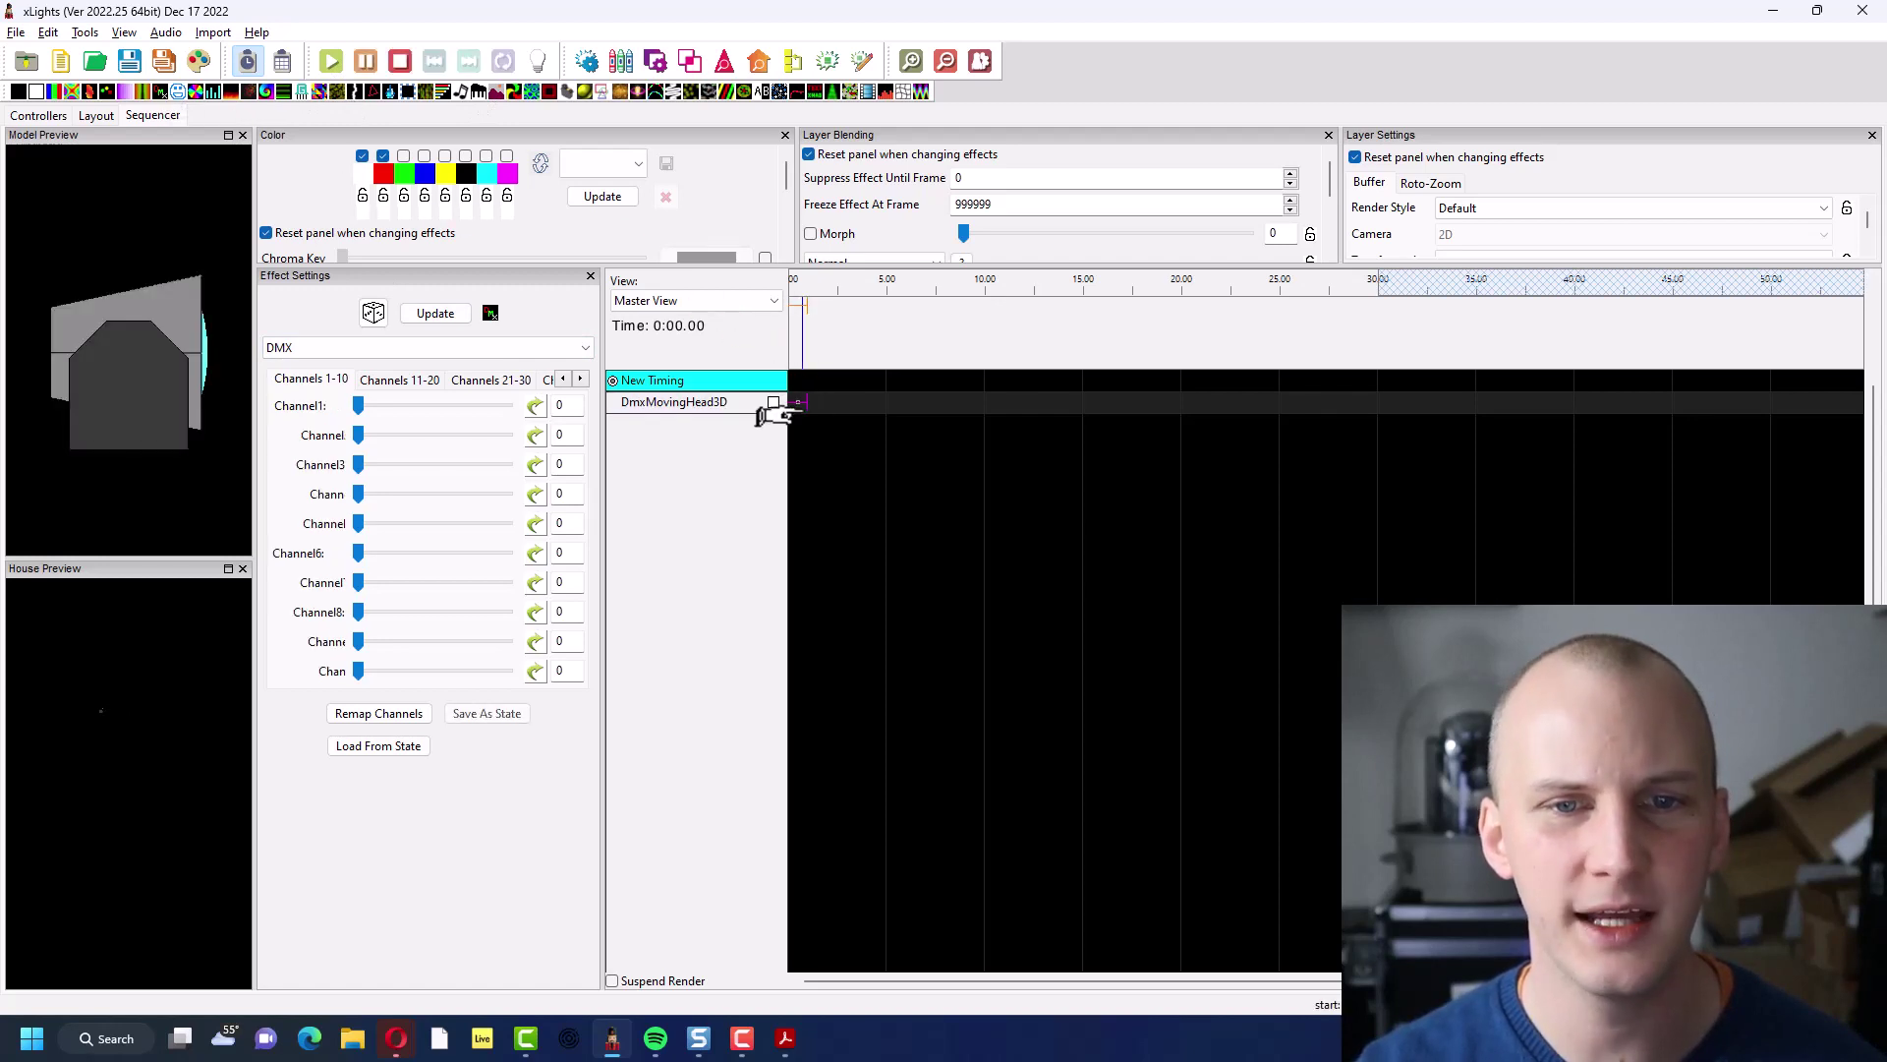
left_click_drag(777, 410, 898, 404)
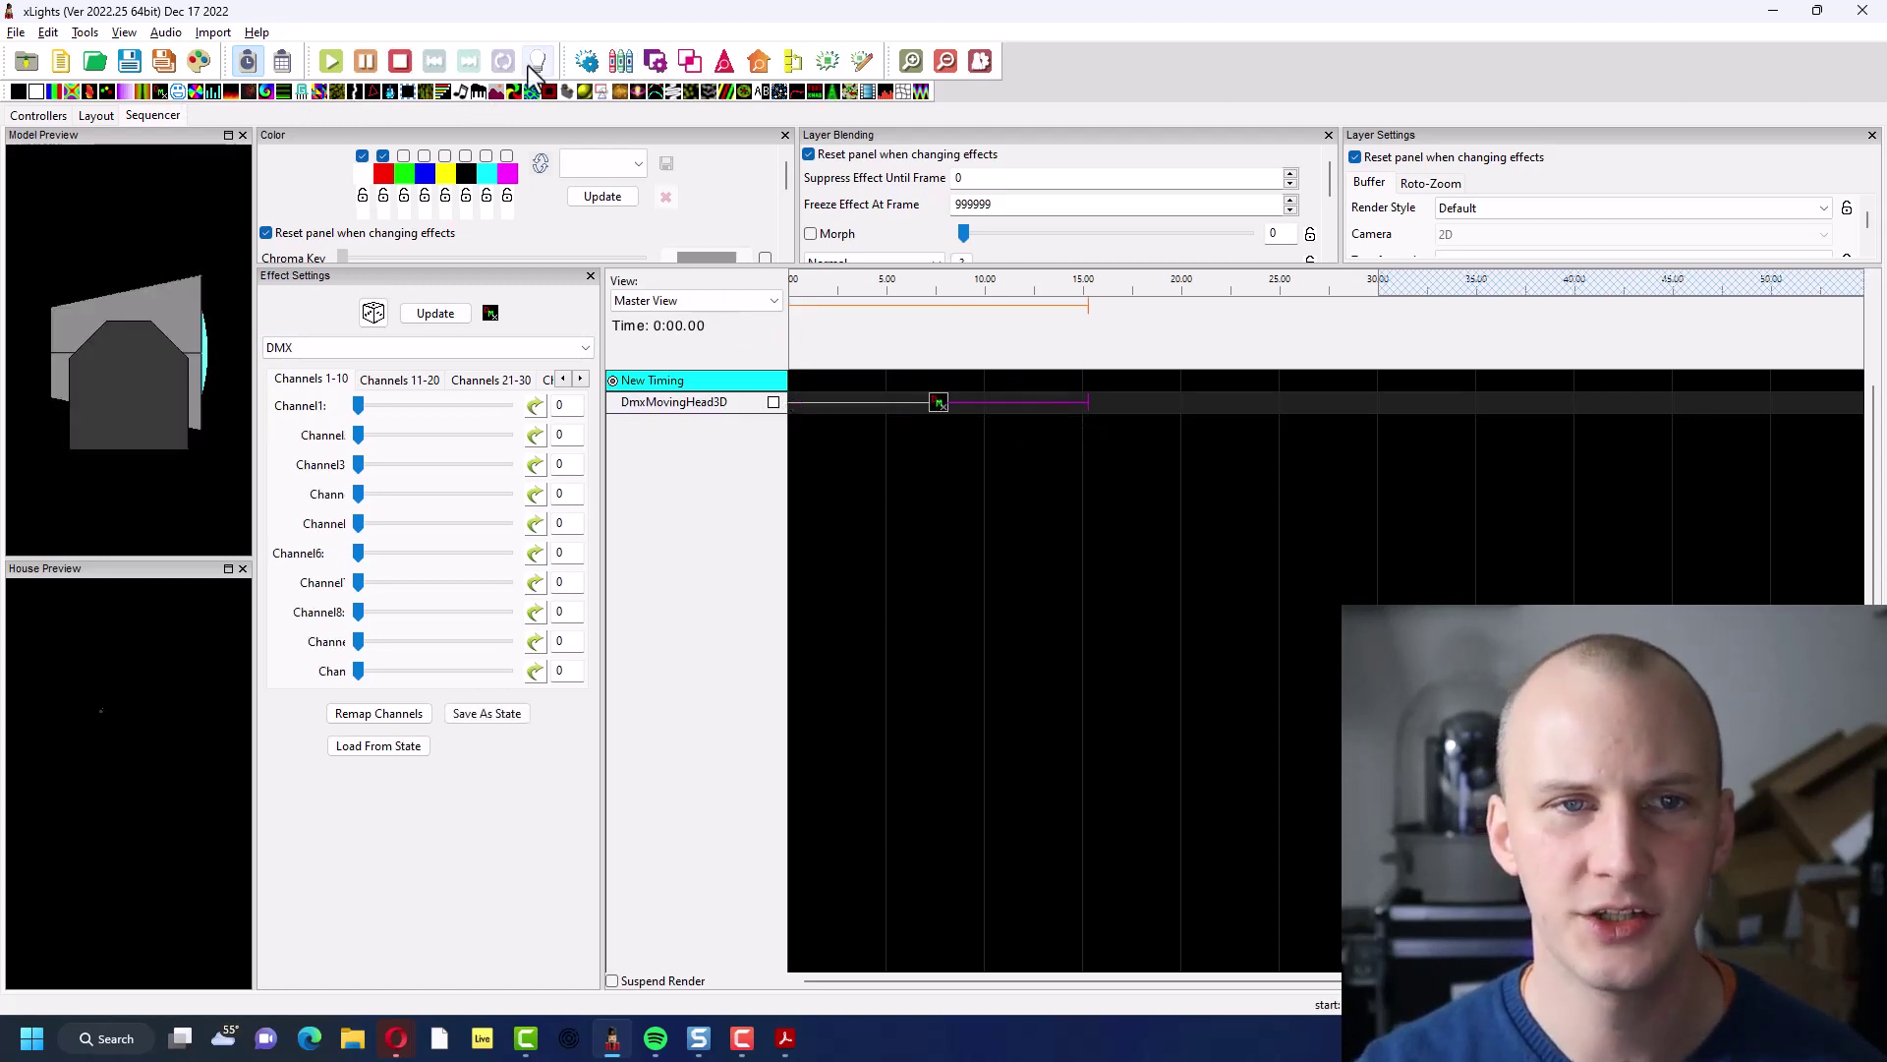
left_click(536, 63)
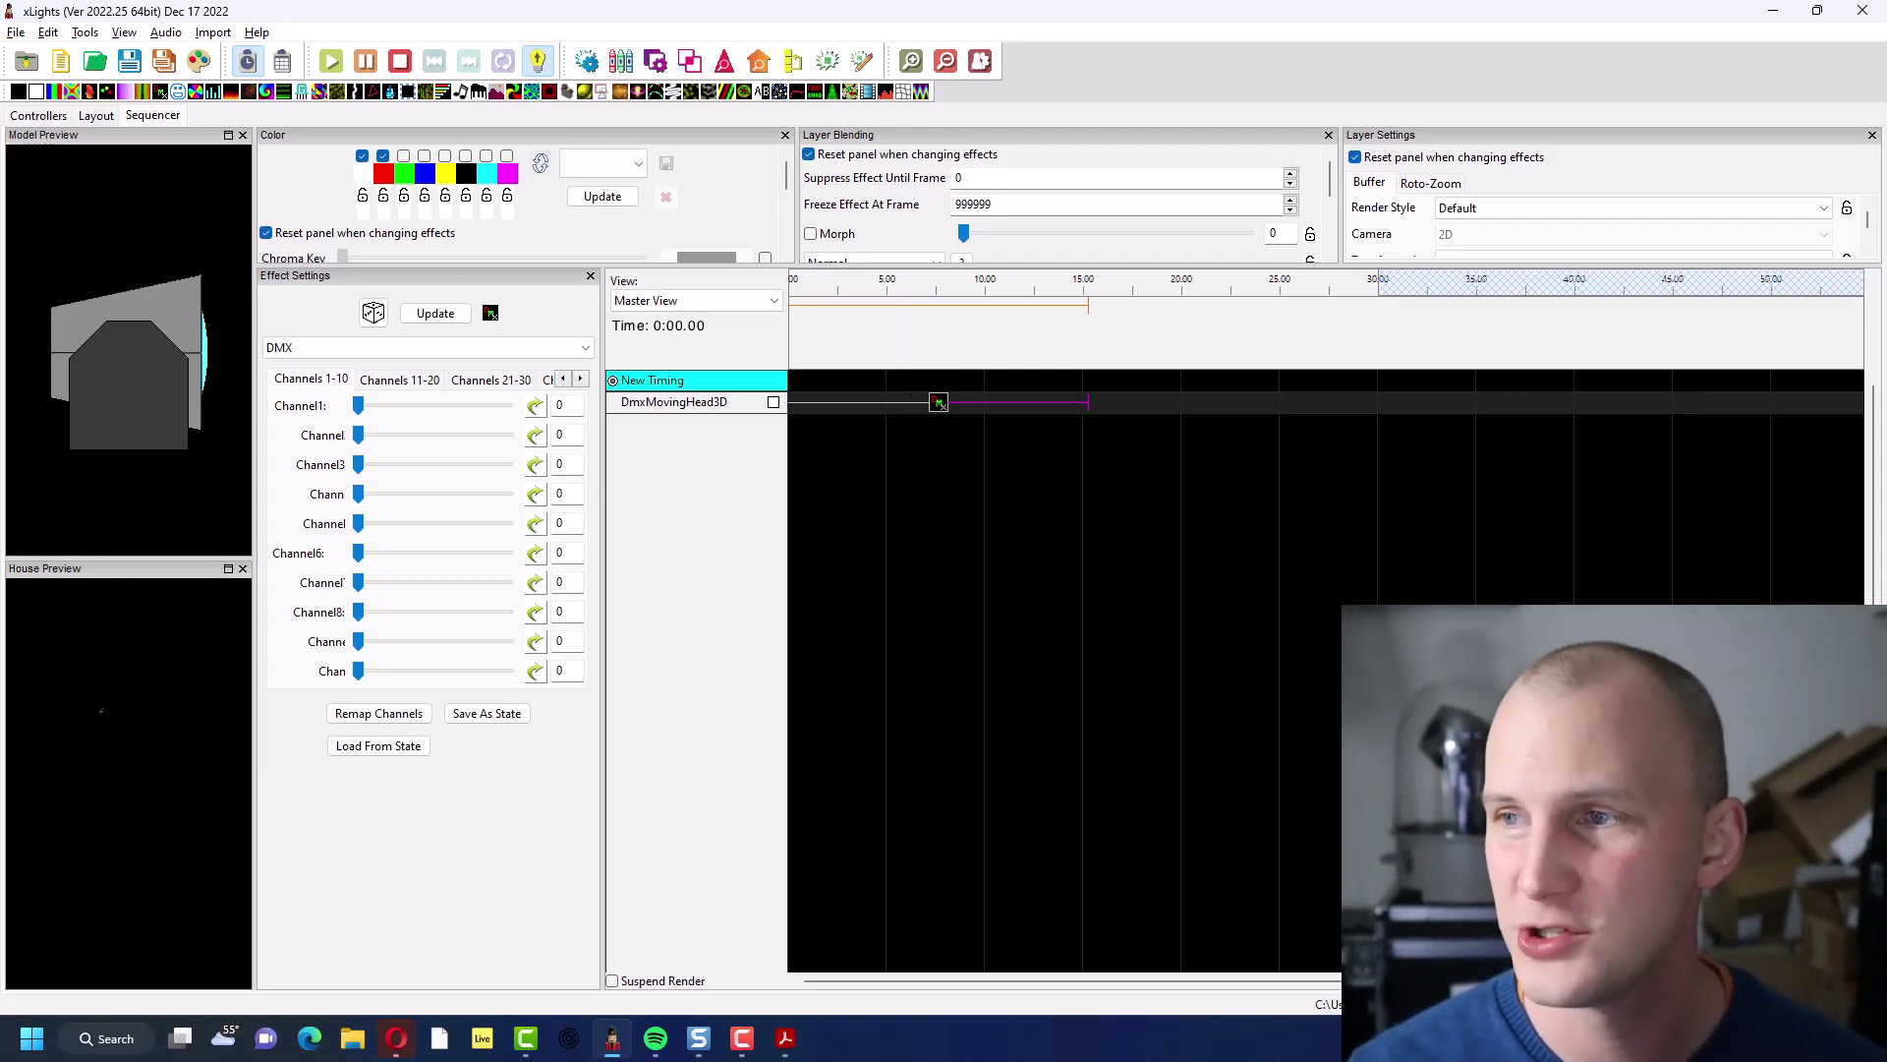
key("F10")
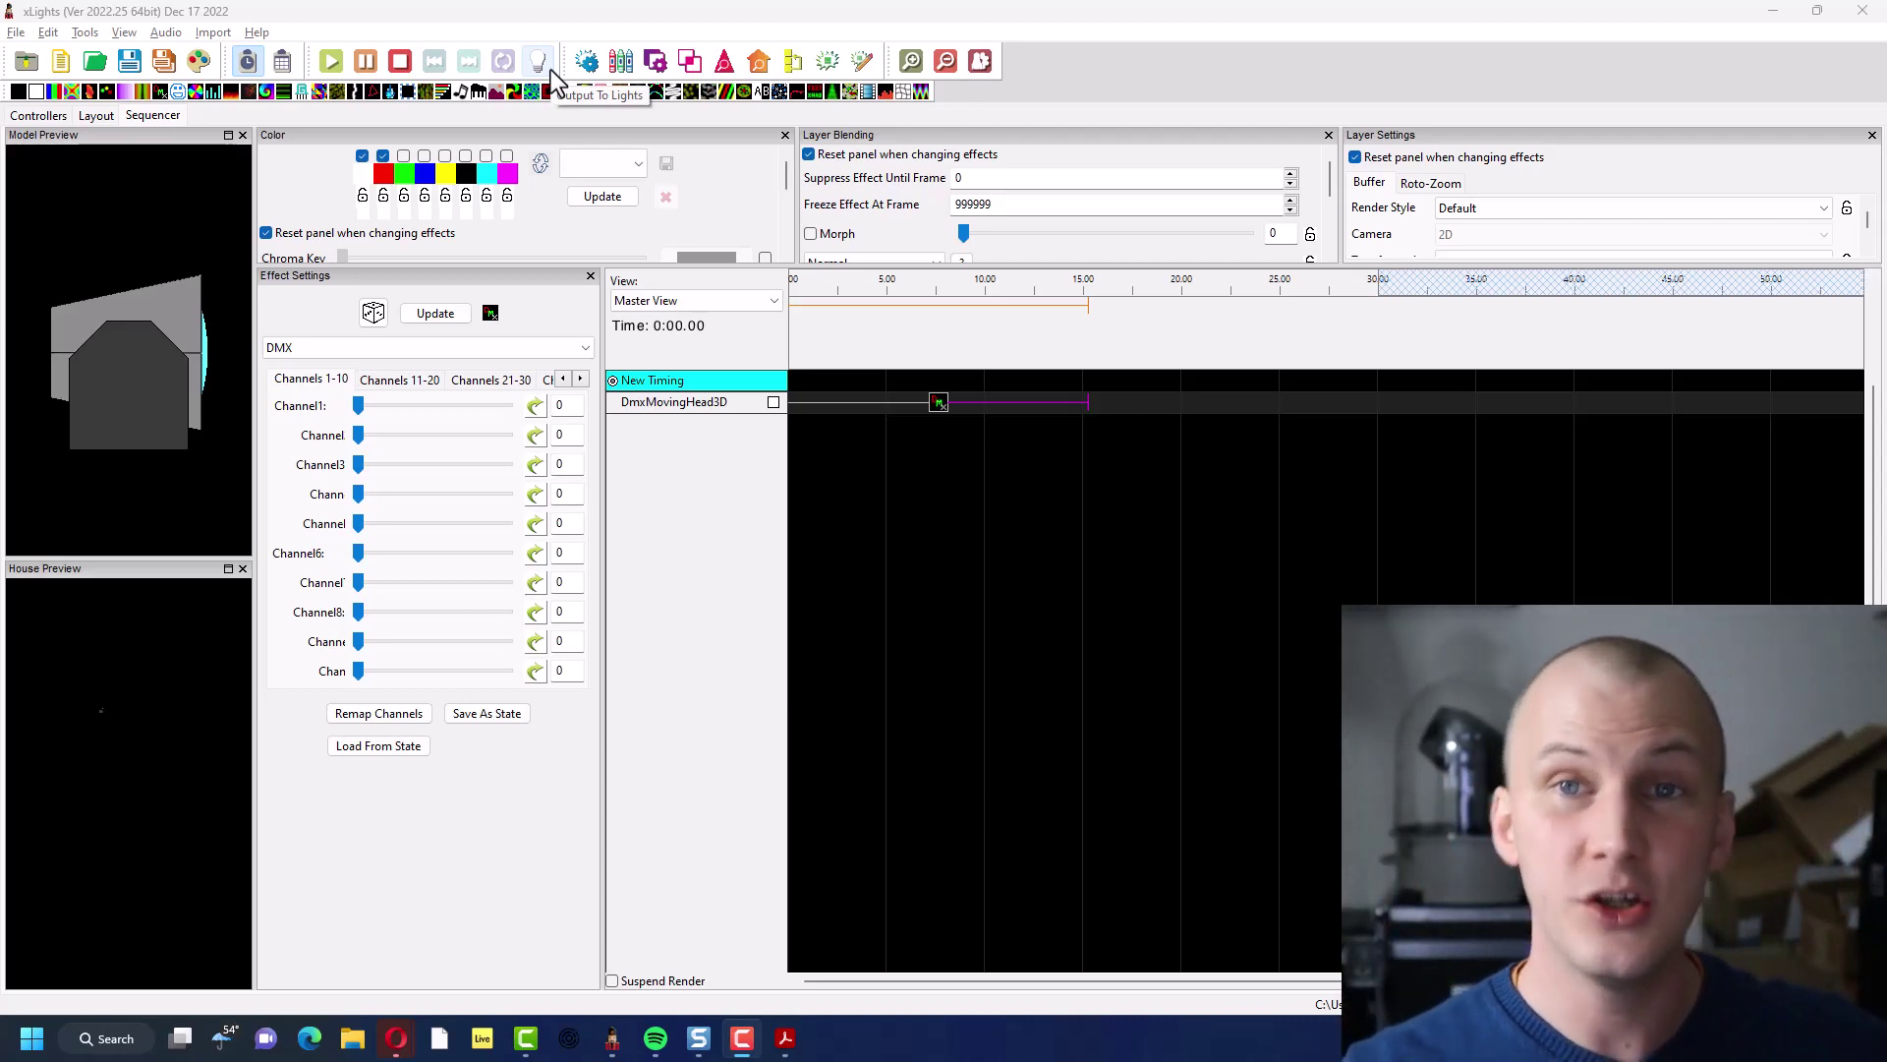
Rename the DmxMovingHead3D model to 'Dominar Lempa Example'
left_click(88, 117)
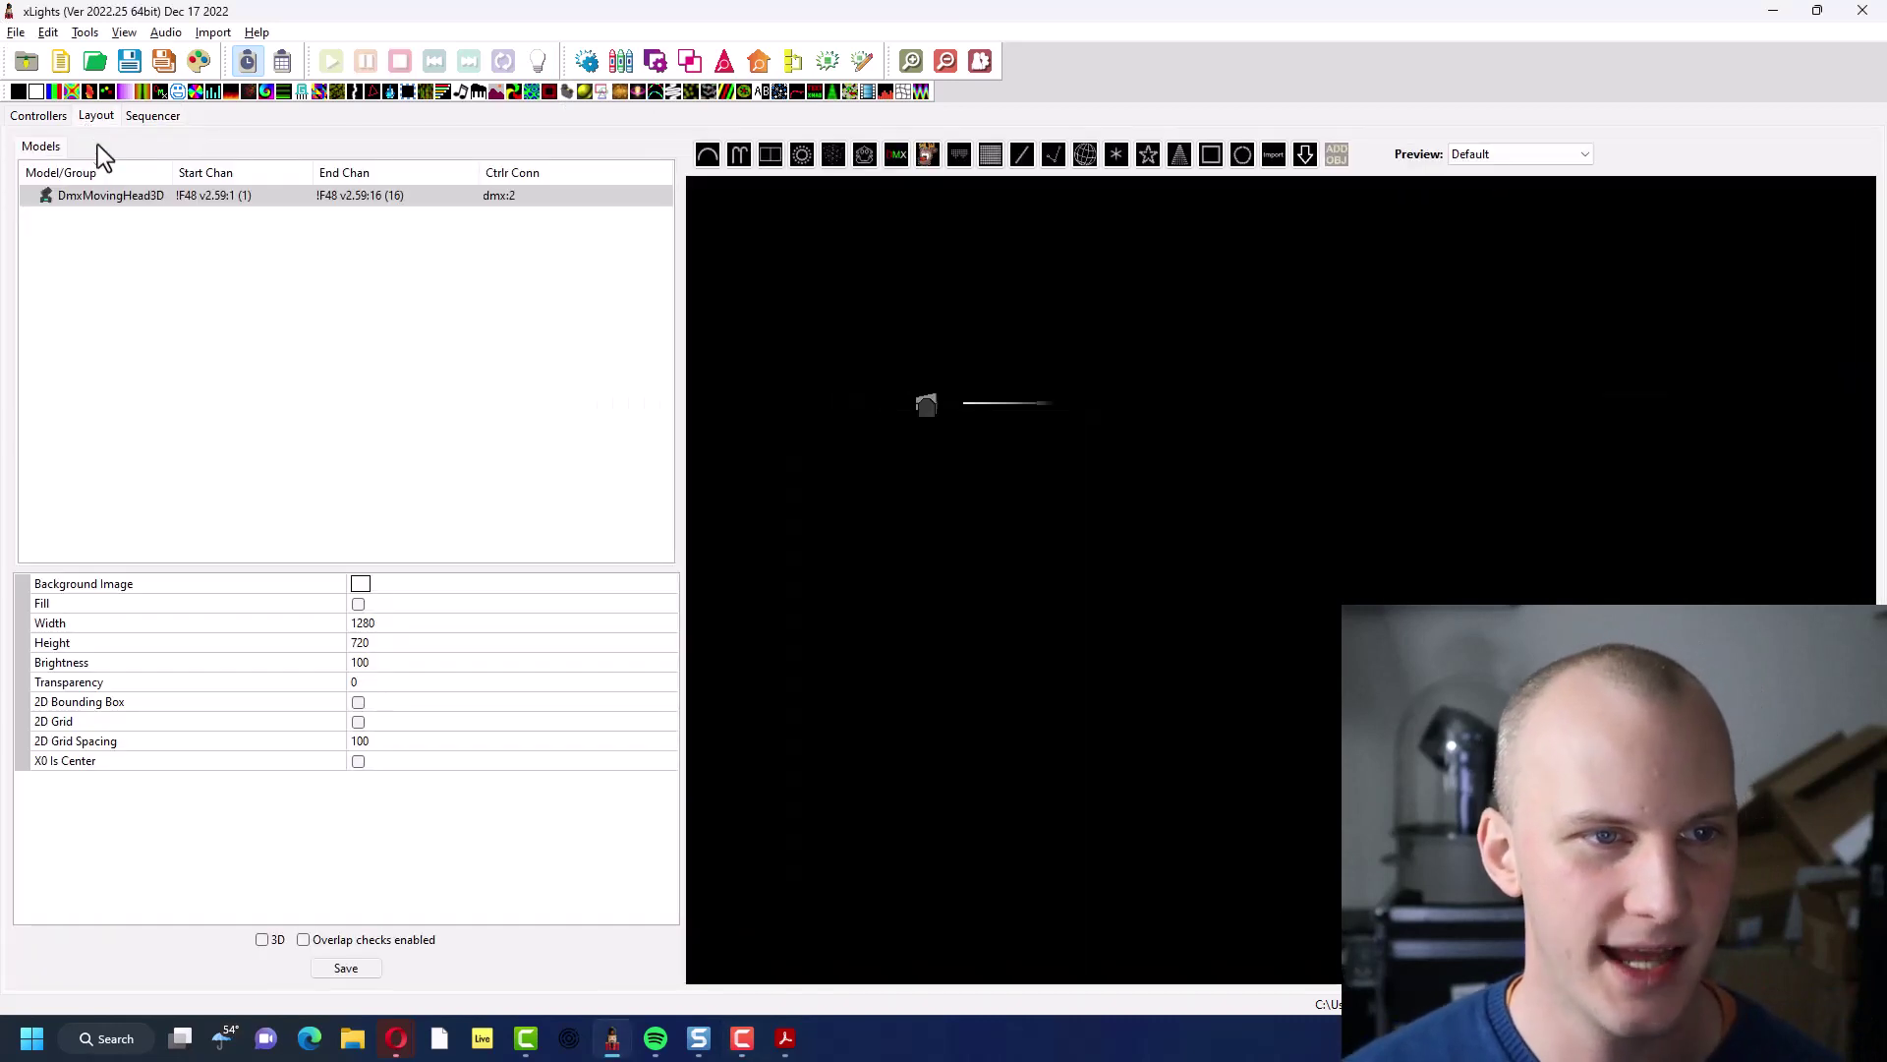
left_click(166, 201)
left_click(385, 583)
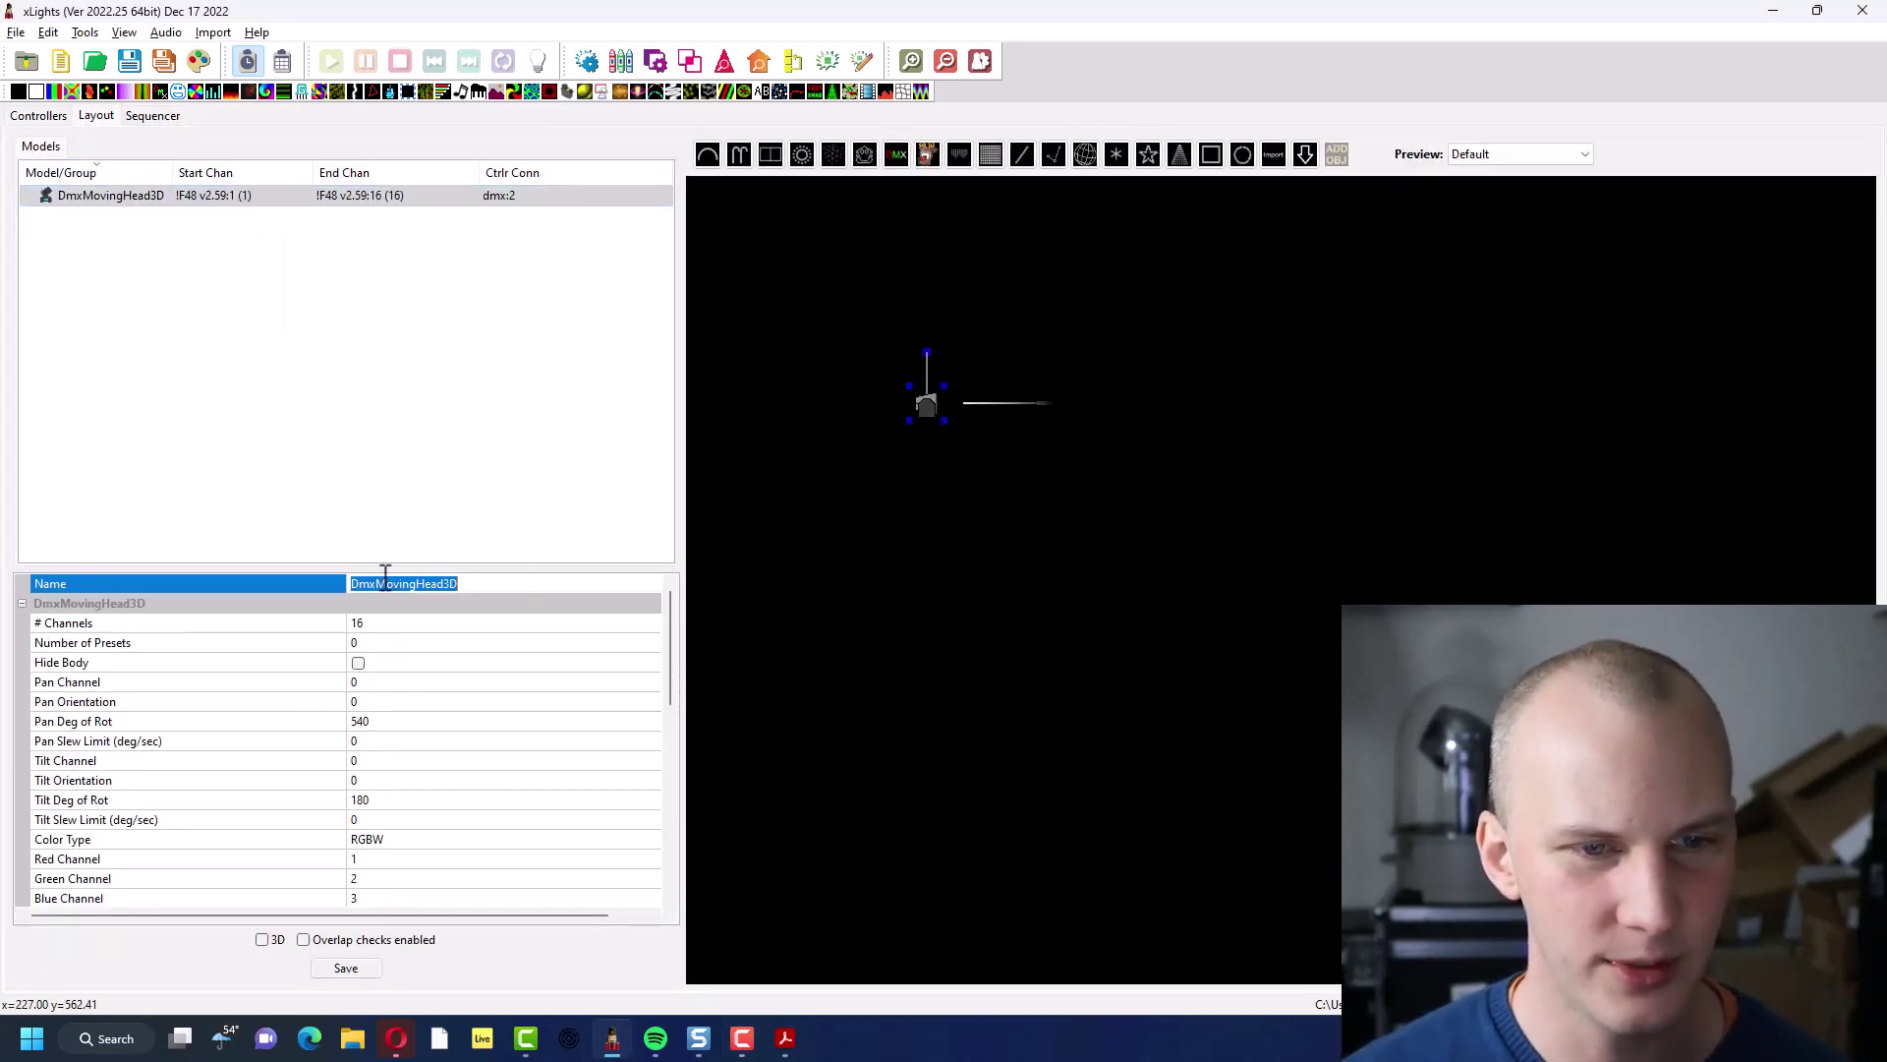
type("Dominar ")
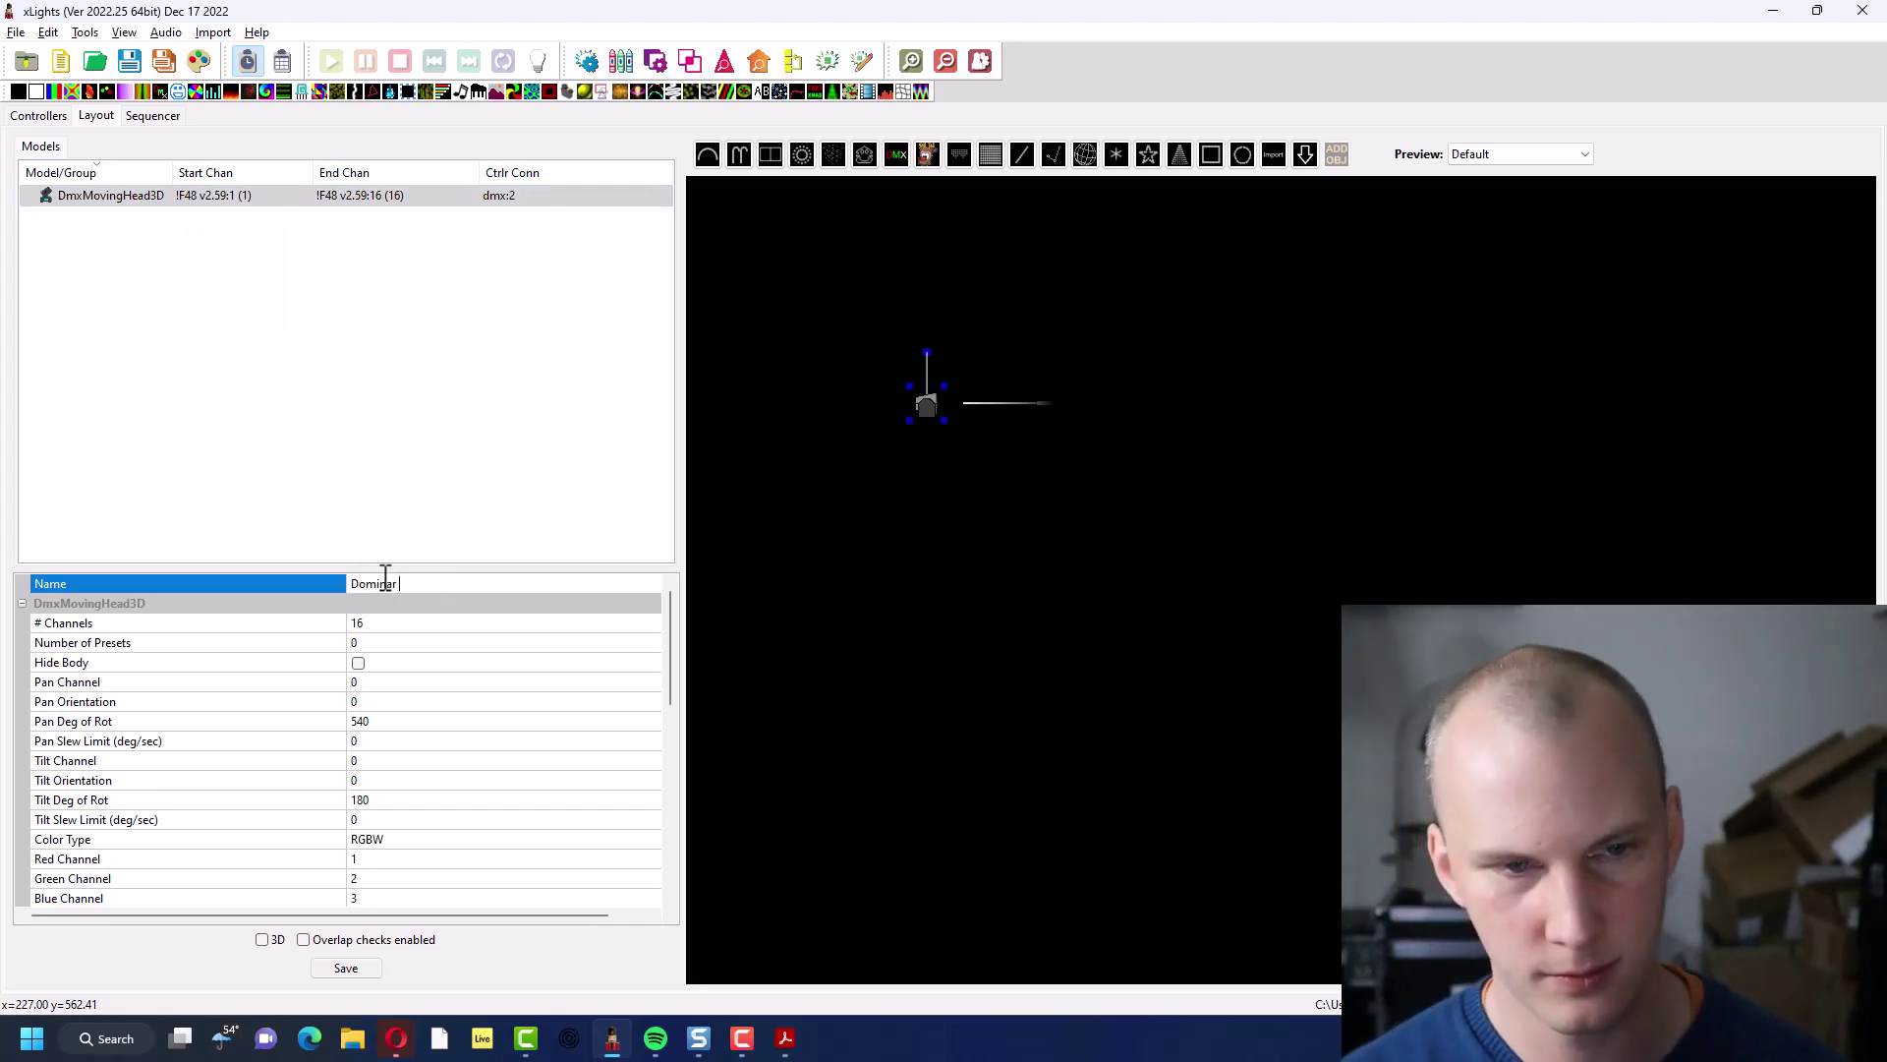
type("Lempa Example")
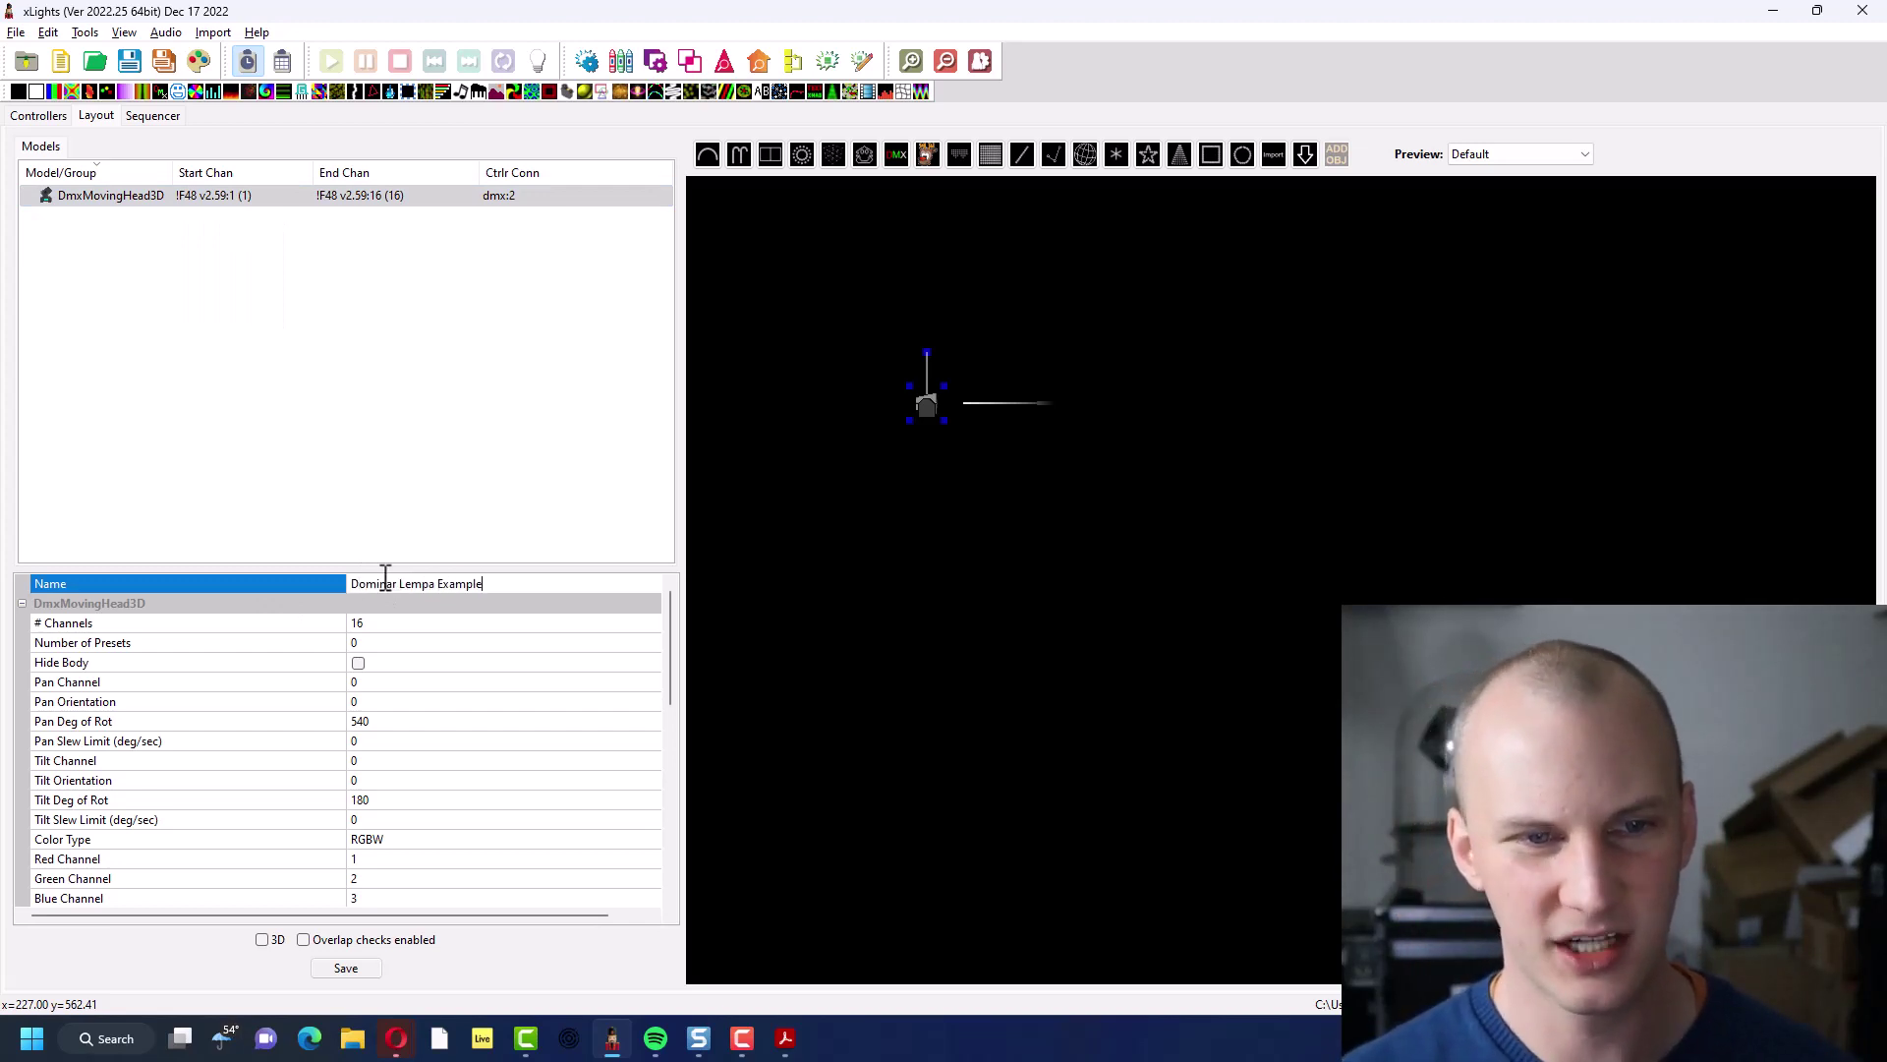
key("Return")
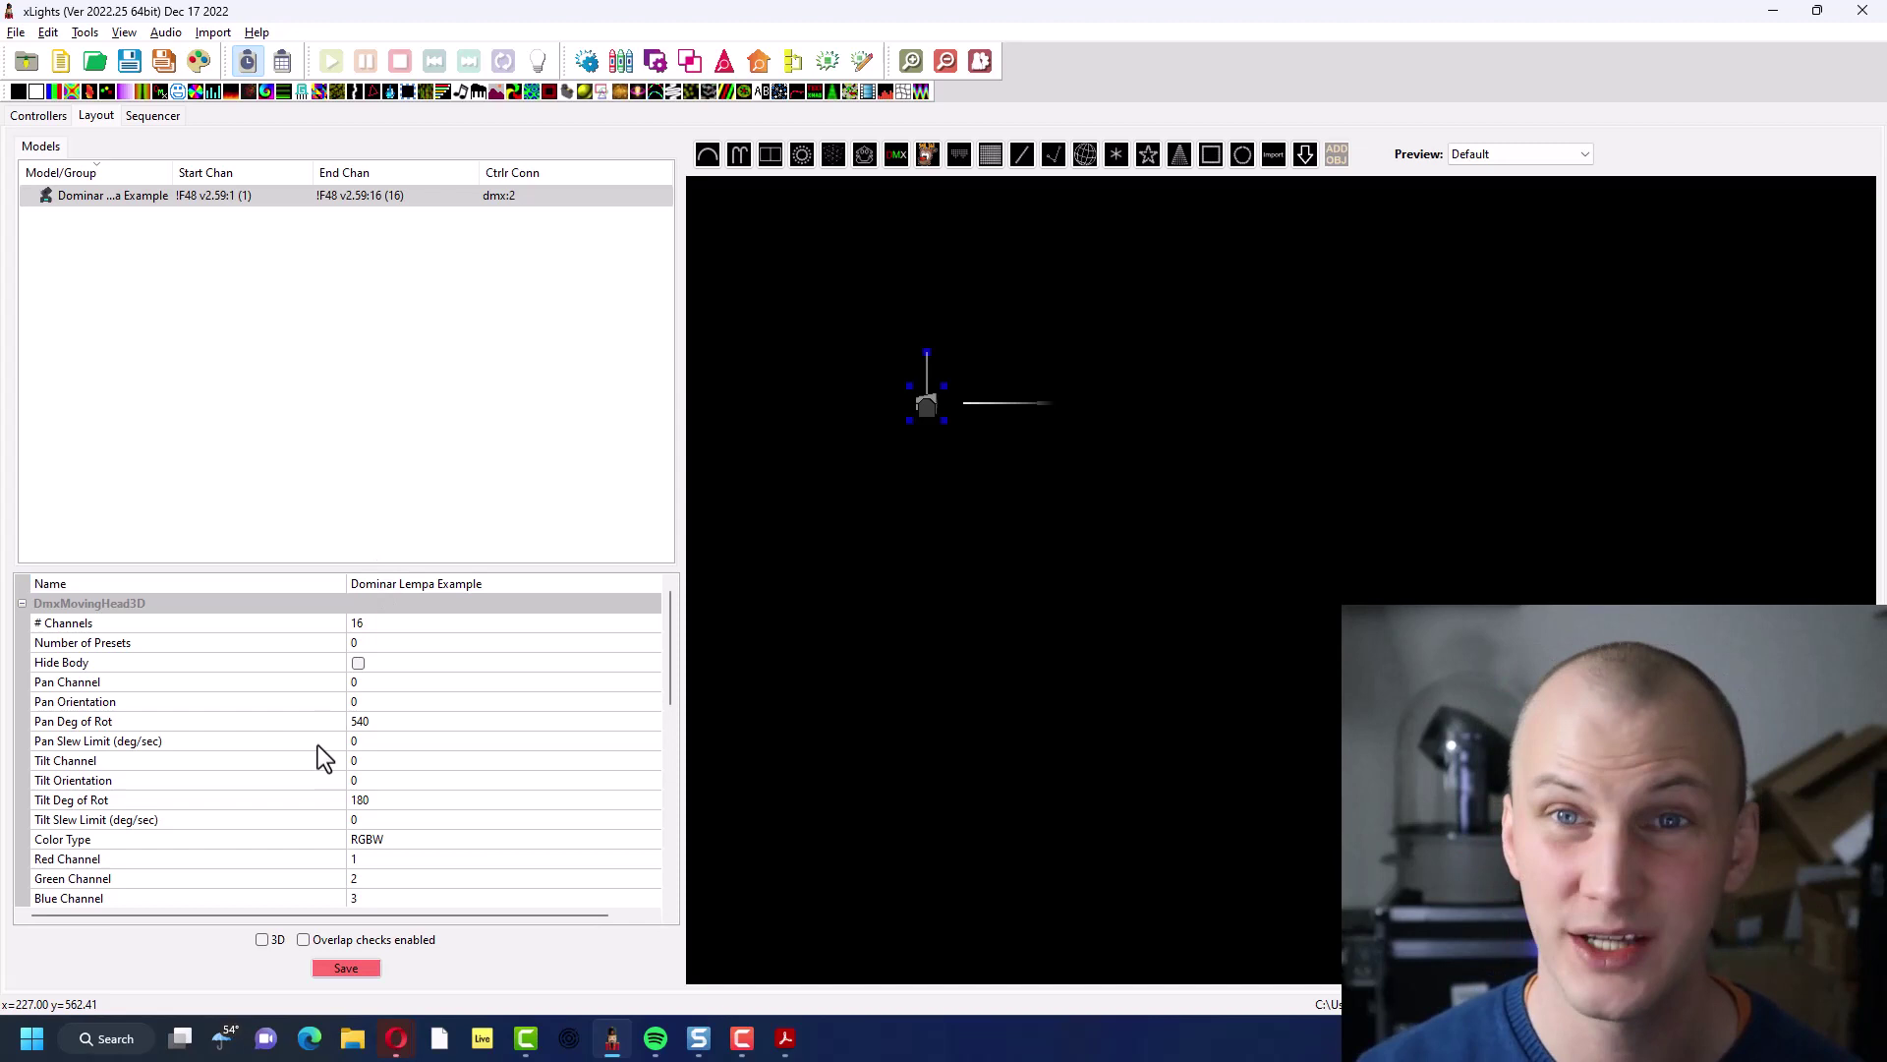
Save the layout with the renamed model
scroll(328, 816, "down", 1)
scroll(285, 857, "up", 1)
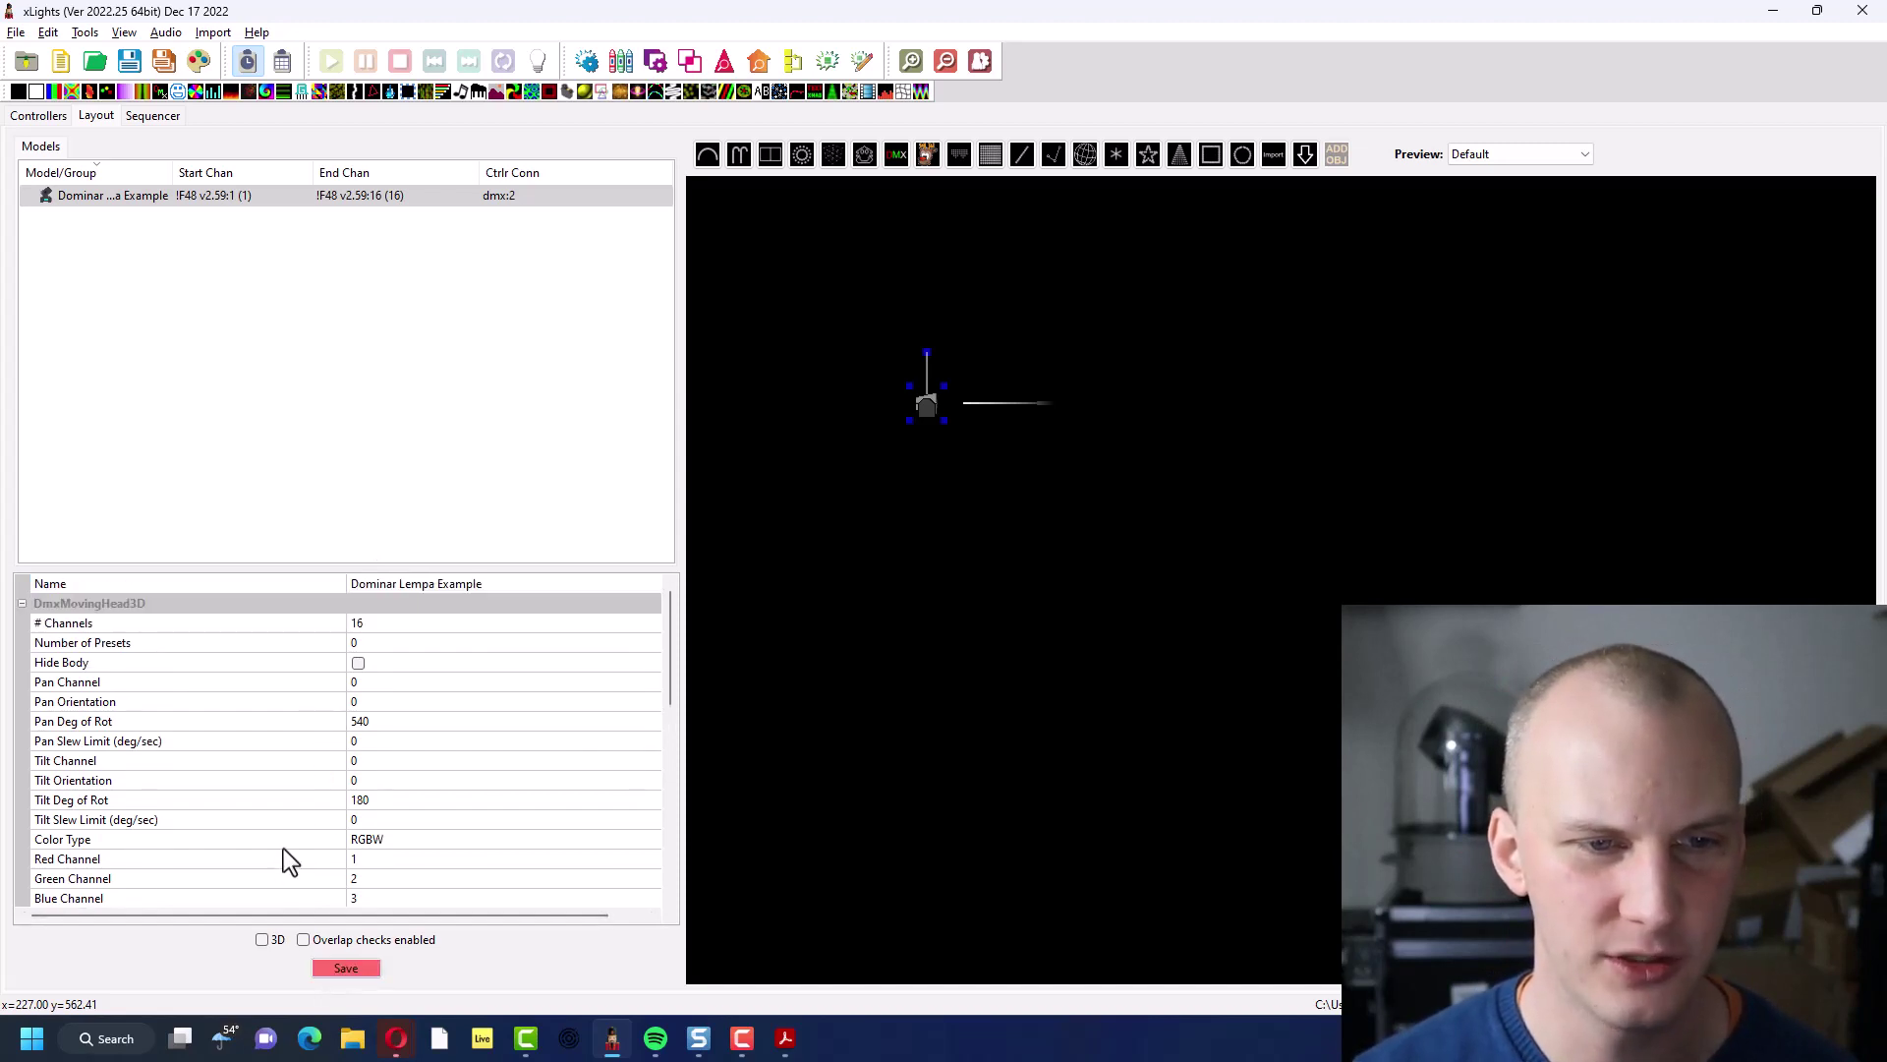
left_click(355, 972)
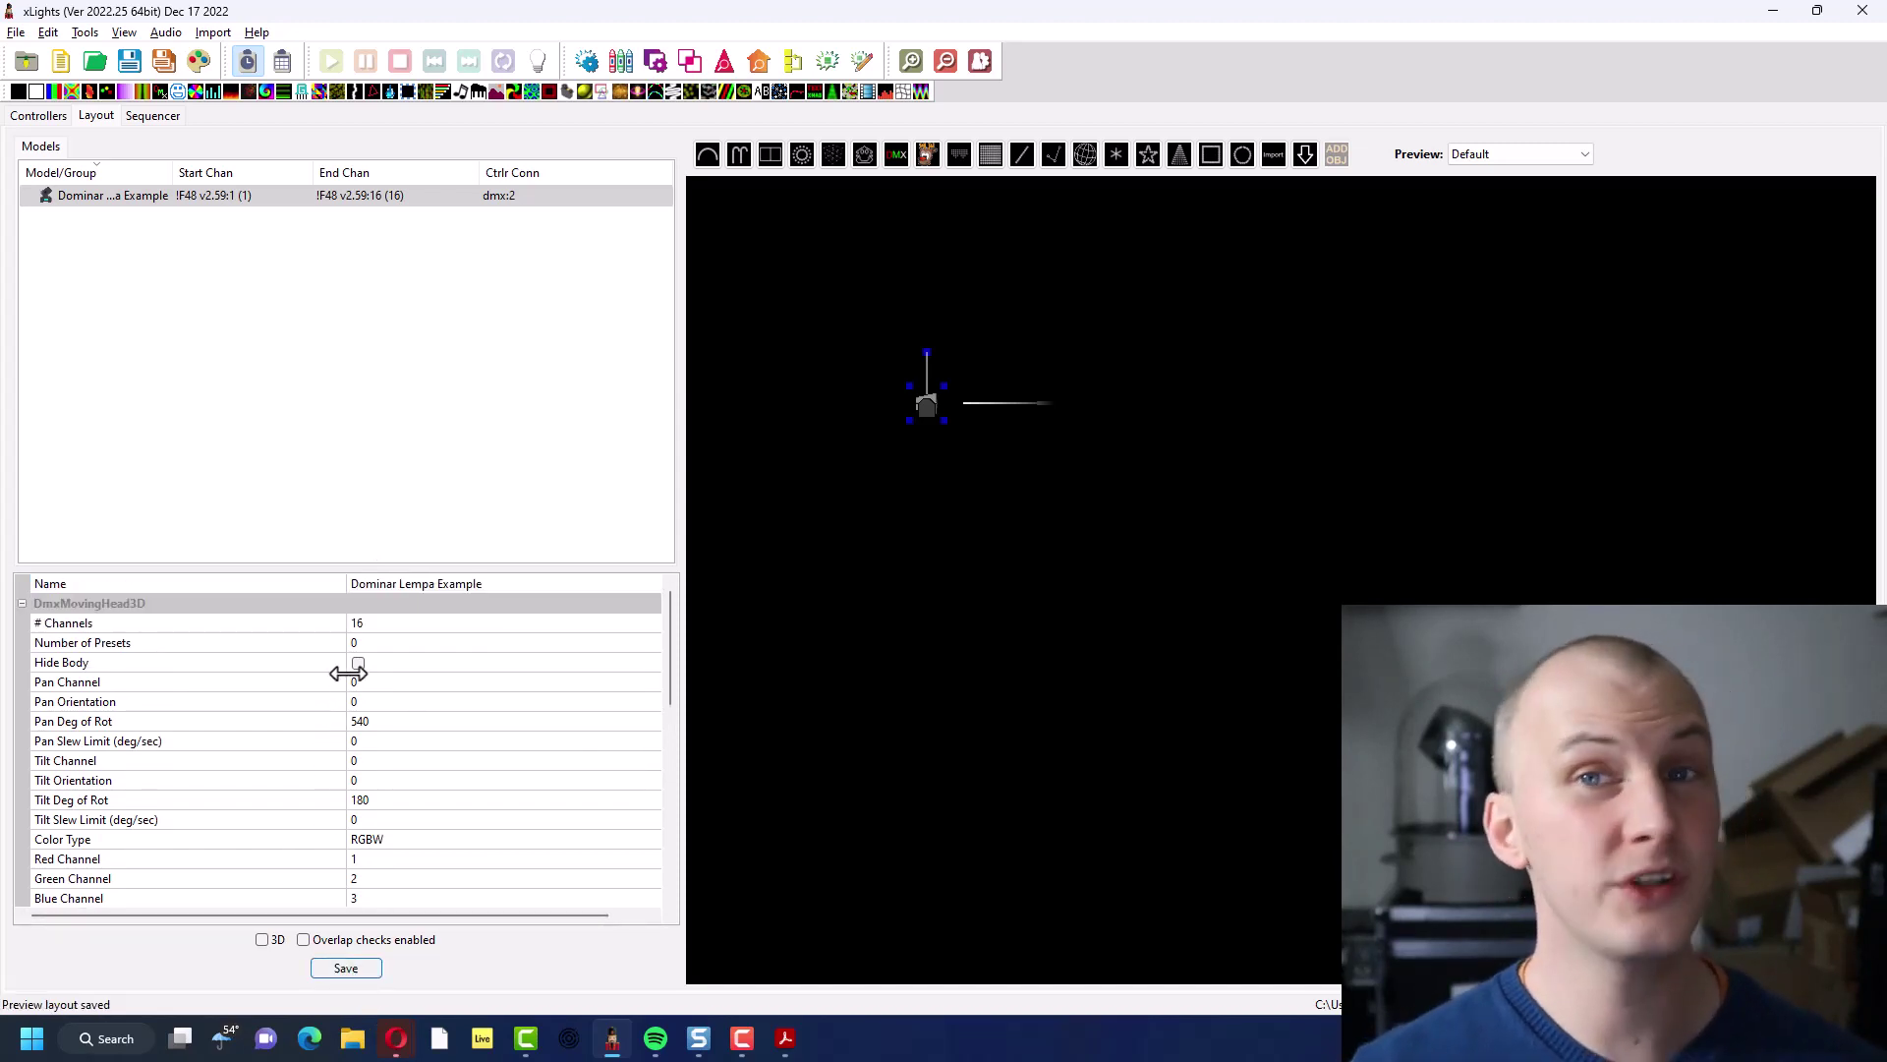
left_click(232, 642)
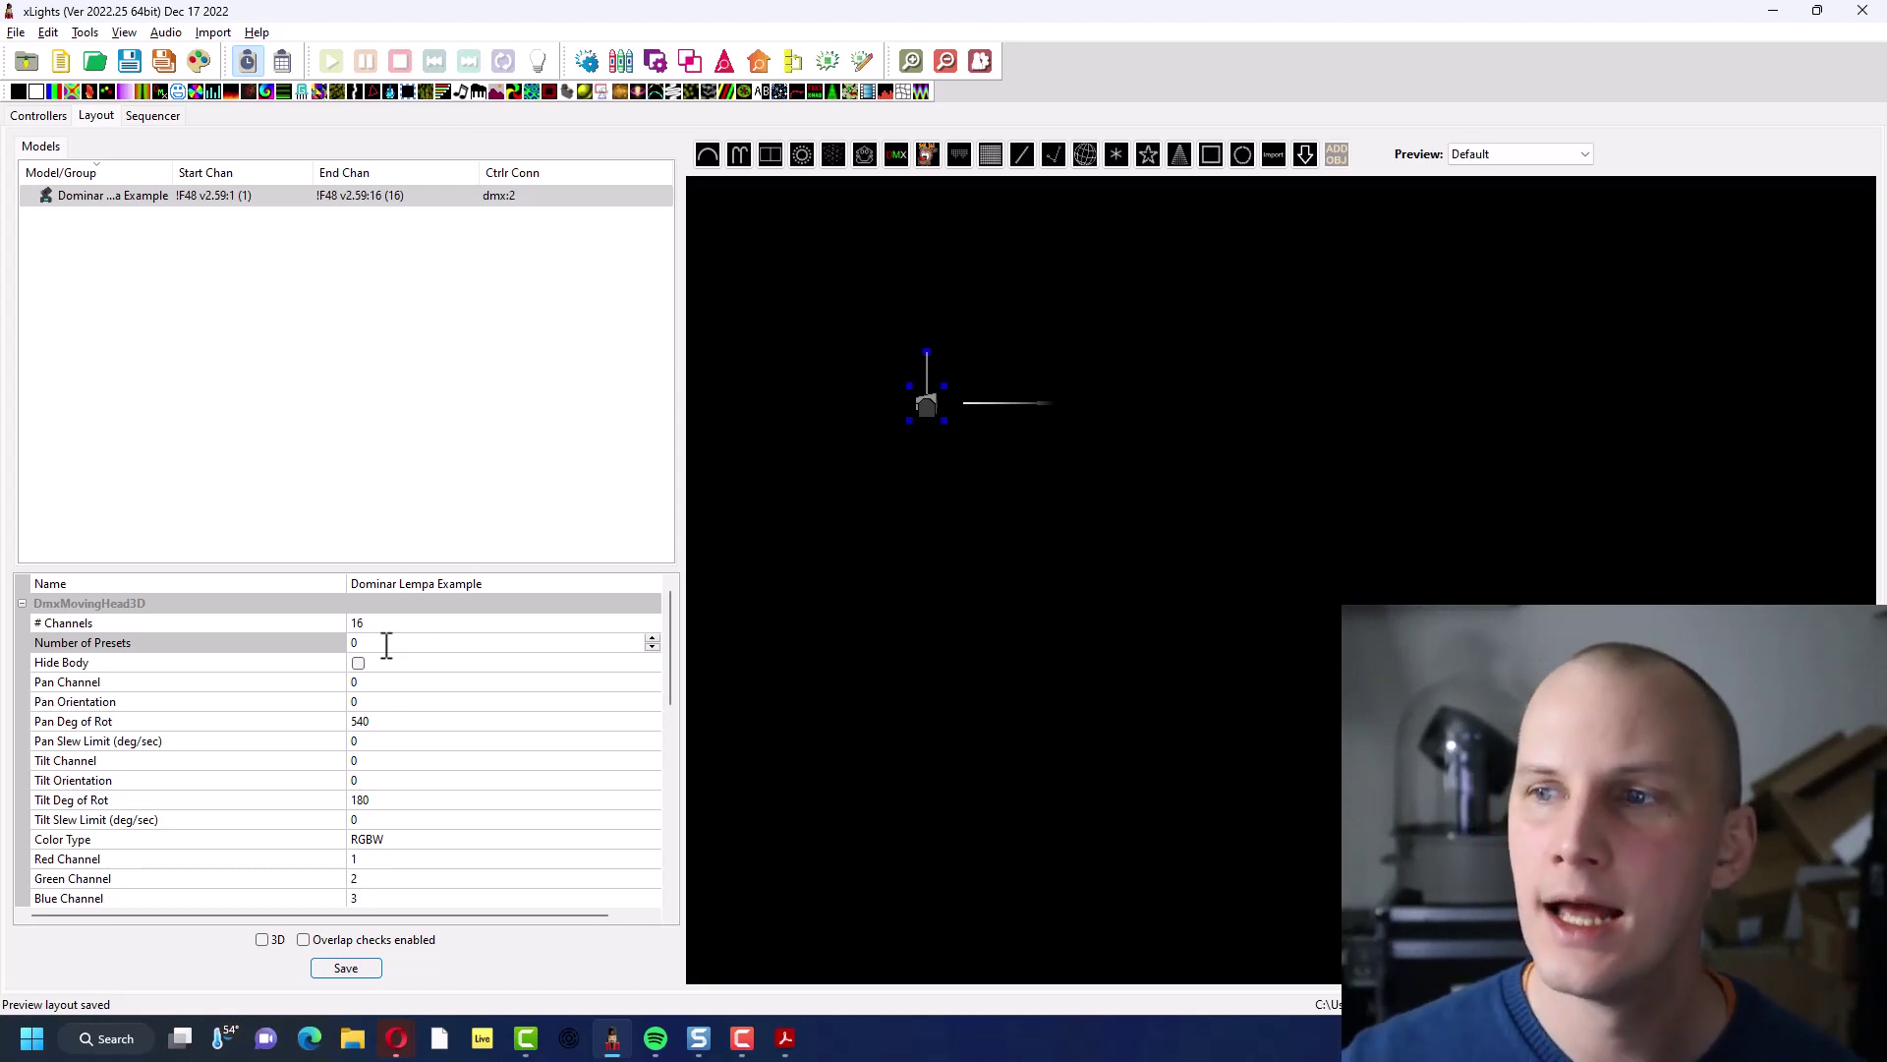
Set the Pan Channel to 10 and the Tilt Channel to 12
scroll(387, 645, "down", 1)
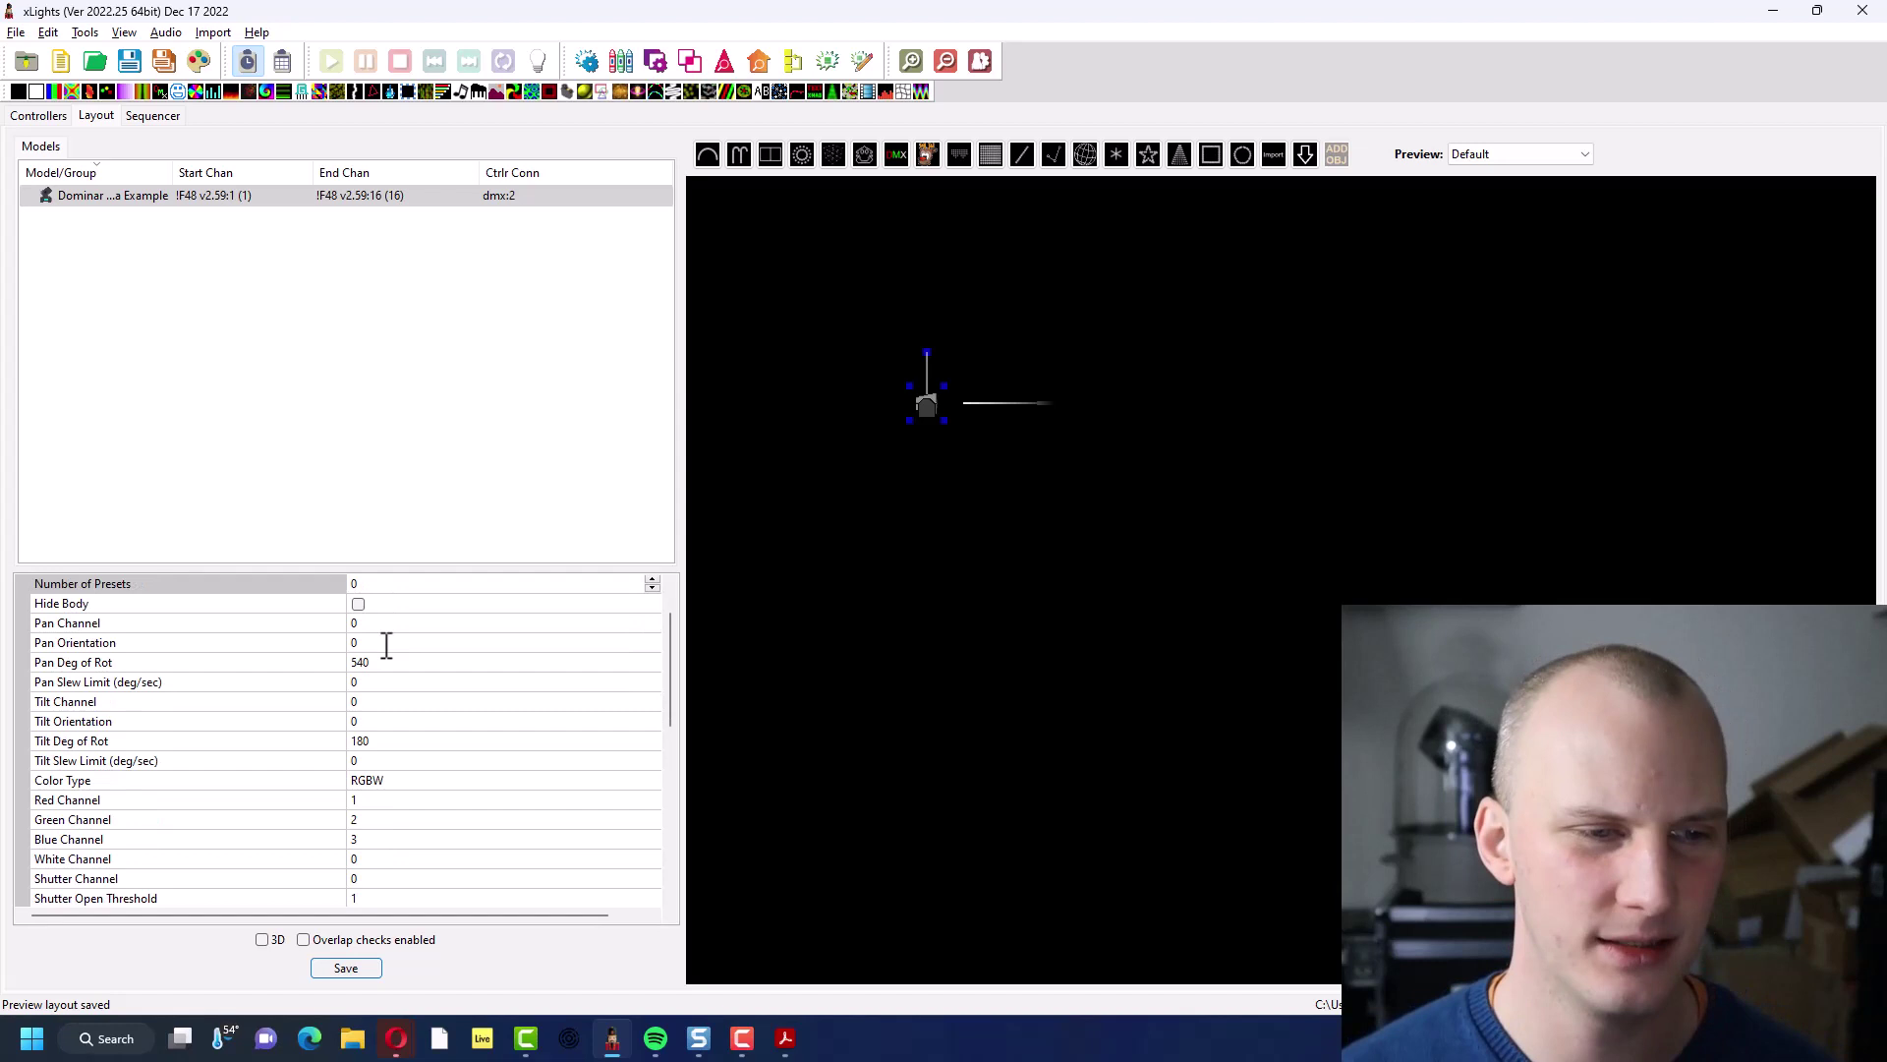
left_click(281, 646)
left_click(373, 622)
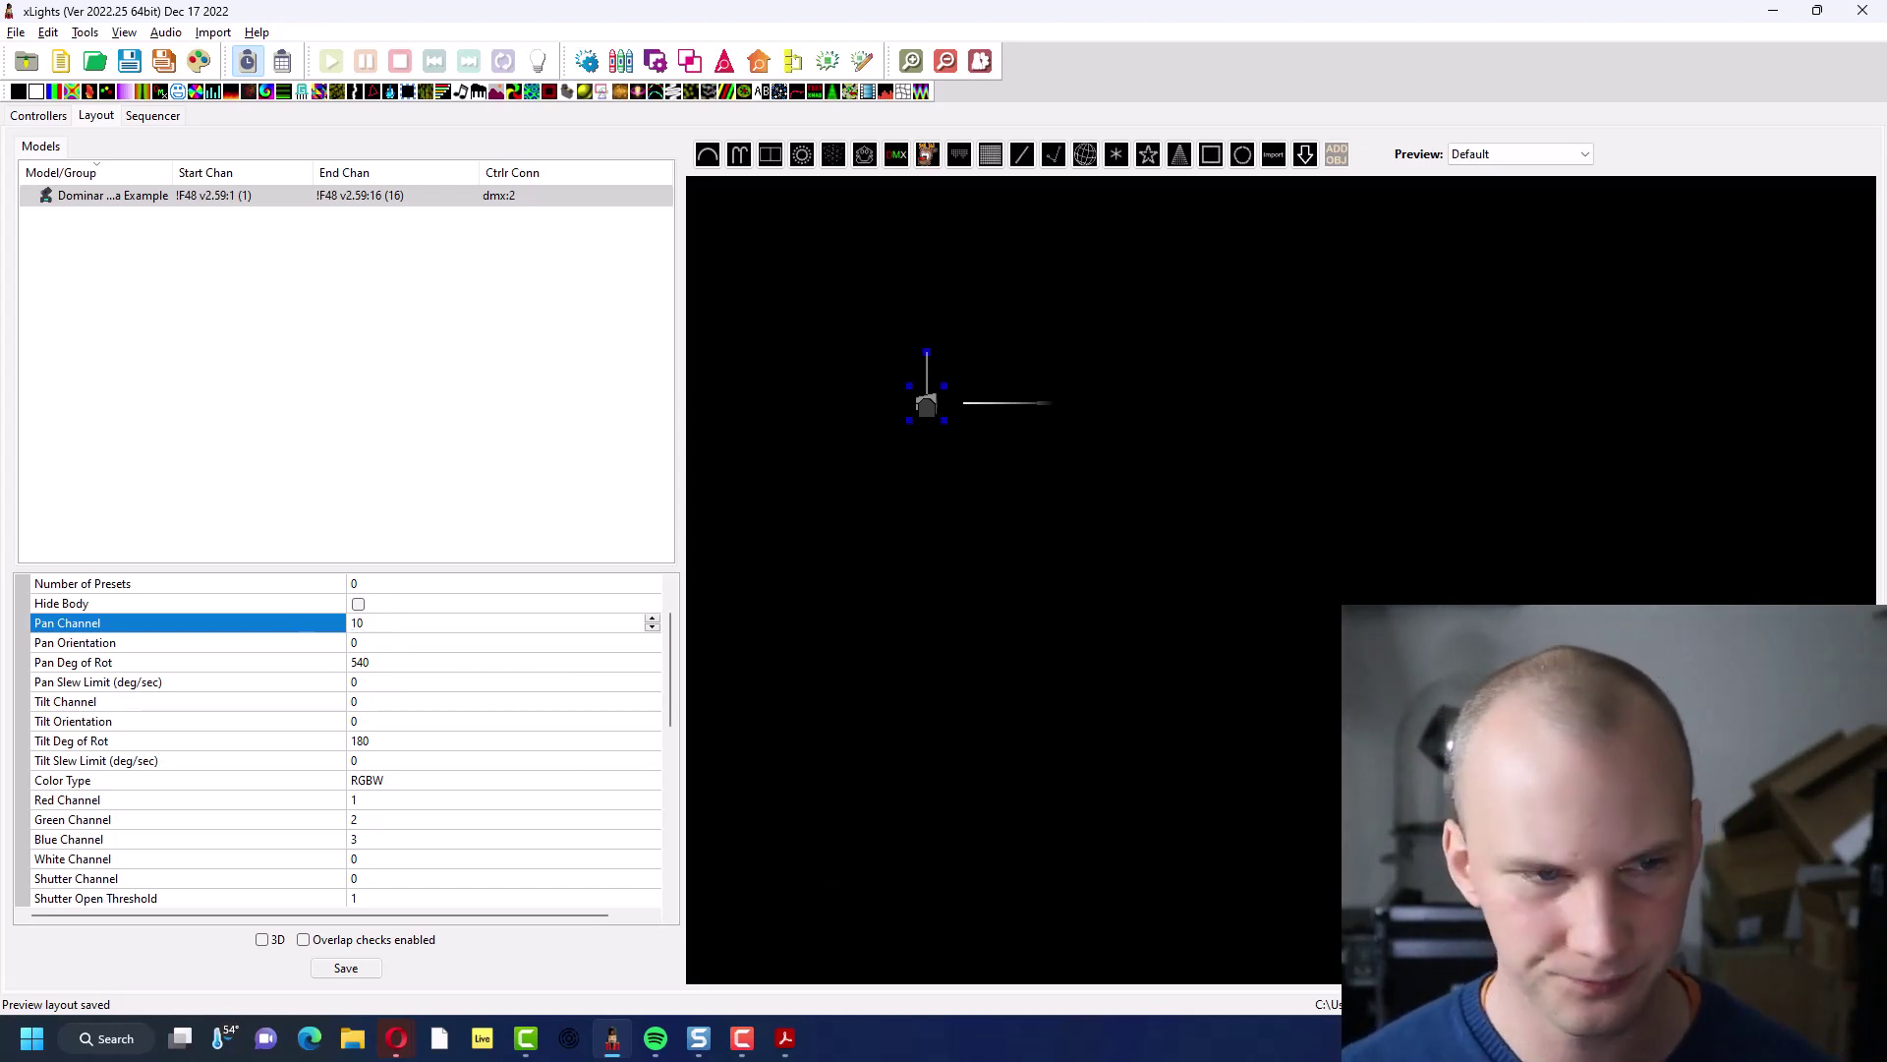
left_click(393, 702)
type("12")
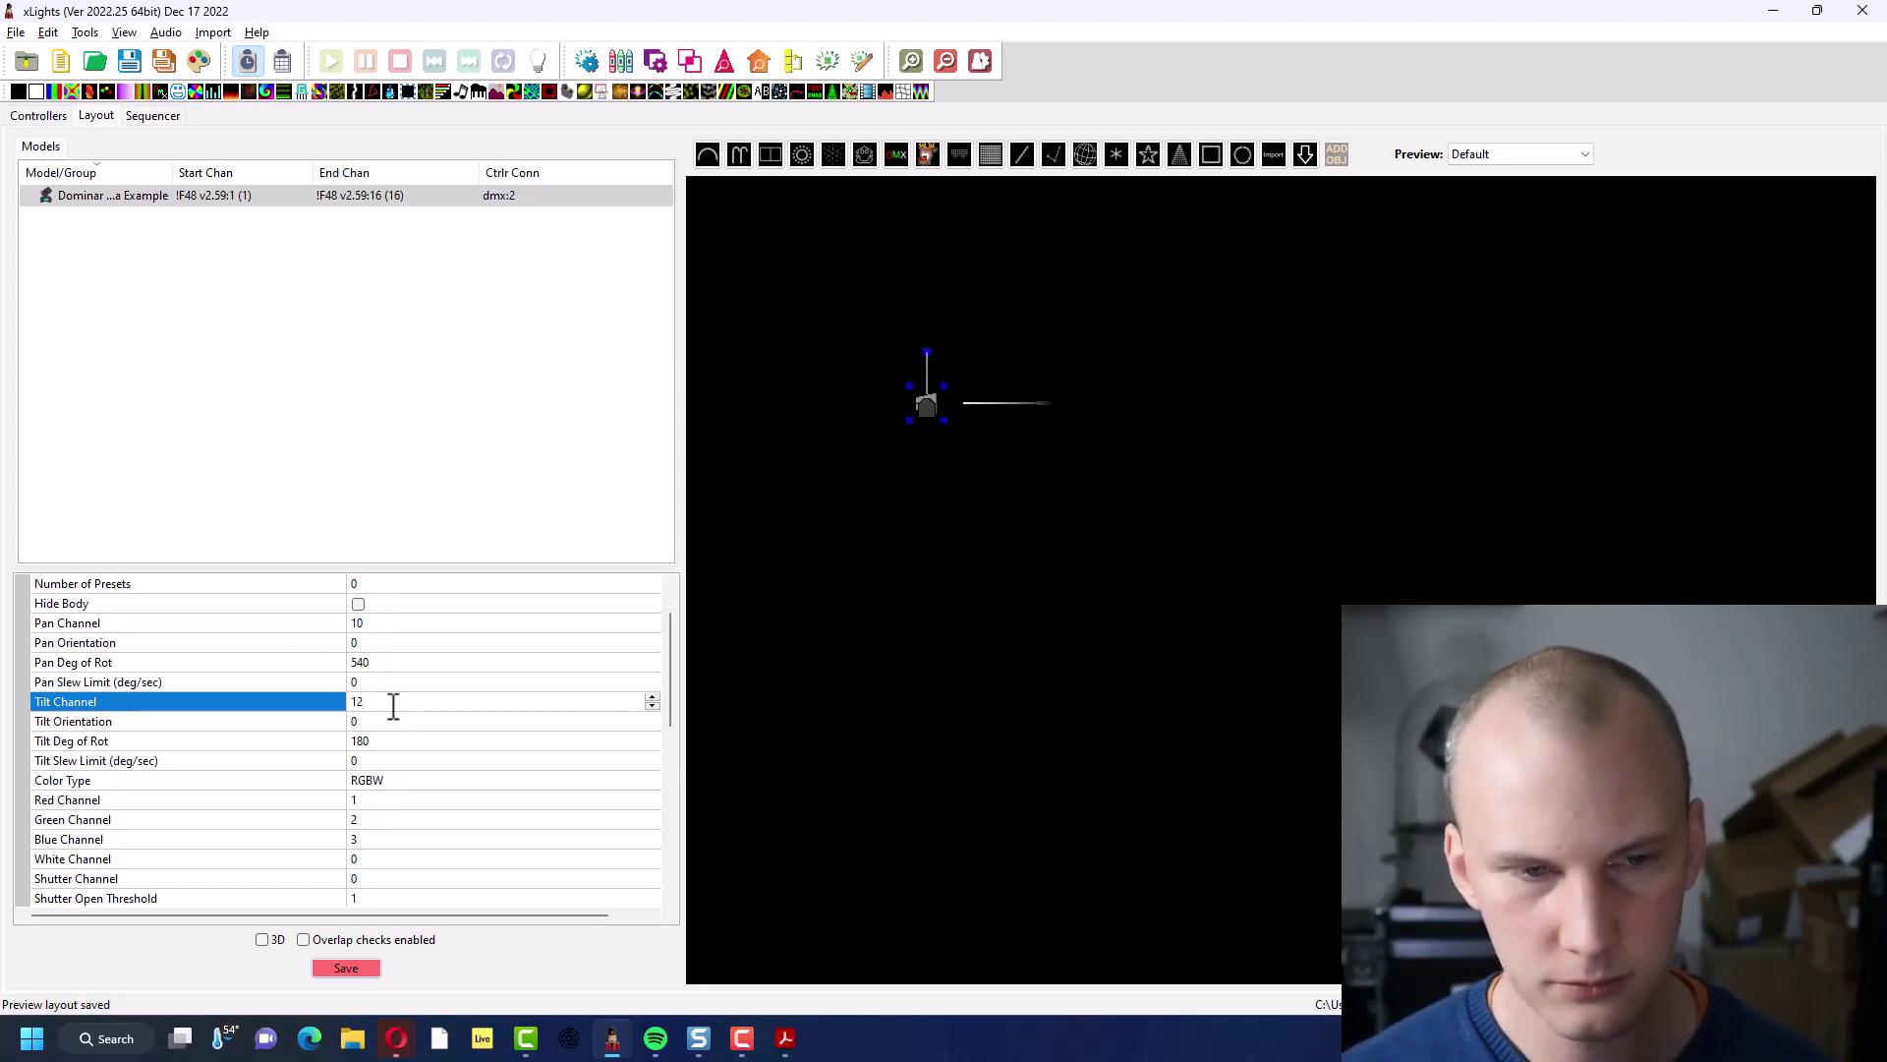
key("Return")
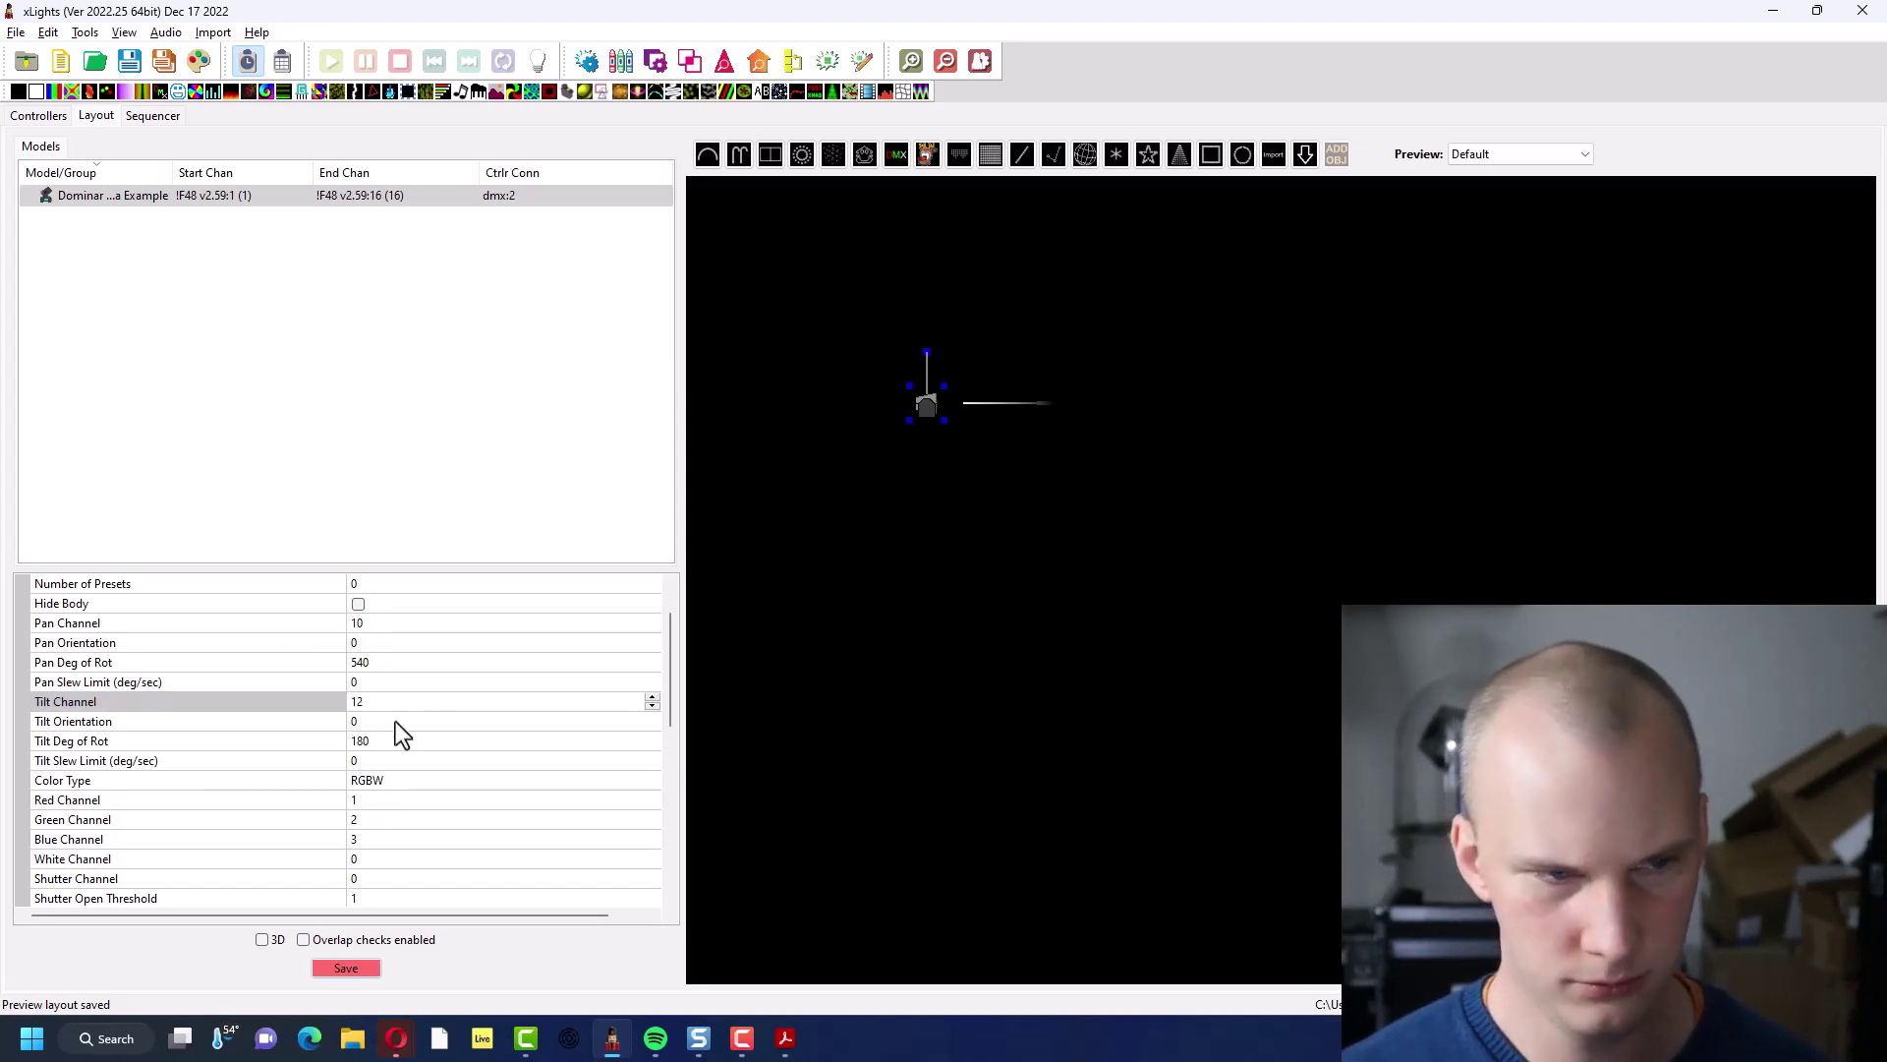
Switch Color Type to ColorWheel on channel 1 and set the Dimmer Channel to 3
left_click(385, 780)
left_click(385, 780)
left_click(392, 806)
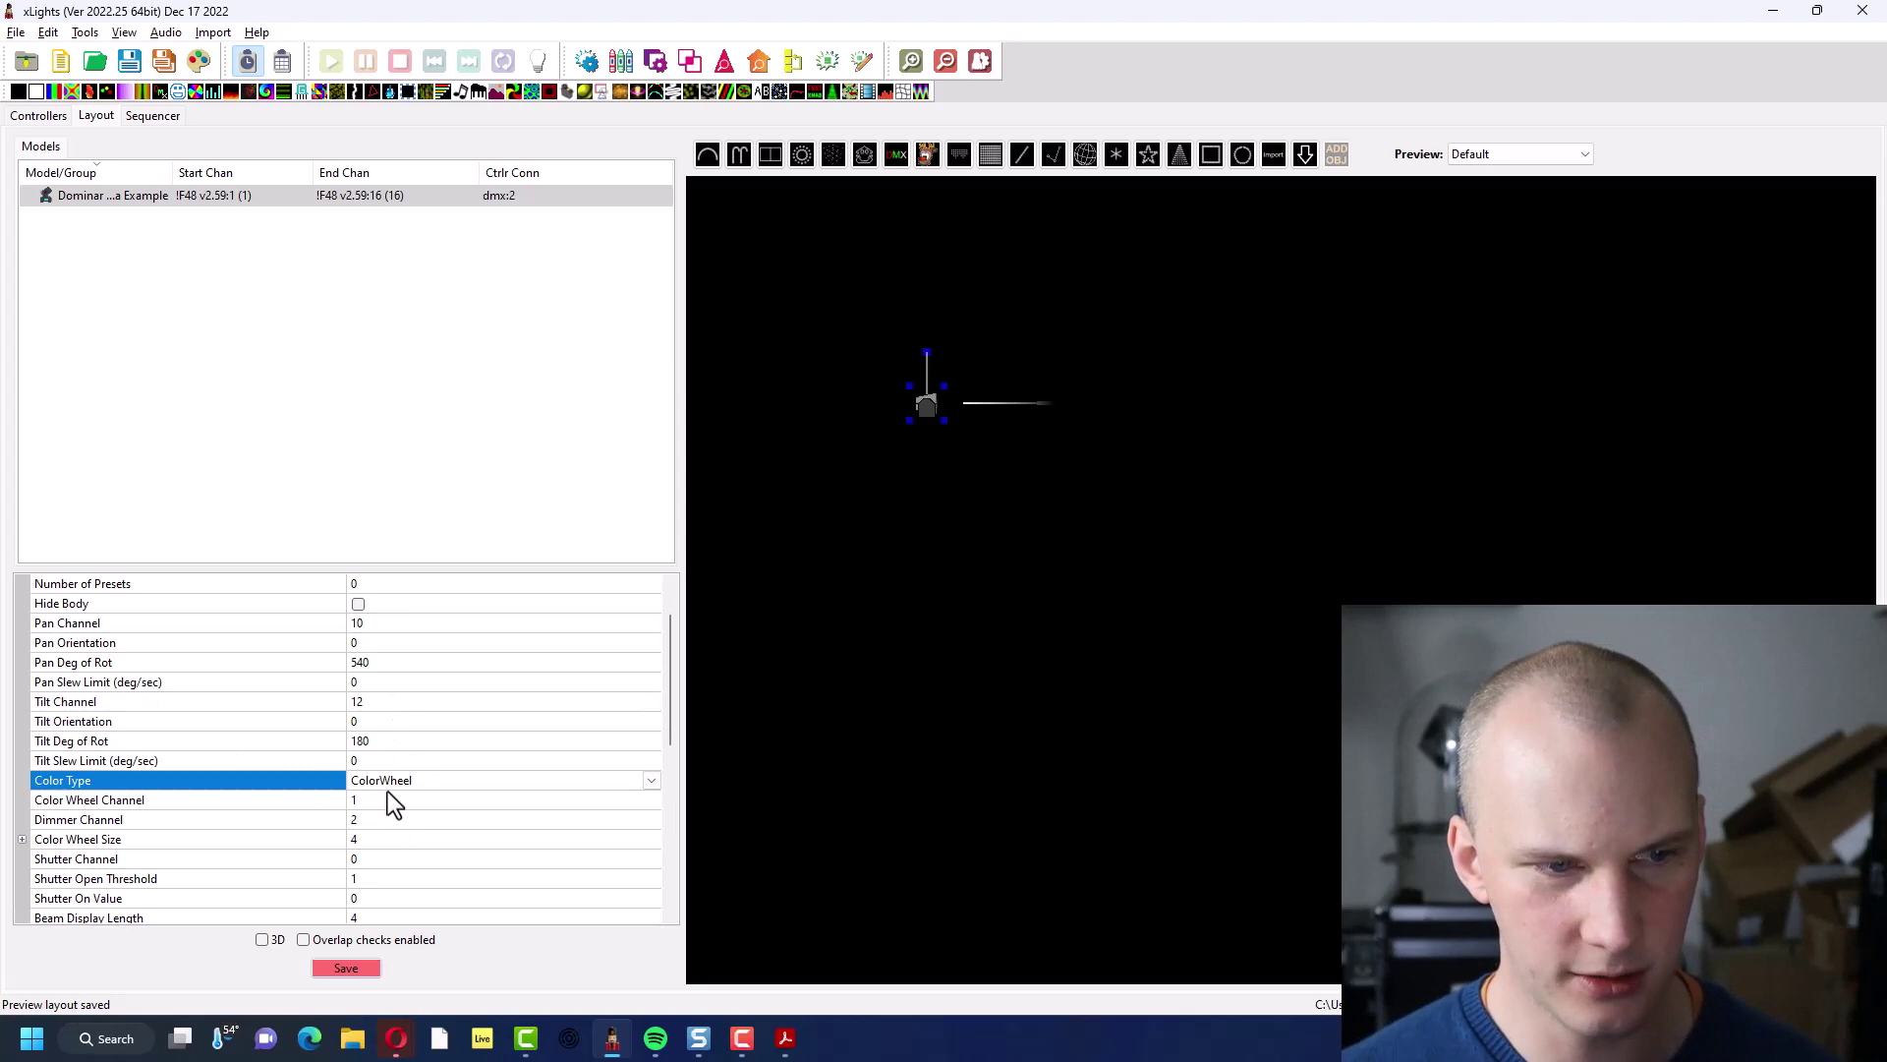
left_click(386, 801)
left_click(387, 826)
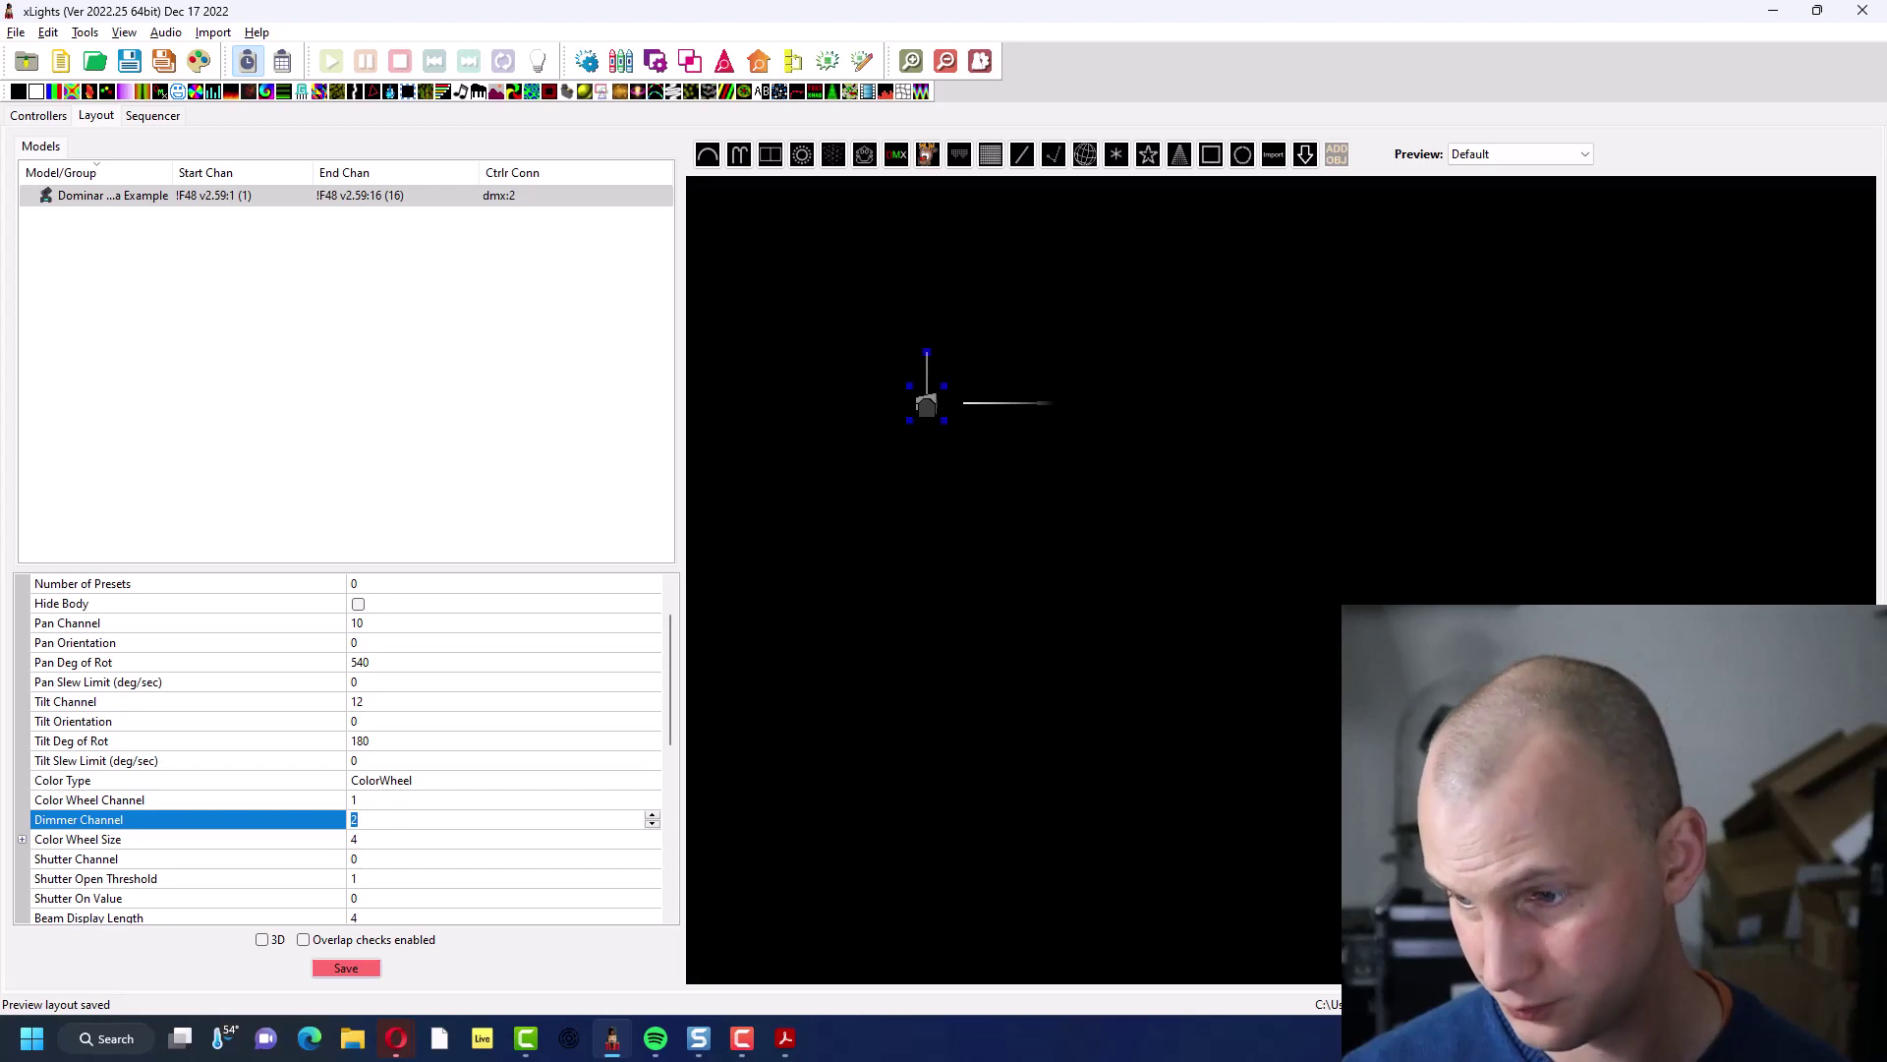
type("3")
key("Return")
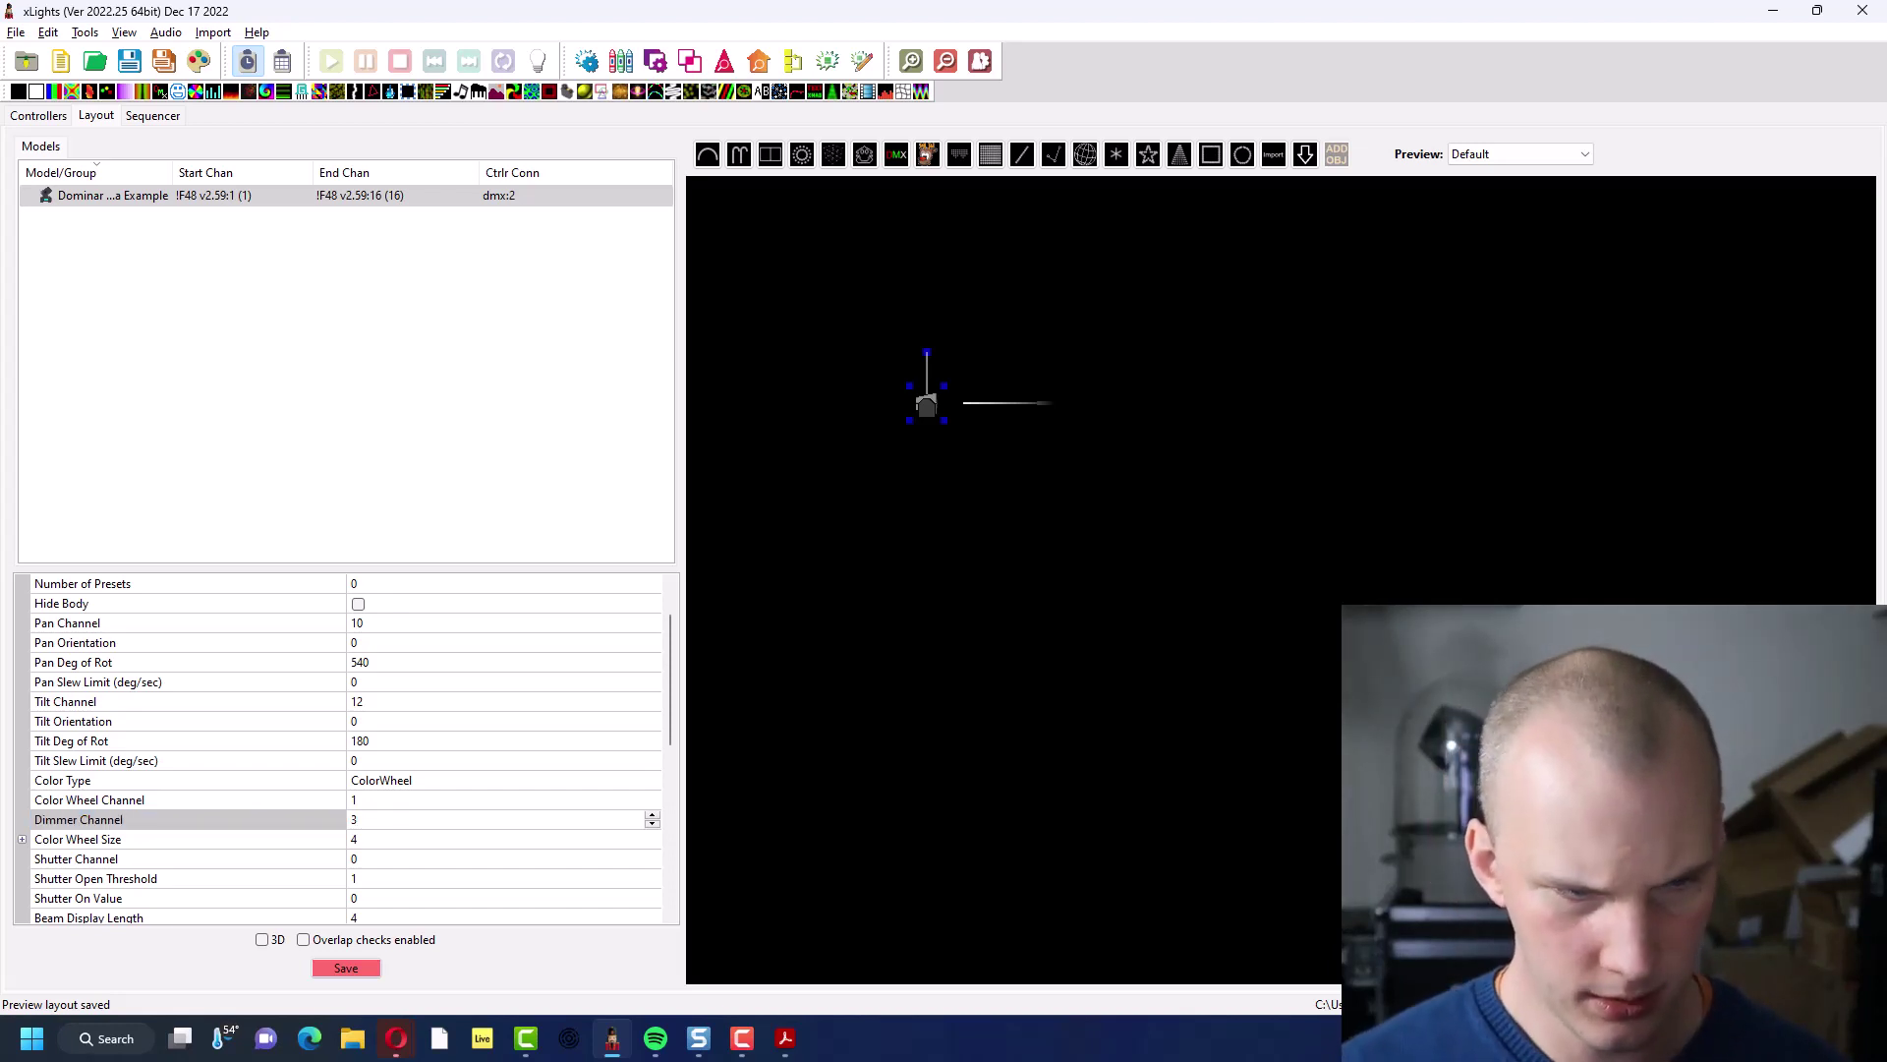
Set the Shutter Channel to 2
left_click(488, 858)
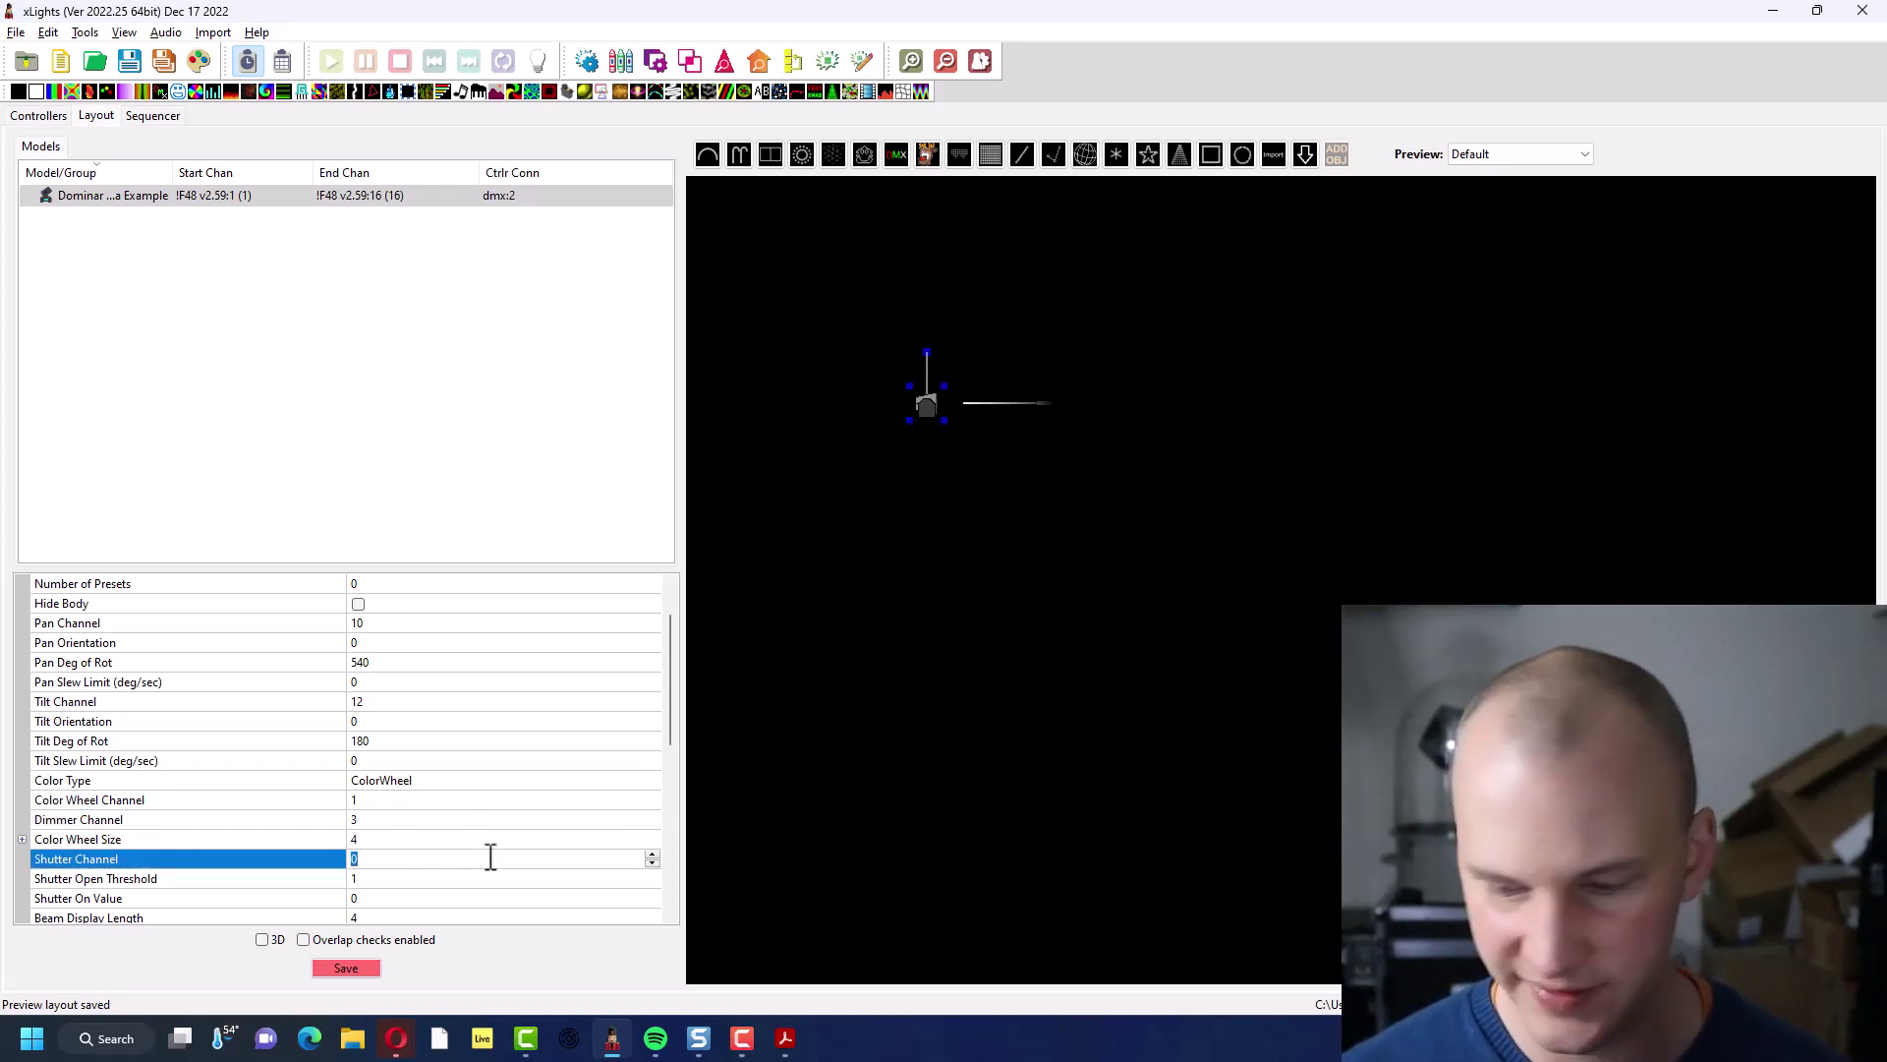
type("2")
key("Return")
left_click(256, 894)
left_click(263, 878)
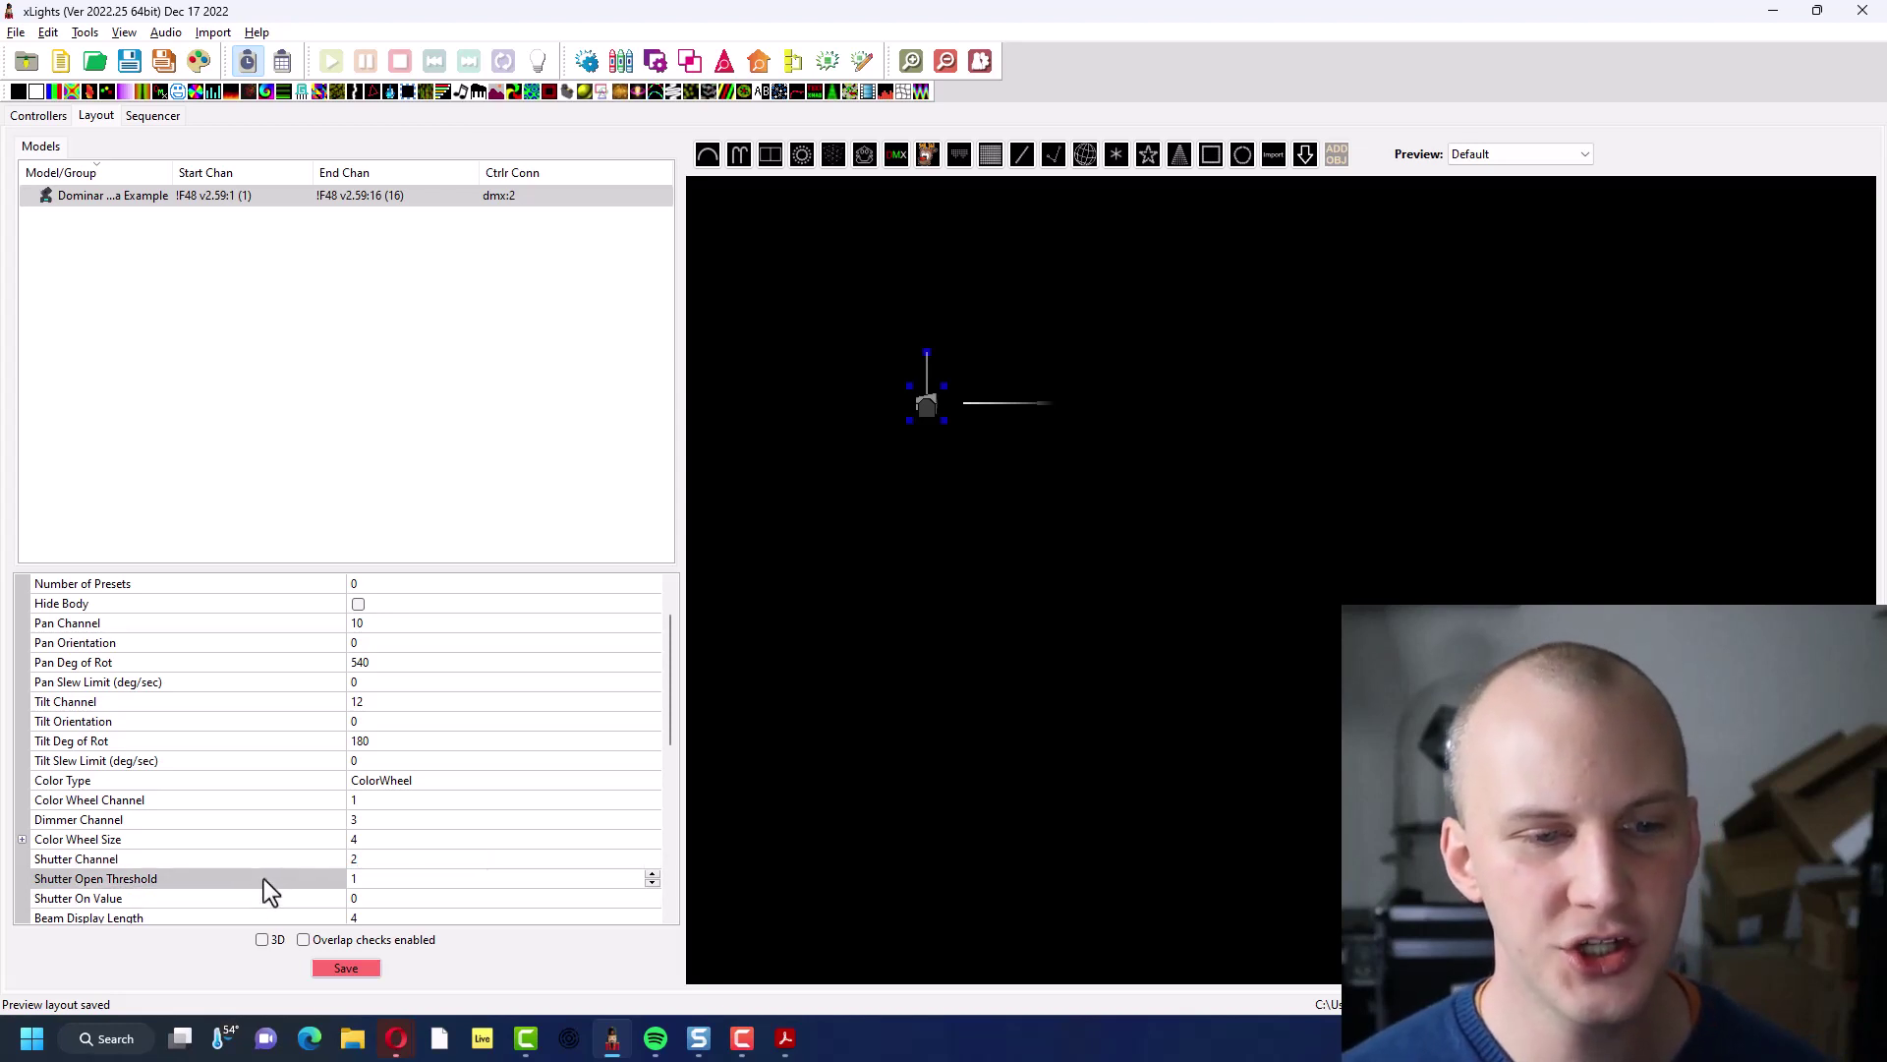
scroll(263, 877, "down", 4)
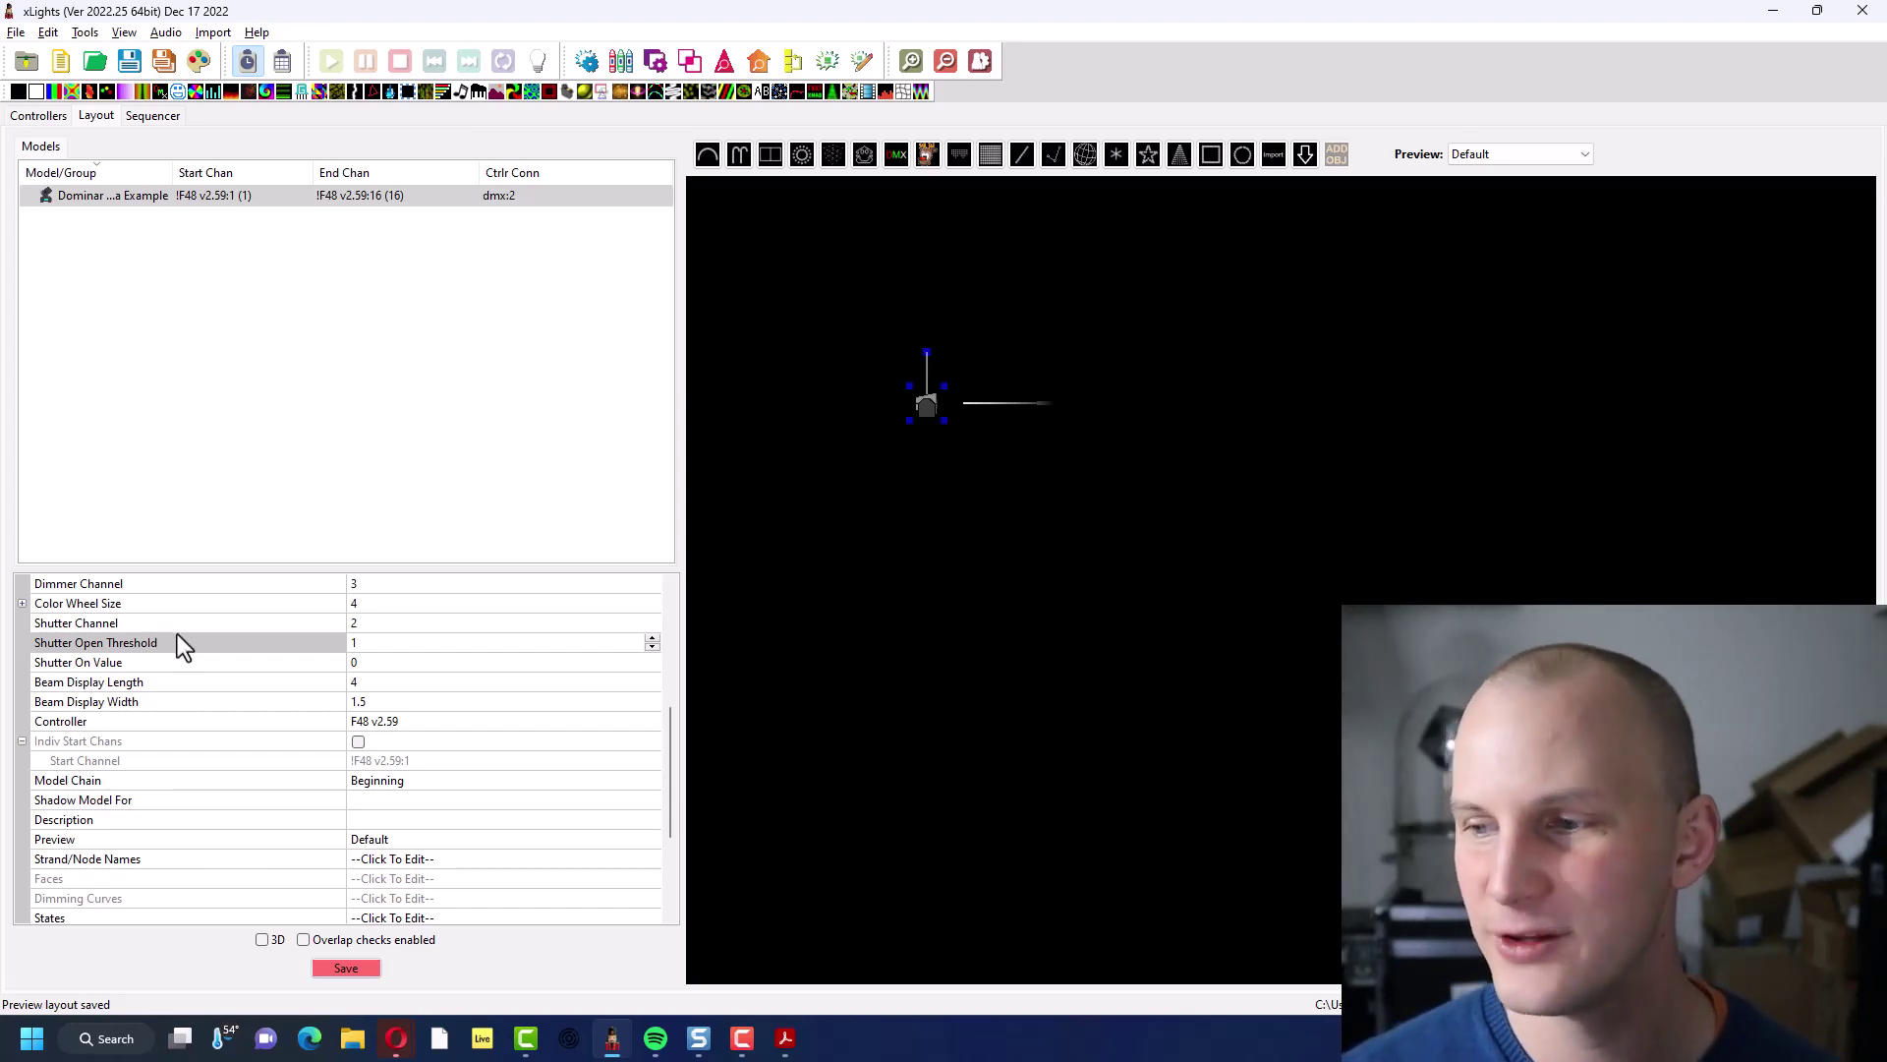
key("alt+Tab")
left_click_drag(1424, 199, 1215, 59)
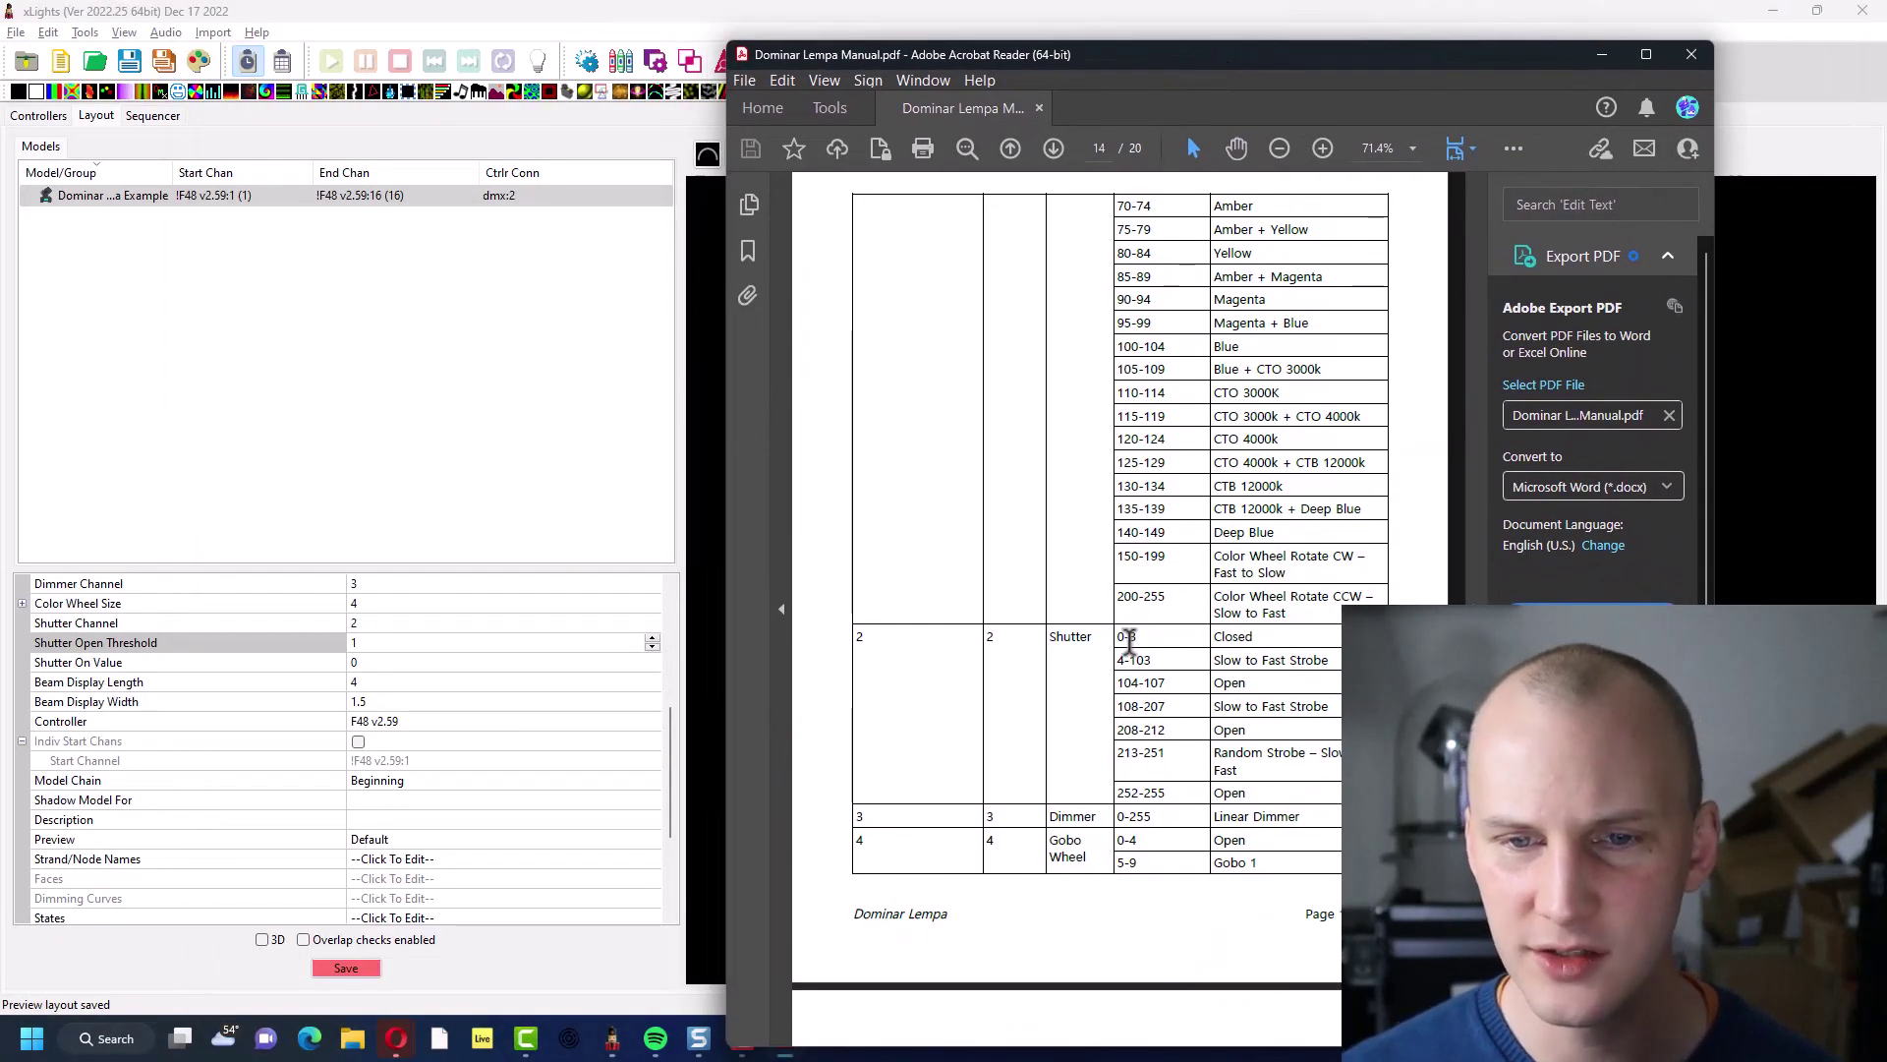
left_click_drag(1131, 637, 1191, 678)
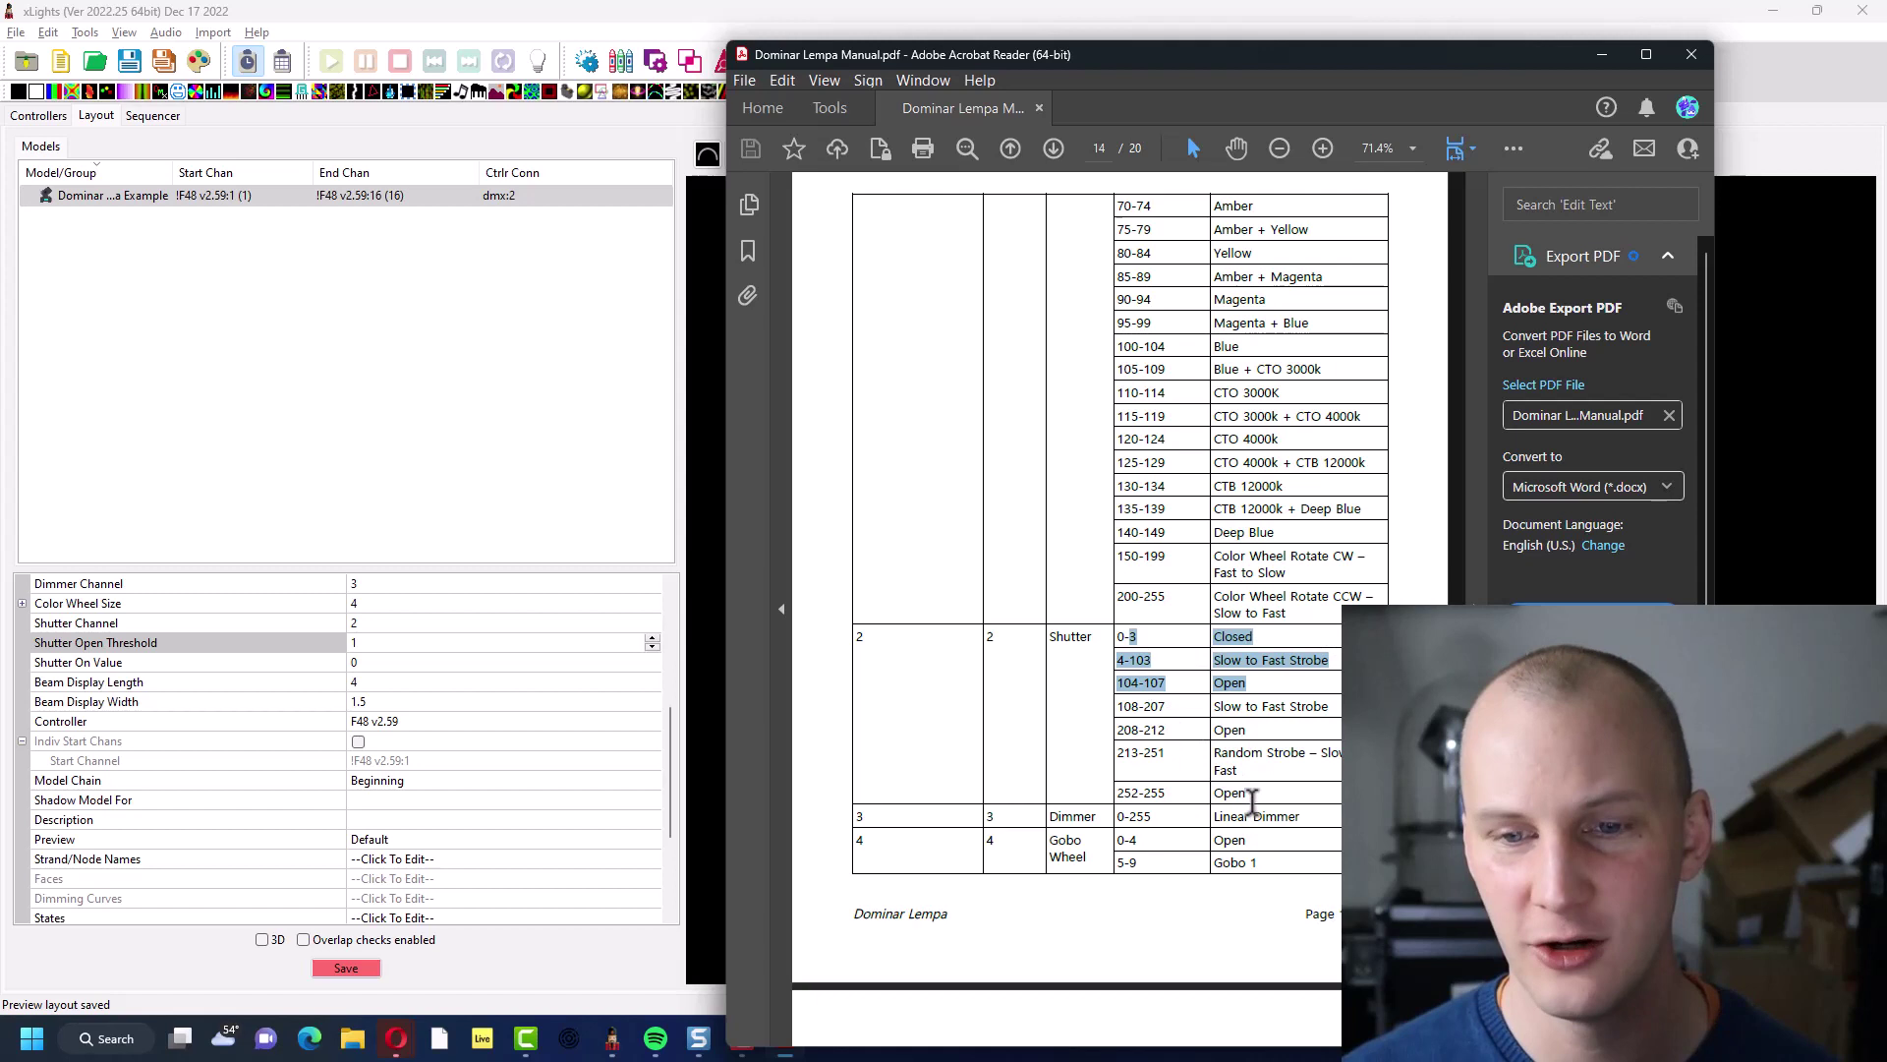
left_click_drag(1246, 792, 1116, 793)
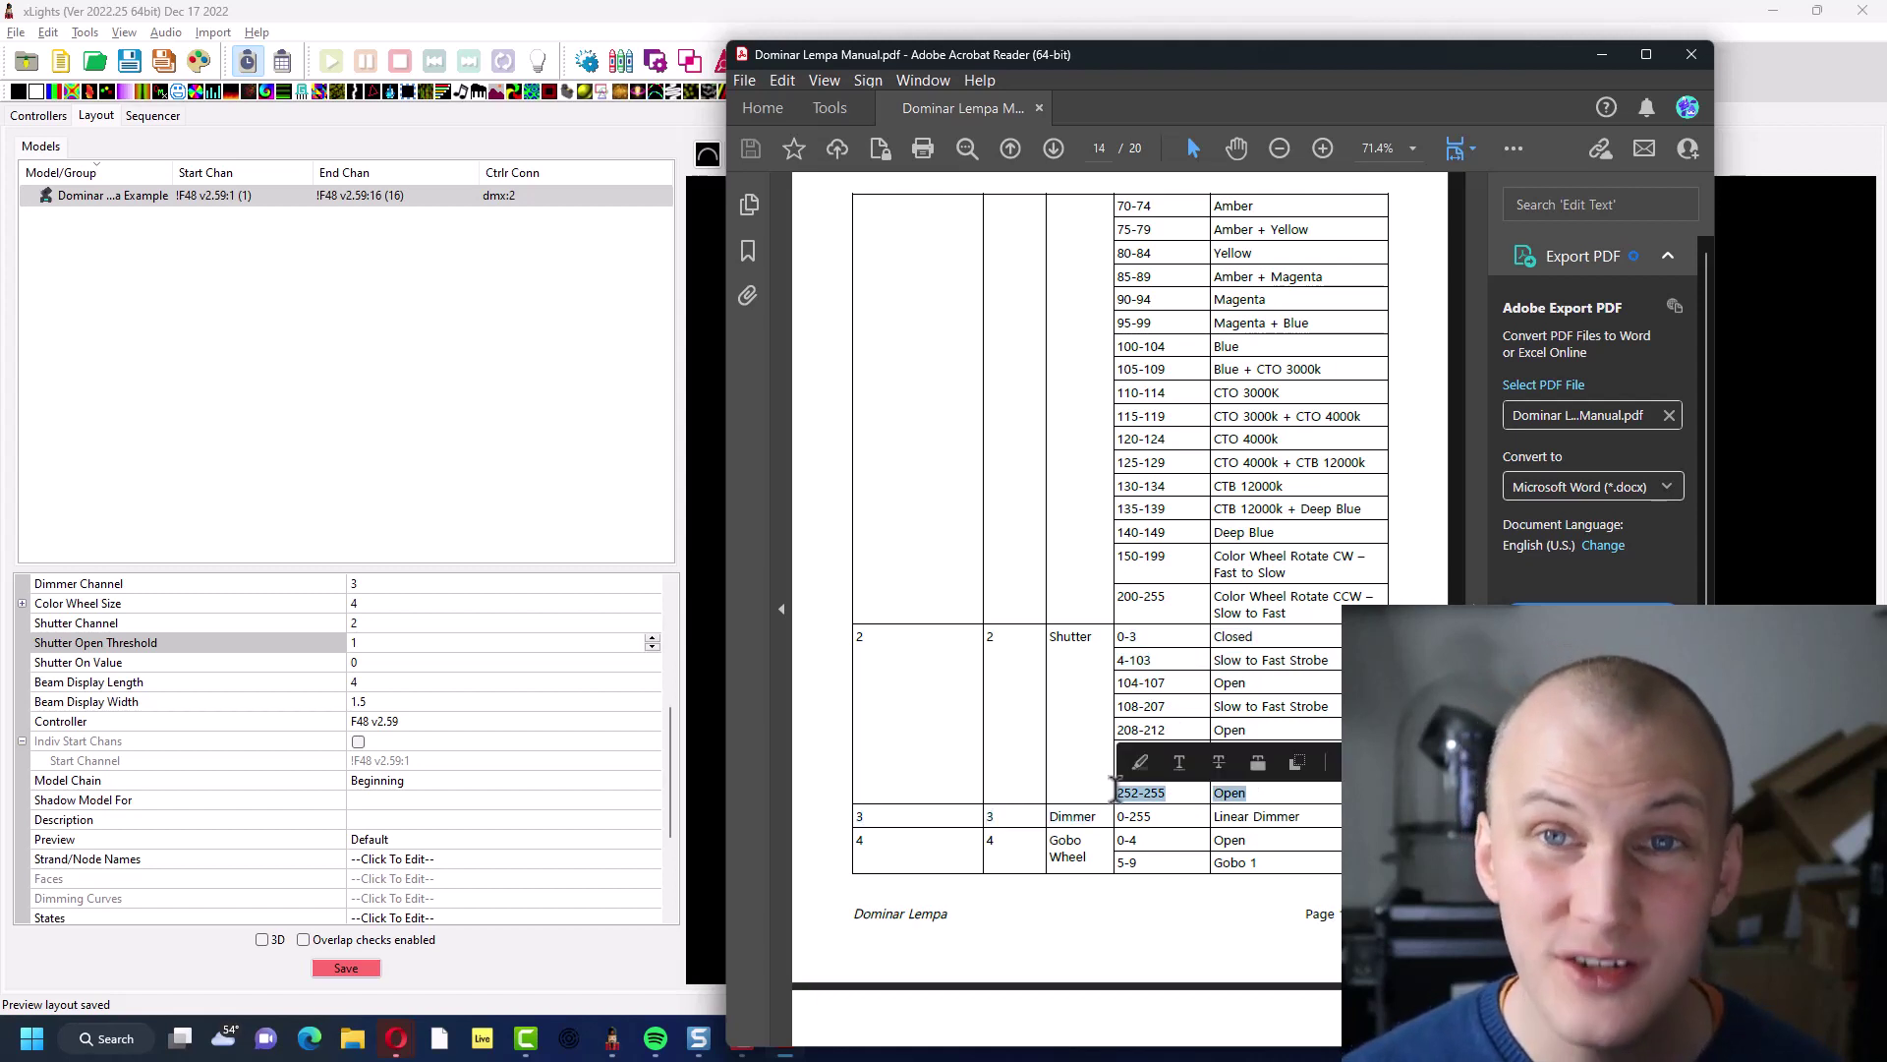
left_click(1076, 742)
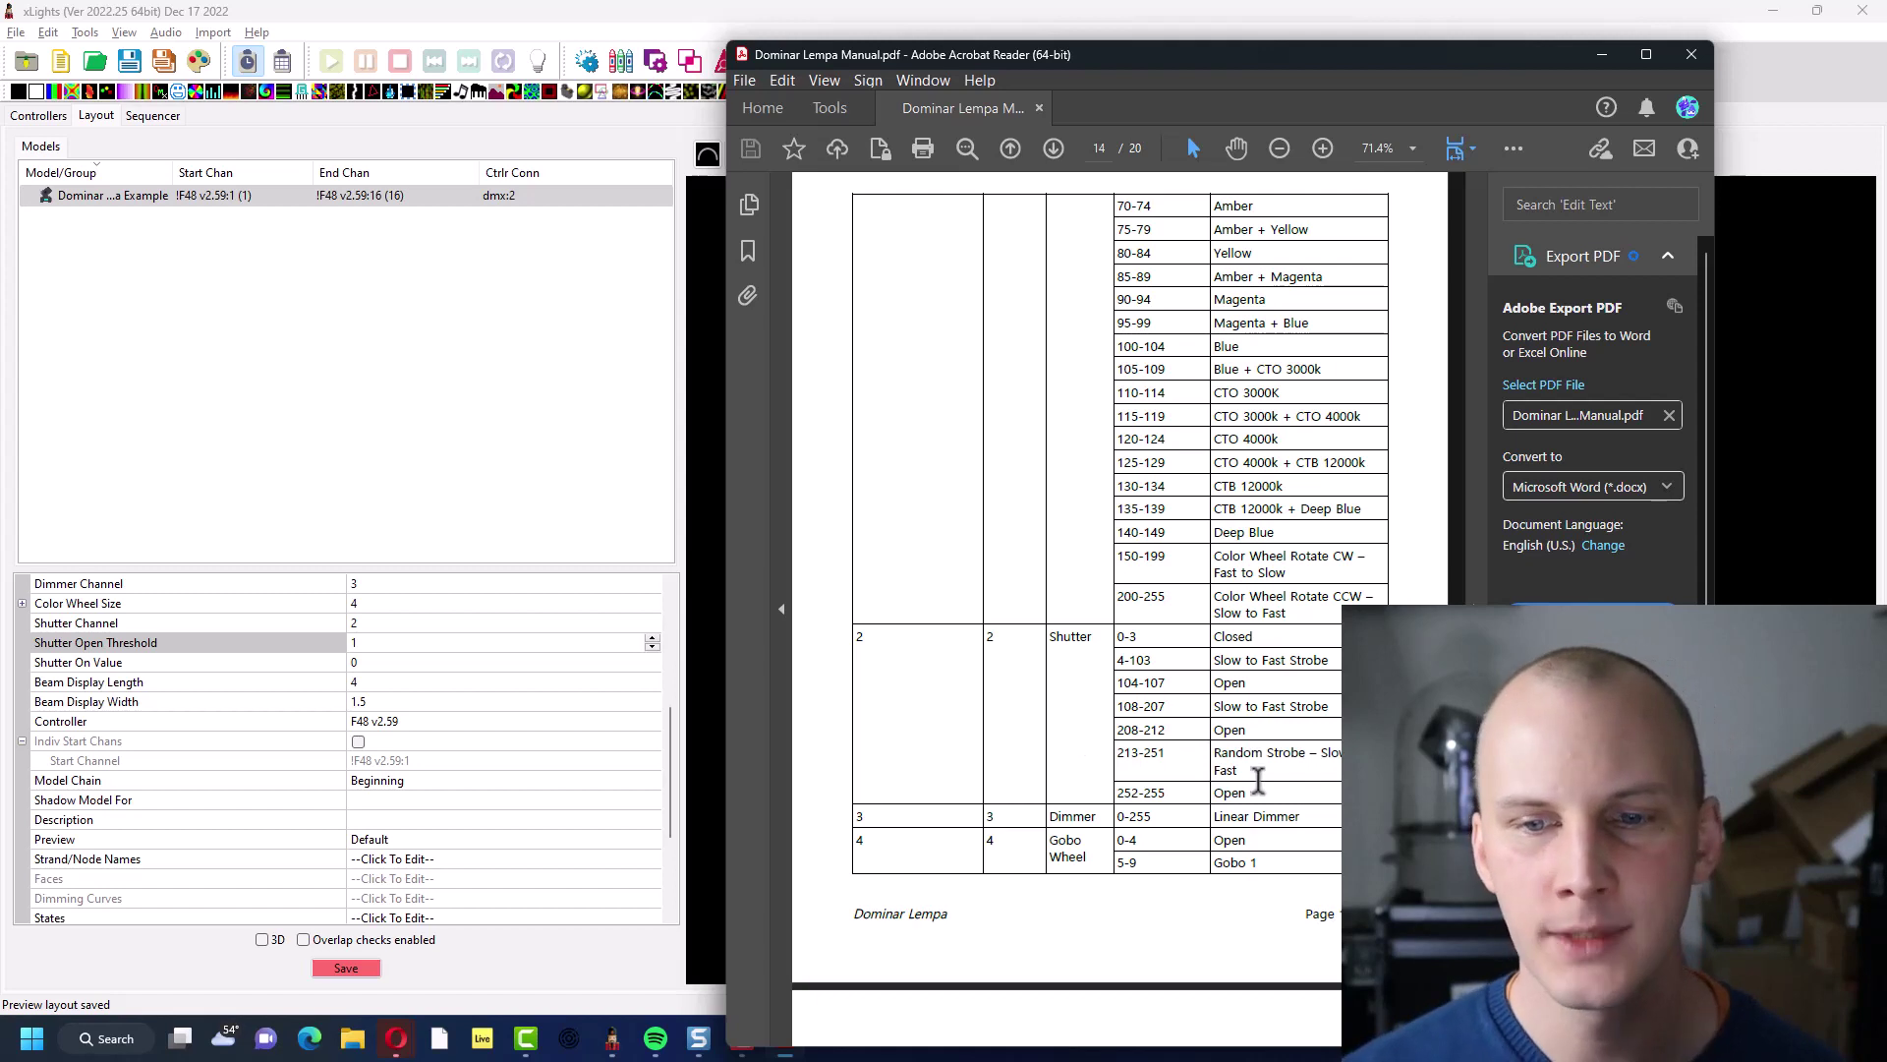
left_click_drag(1264, 784, 1138, 801)
left_click(1072, 740)
left_click(1241, 786)
left_click(1227, 792)
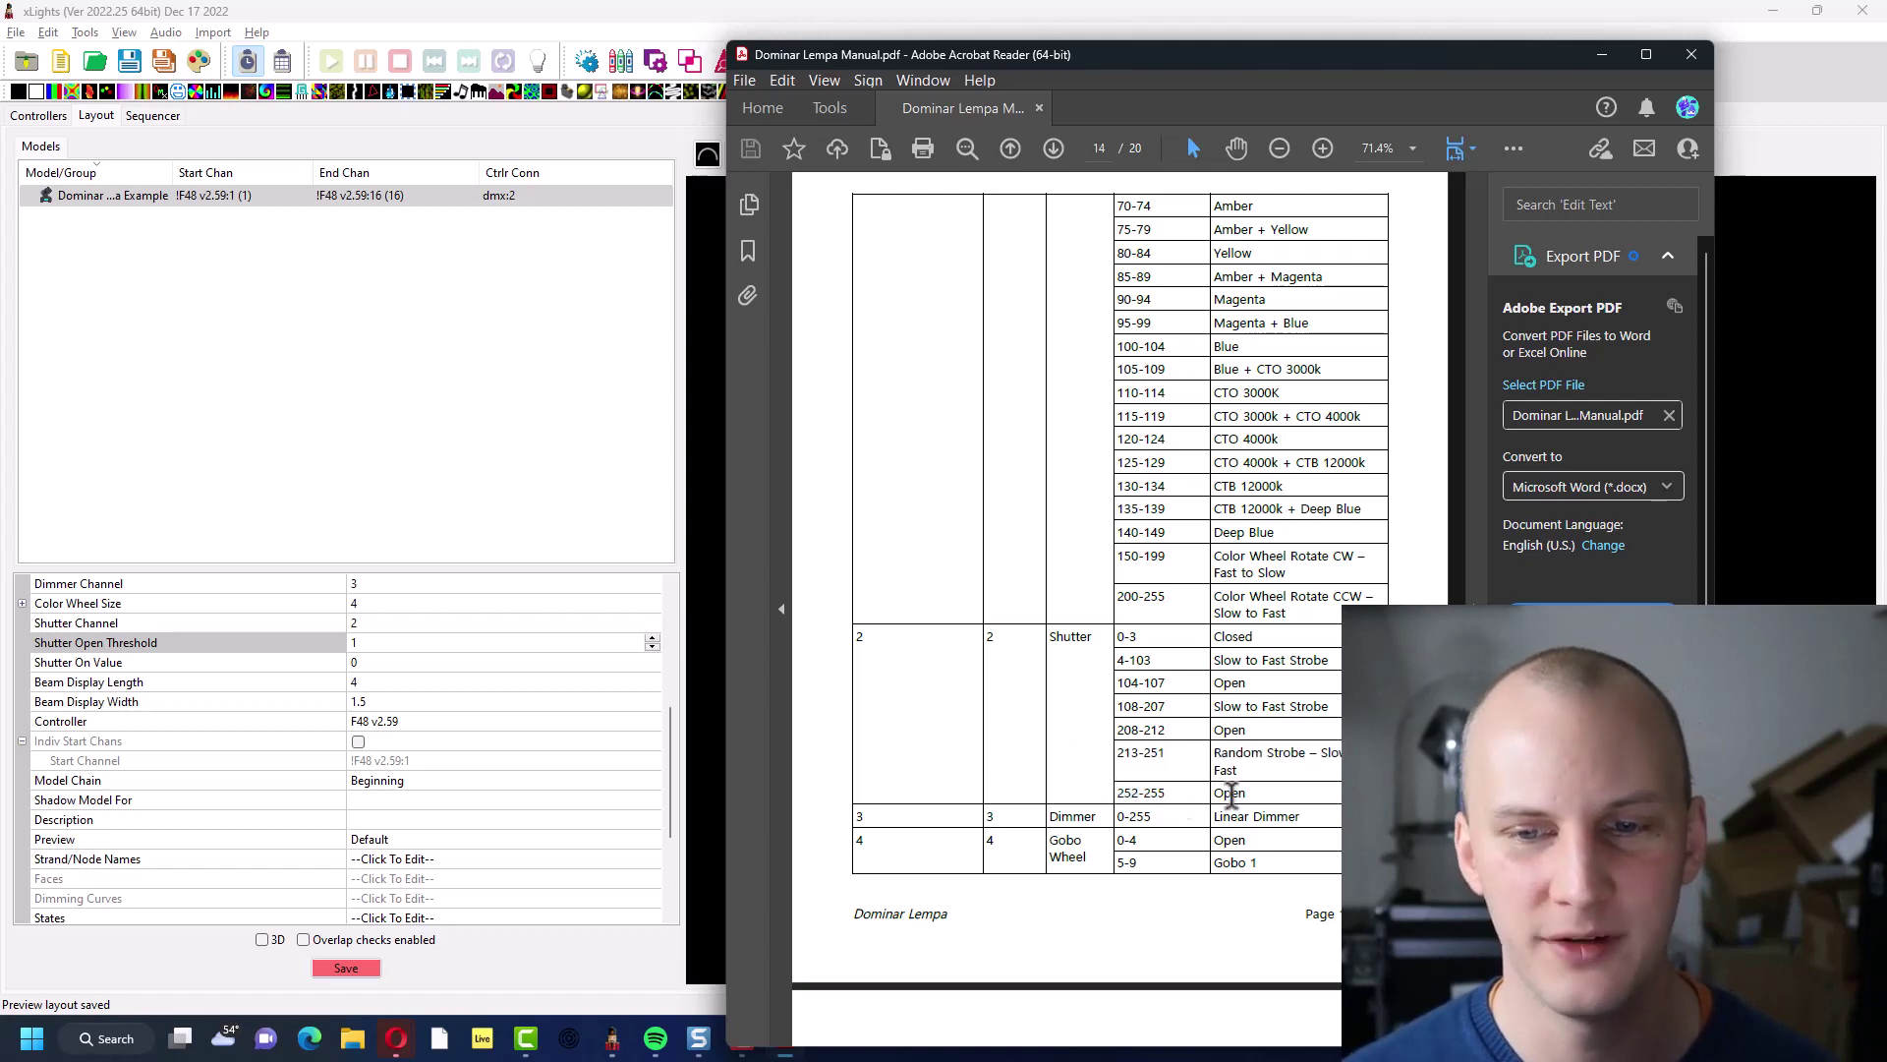
left_click(1602, 54)
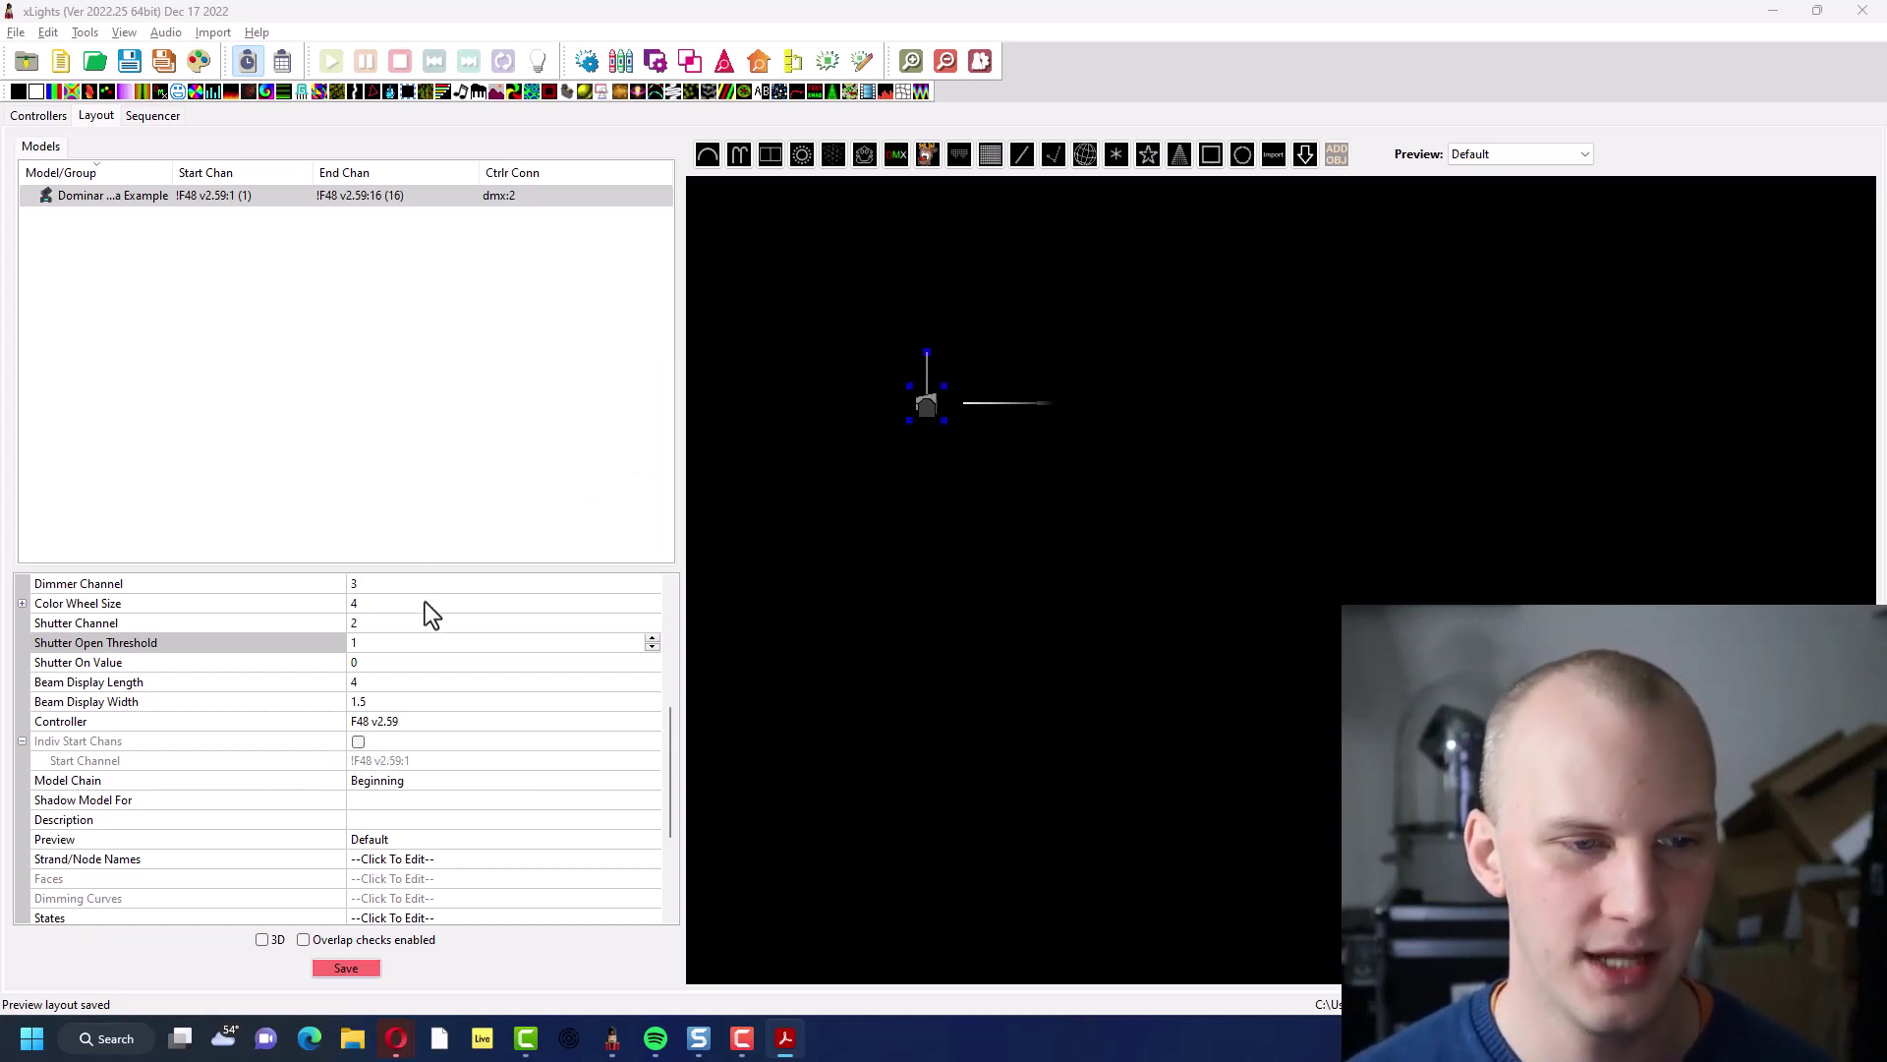
Set both Shutter Open Threshold and Shutter On Value to 255
left_click(418, 640)
double_click(418, 641)
type("255")
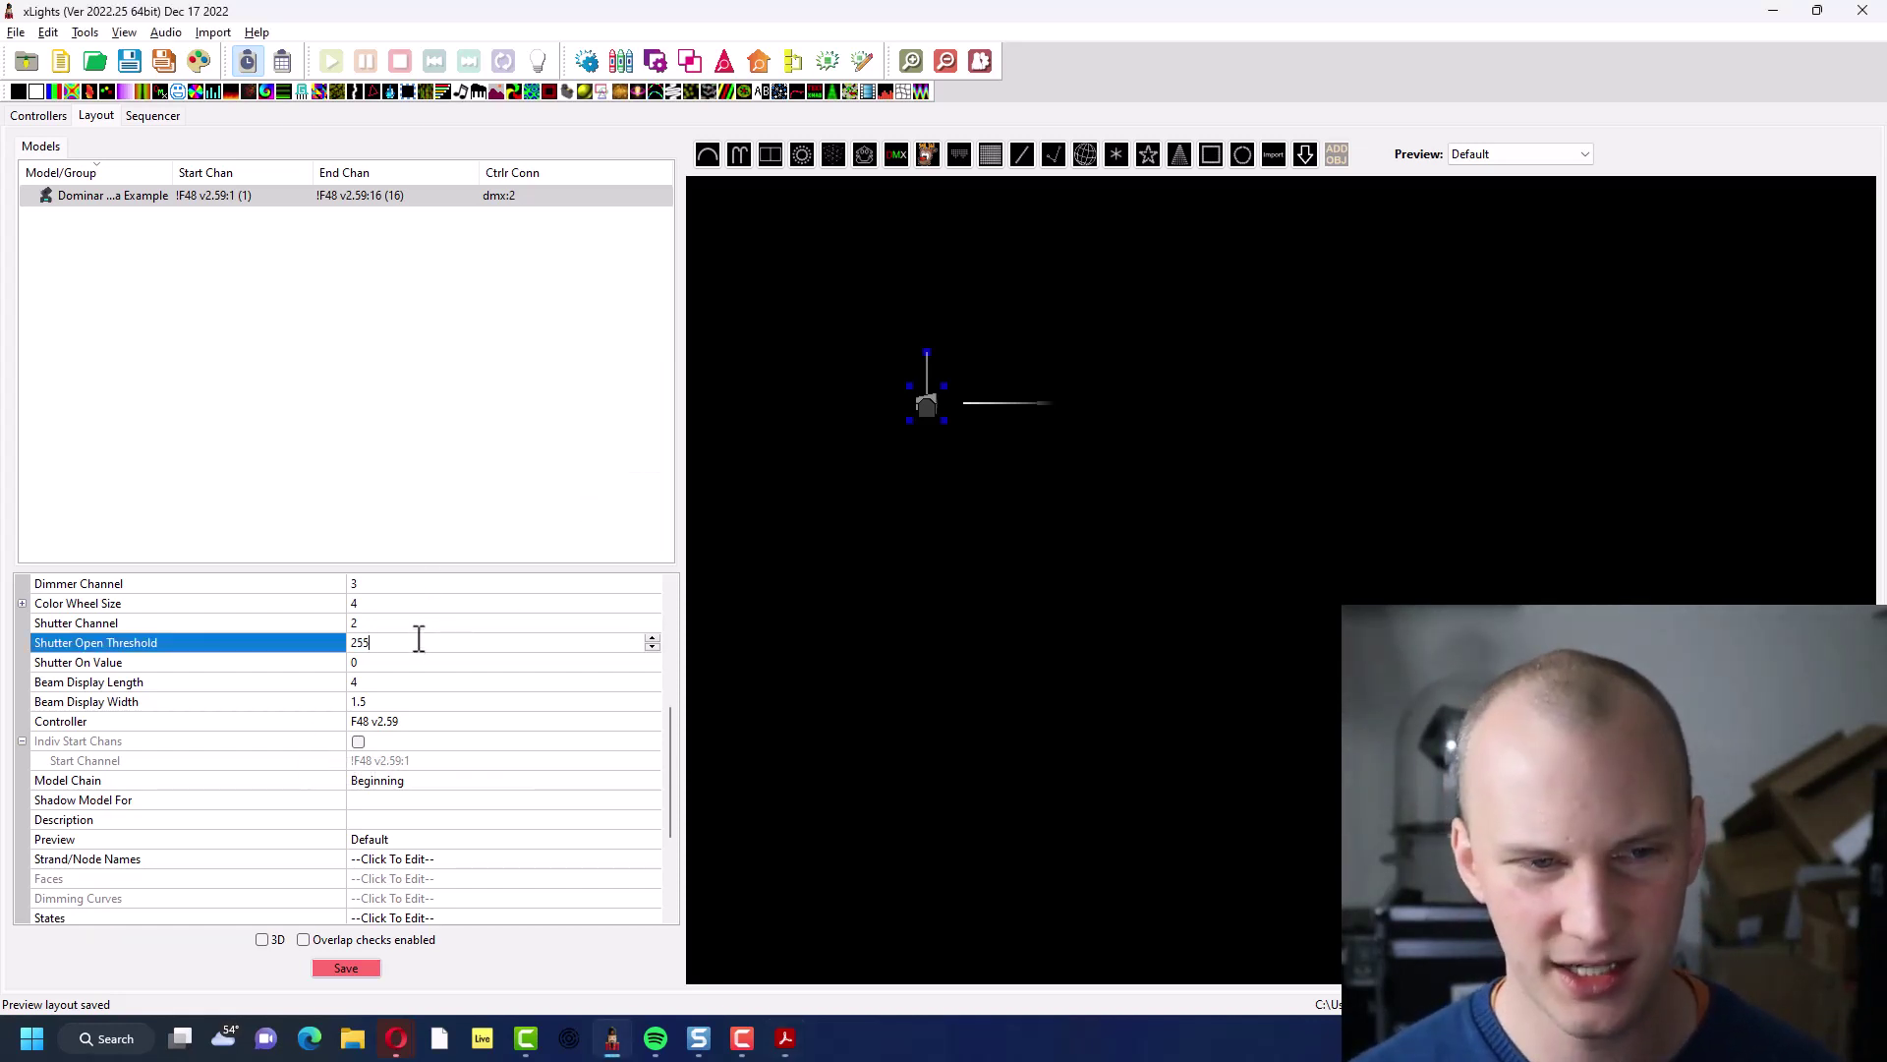
left_click(383, 663)
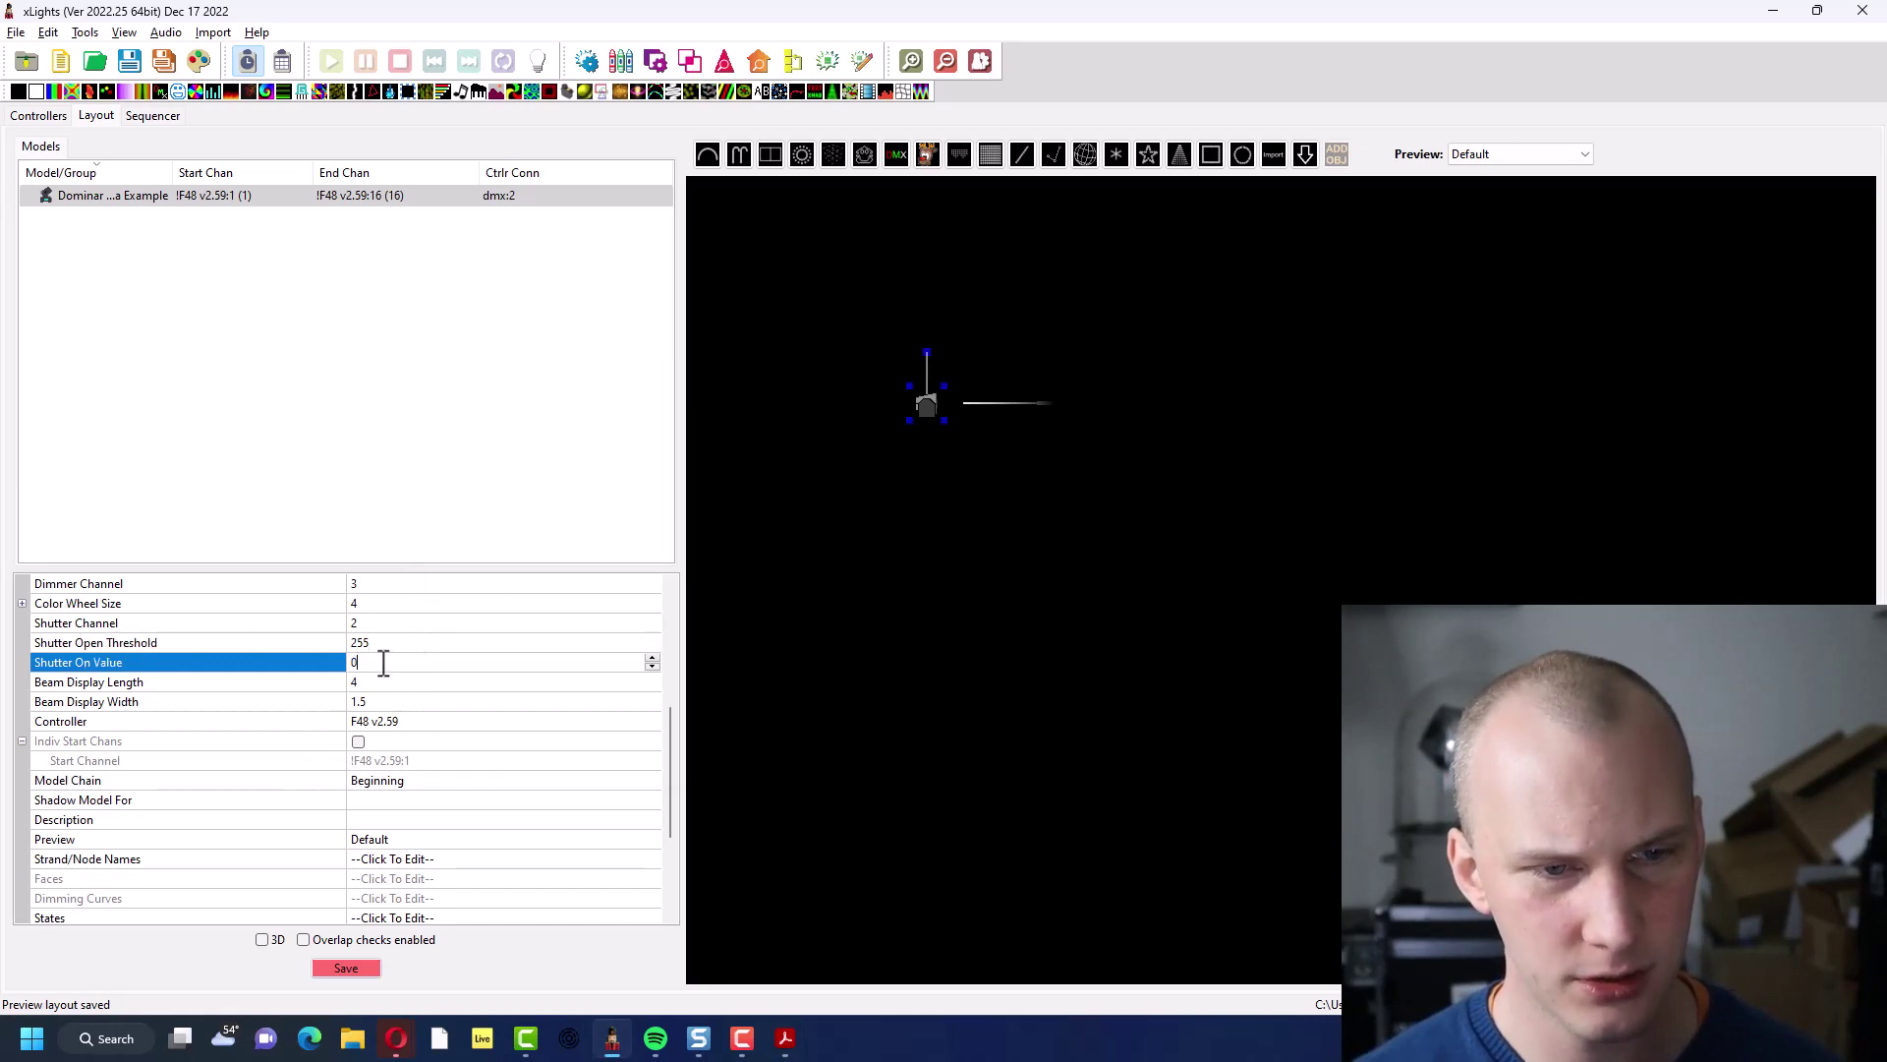
type("255")
key("Return")
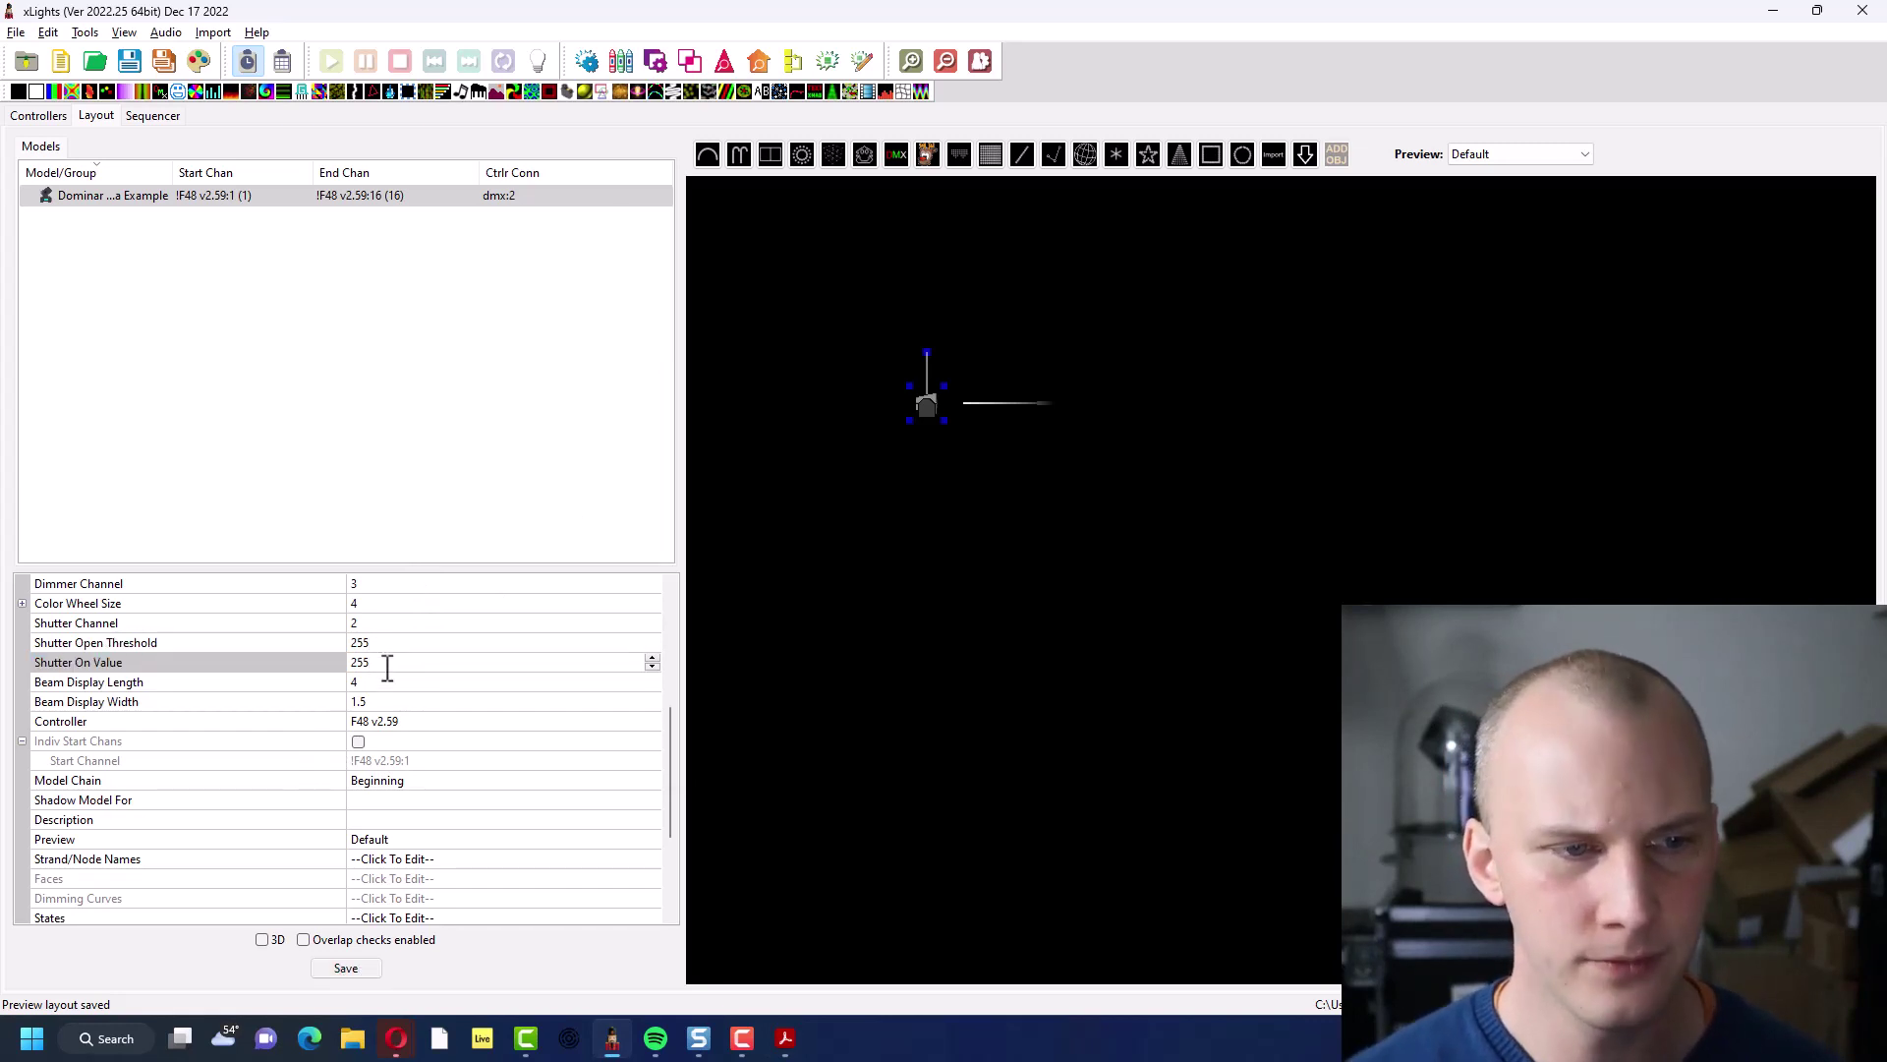
left_click(244, 681)
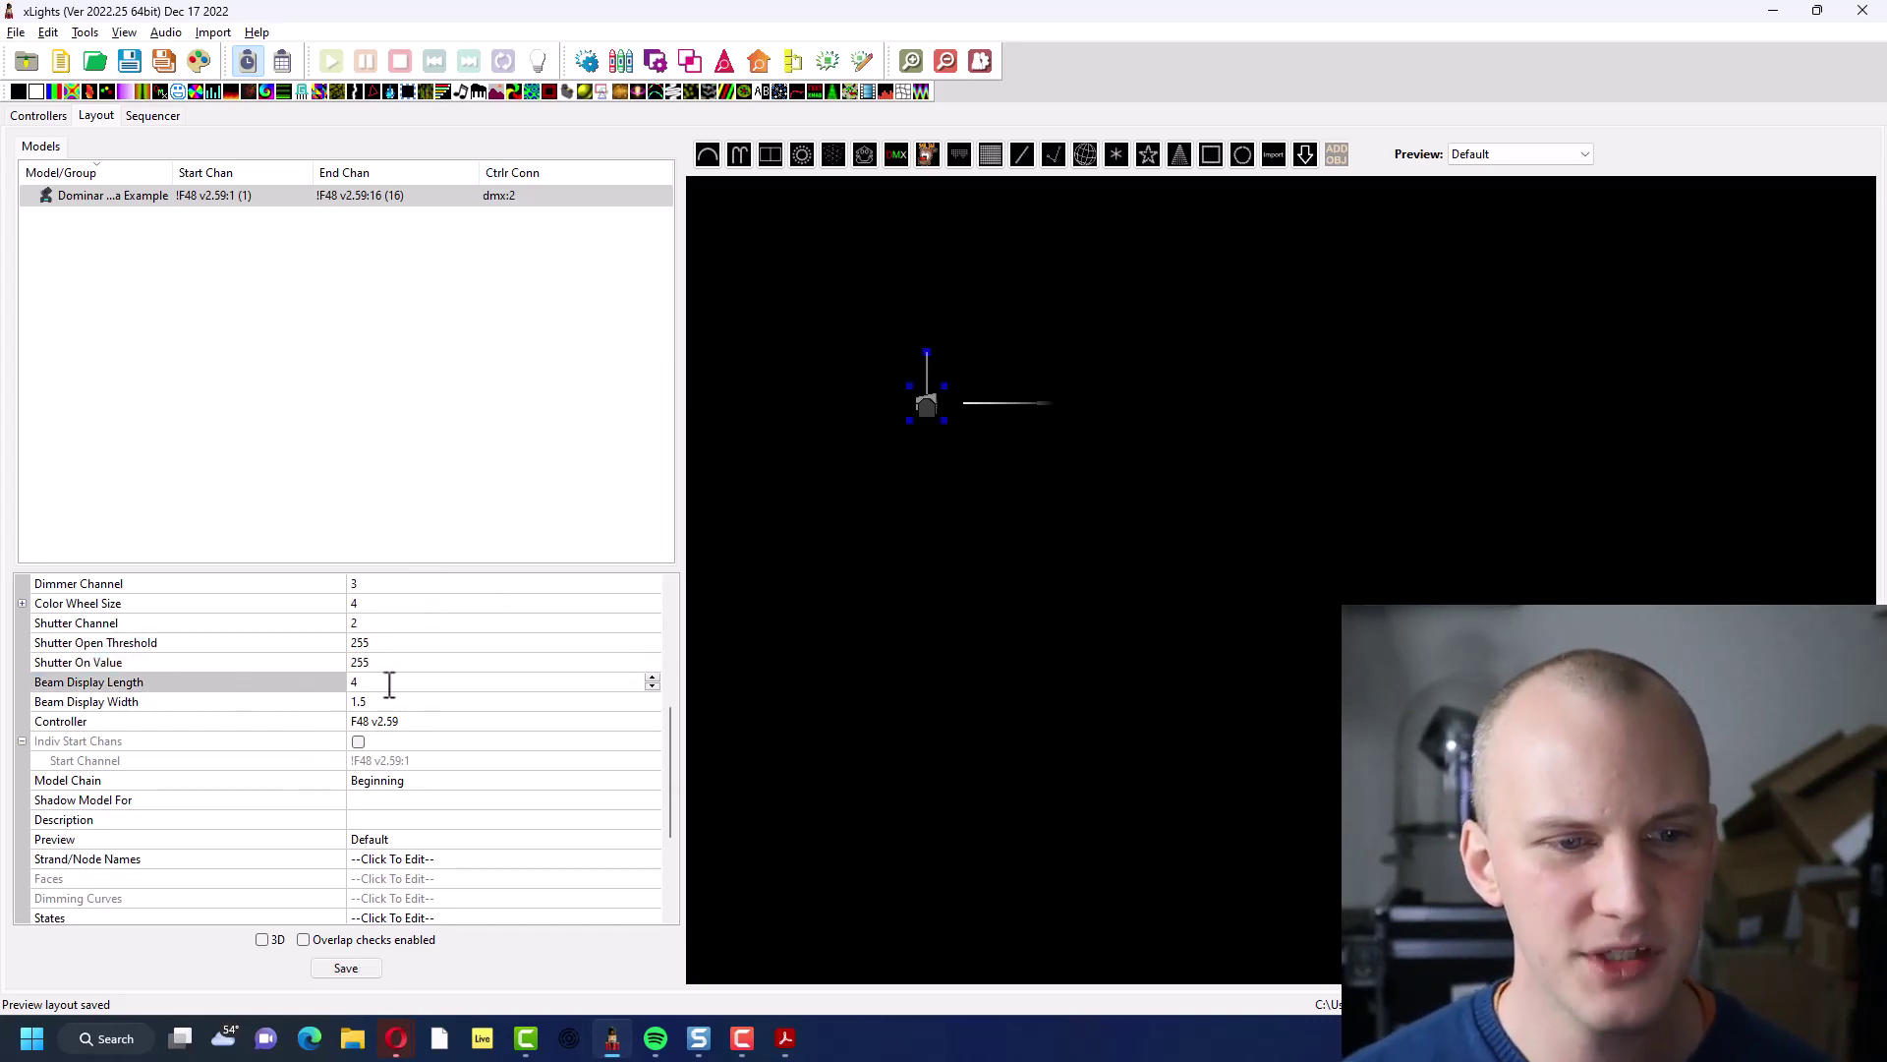
left_click(289, 704)
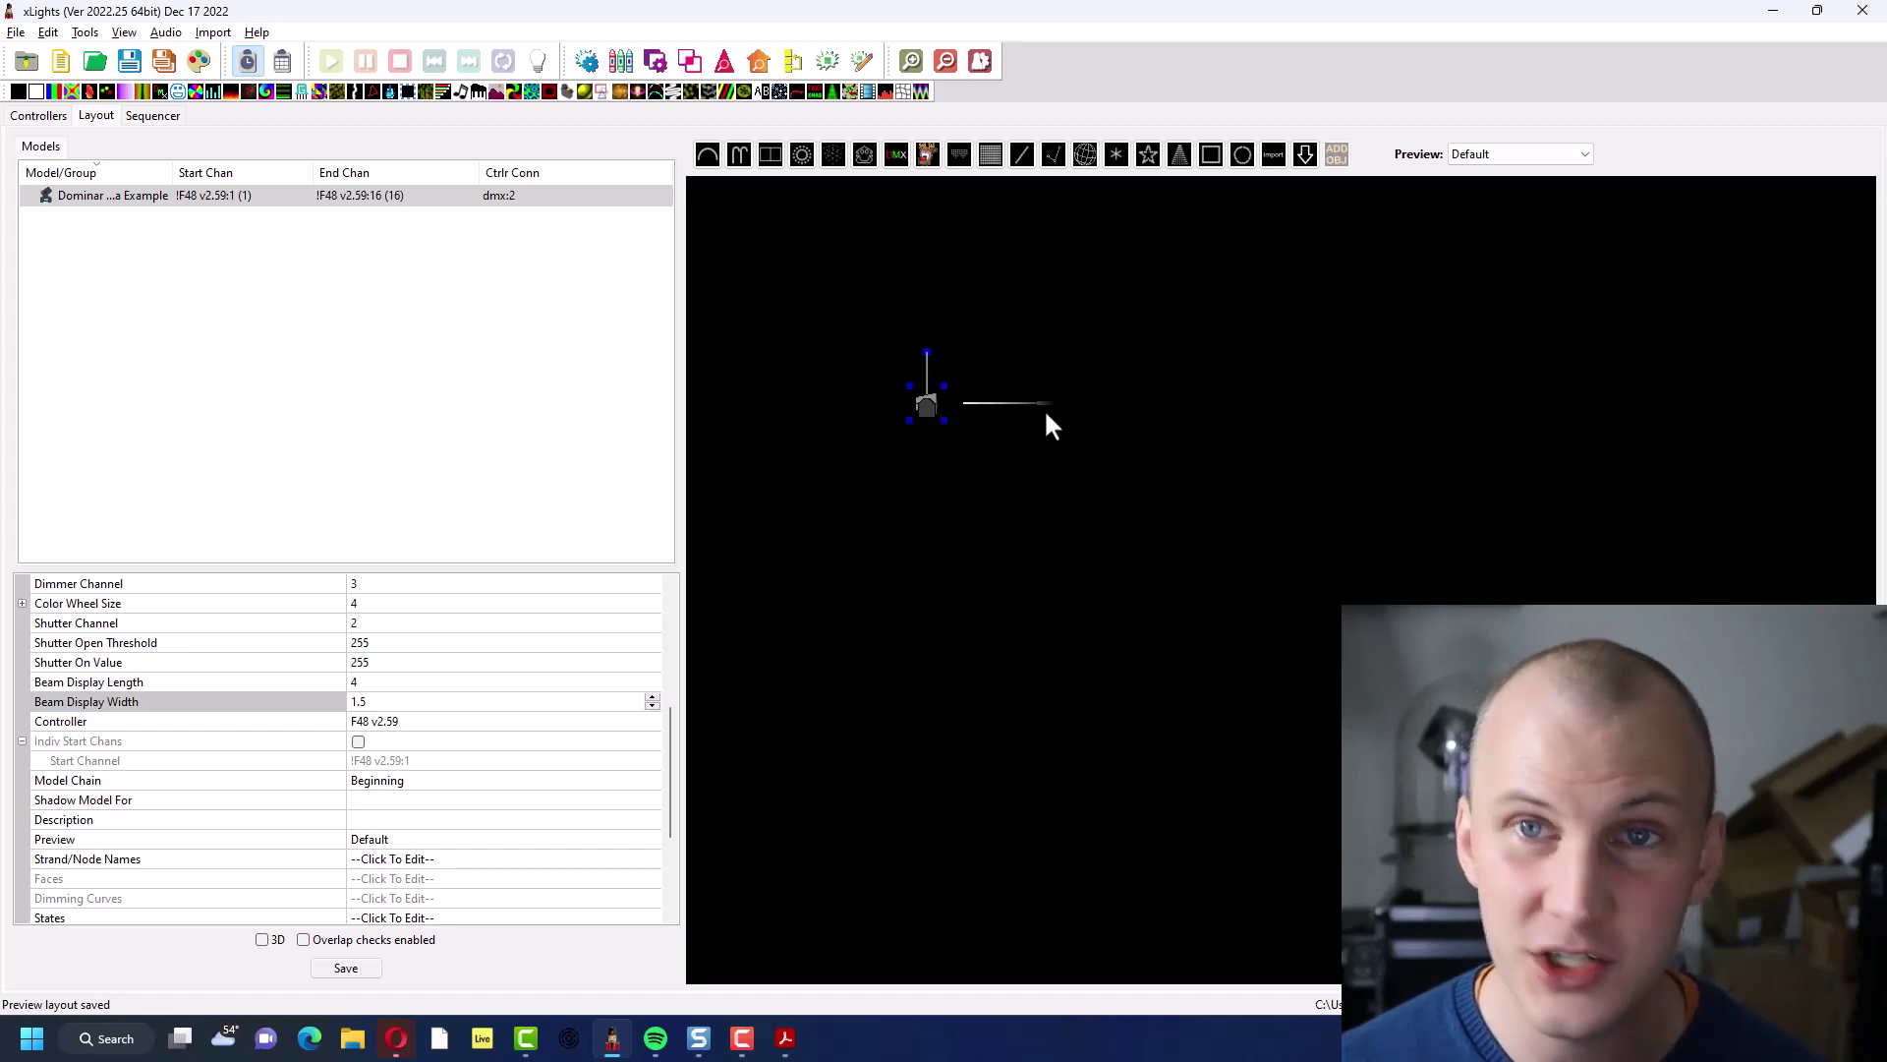
scroll(1037, 409, "up", 4)
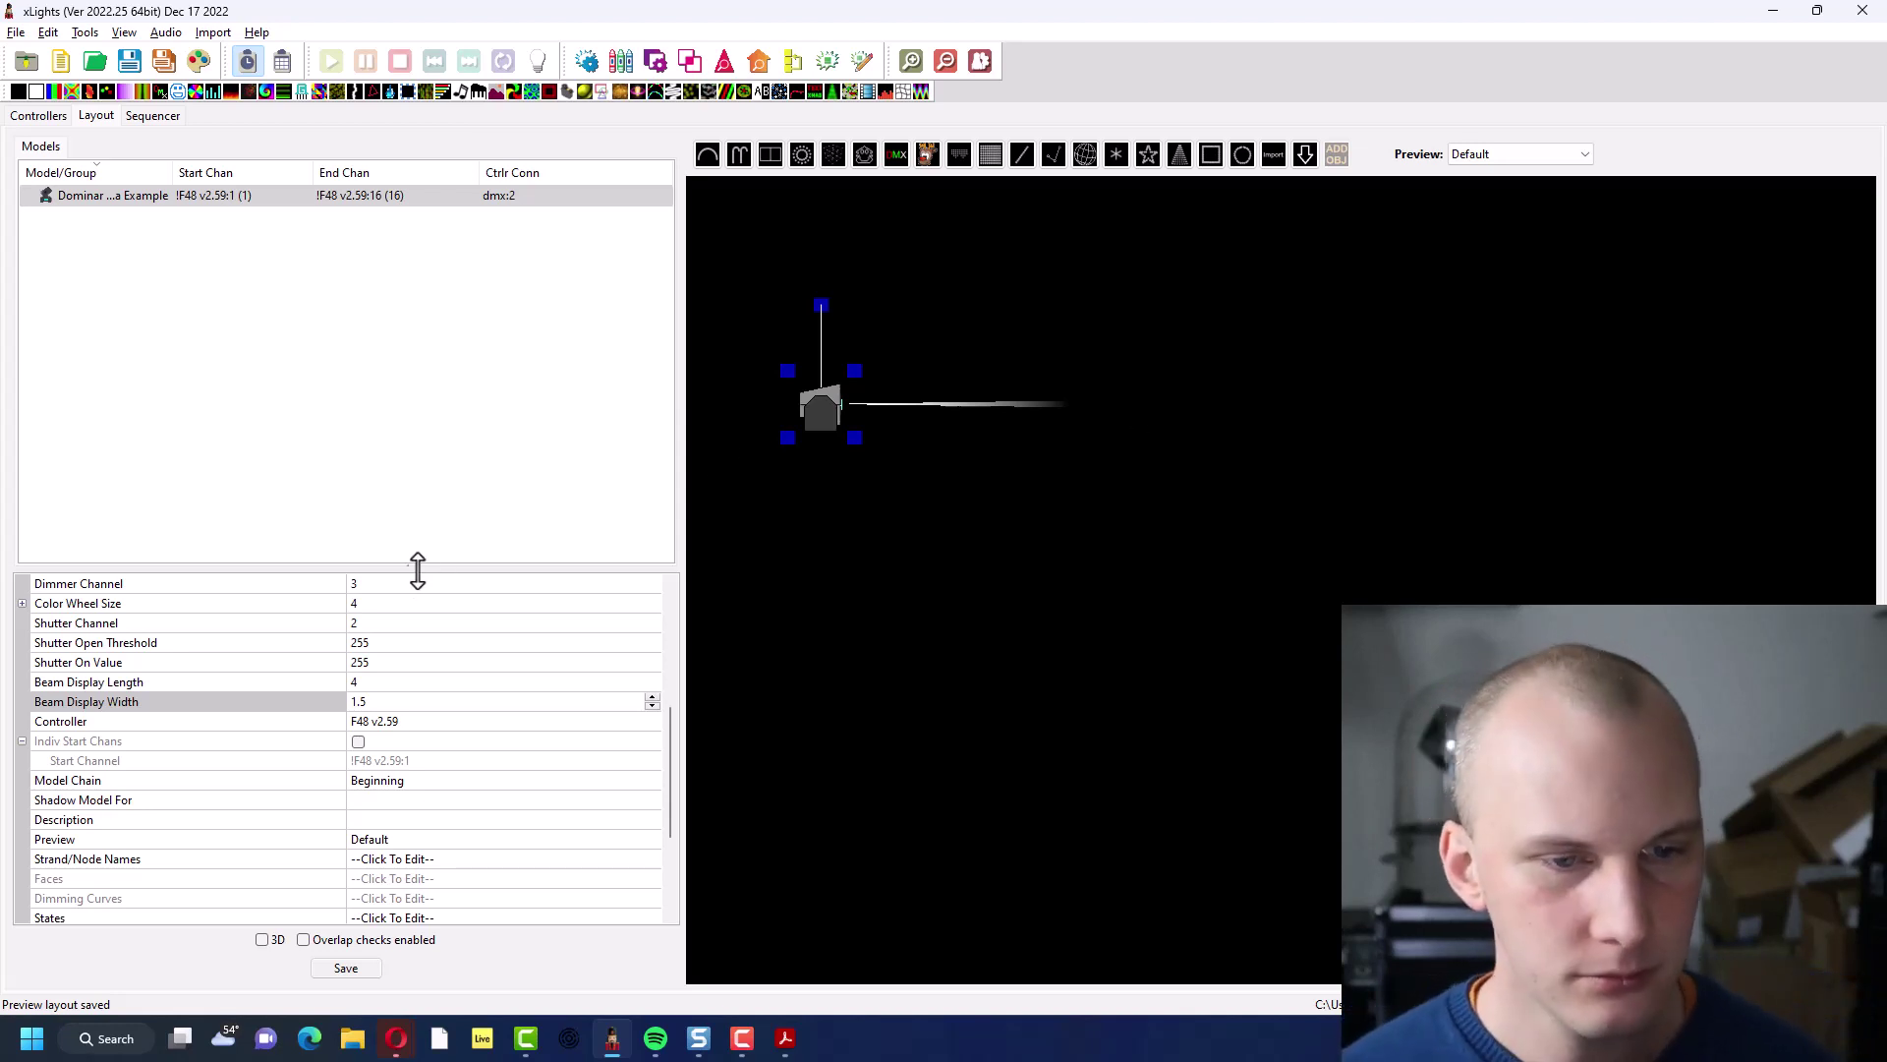
left_click(385, 709)
left_click(387, 720)
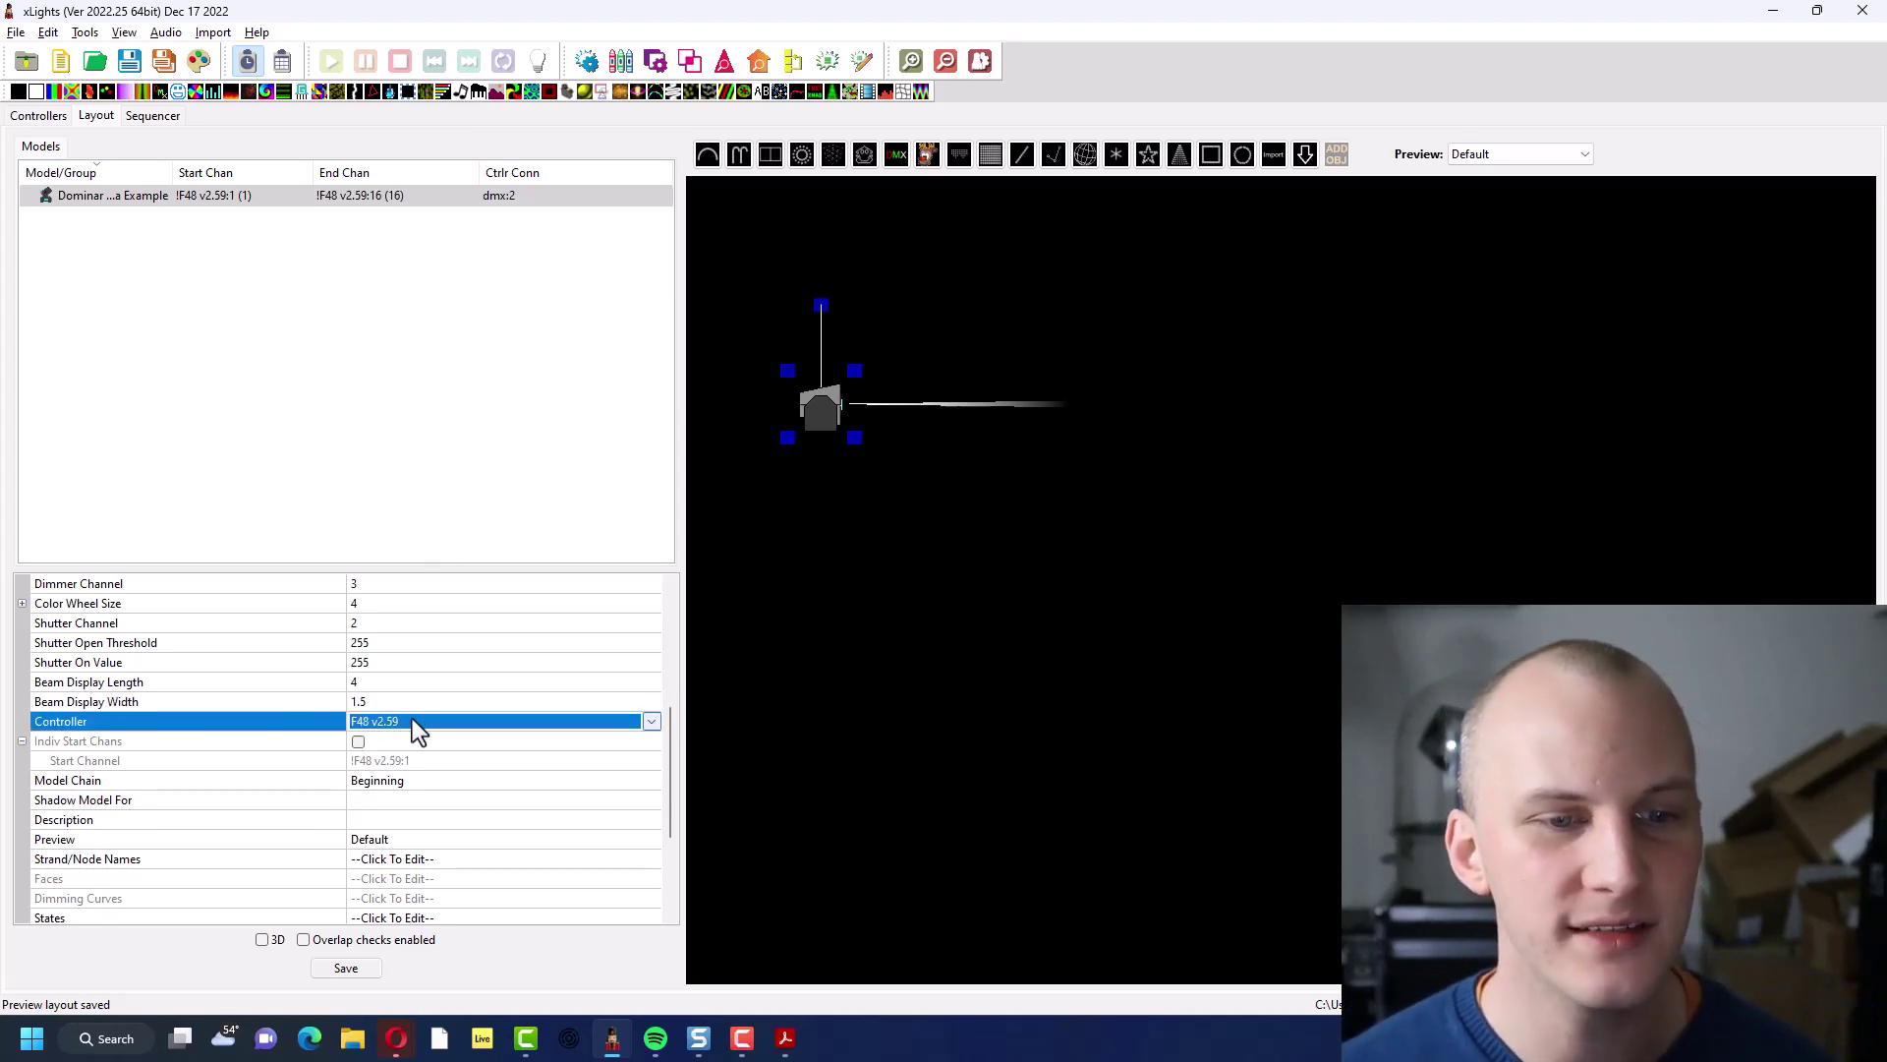
left_click(57, 118)
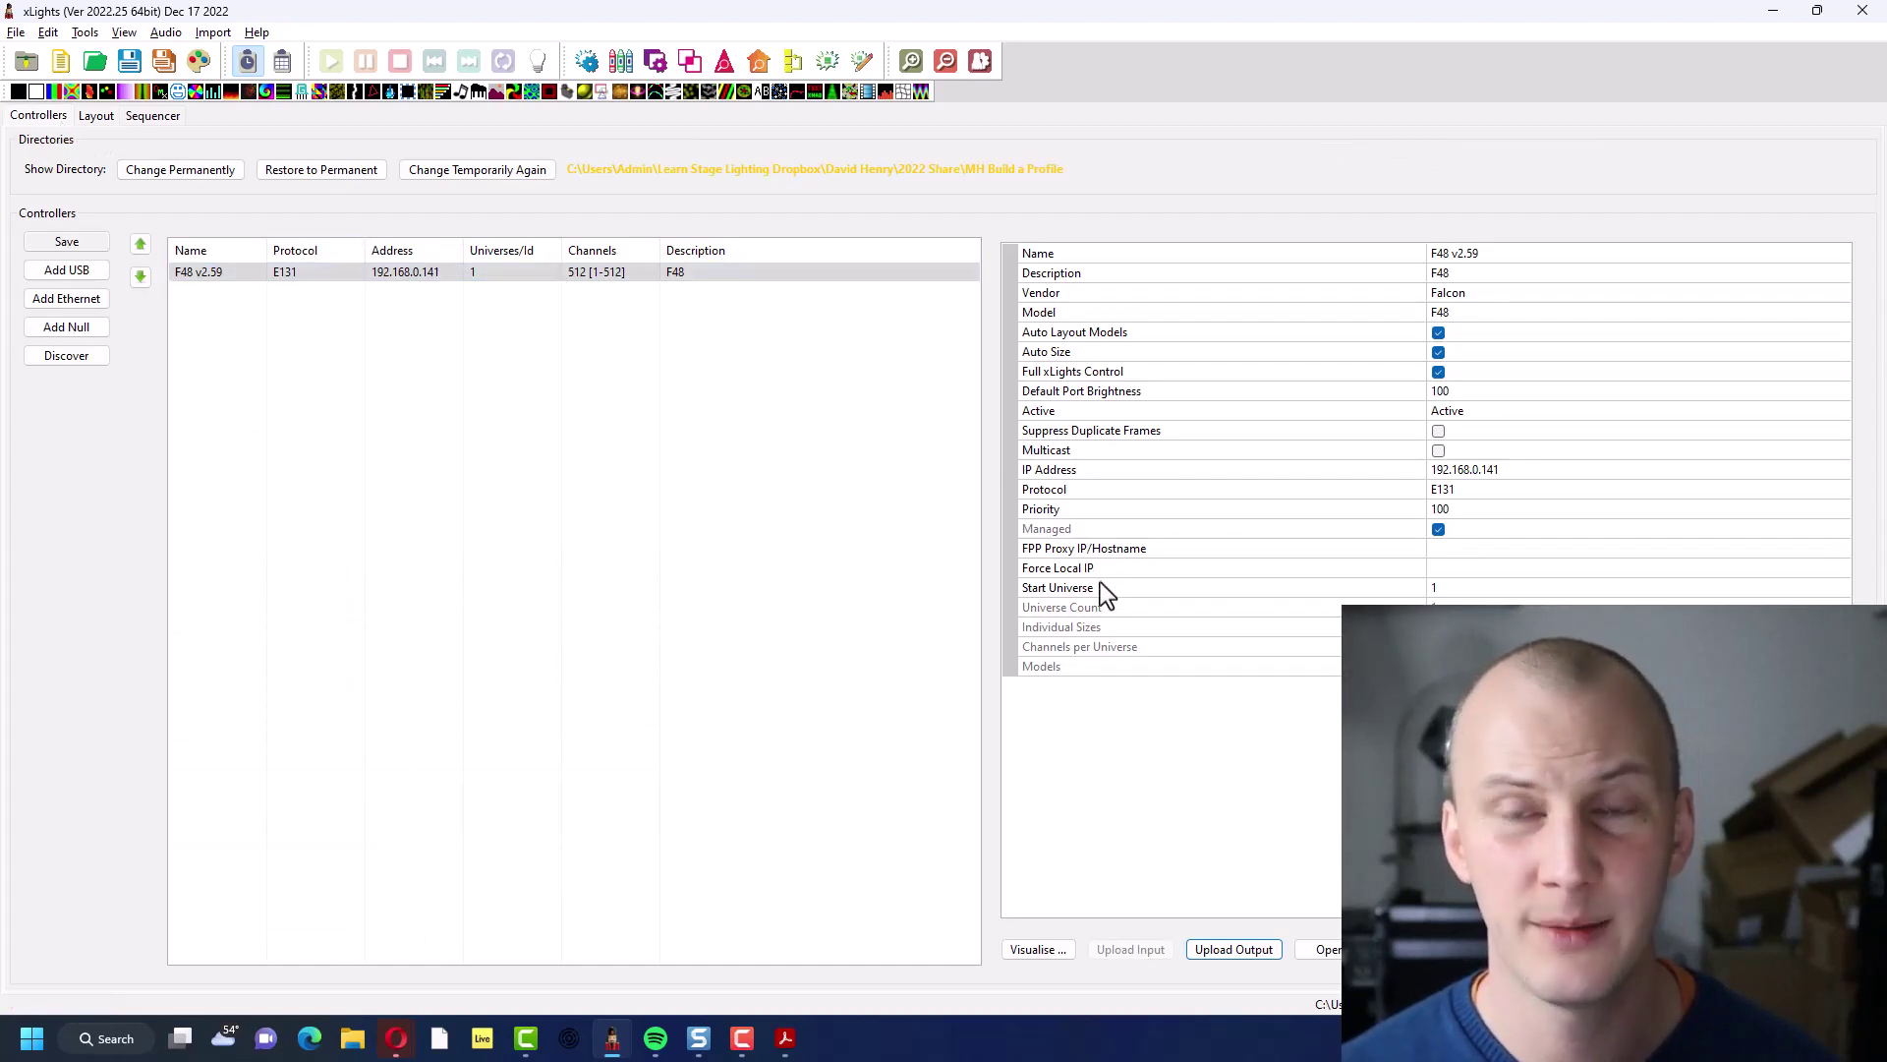
left_click(95, 116)
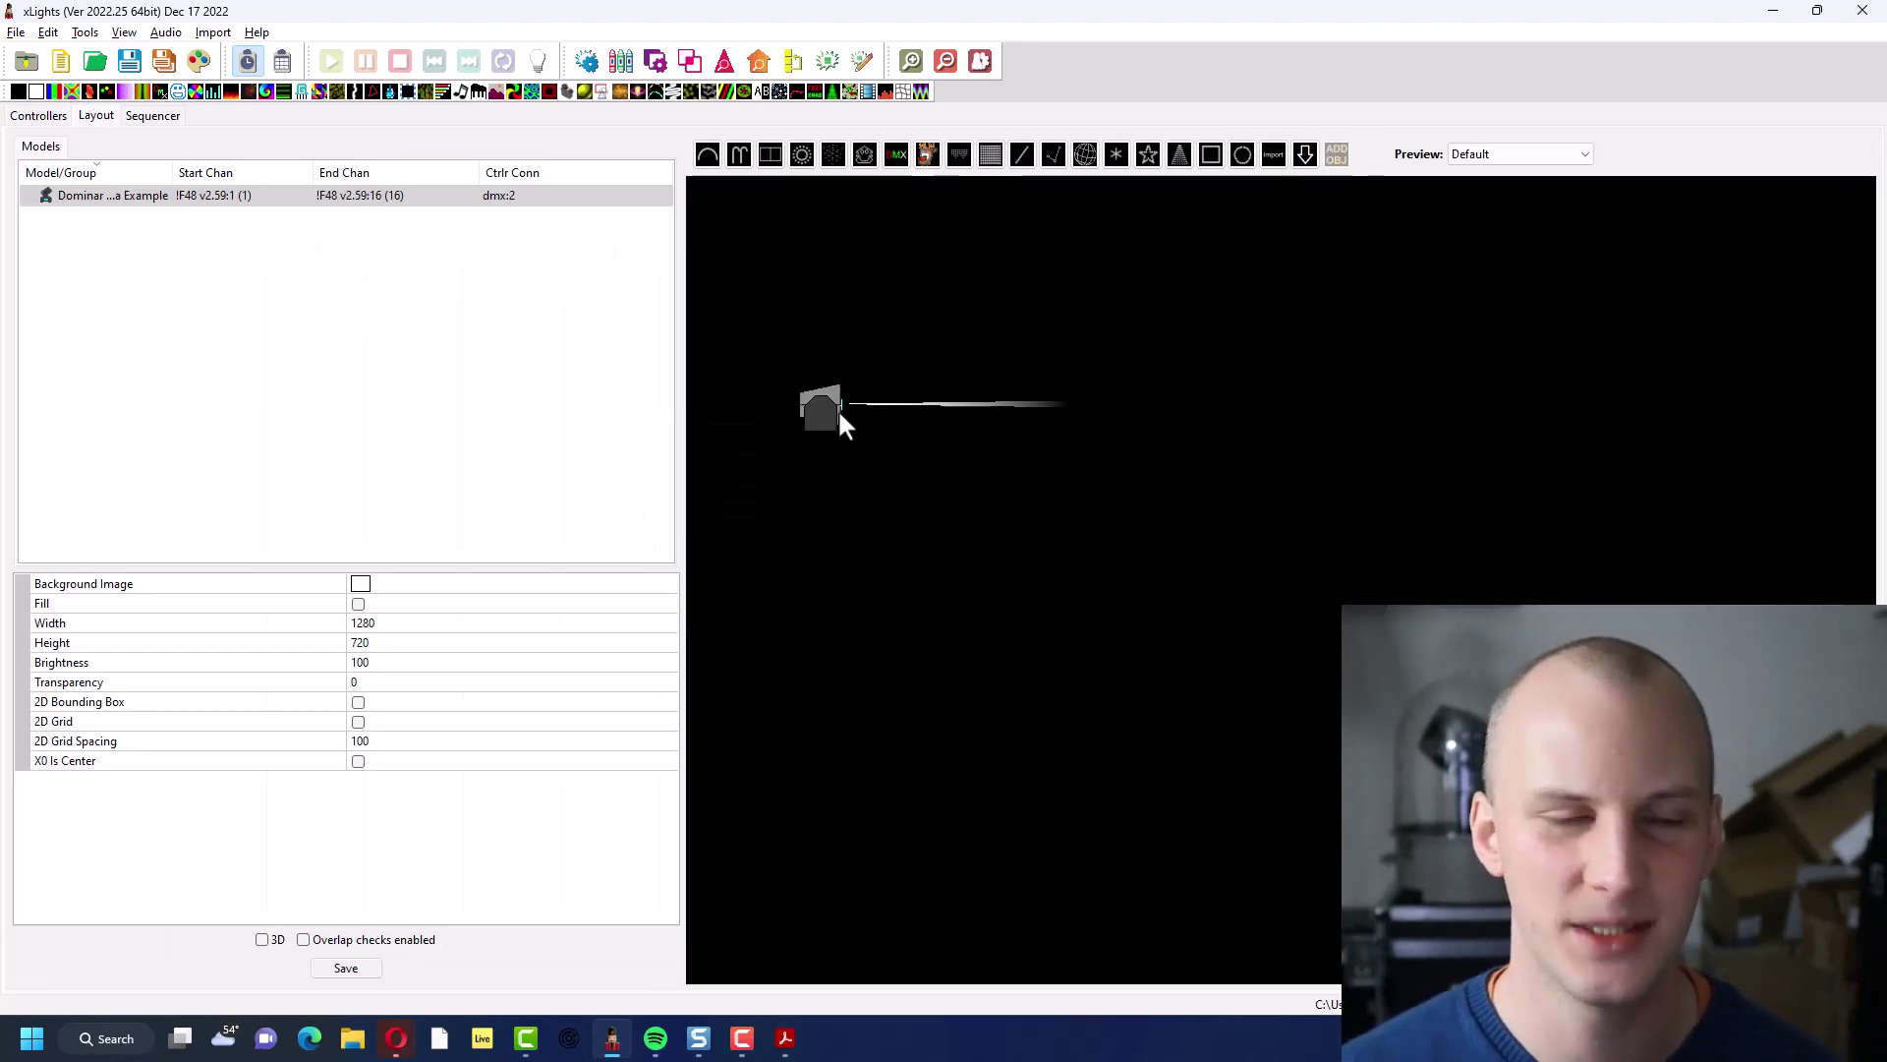
left_click(228, 195)
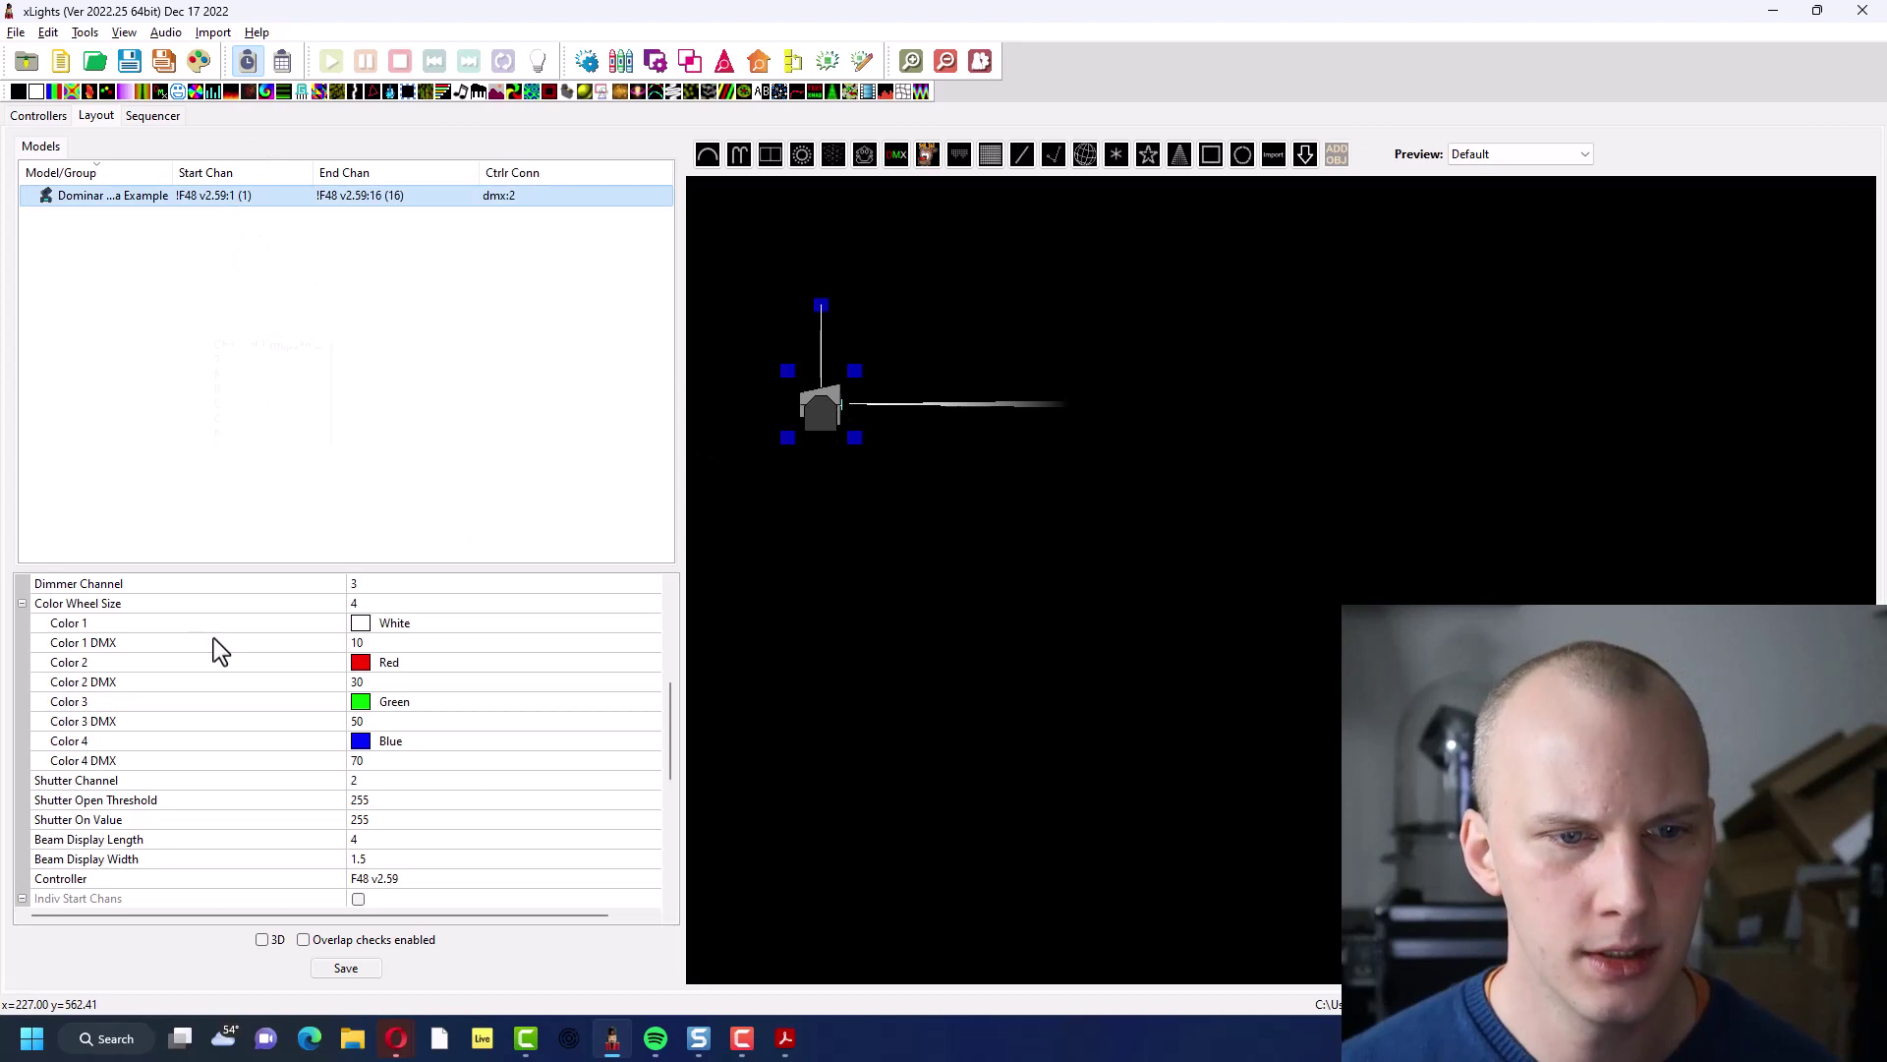
scroll(310, 660, "down", 7)
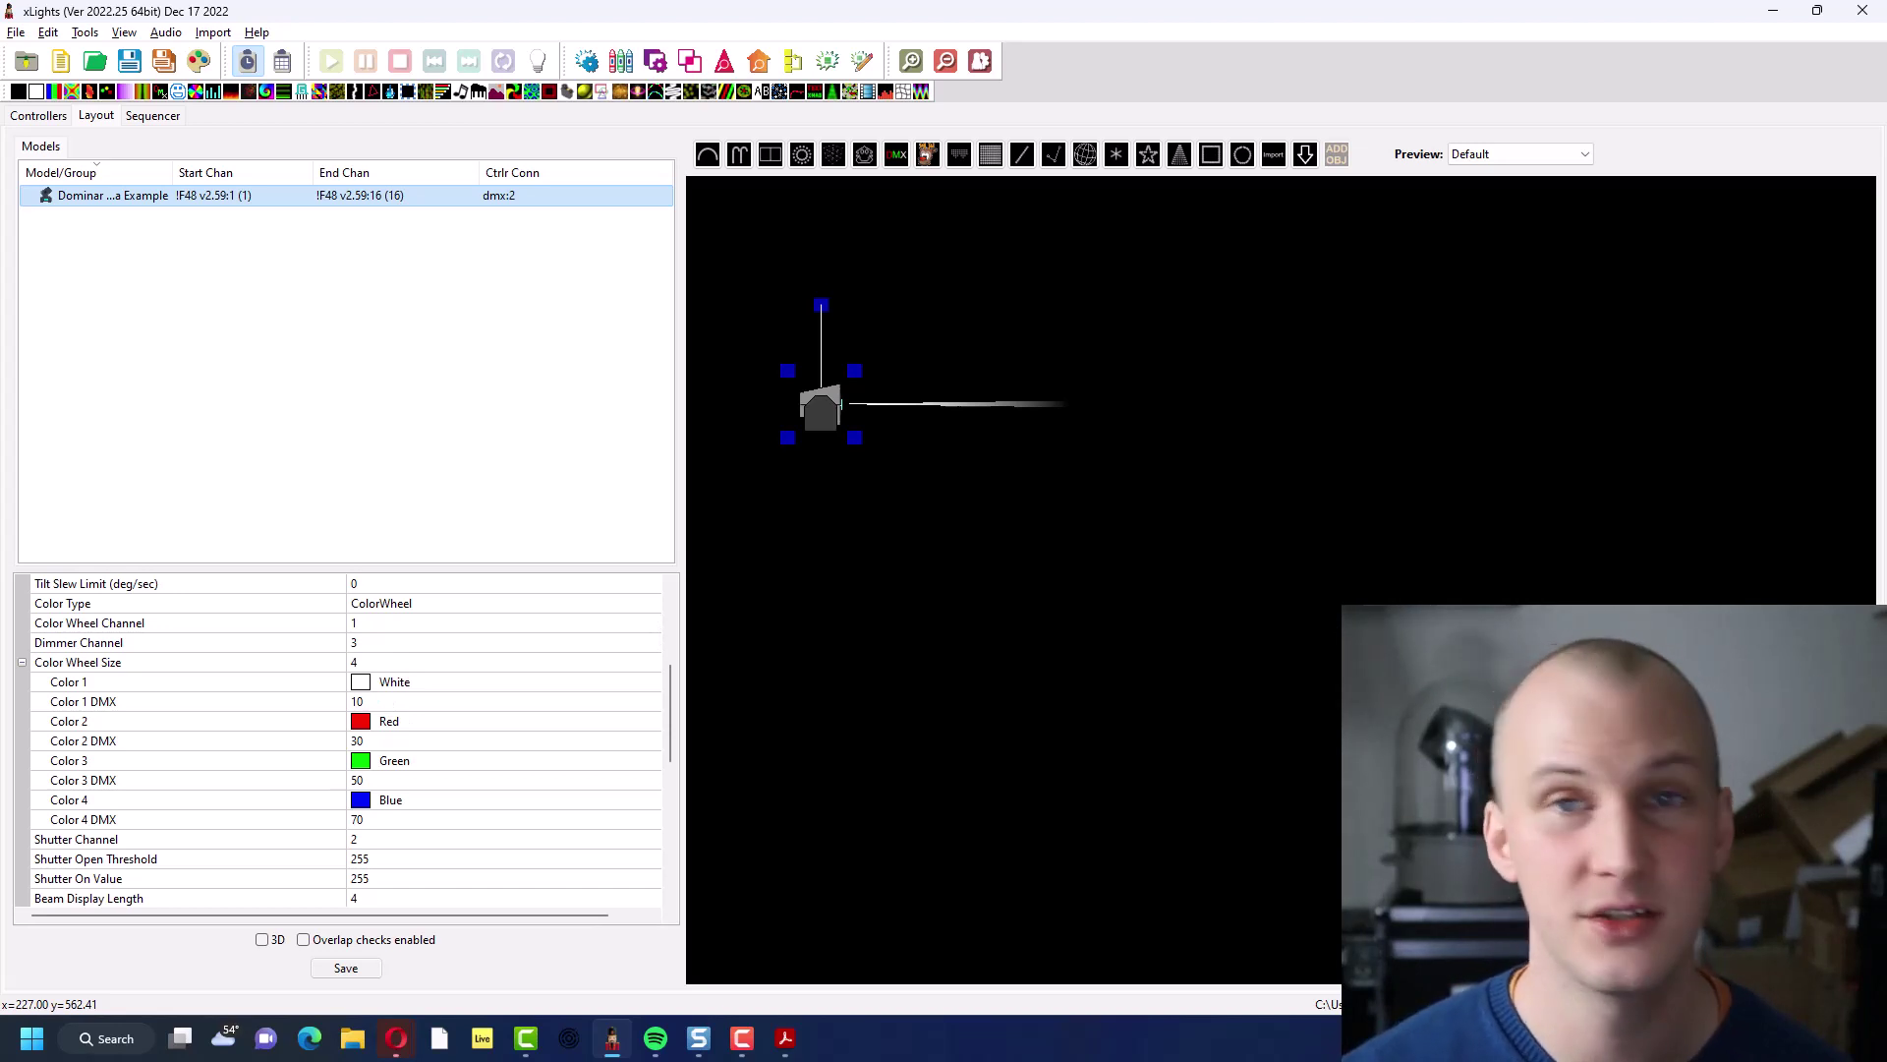
Change the Color Wheel Size from 4 to 15 and save
left_click(396, 665)
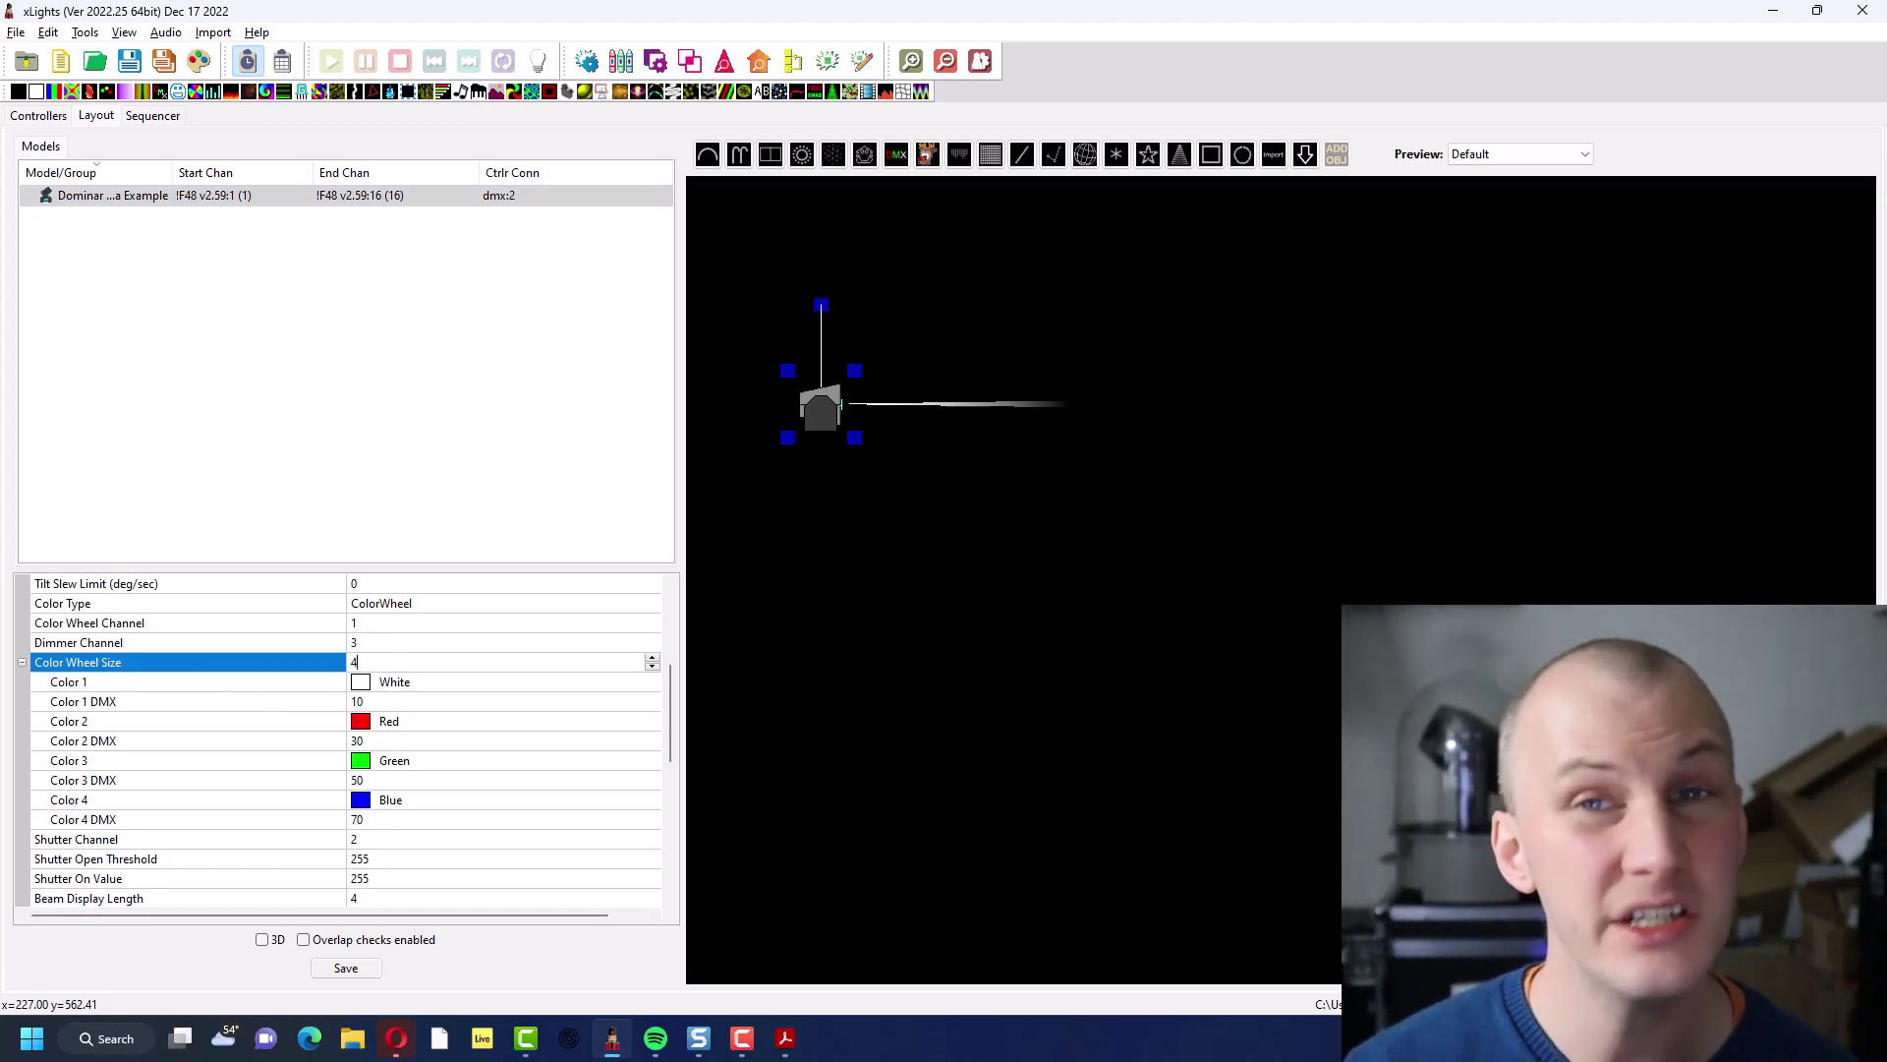
double_click(353, 662)
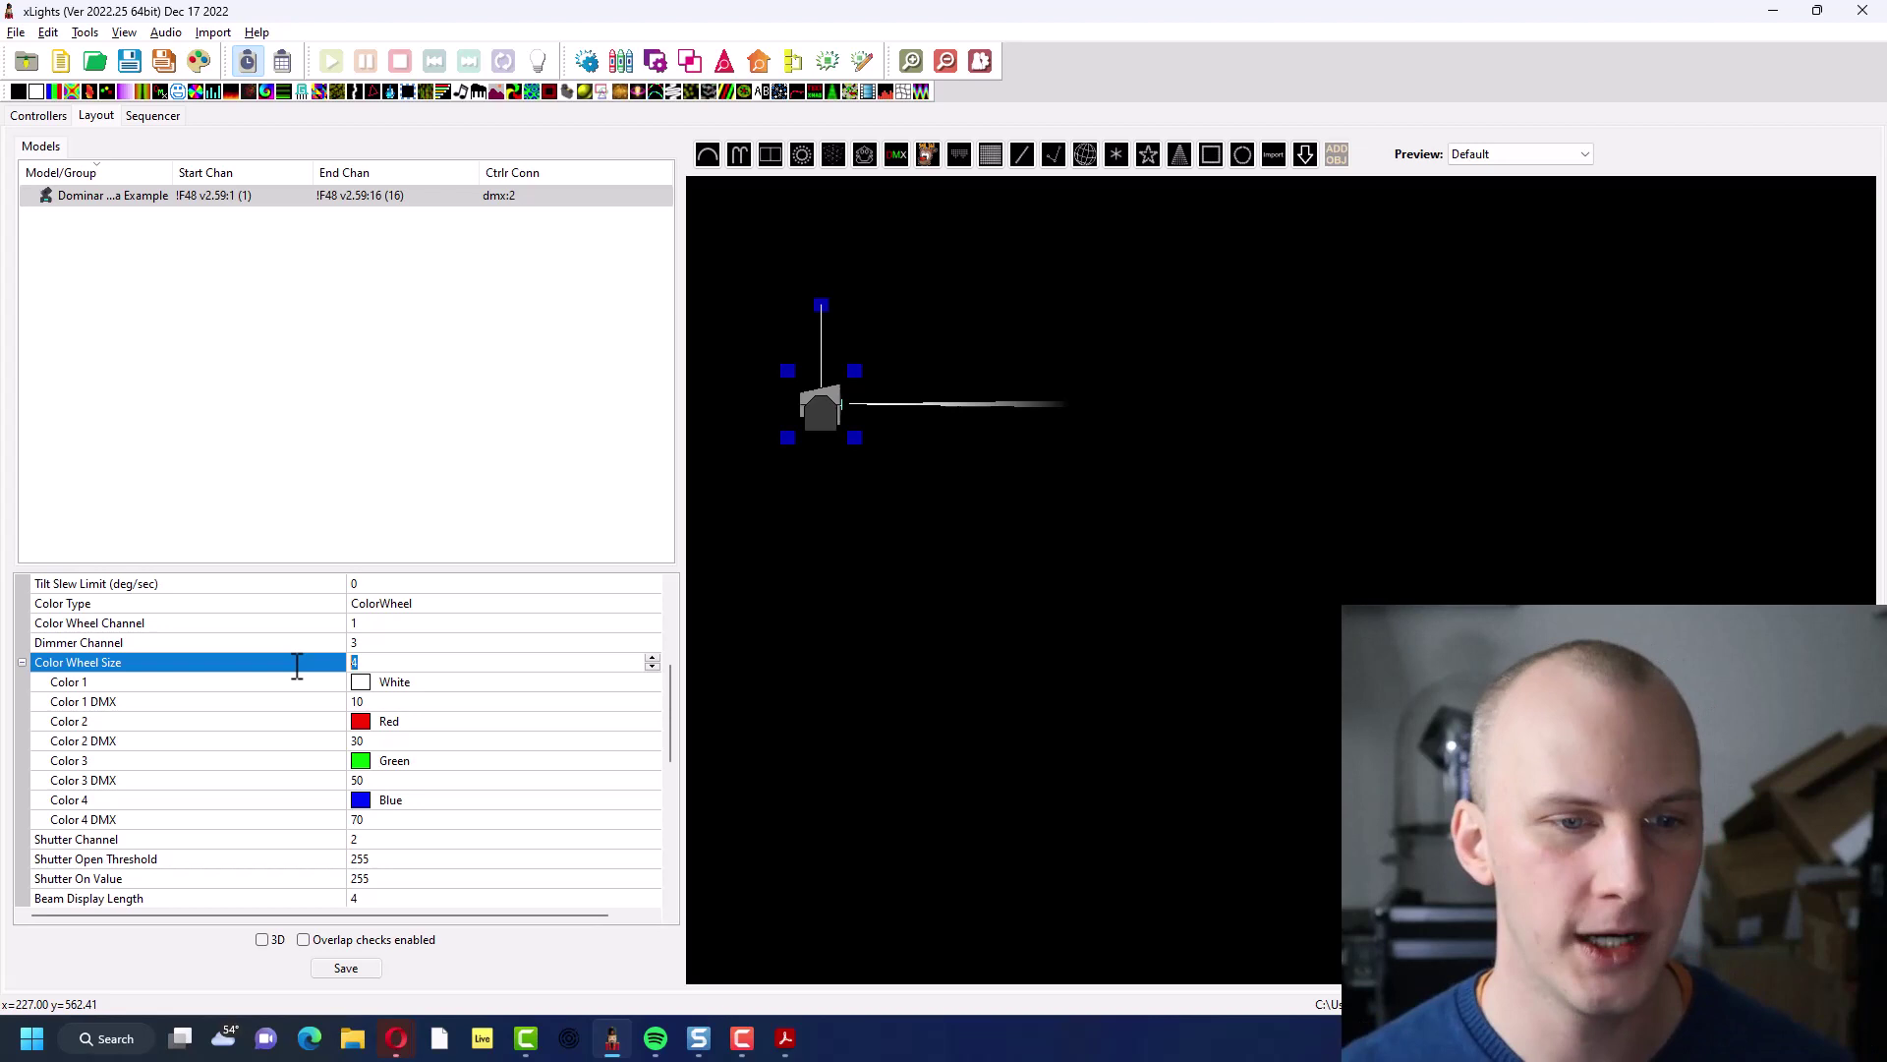
type("15")
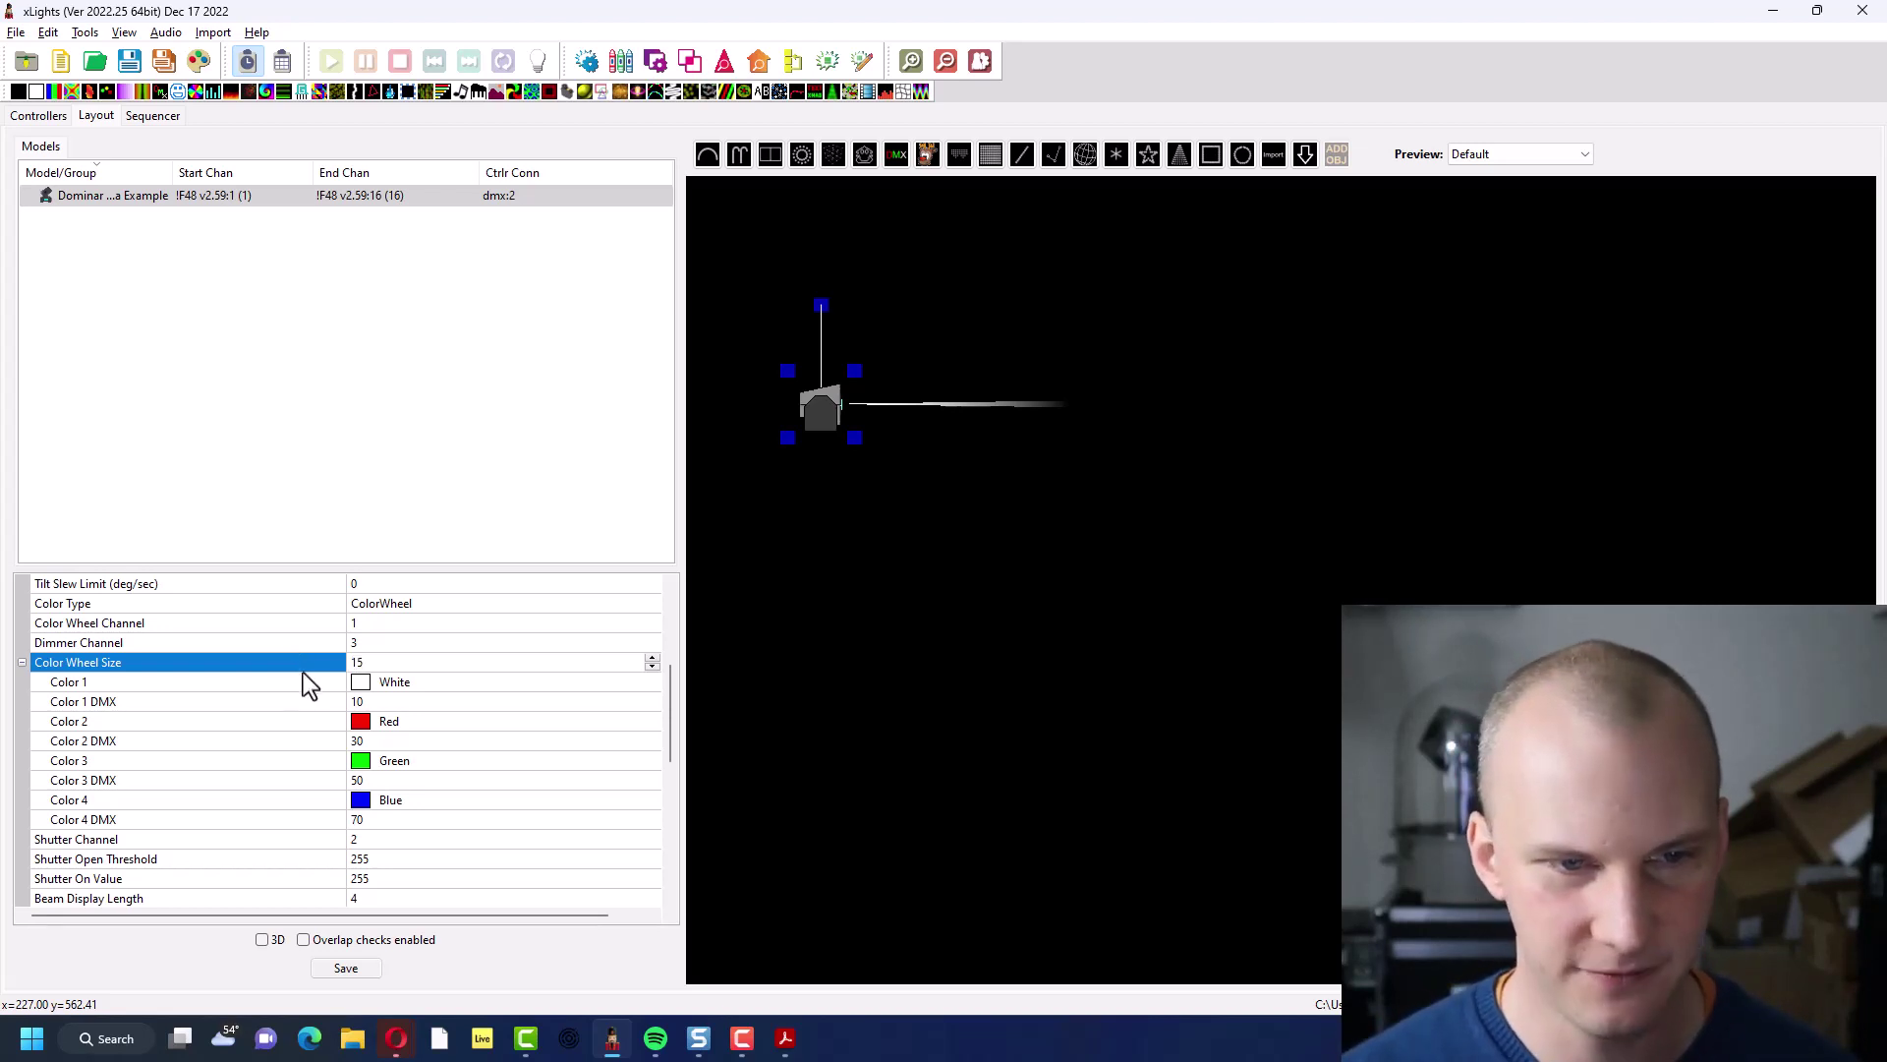
key("Return")
key("ctrl+s")
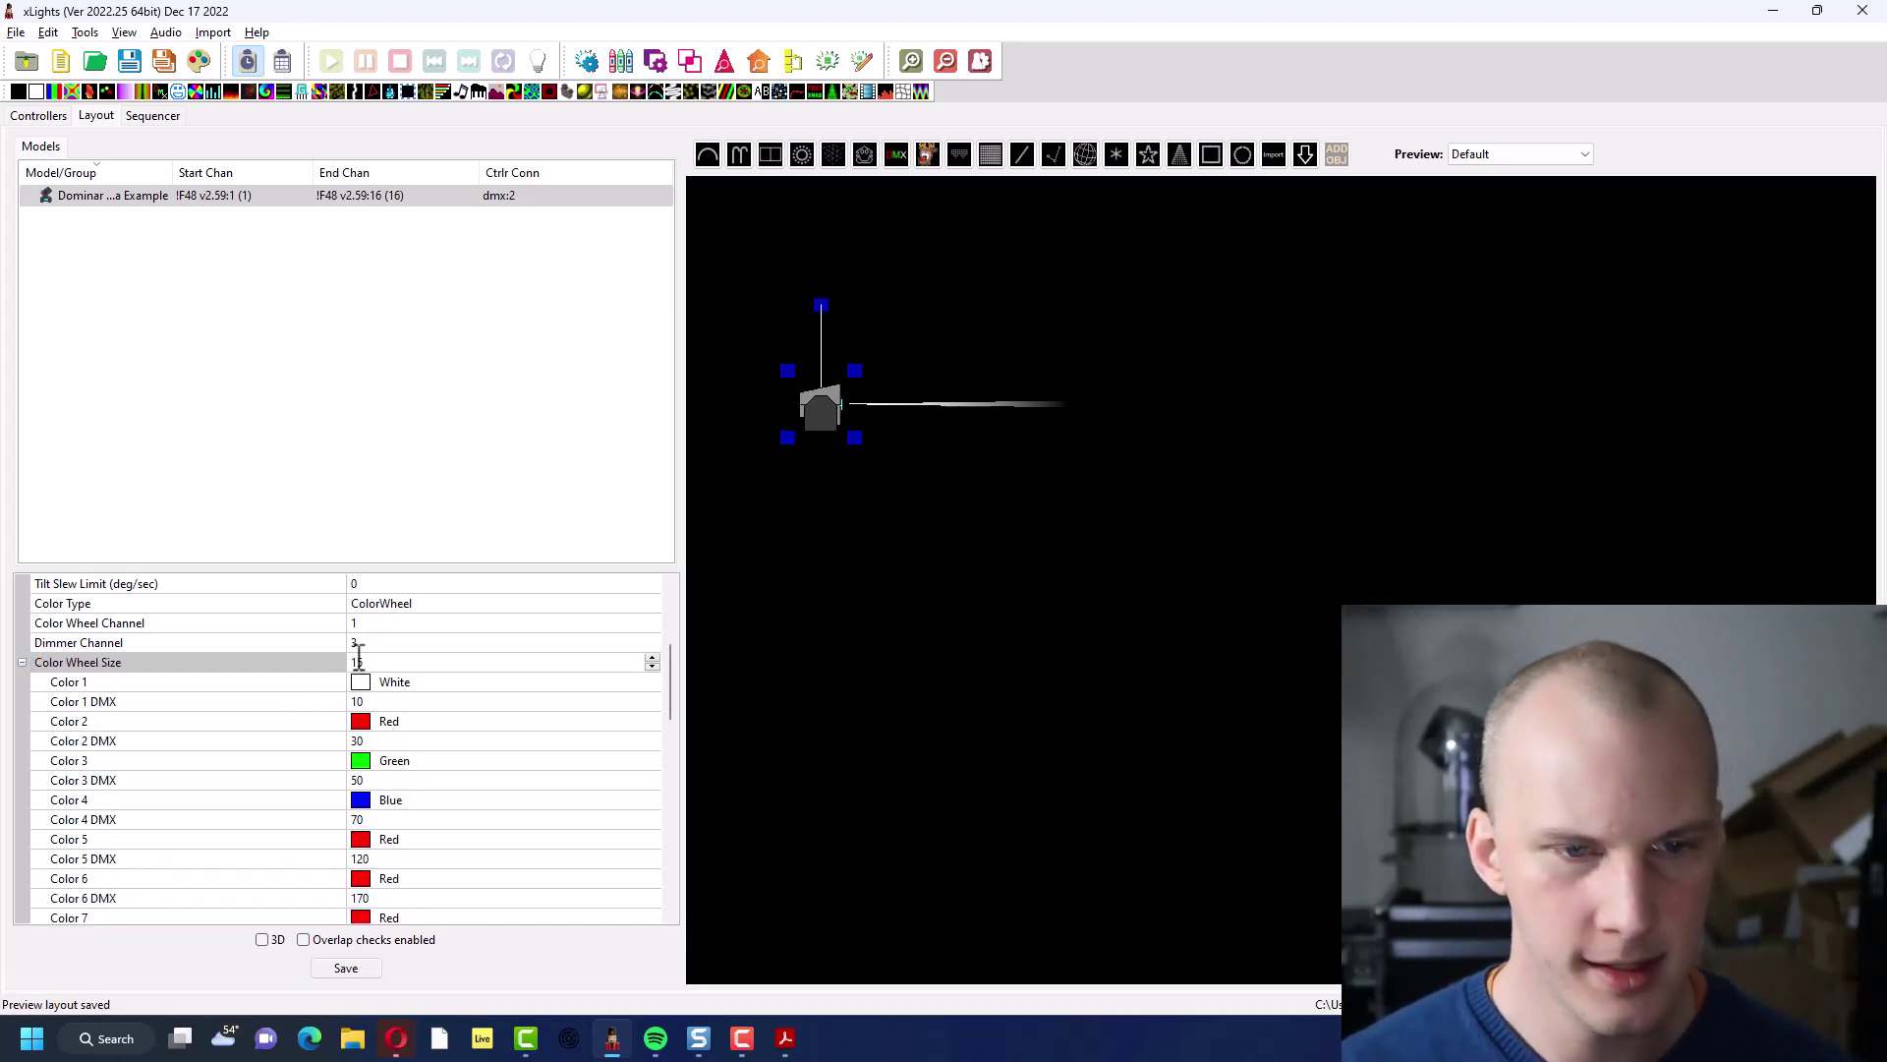
scroll(356, 657, "down", 1)
scroll(356, 657, "up", 1)
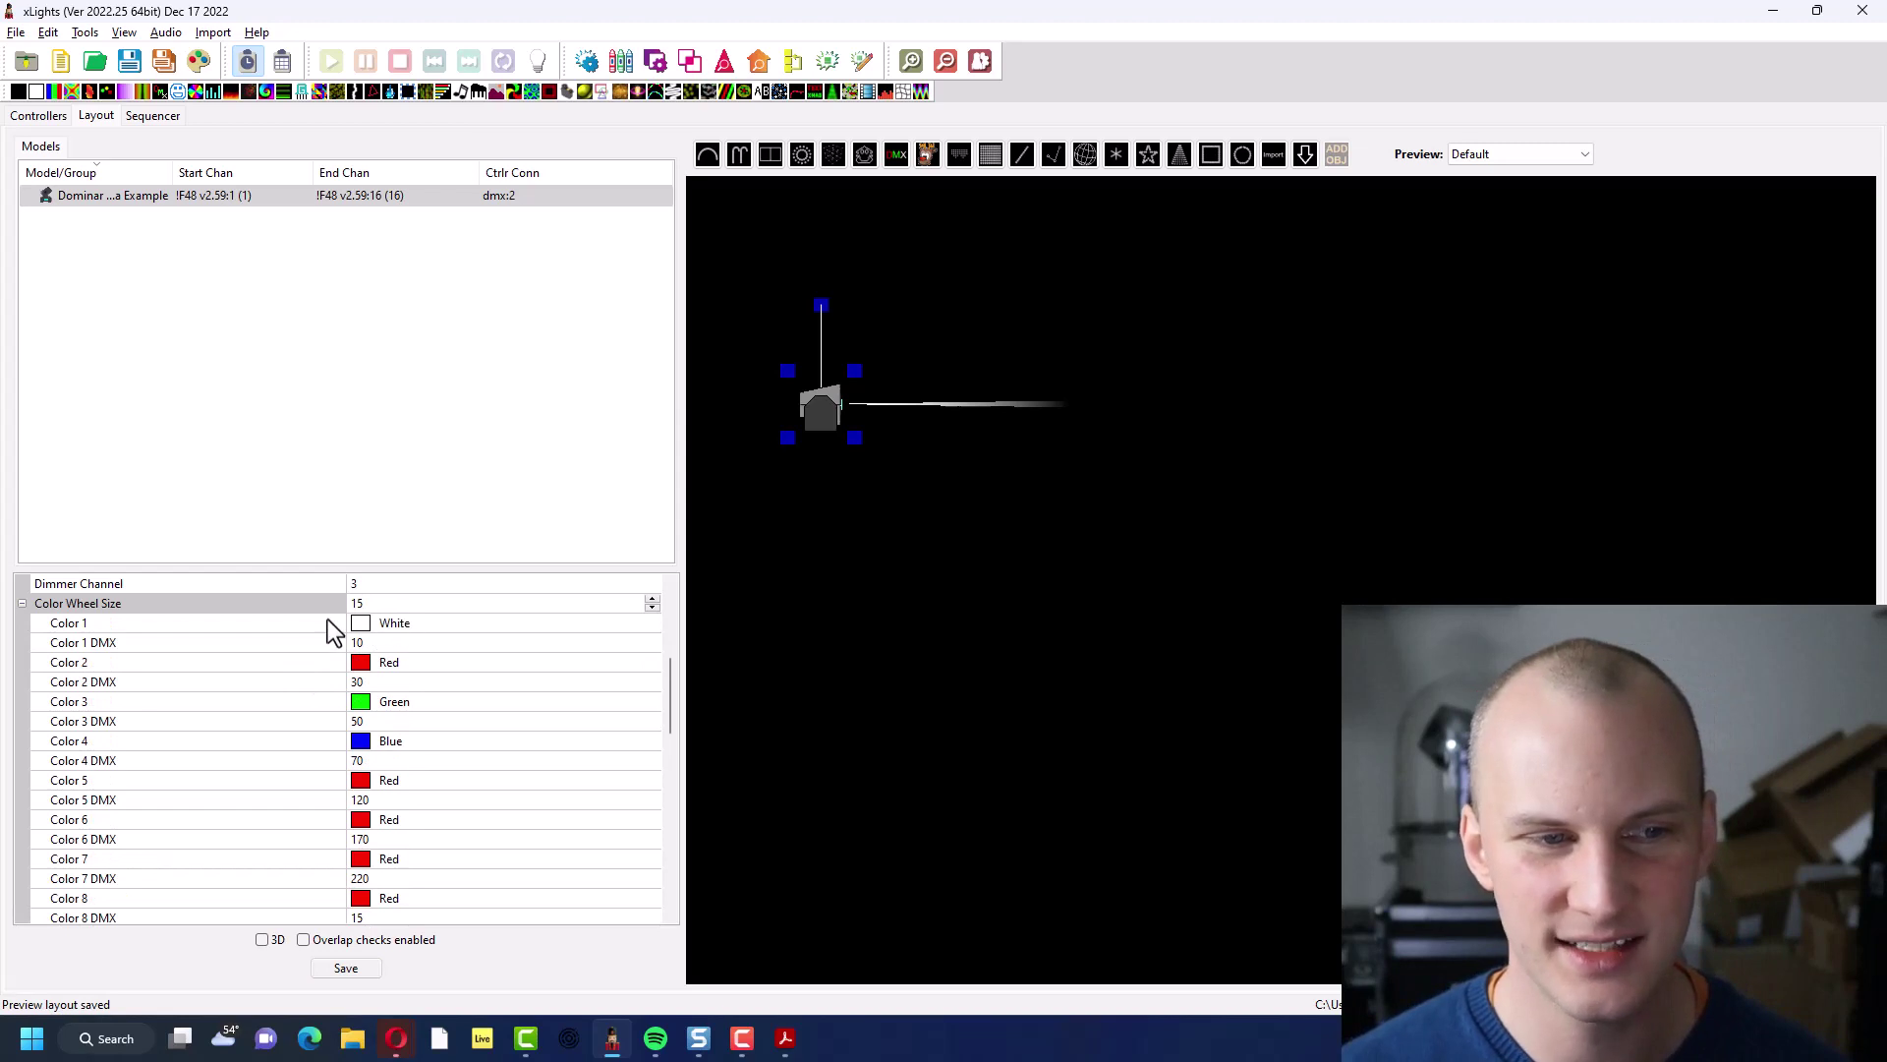
Set the Color 1 DMX value to 0
left_click(381, 619)
left_click(471, 642)
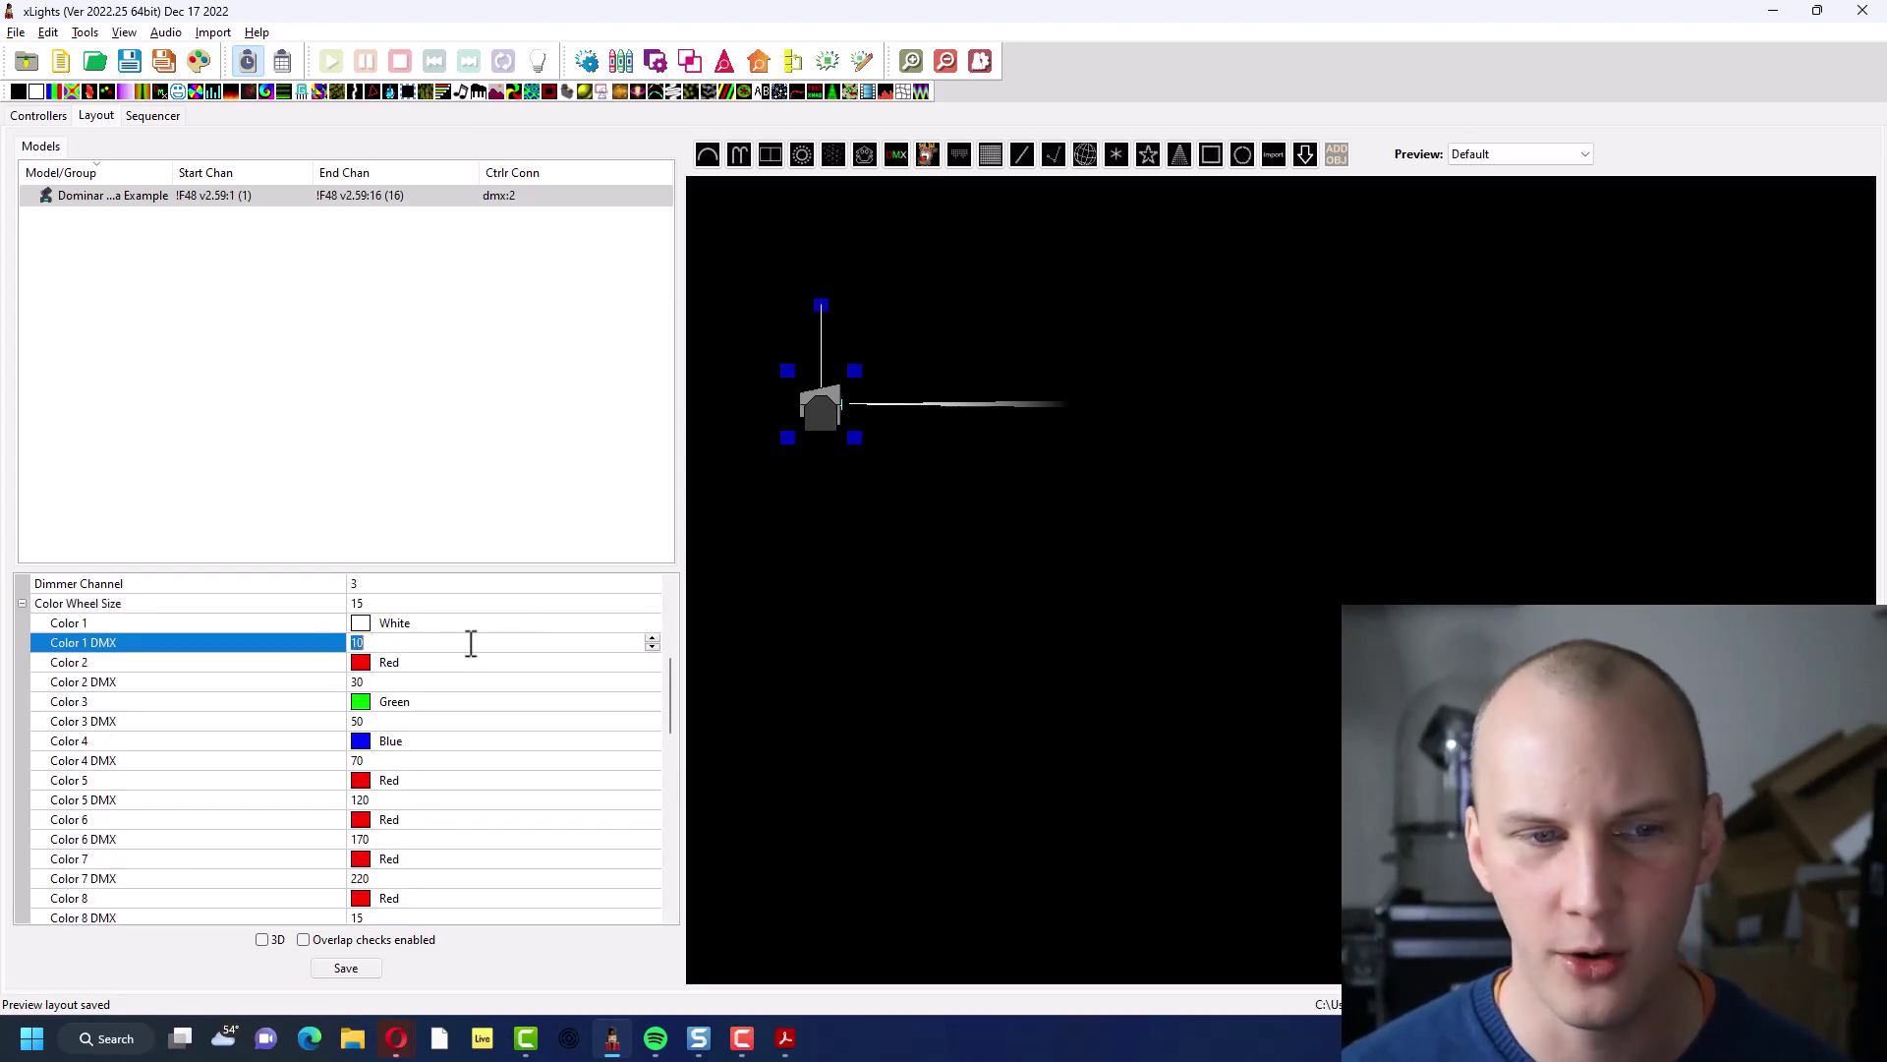
type("0")
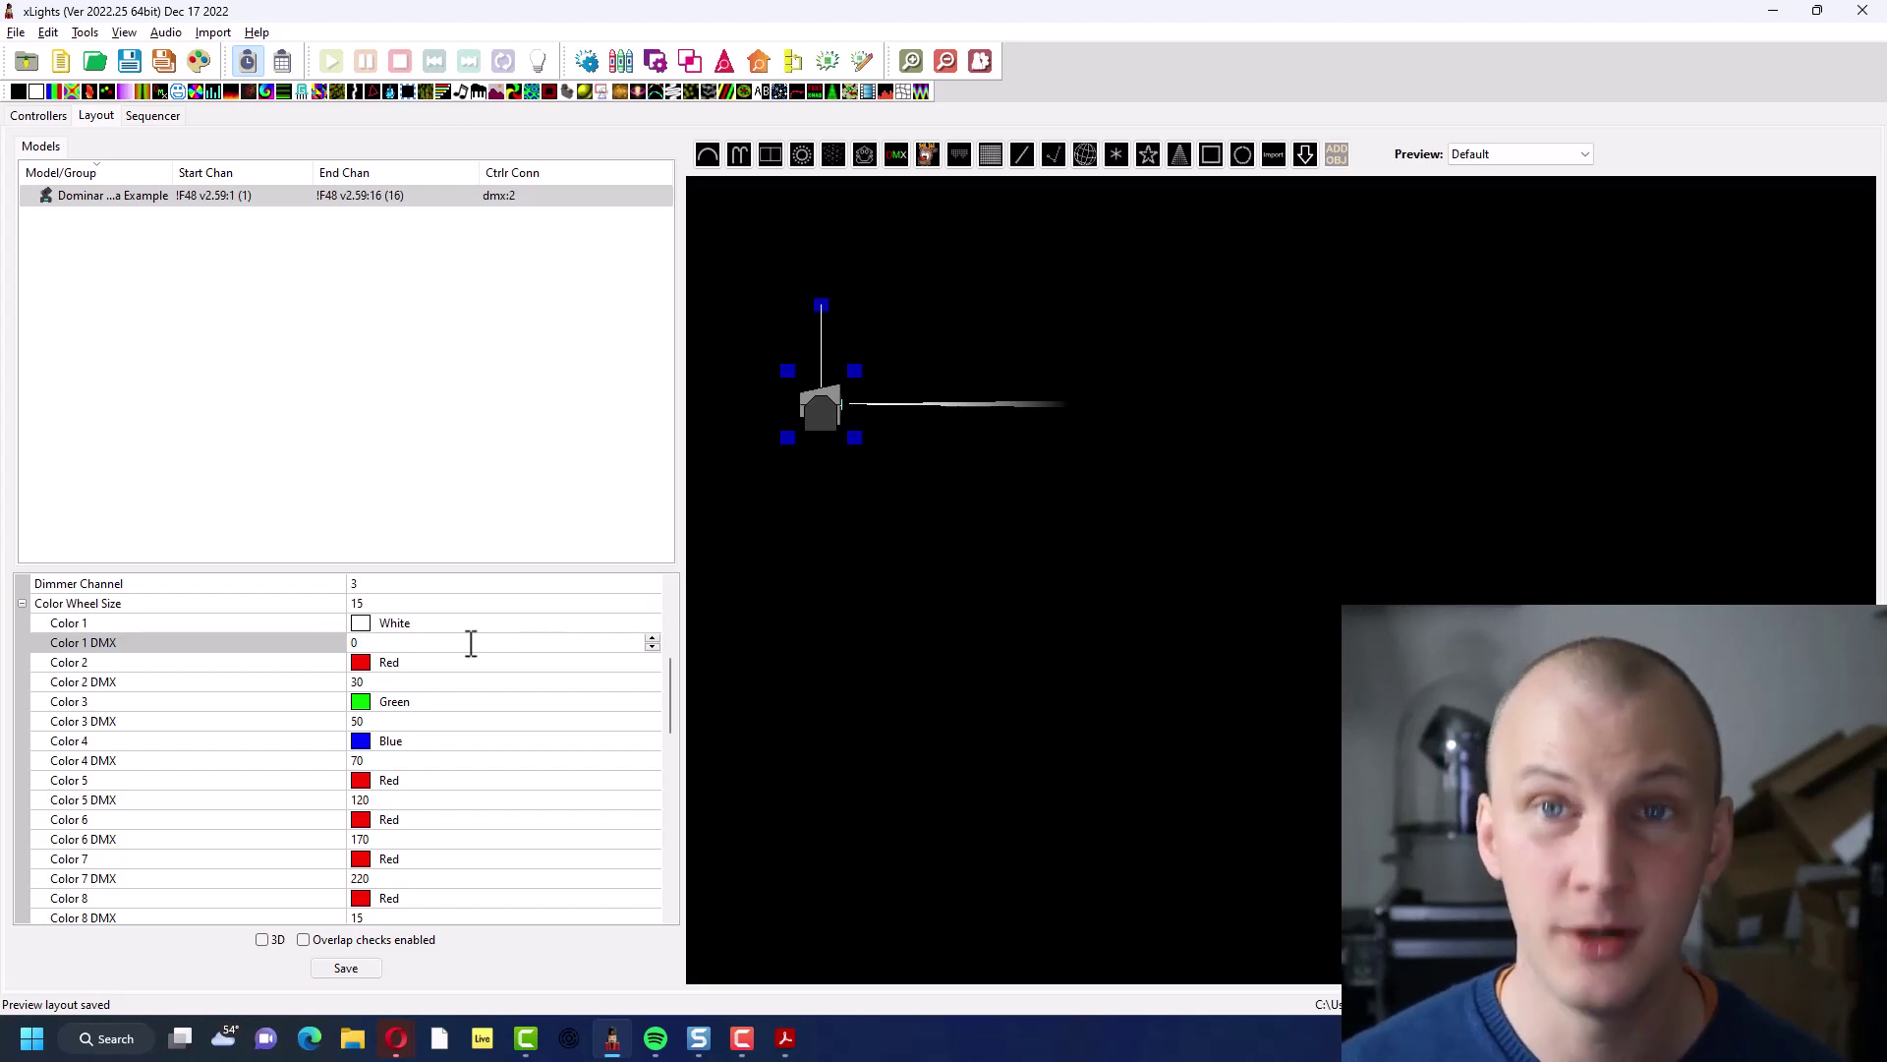
left_click(450, 678)
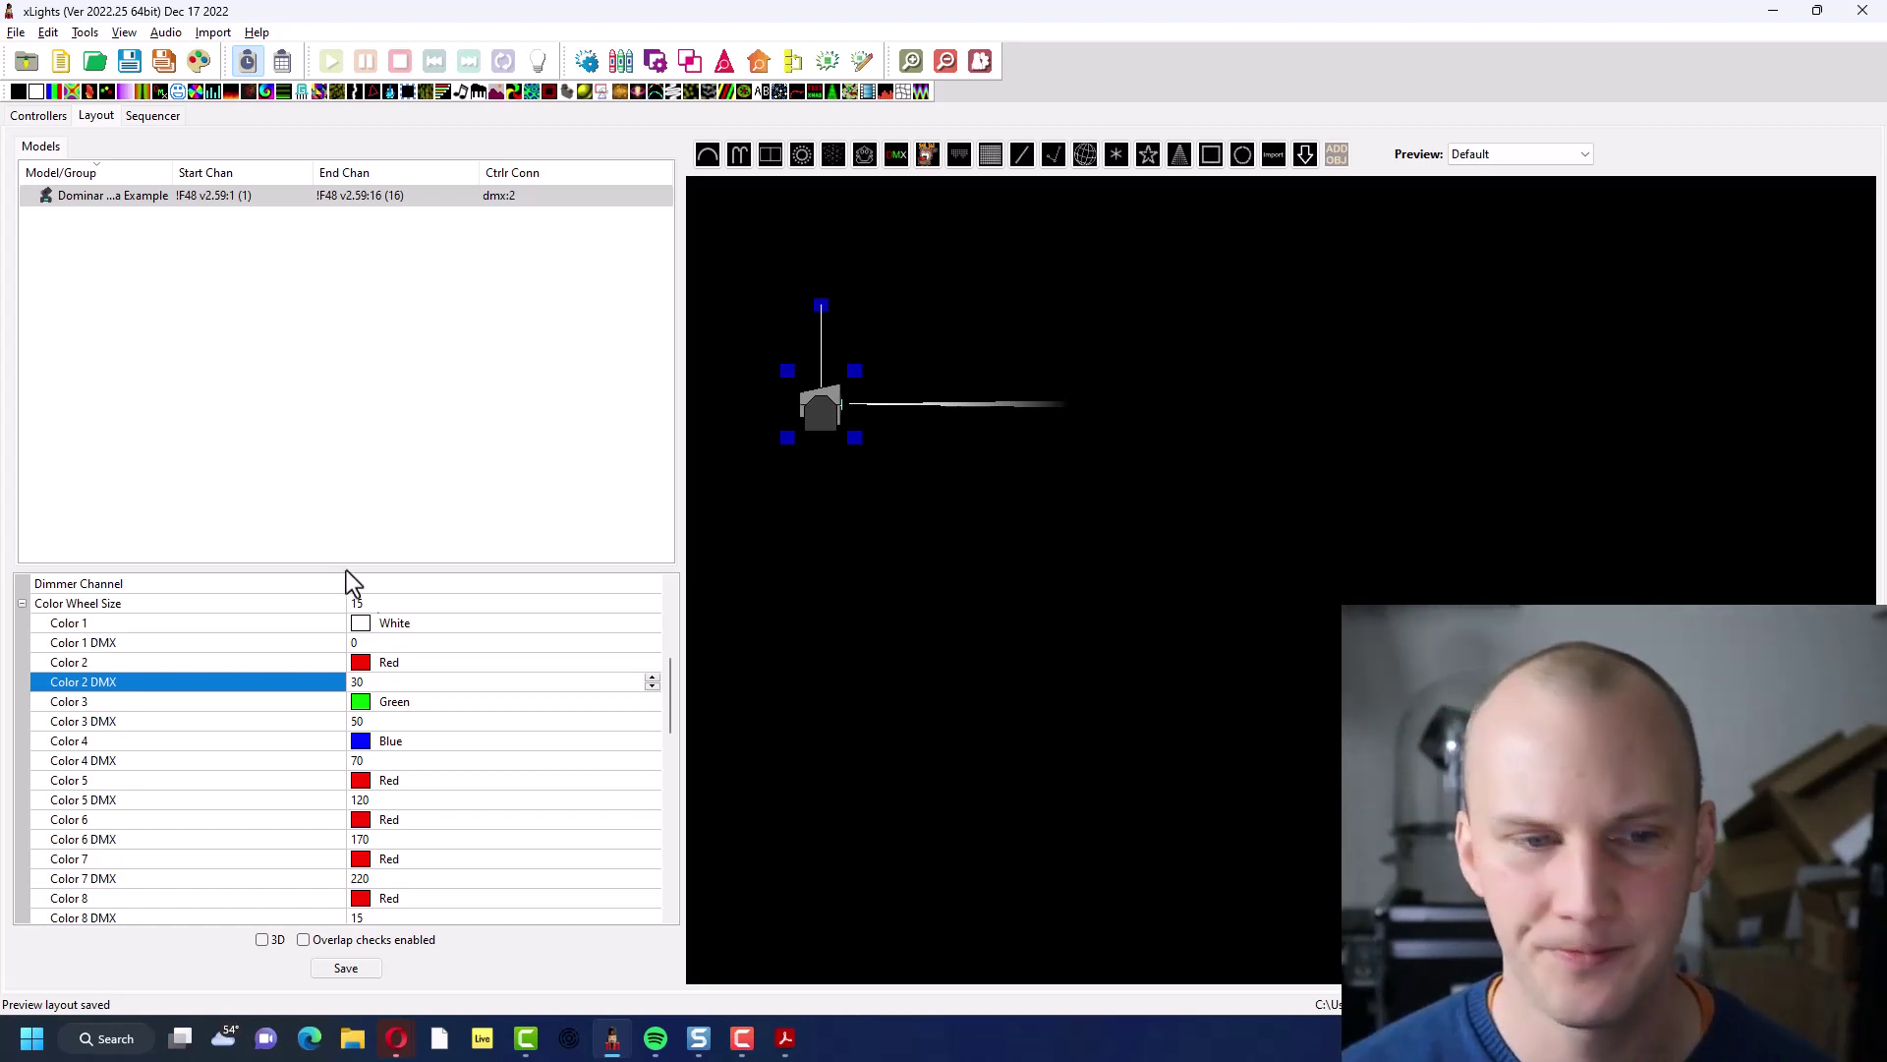
left_click(392, 681)
type("1")
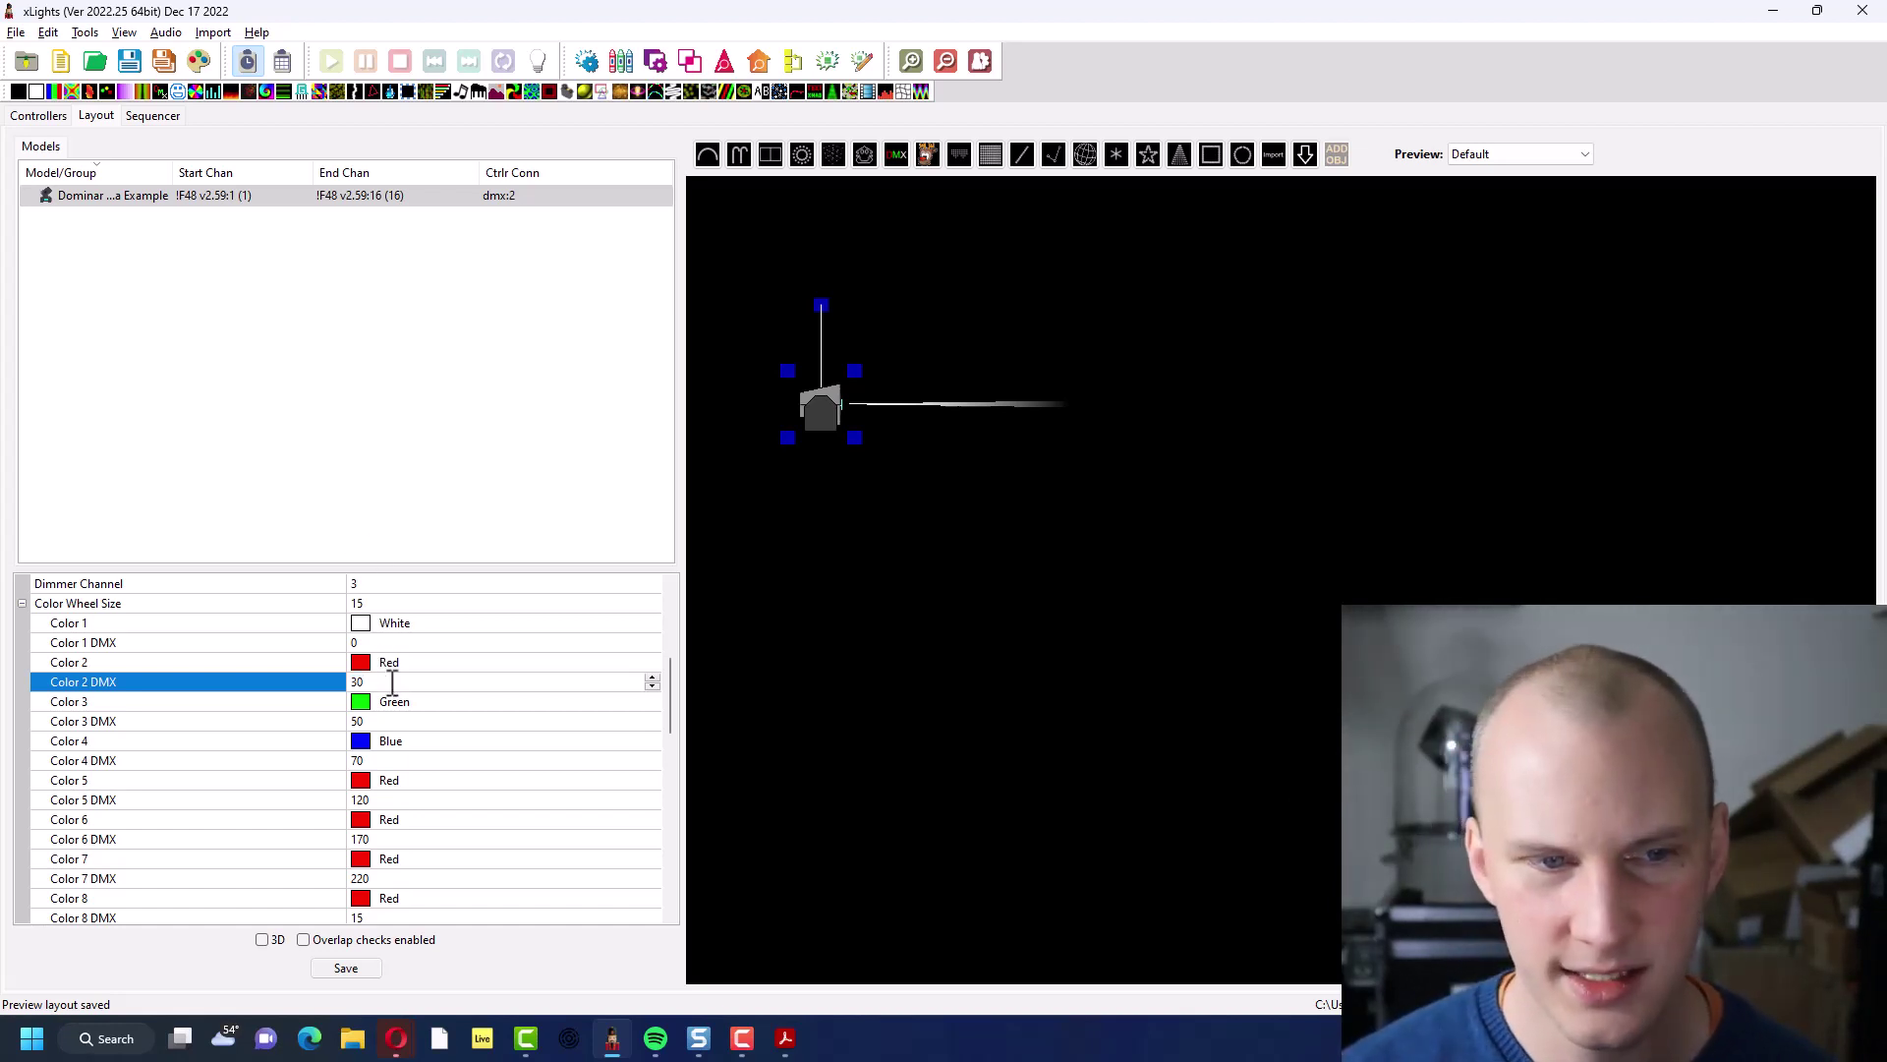
type("0")
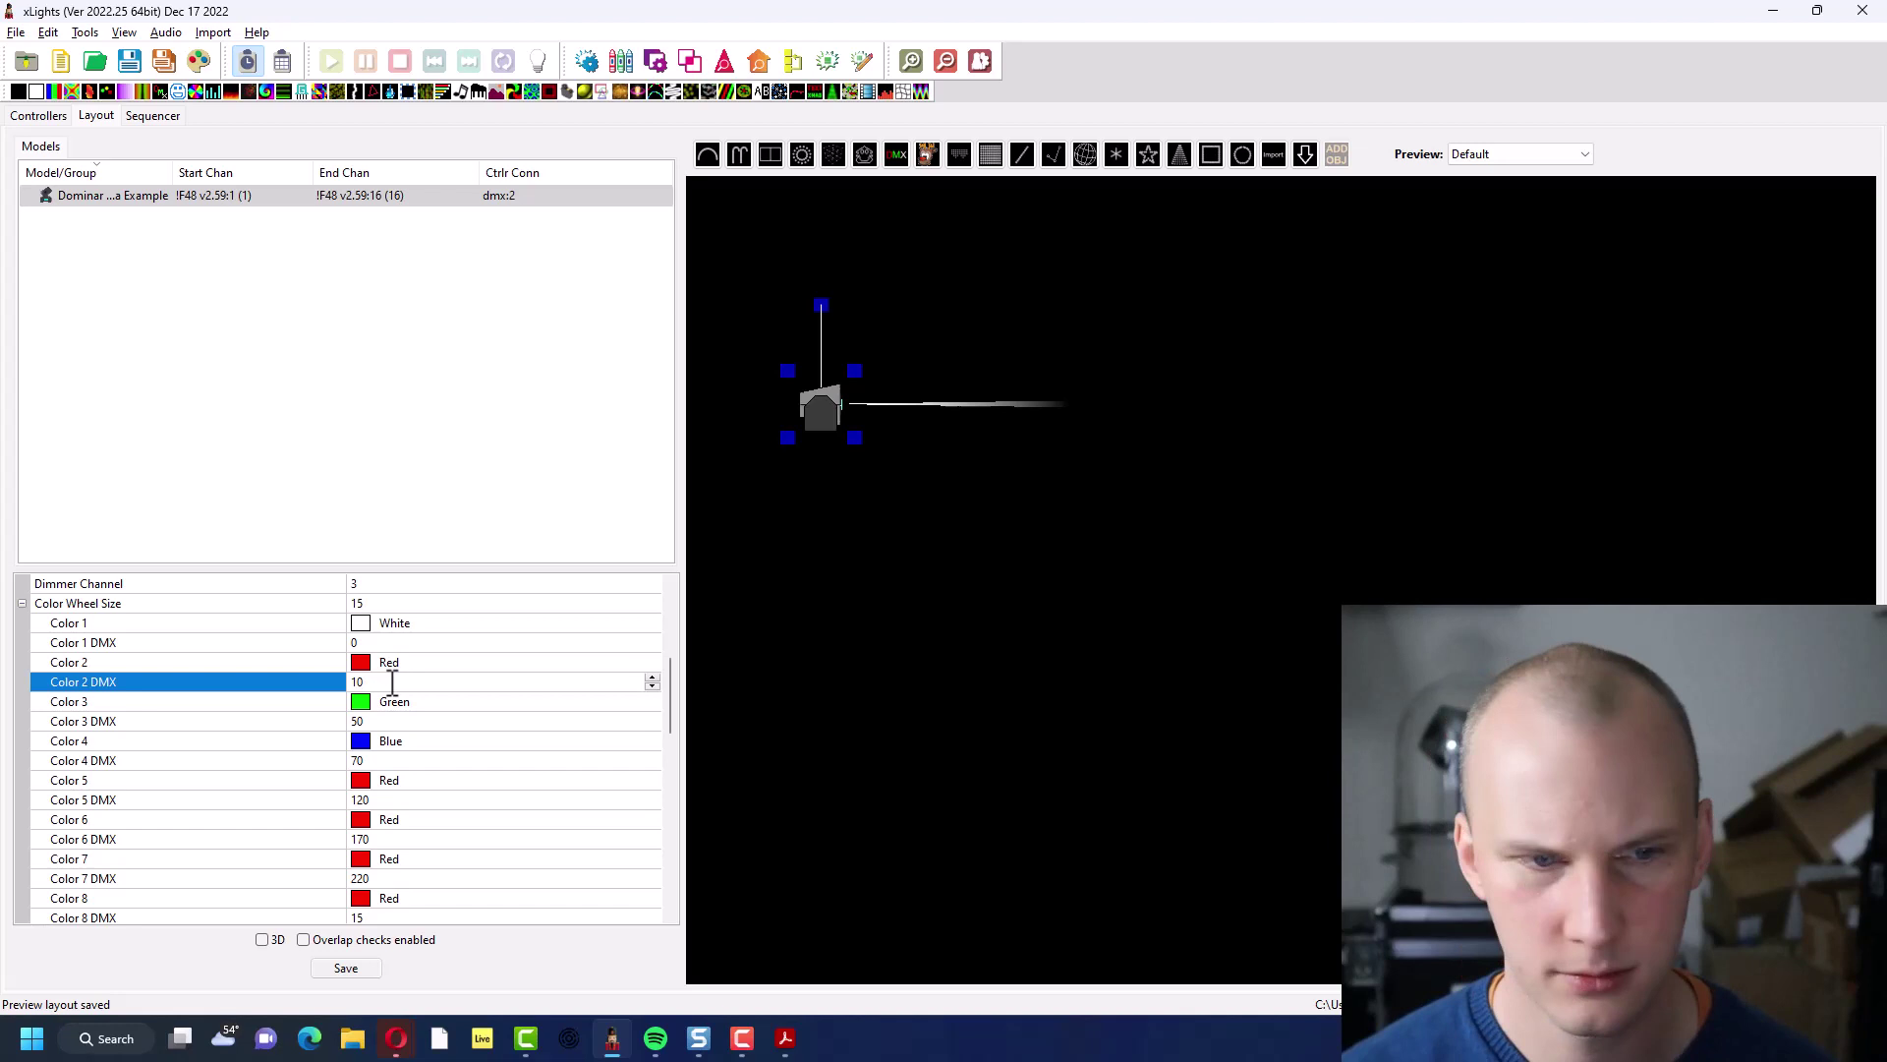
left_click(375, 707)
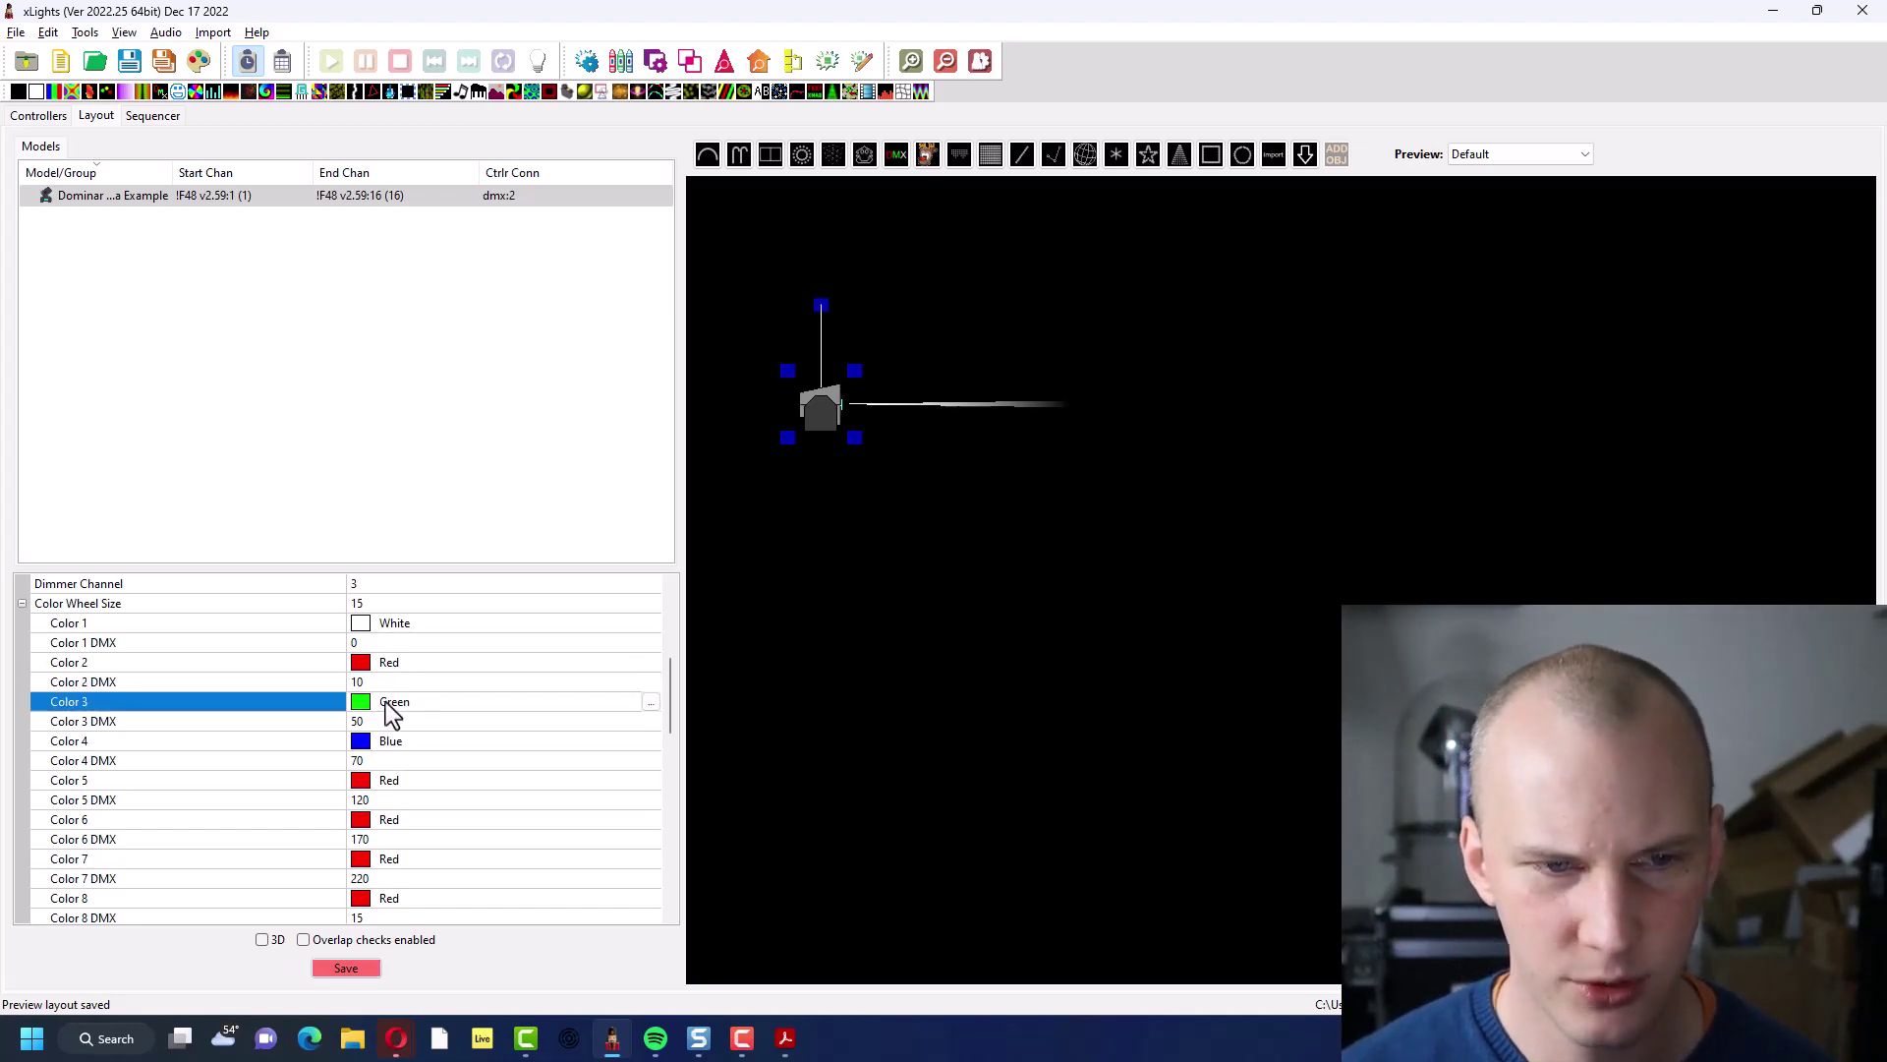
left_click(651, 701)
left_click(55, 150)
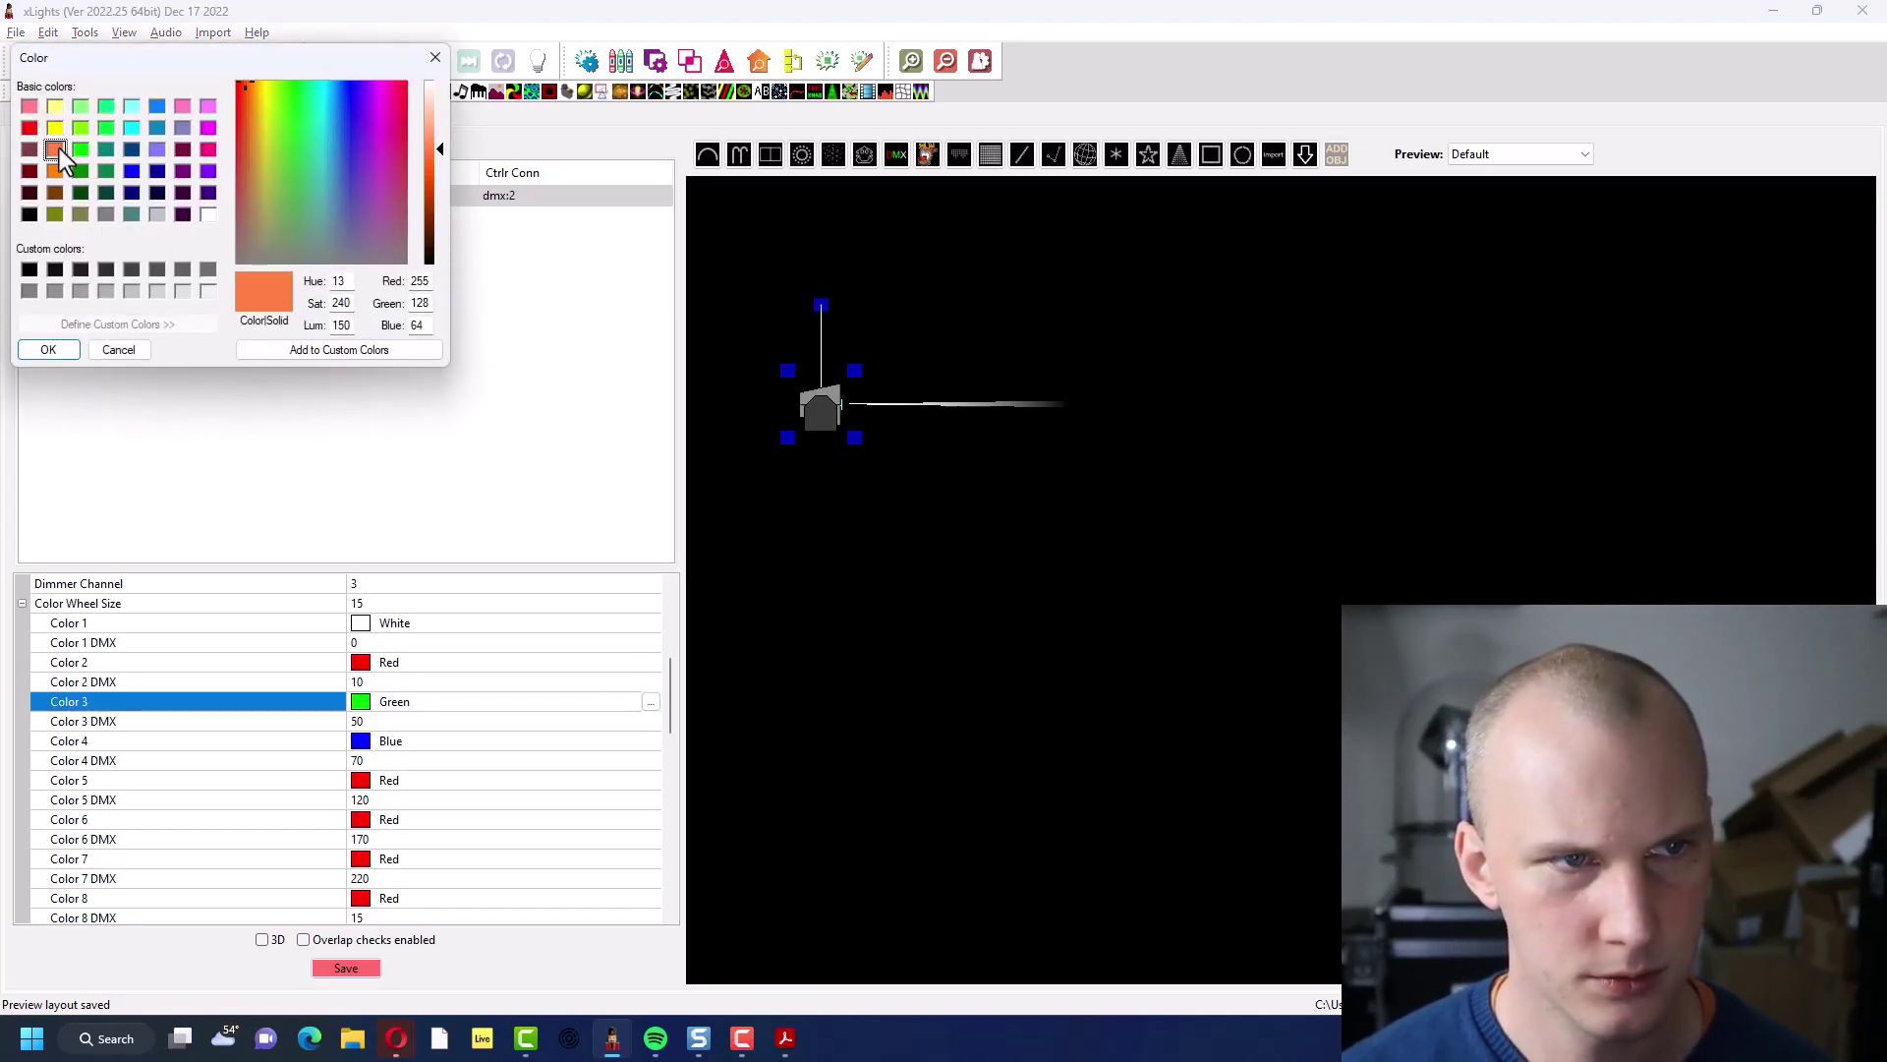
left_click(55, 171)
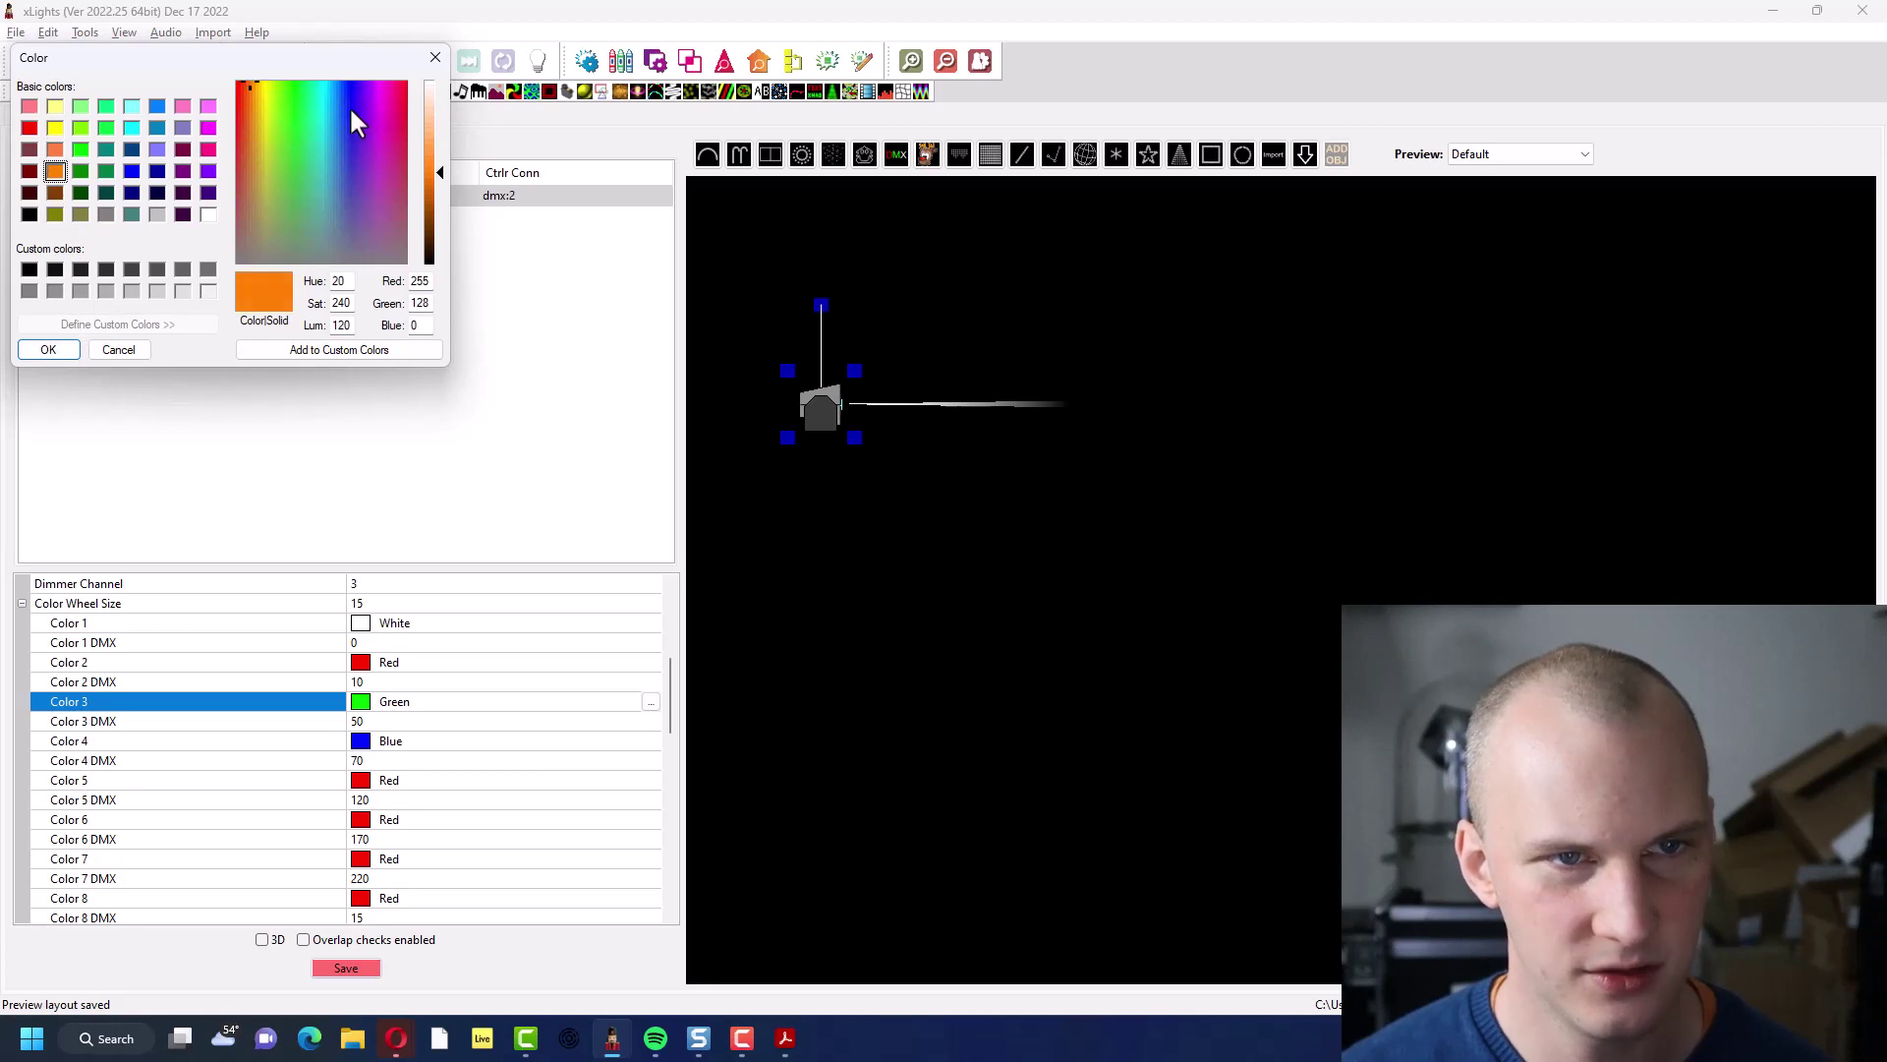
left_click_drag(430, 162, 429, 125)
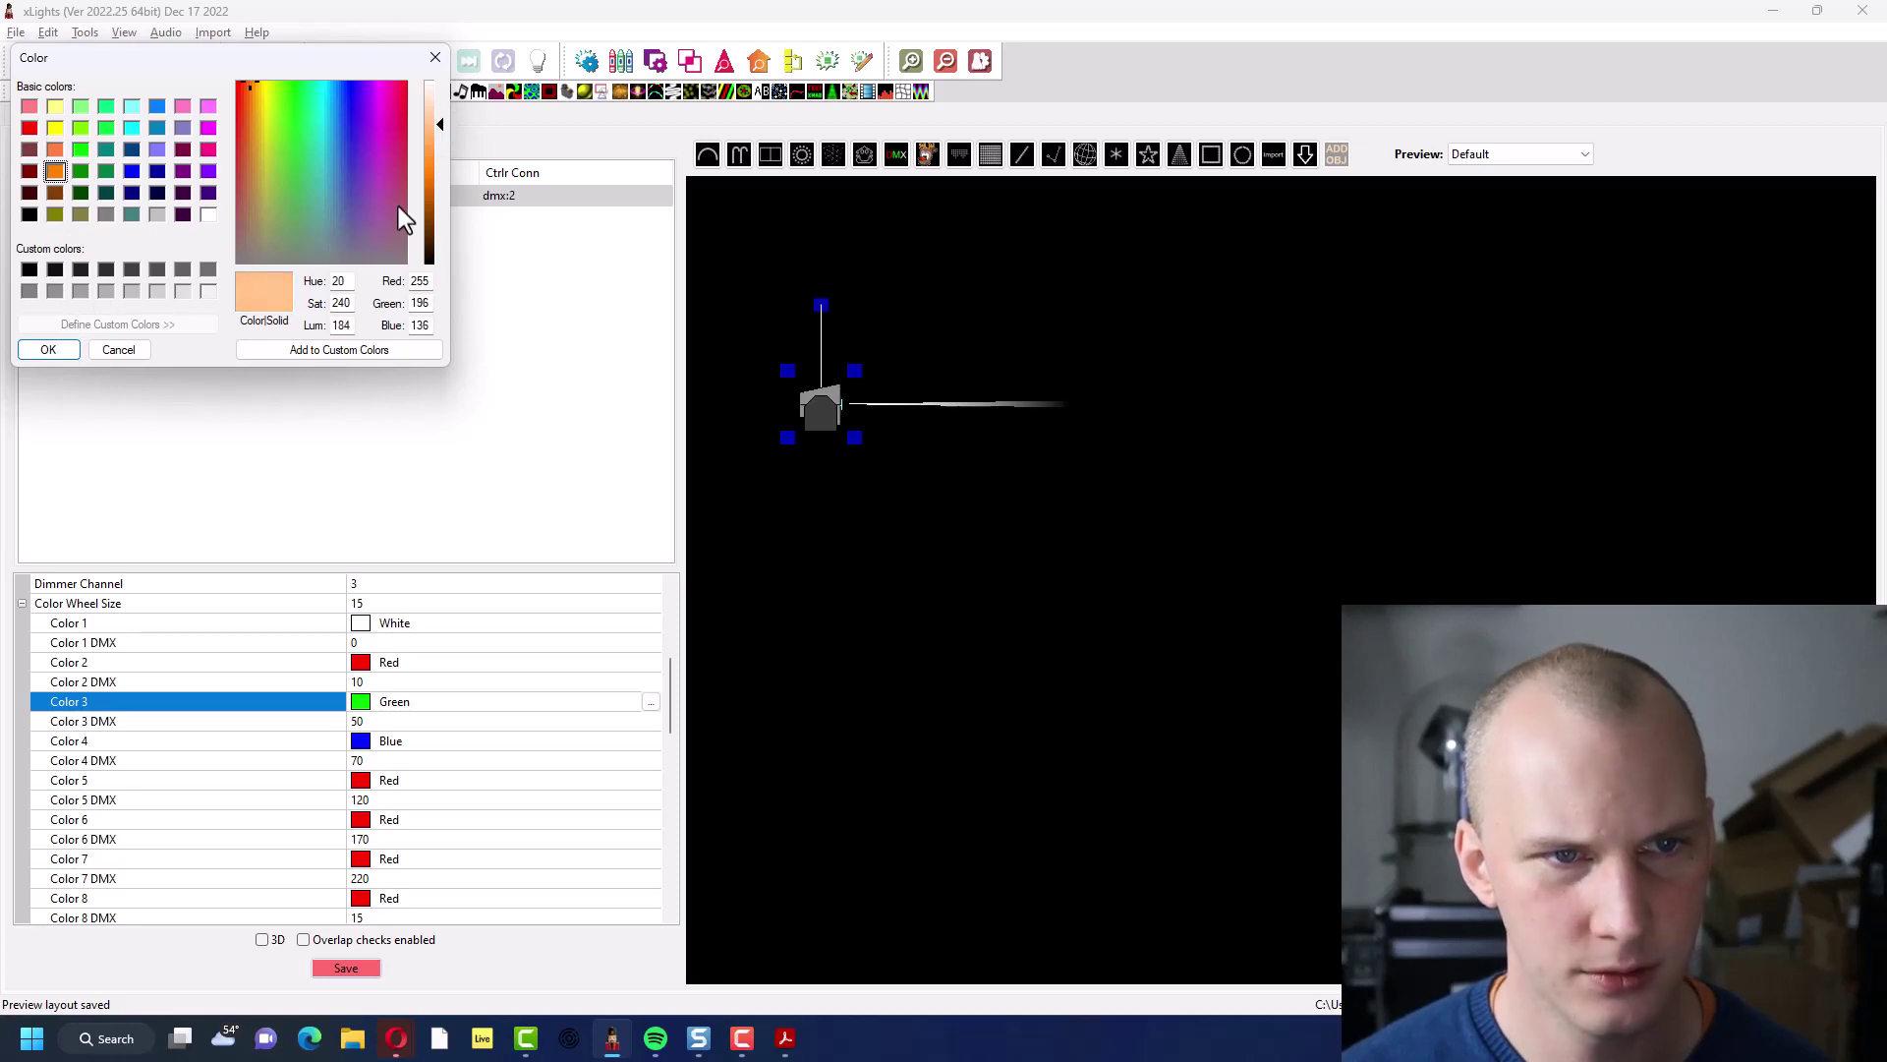
left_click(44, 352)
left_click(419, 718)
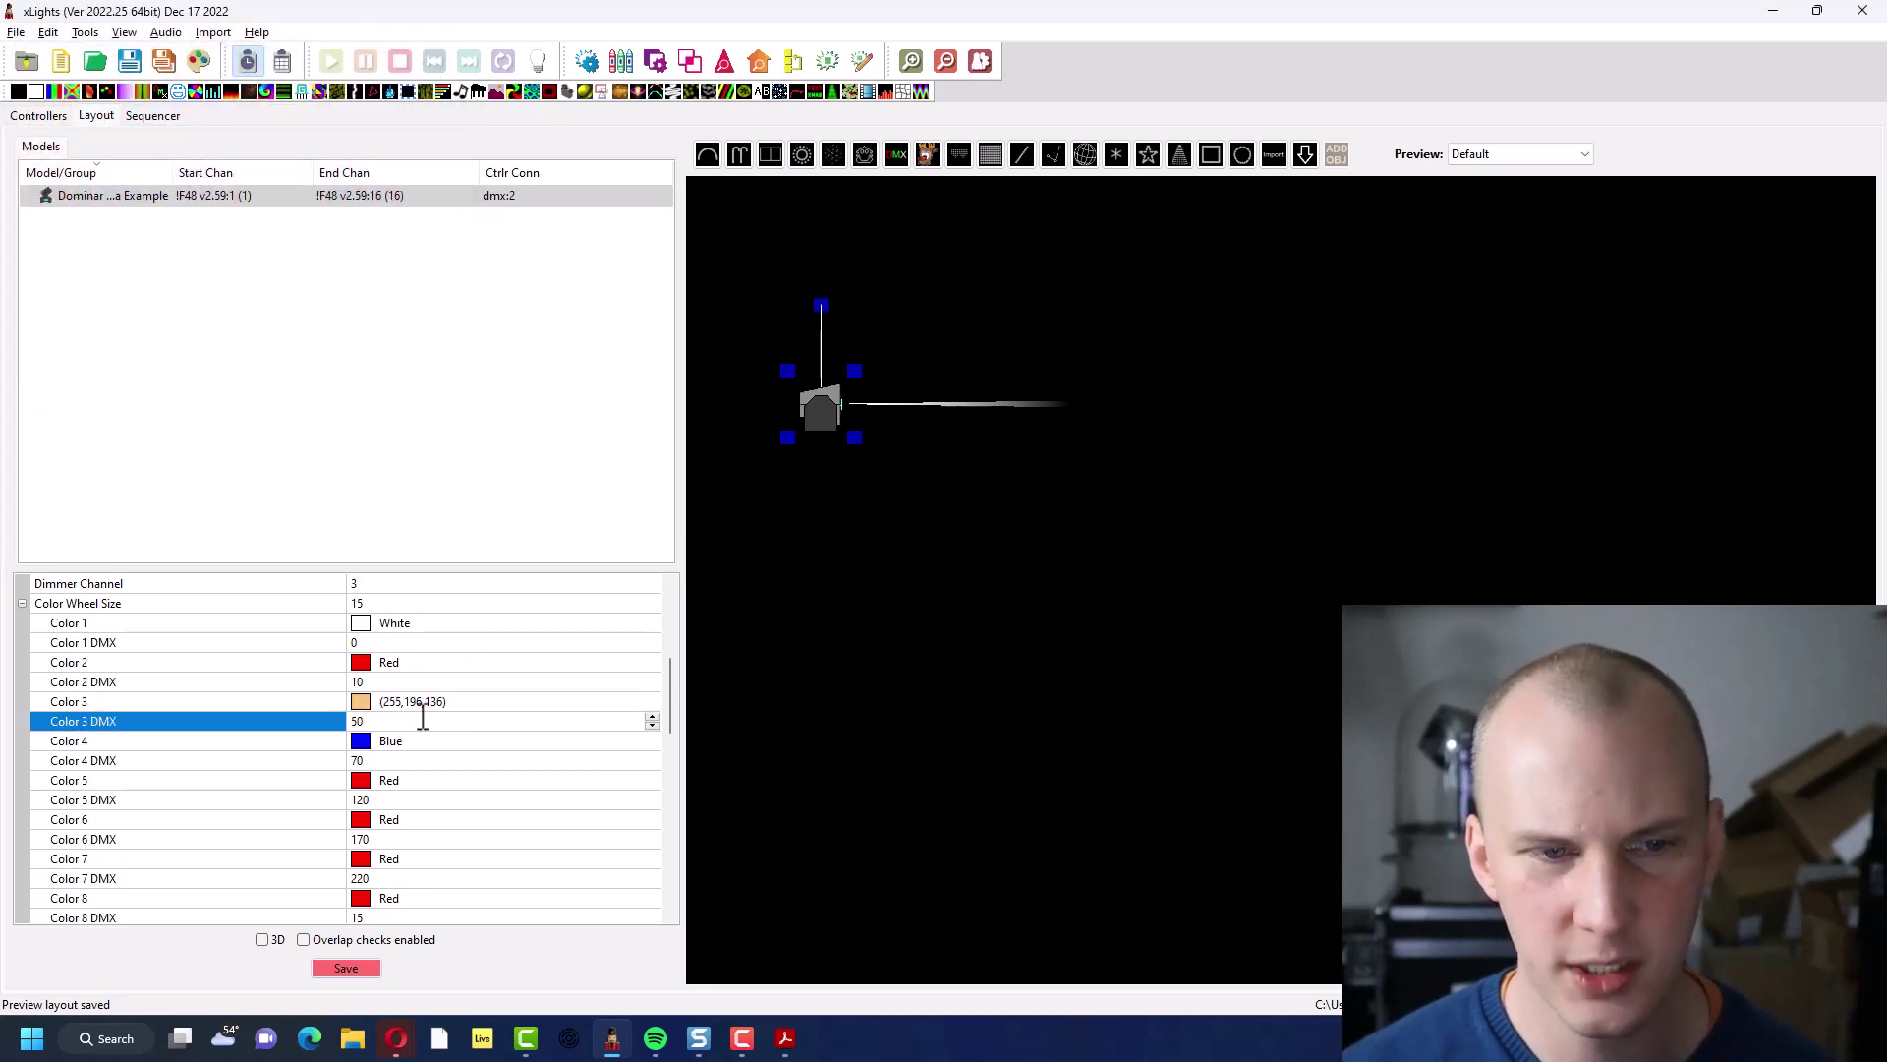
type("20")
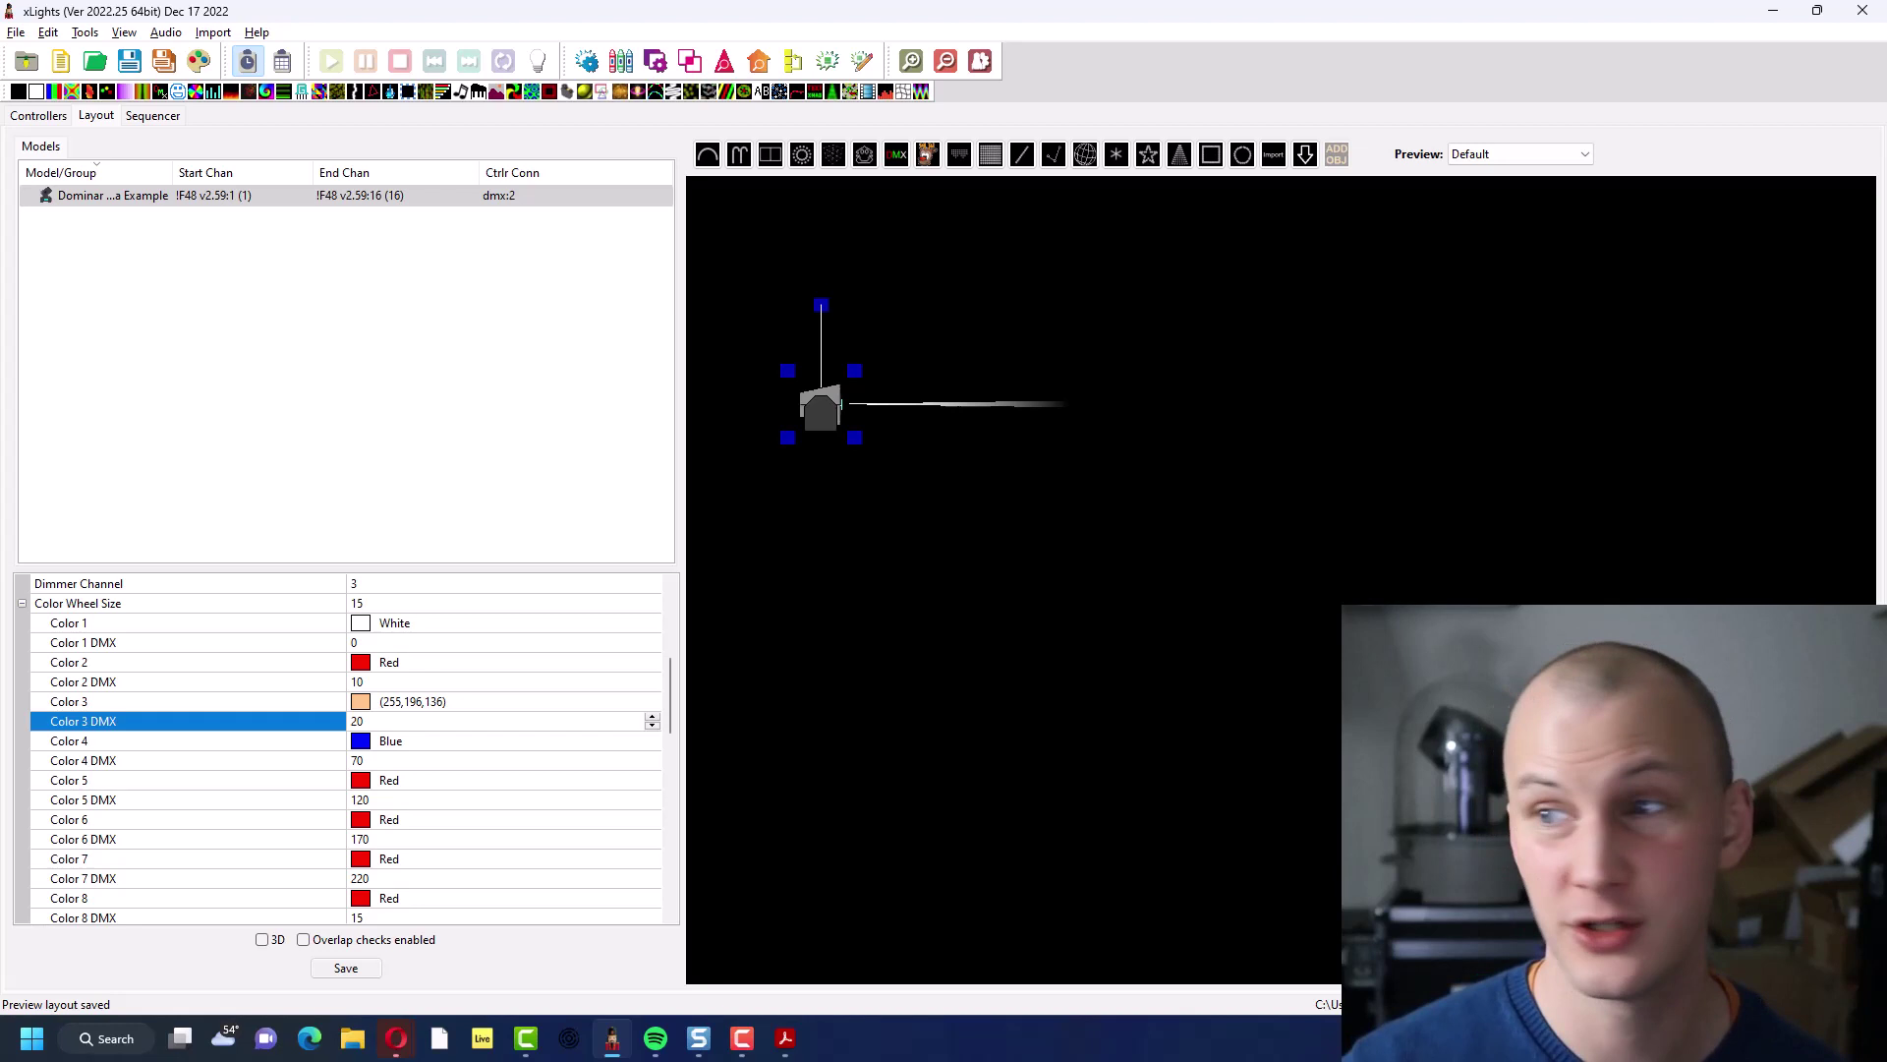
scroll(344, 747, "down", 7)
left_click(419, 760)
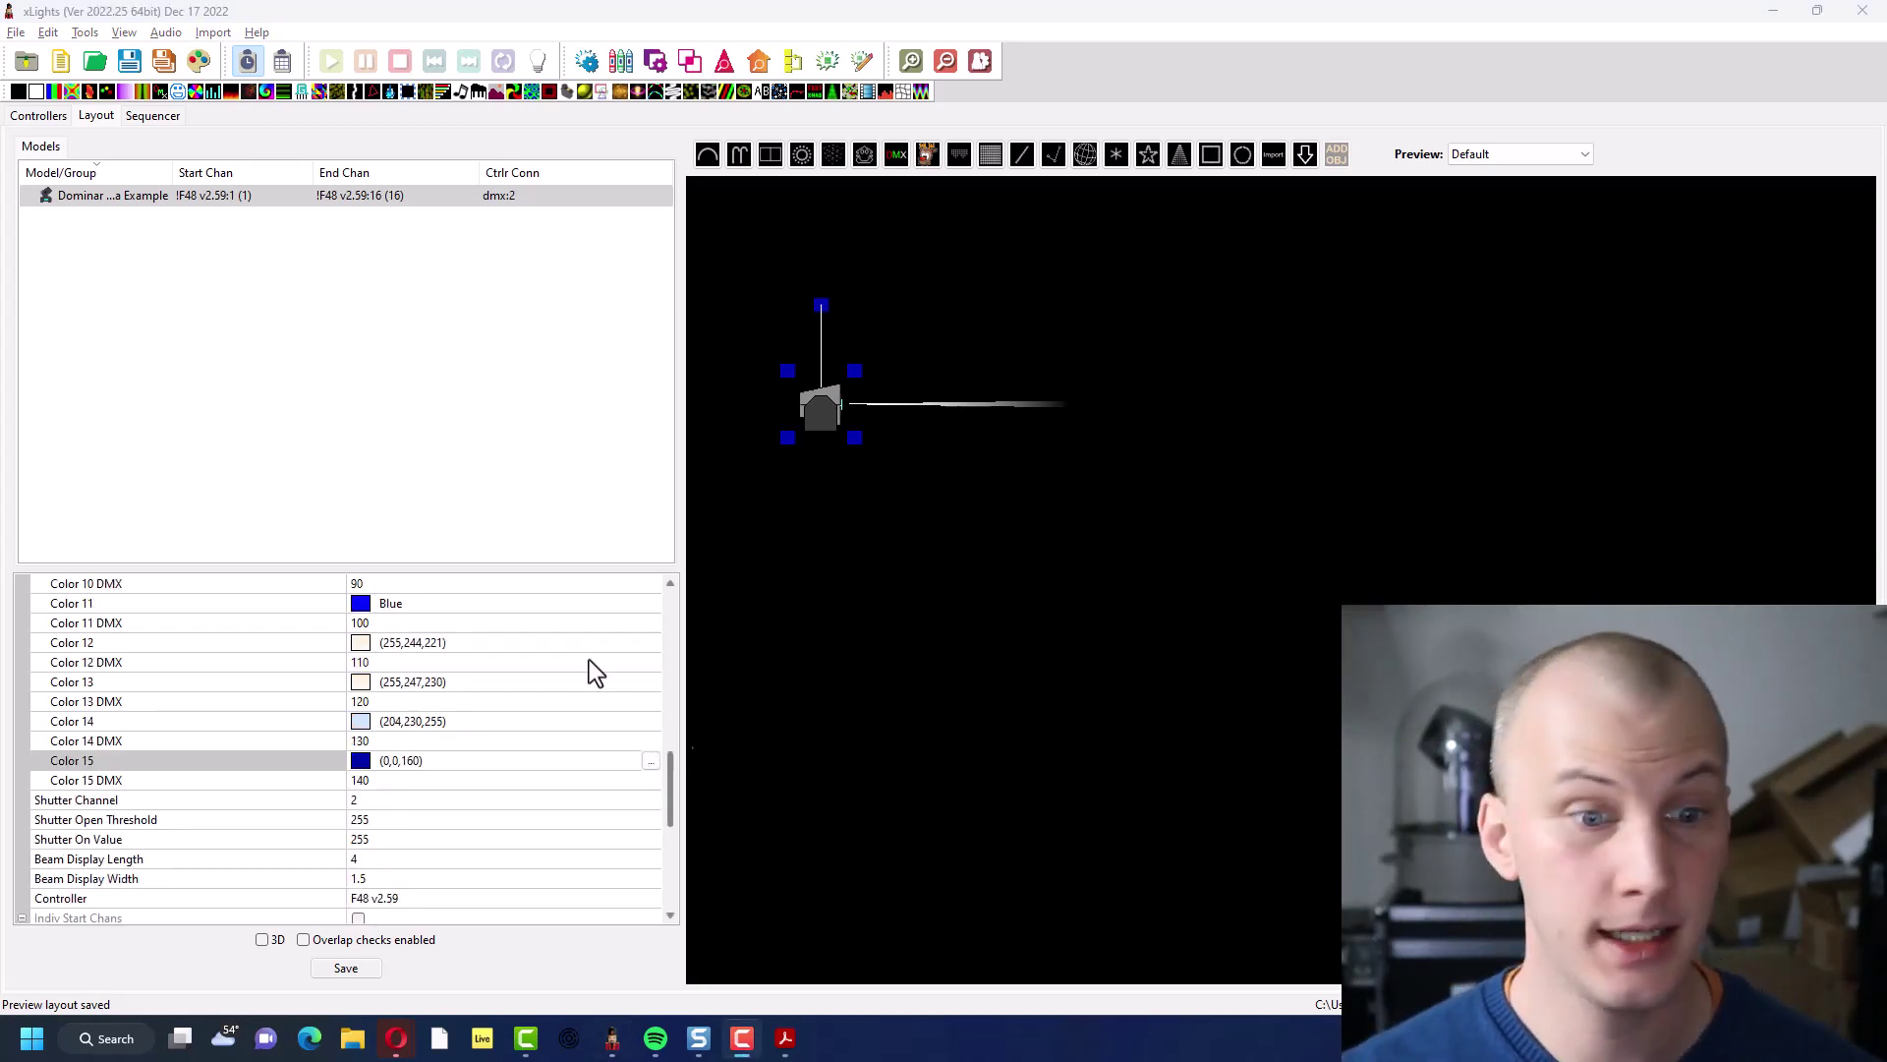
scroll(330, 681, "up", 7)
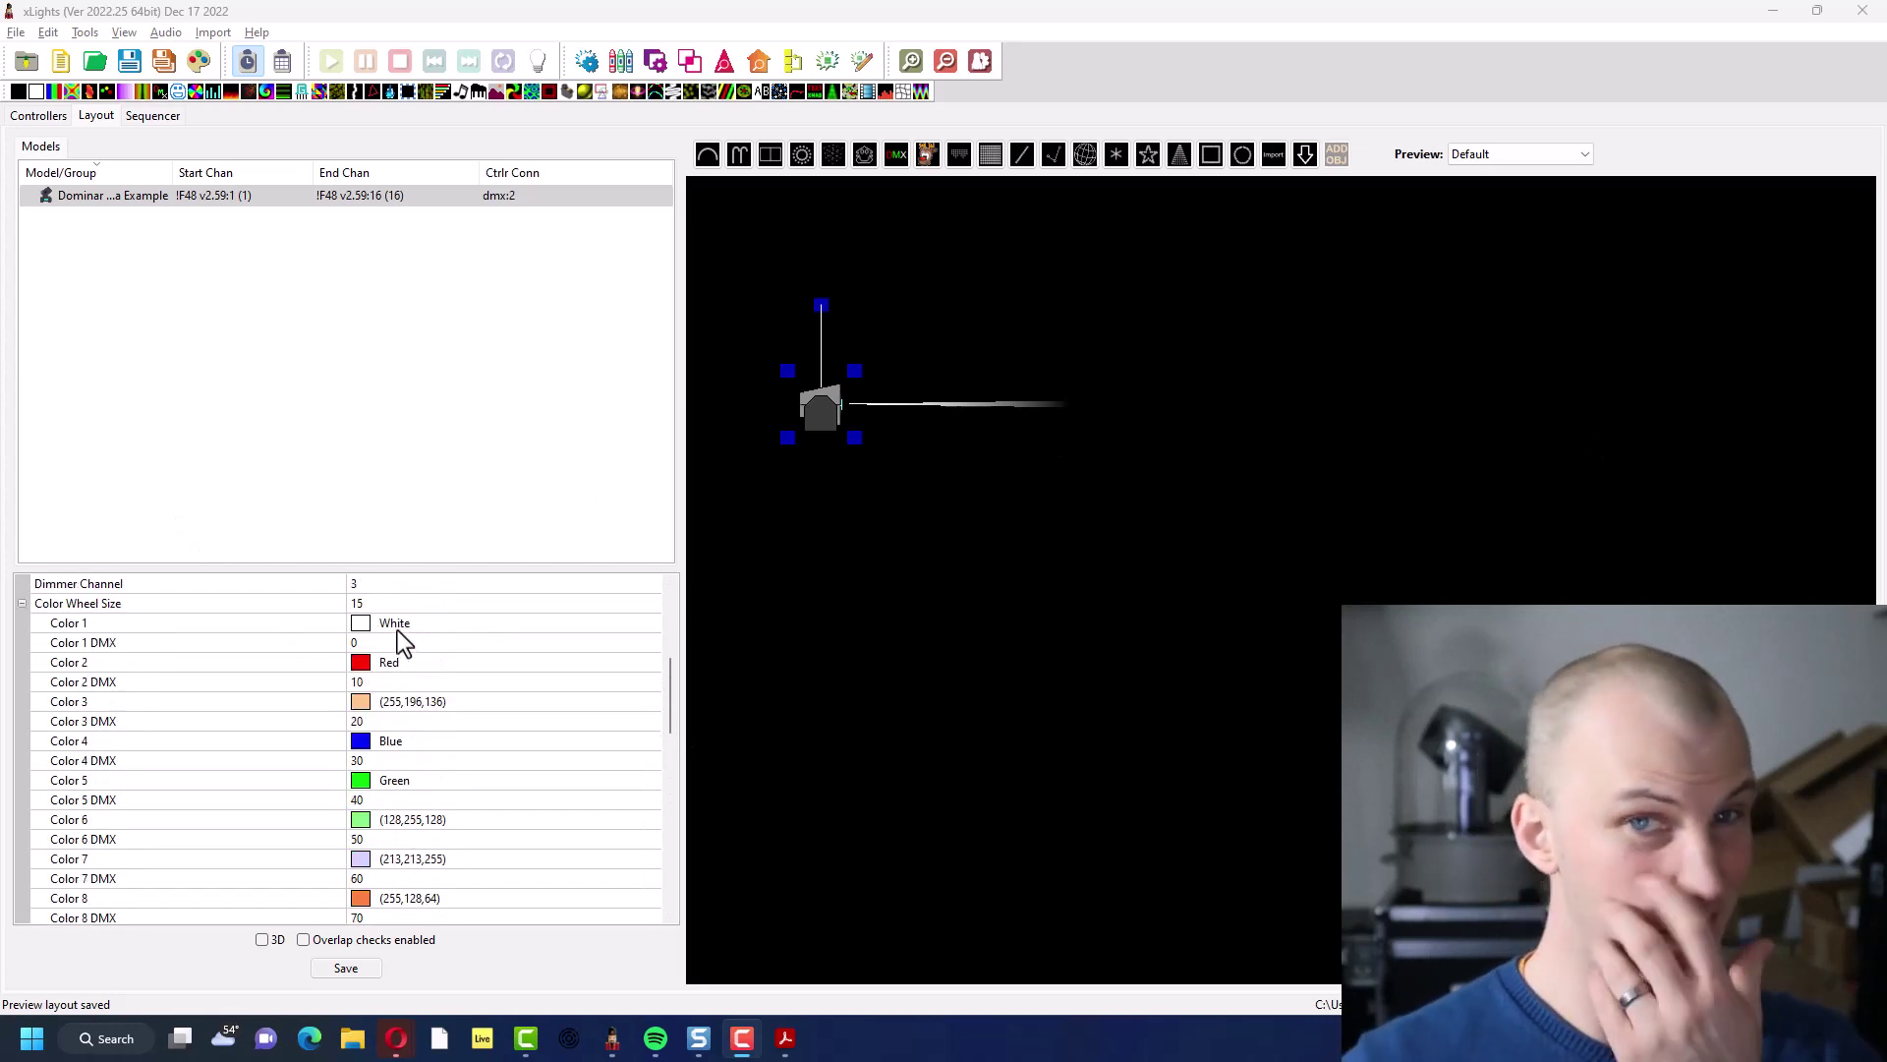
scroll(403, 658, "down", 5)
left_click(403, 662)
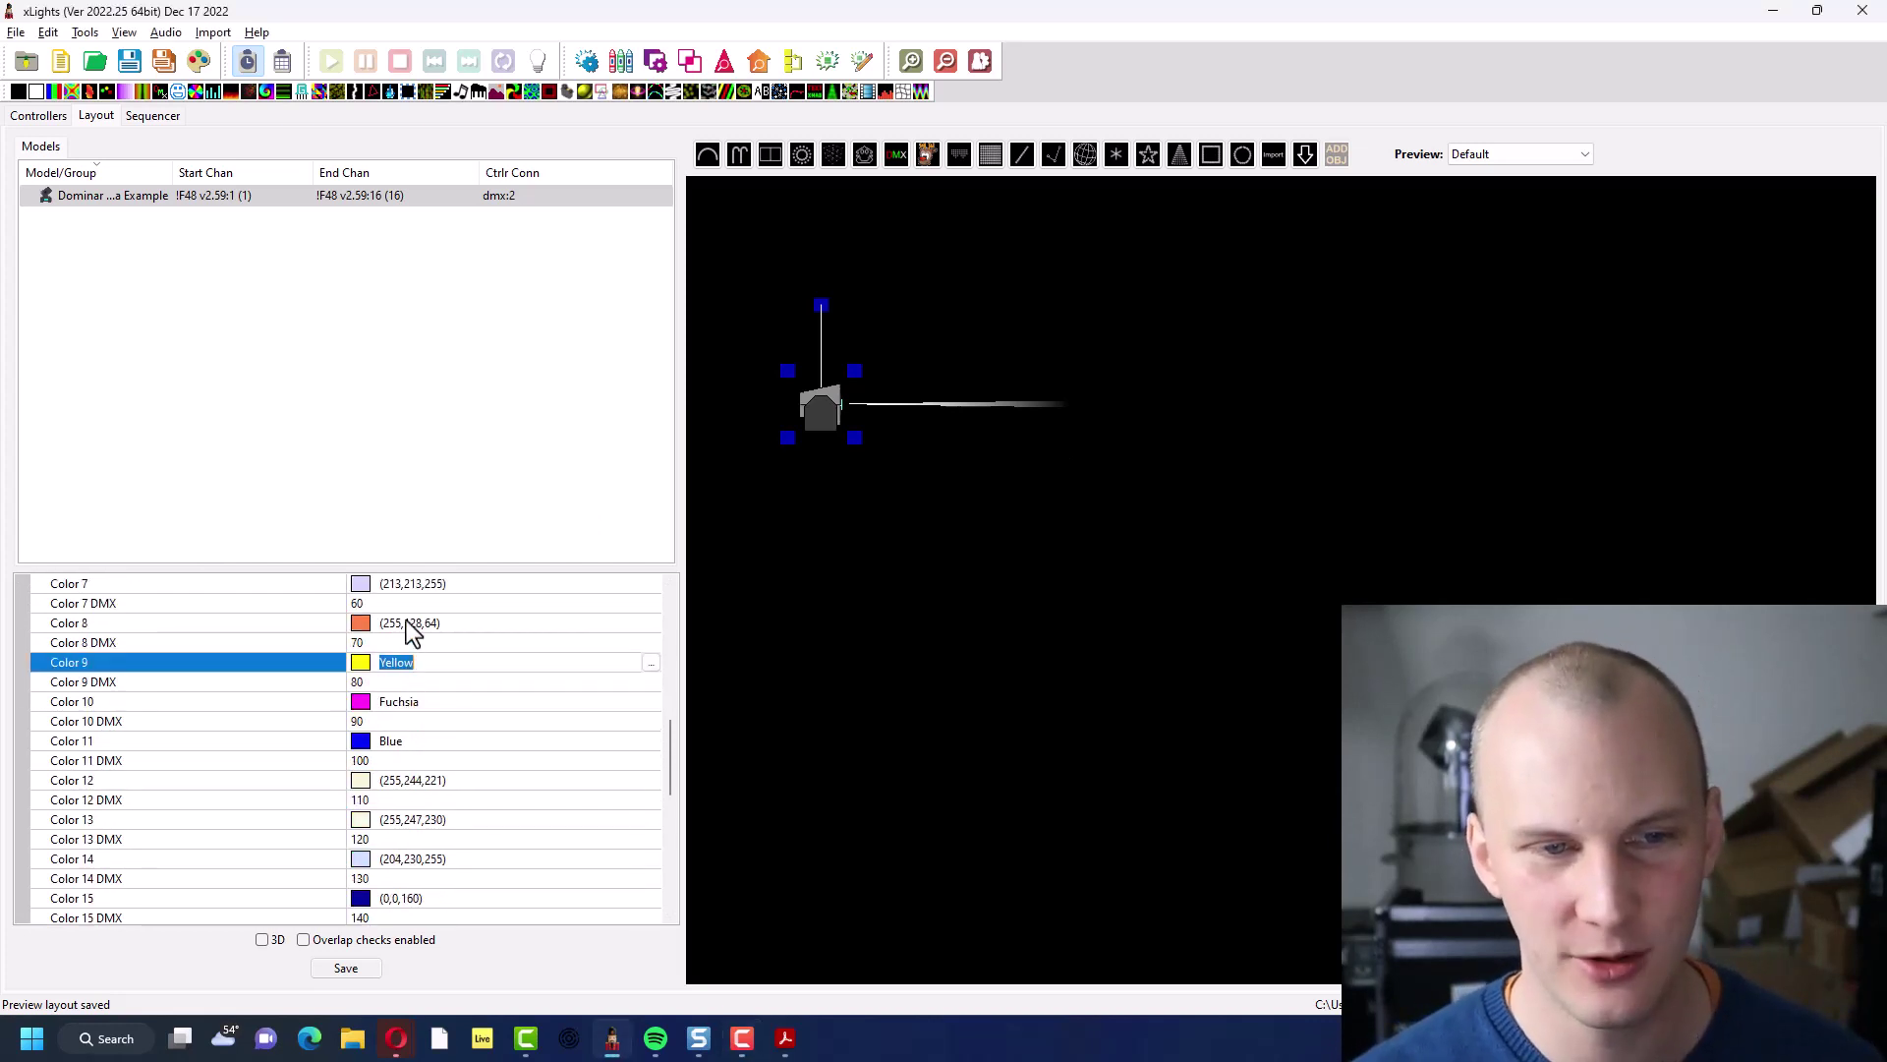
left_click(405, 622)
left_click(277, 606)
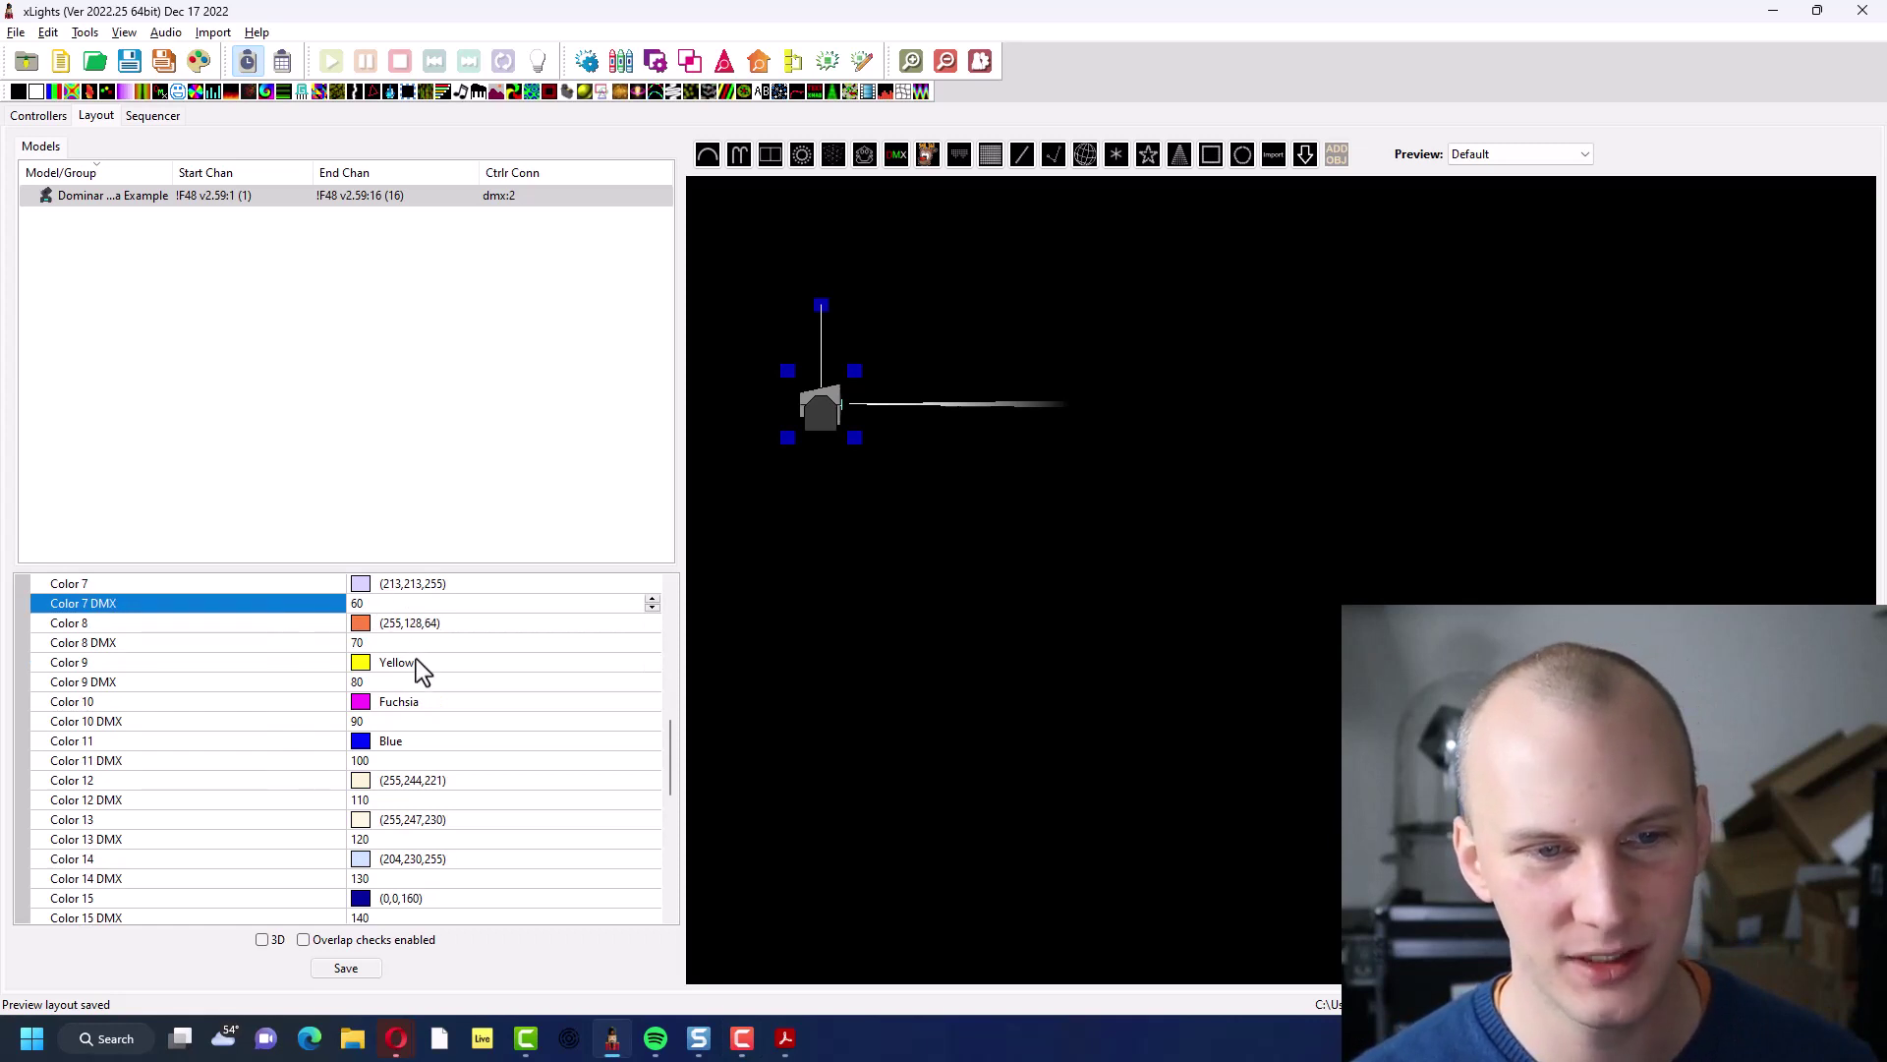
left_click(405, 702)
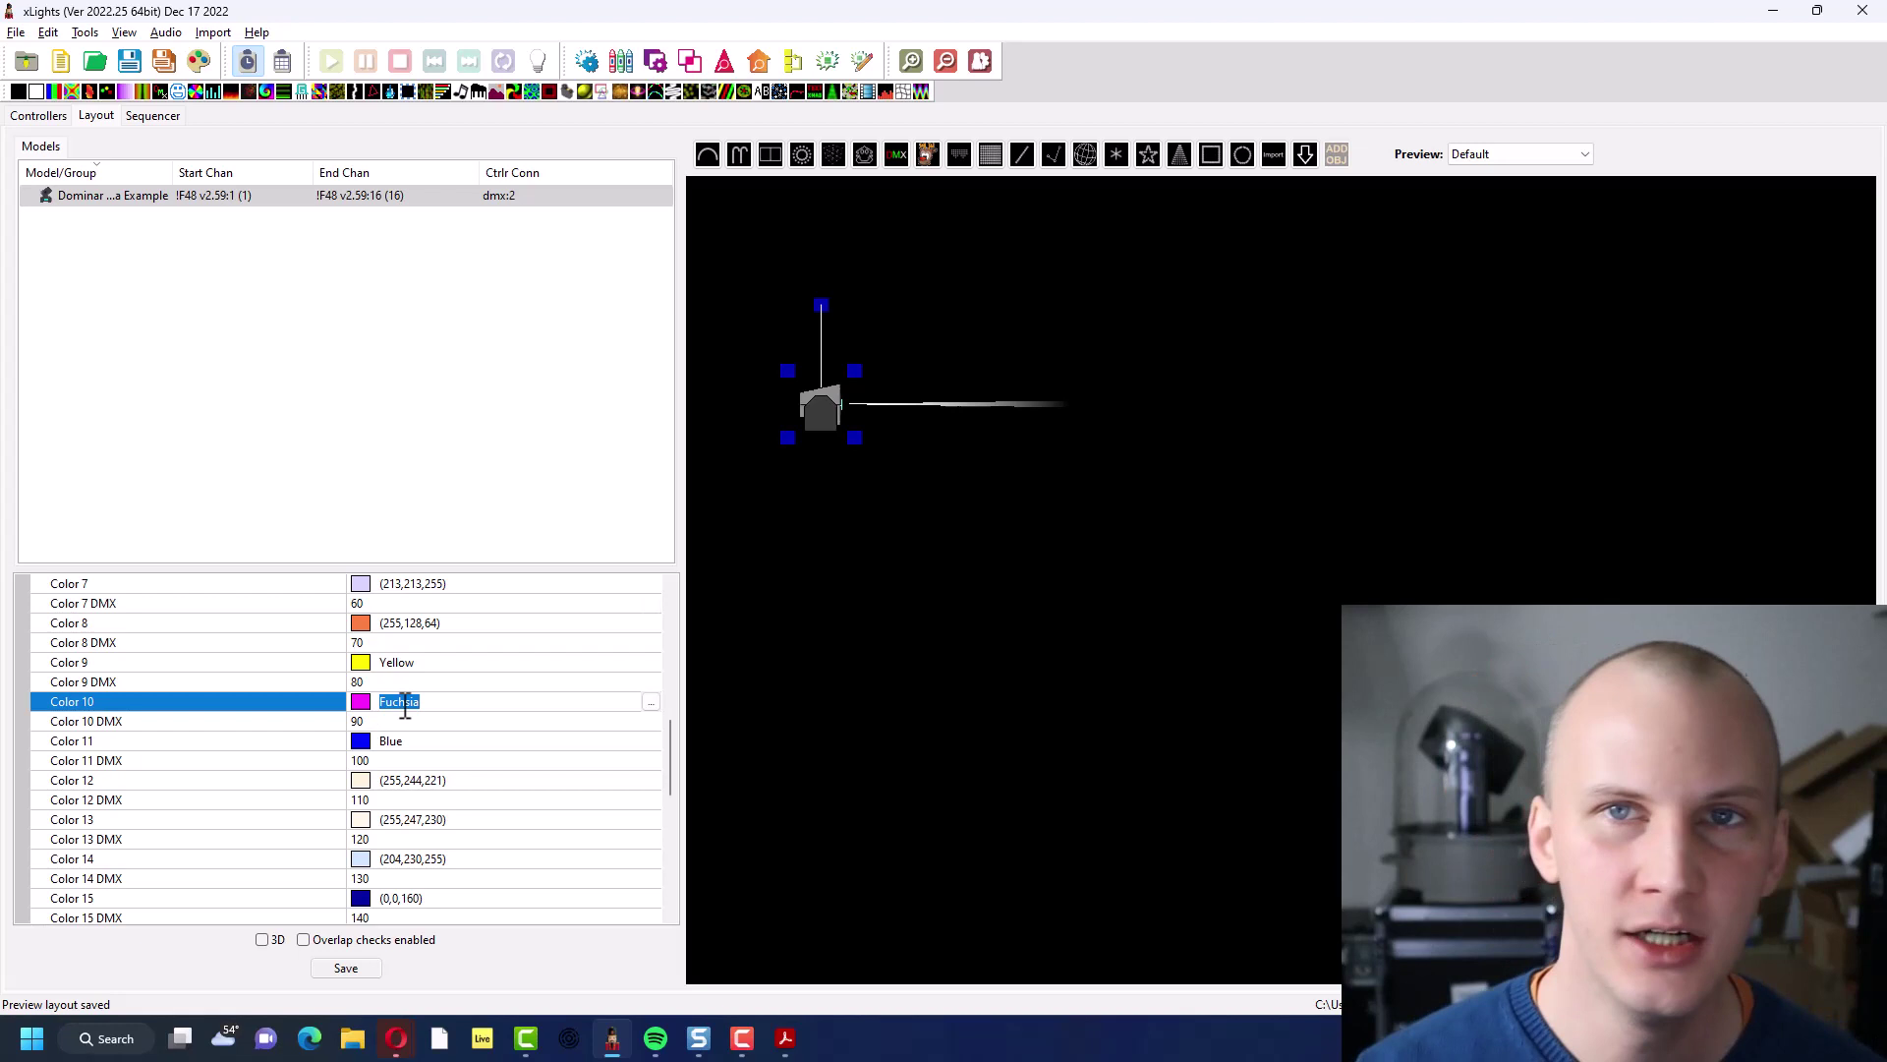
scroll(438, 751, "down", 10)
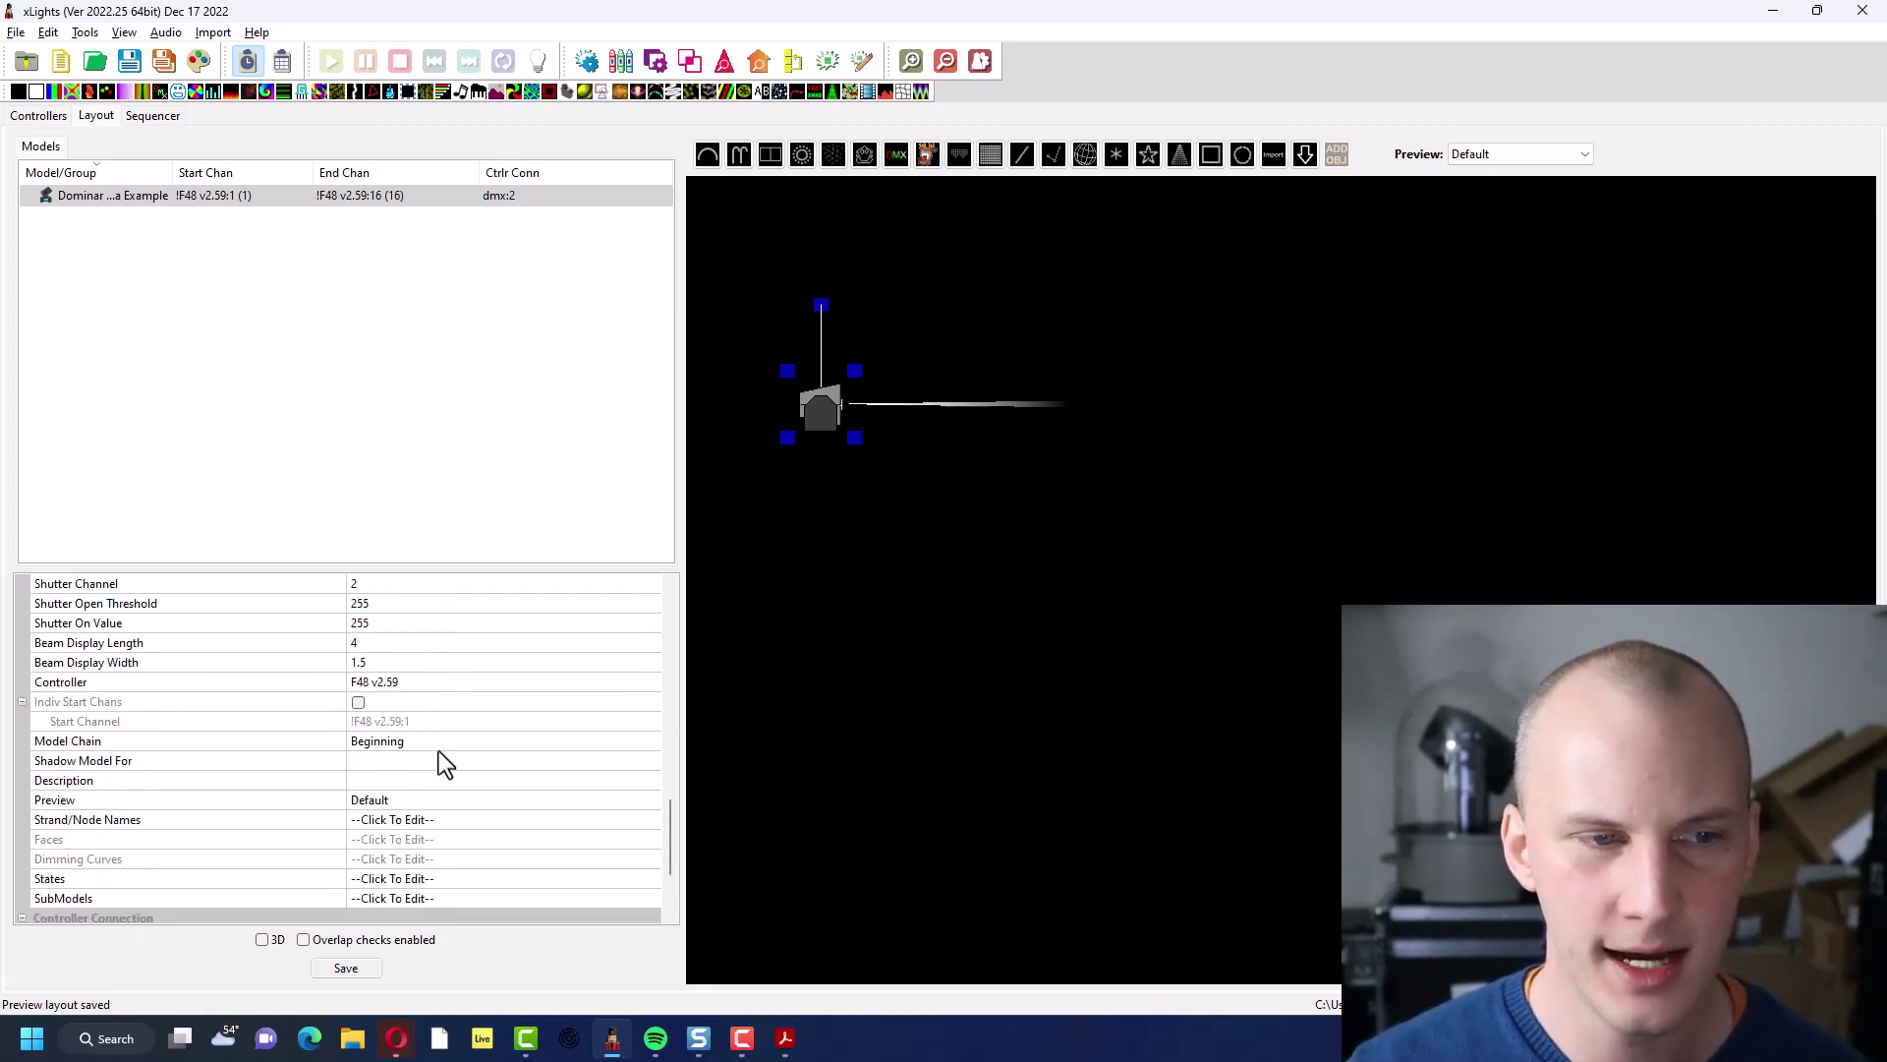
scroll(438, 751, "up", 1)
scroll(340, 810, "down", 3)
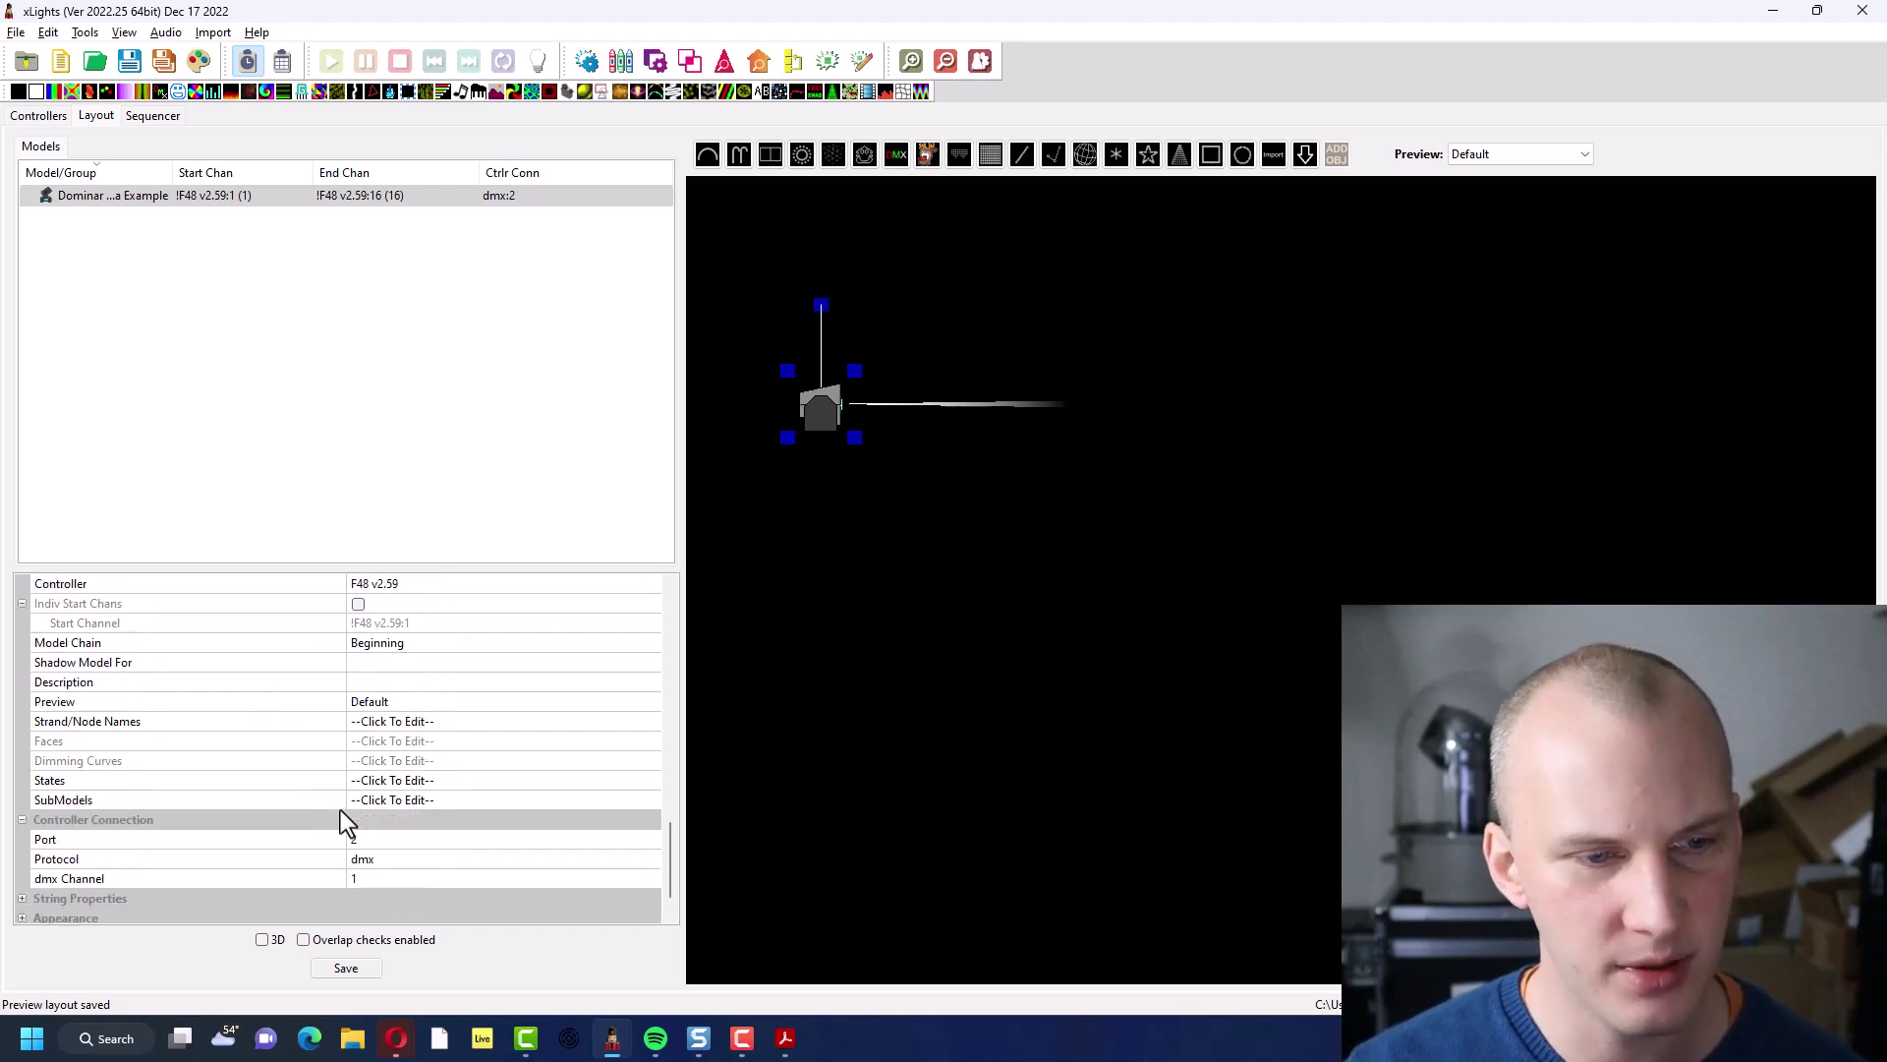
scroll(341, 810, "up", 6)
scroll(340, 819, "up", 10)
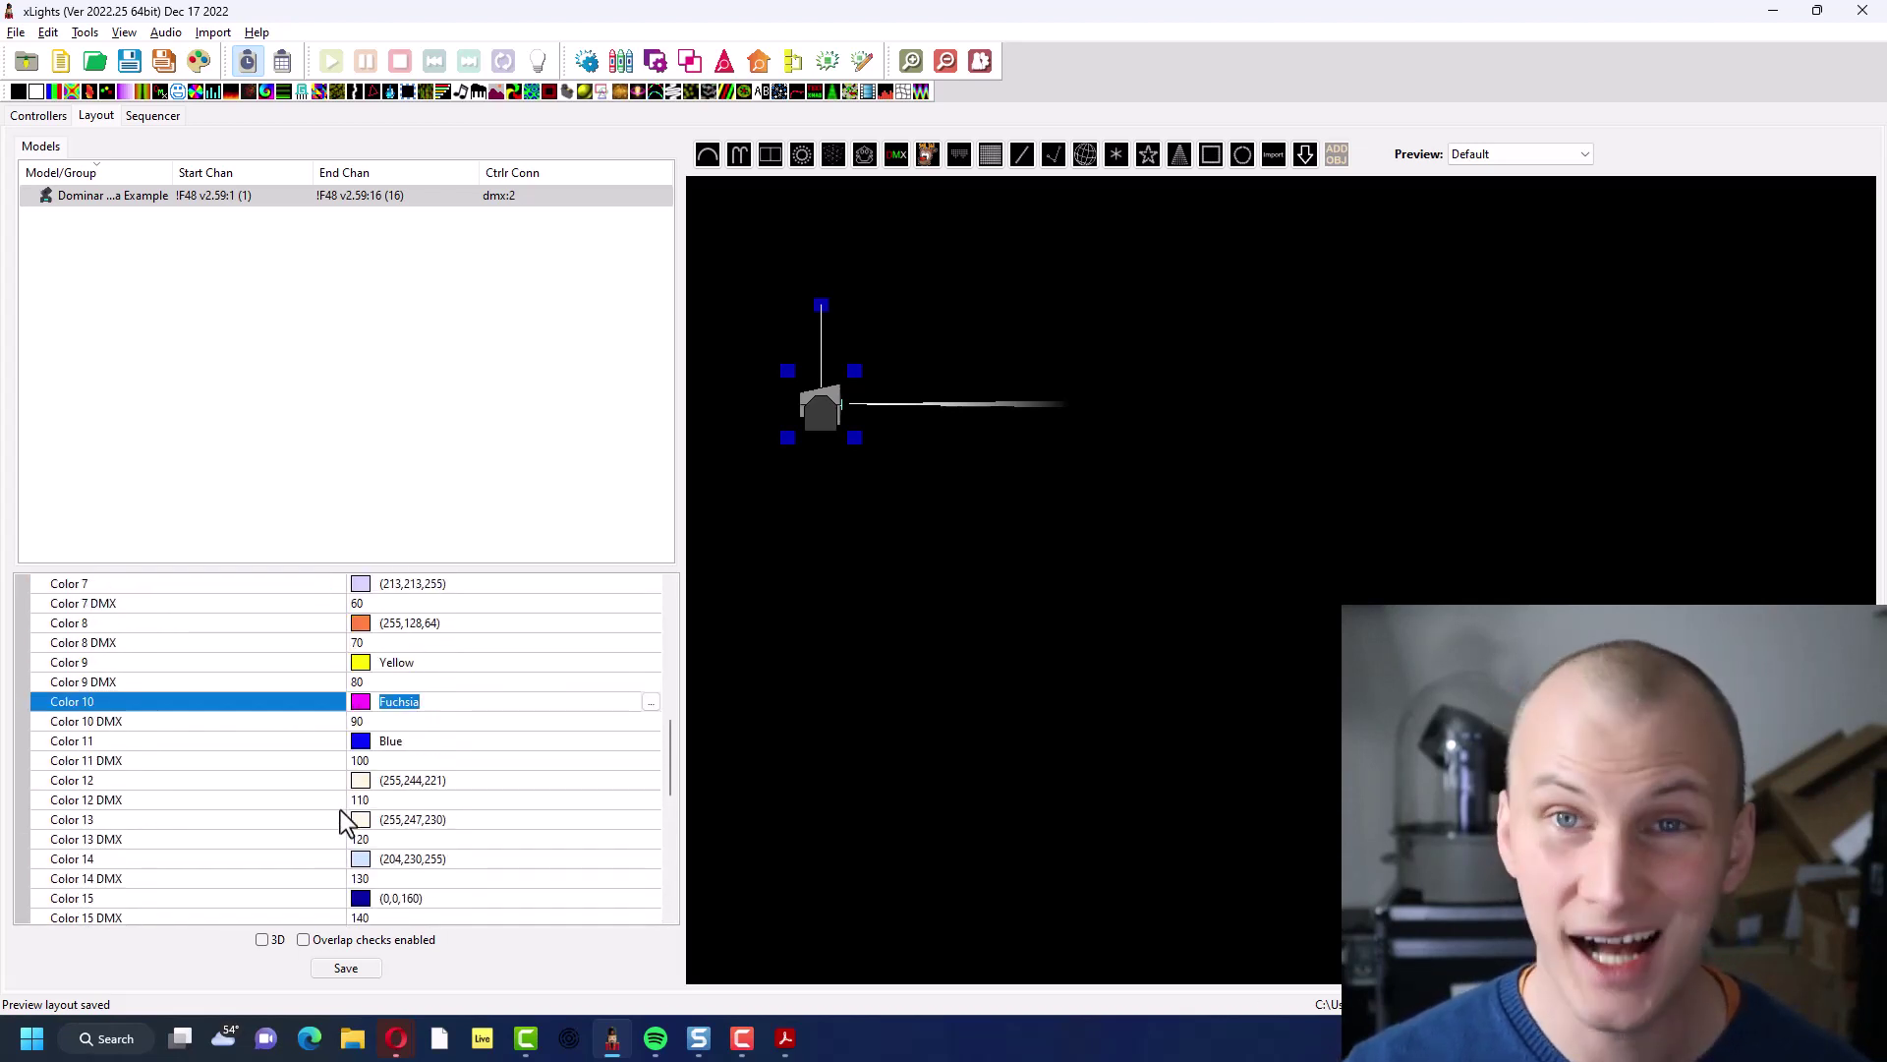
scroll(340, 810, "up", 1)
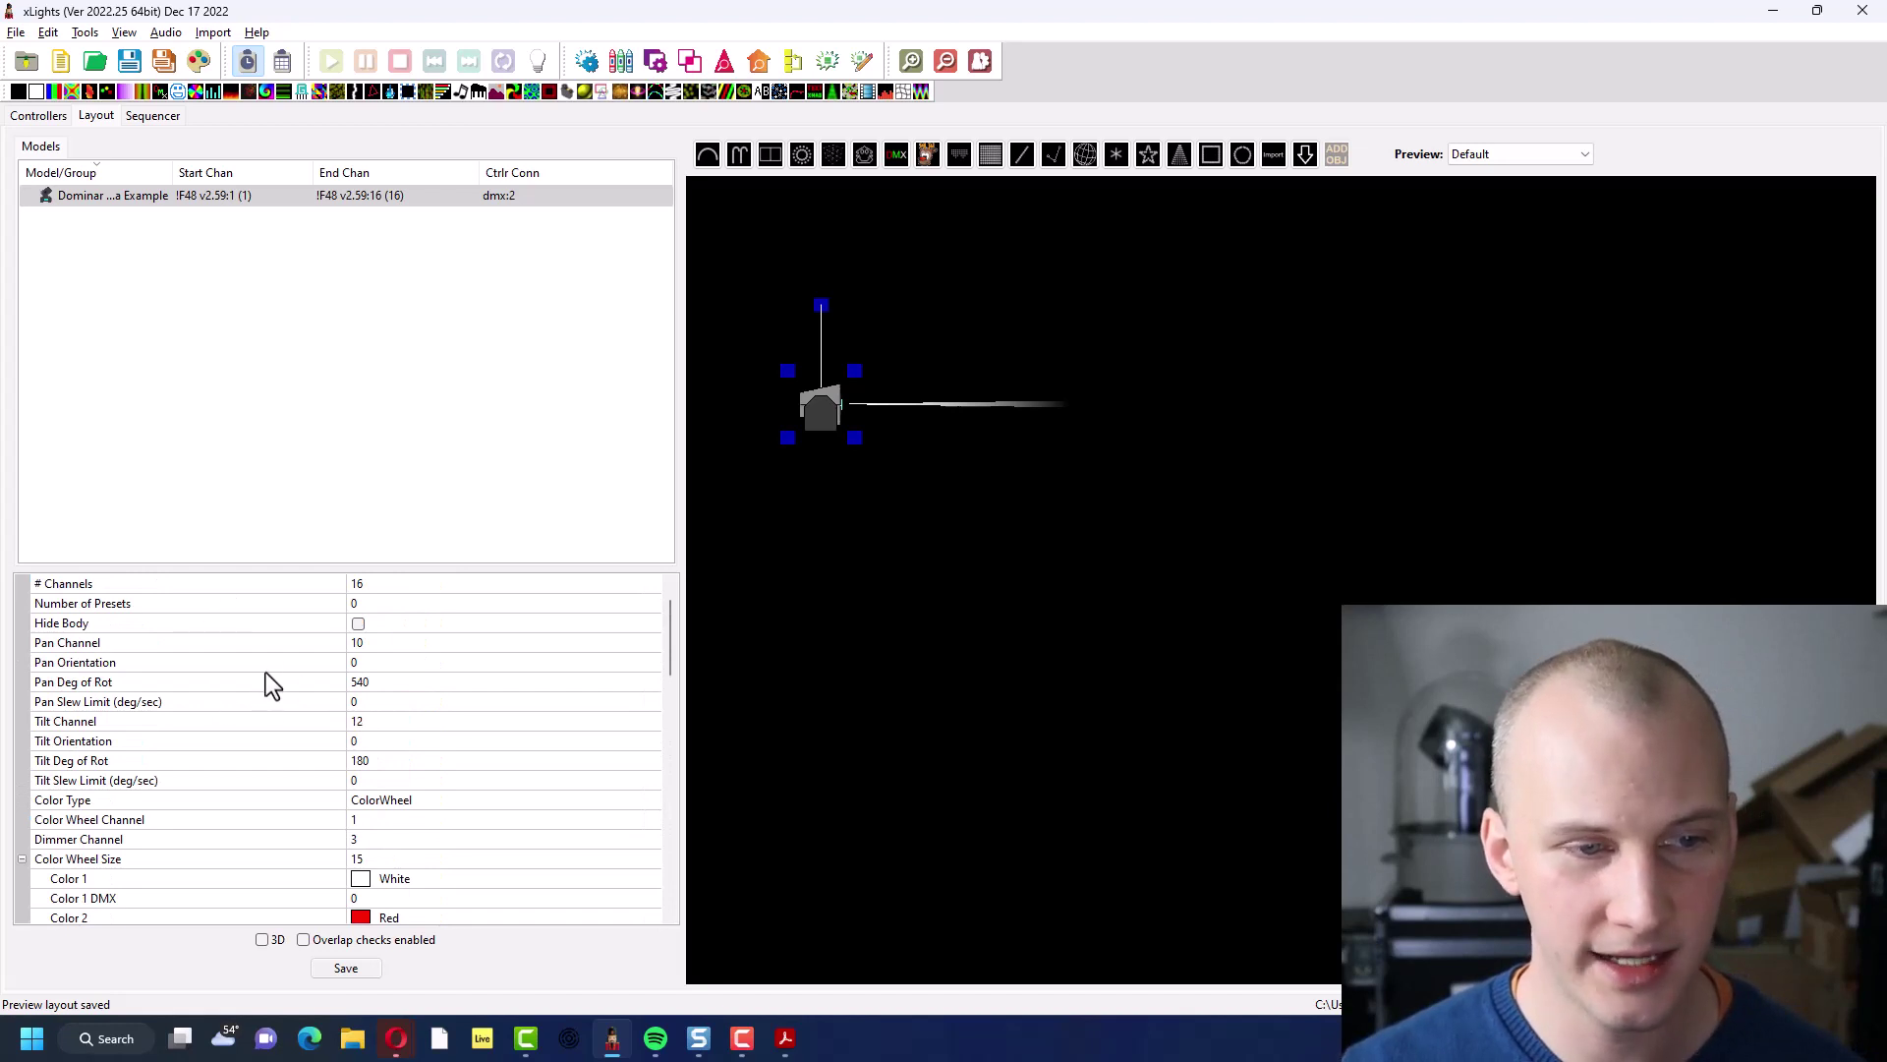
left_click(238, 662)
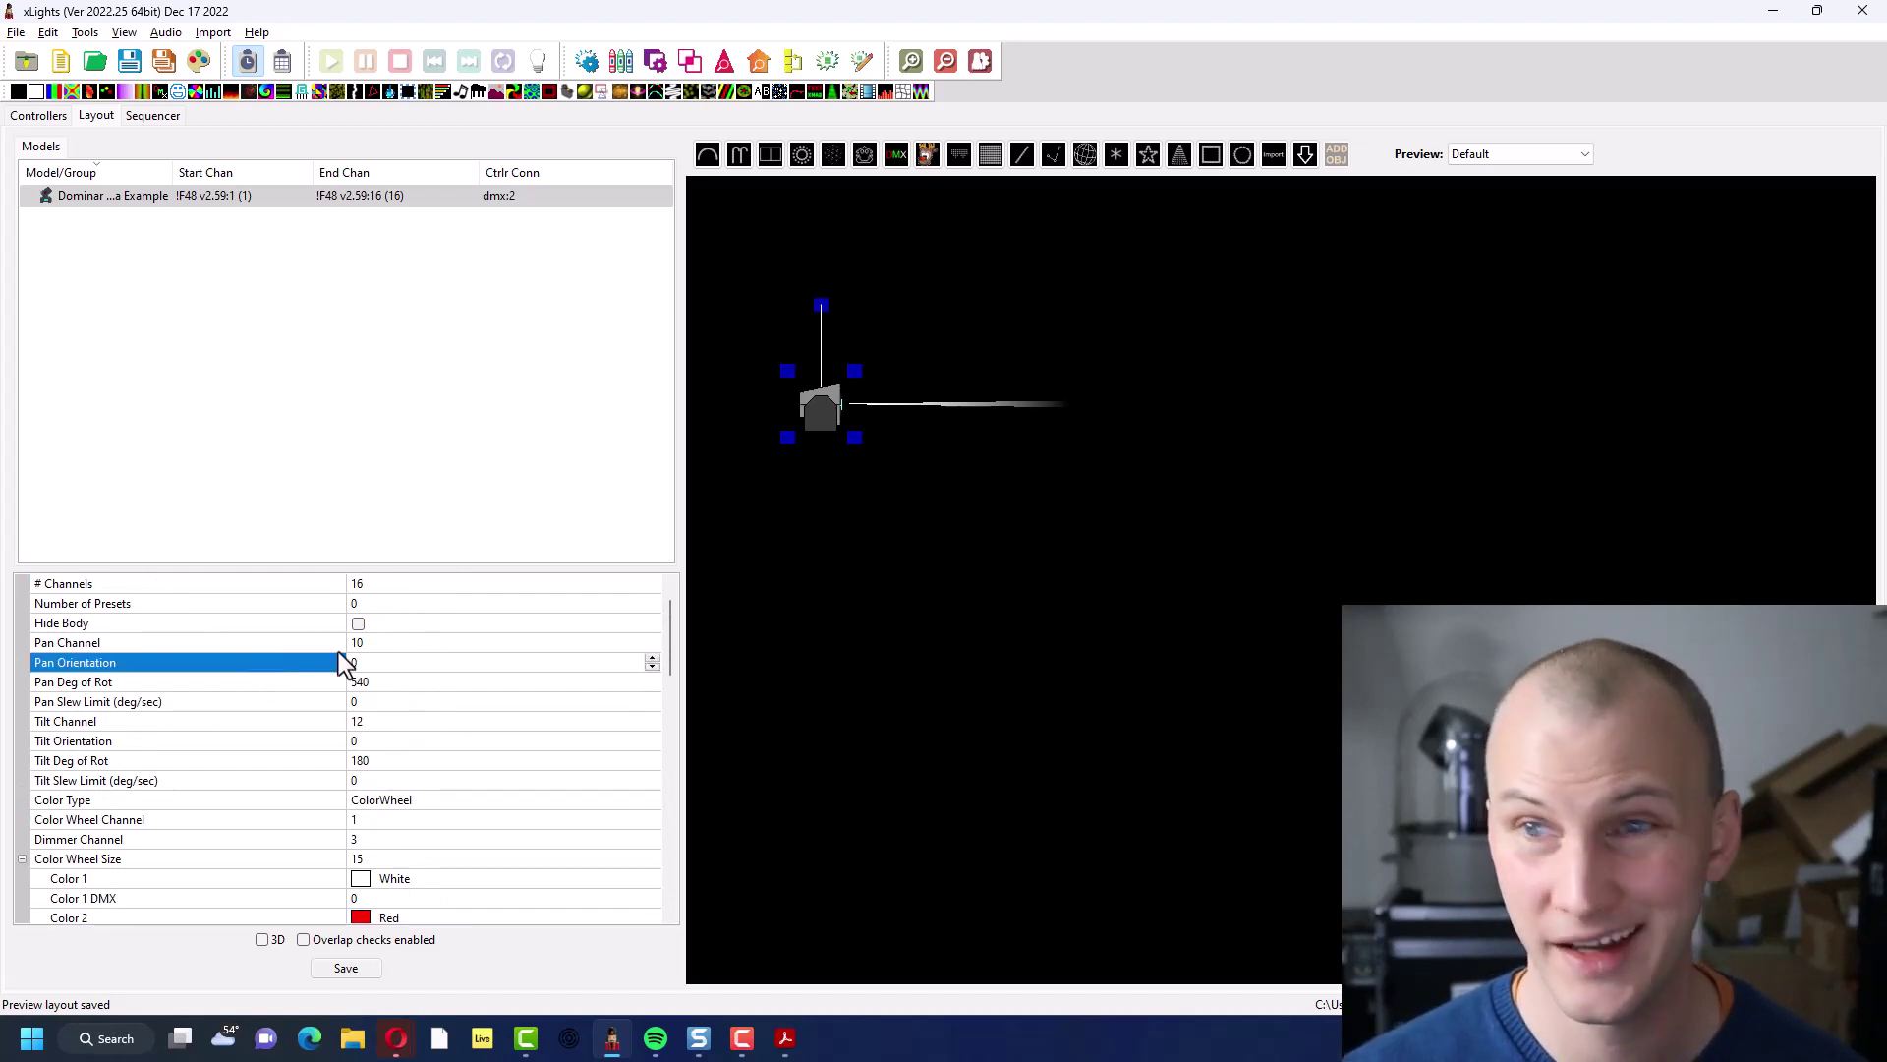
key("alt+Tab")
key("alt+Tab")
key("alt+Tab")
key("alt+Tab")
key("alt+Tab")
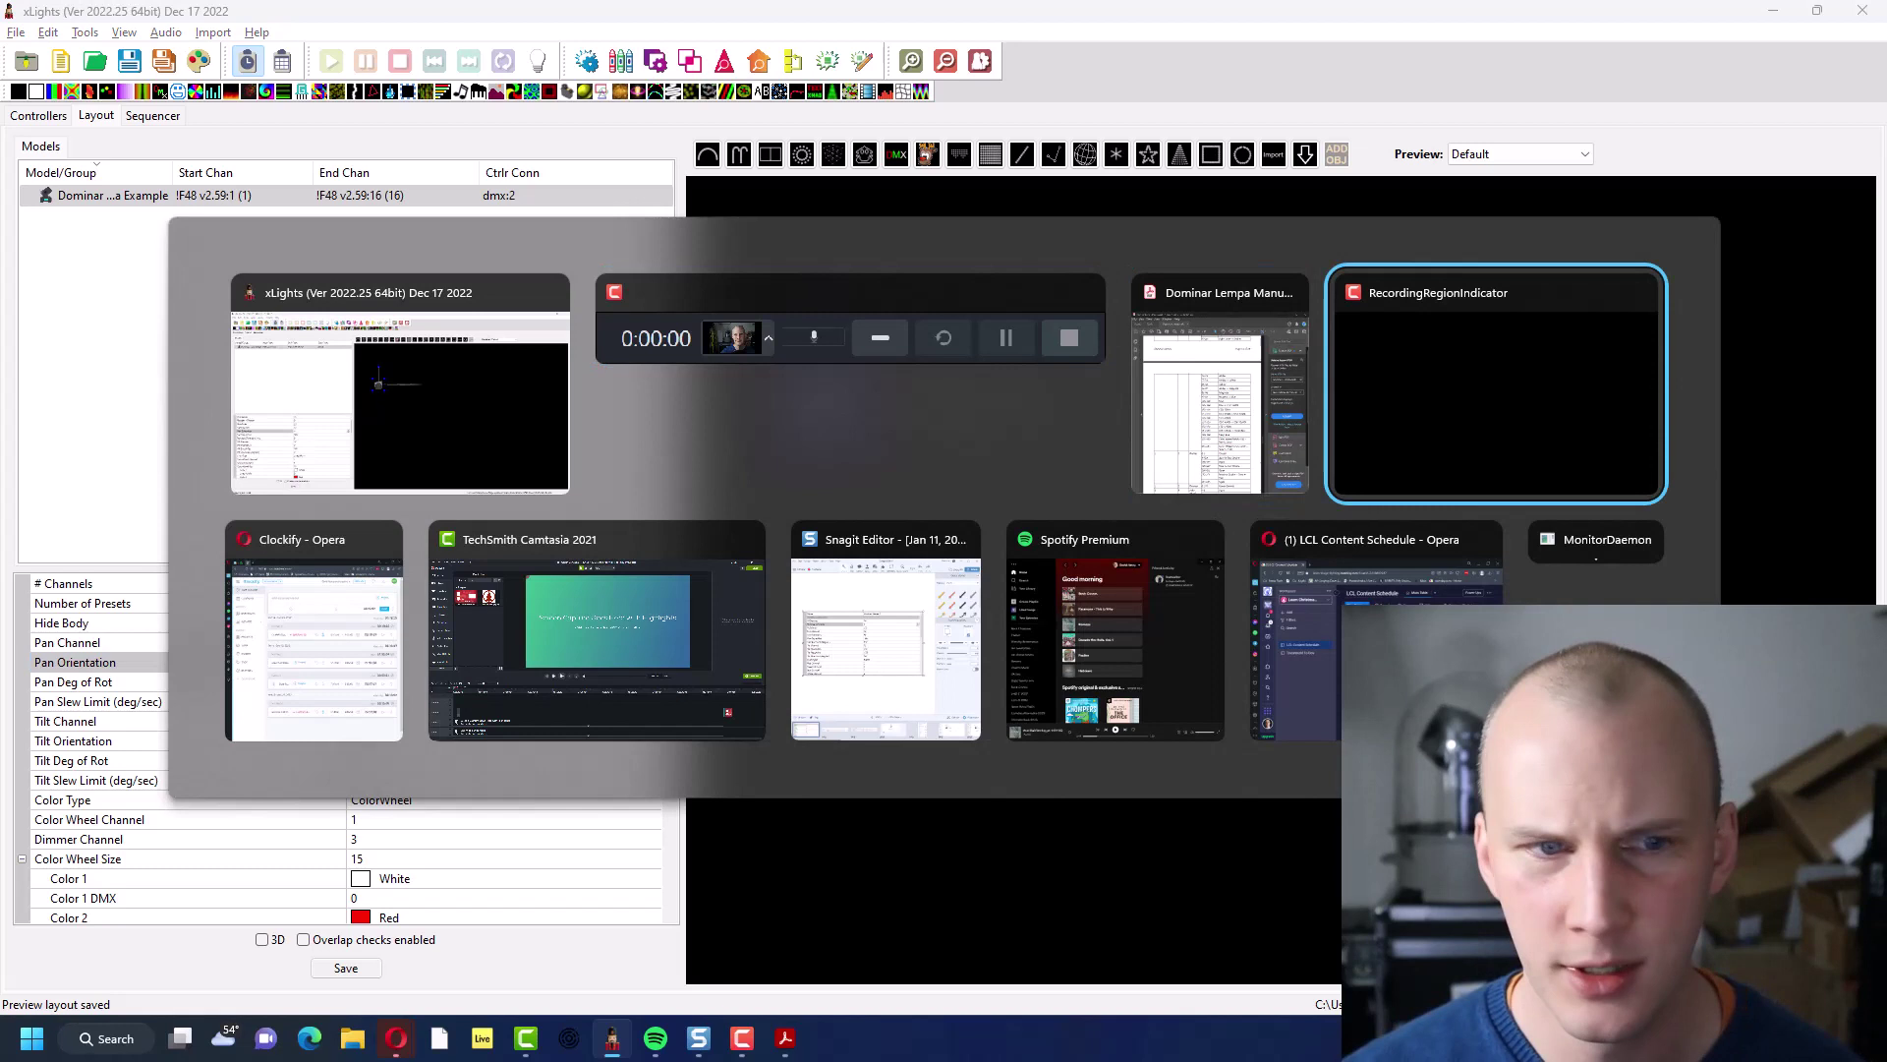
key("Escape")
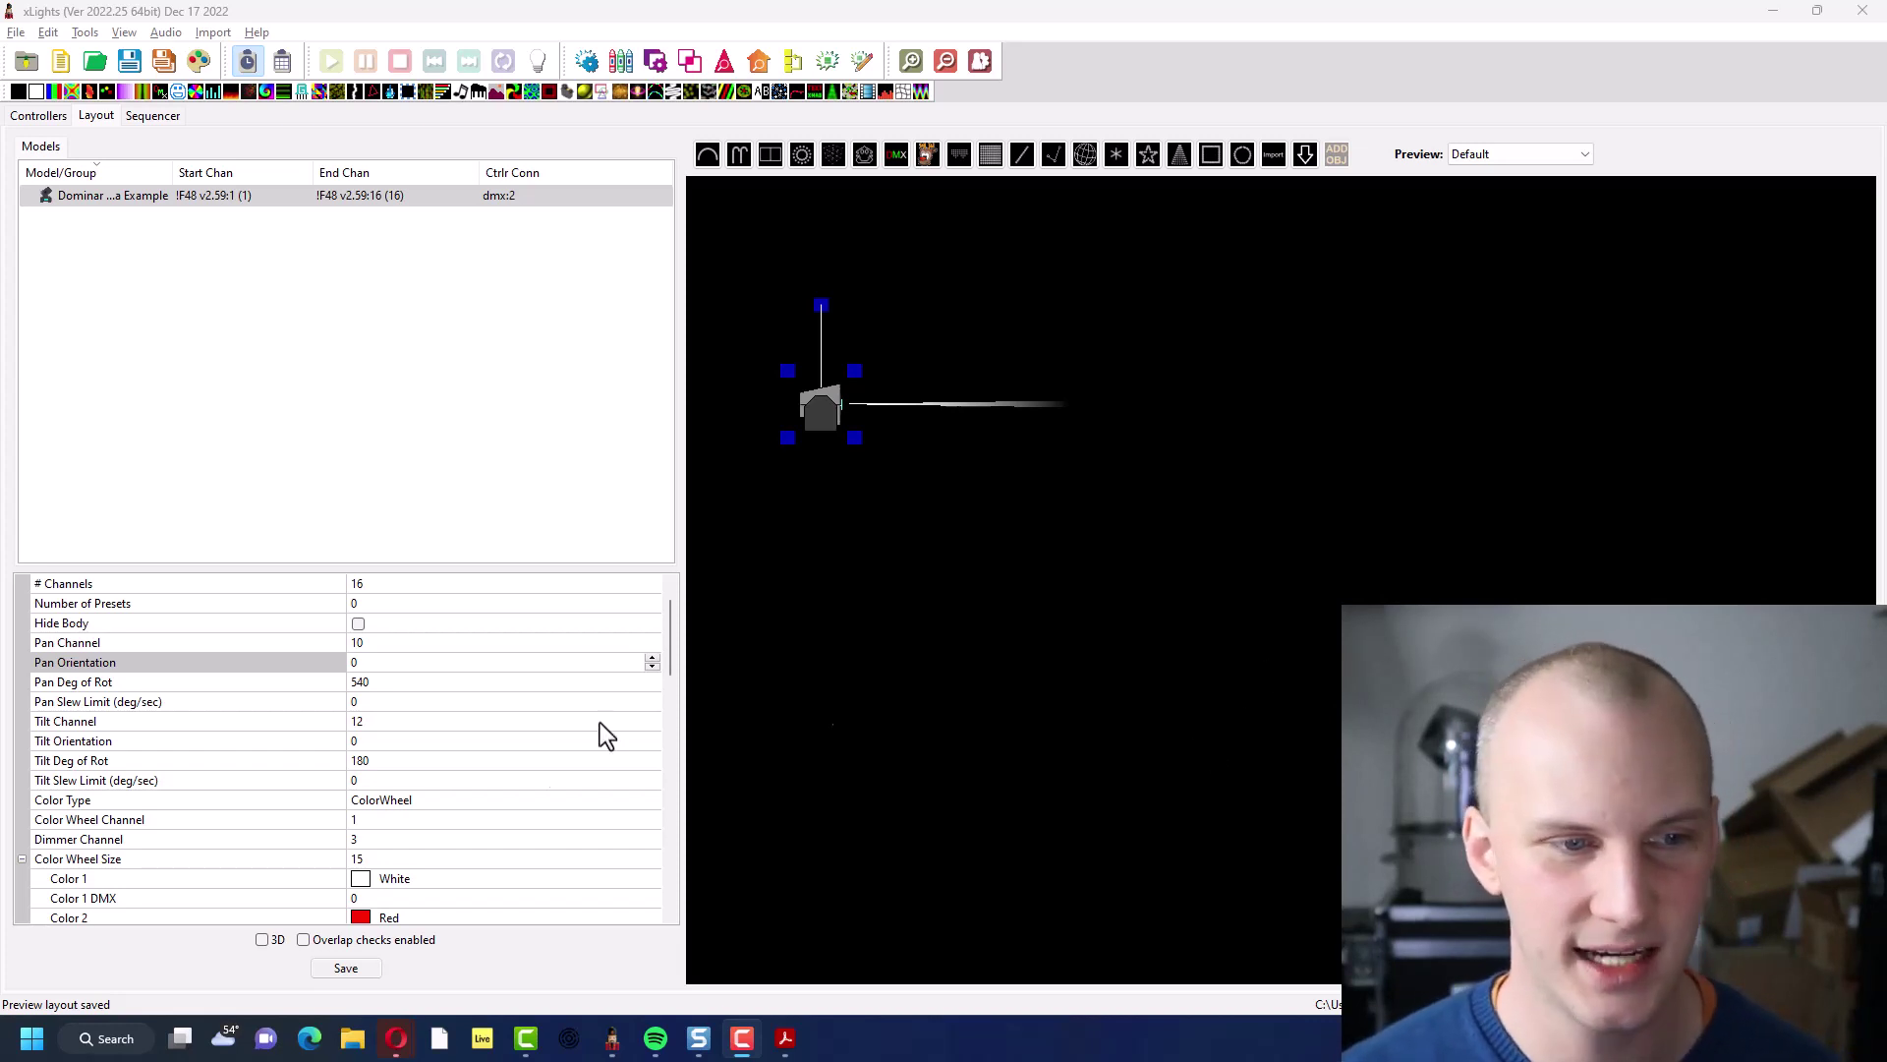
left_click(236, 678)
left_click(249, 698)
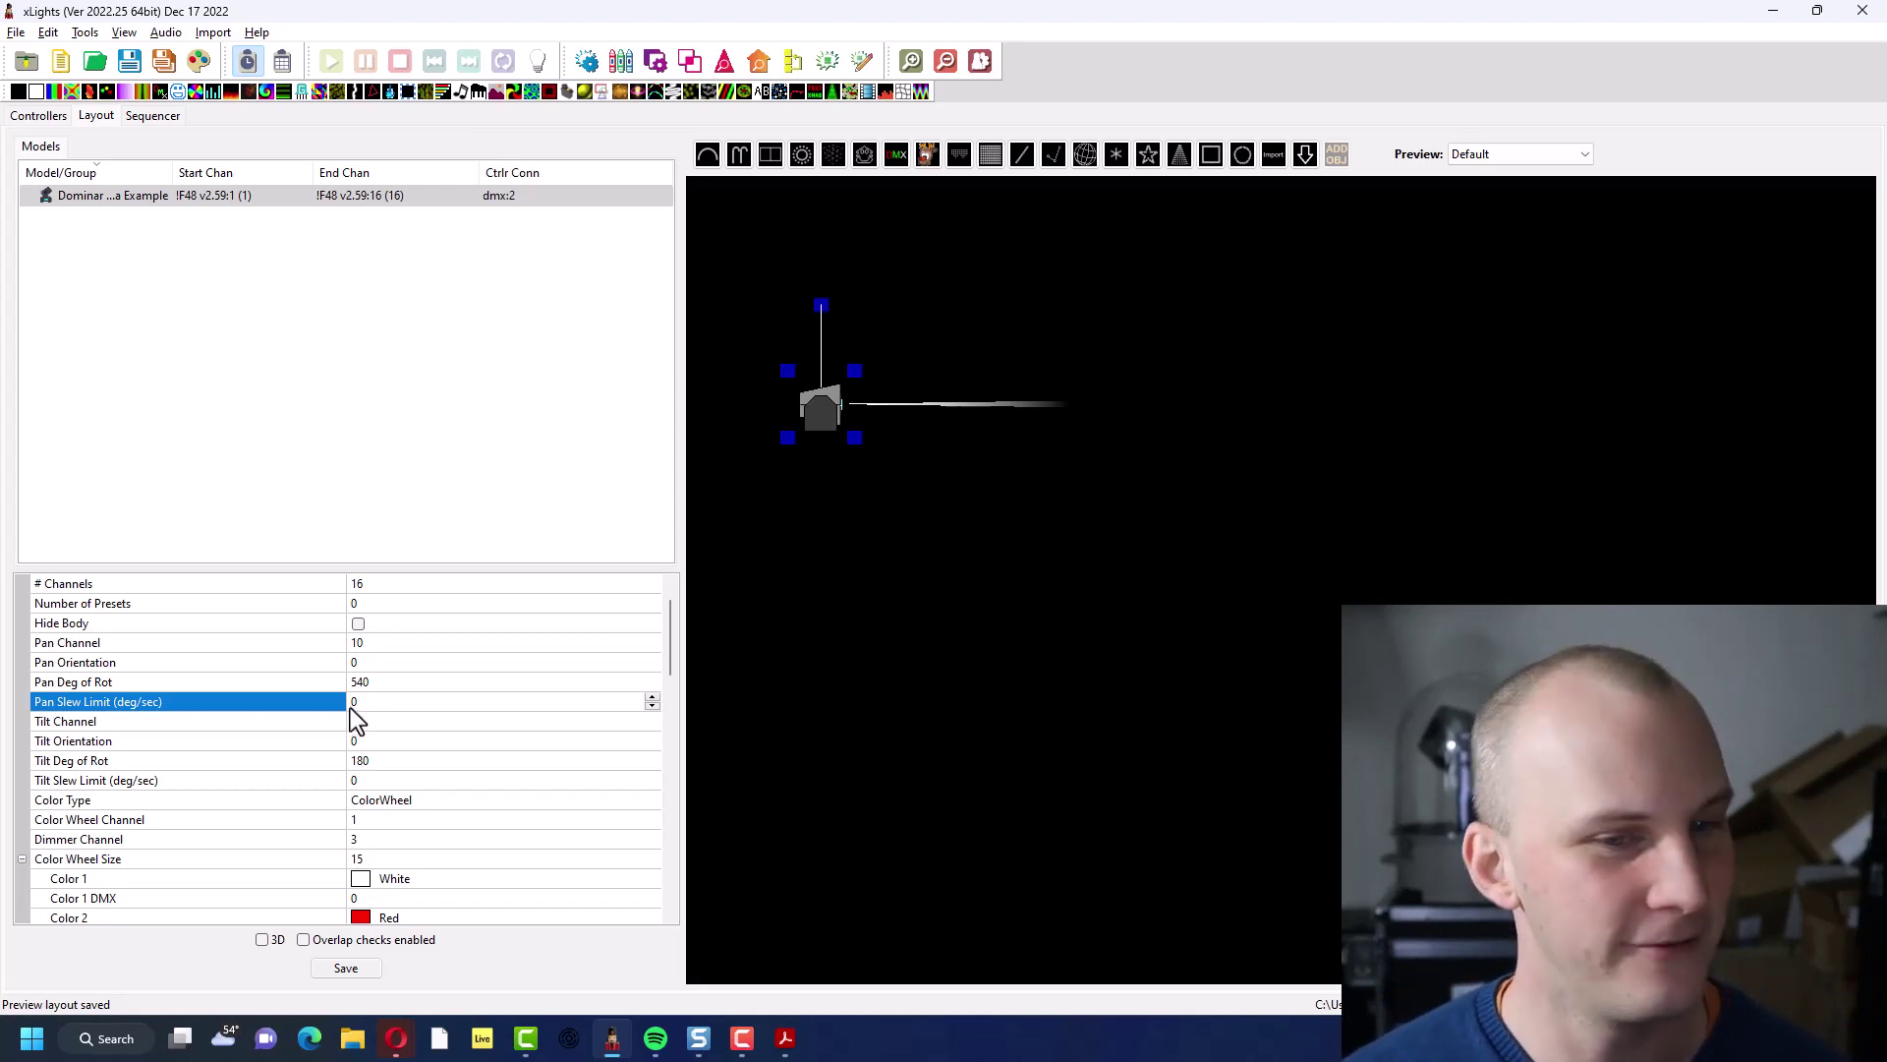
Set the Pan Slew Limit to 210 deg/sec
double_click(356, 707)
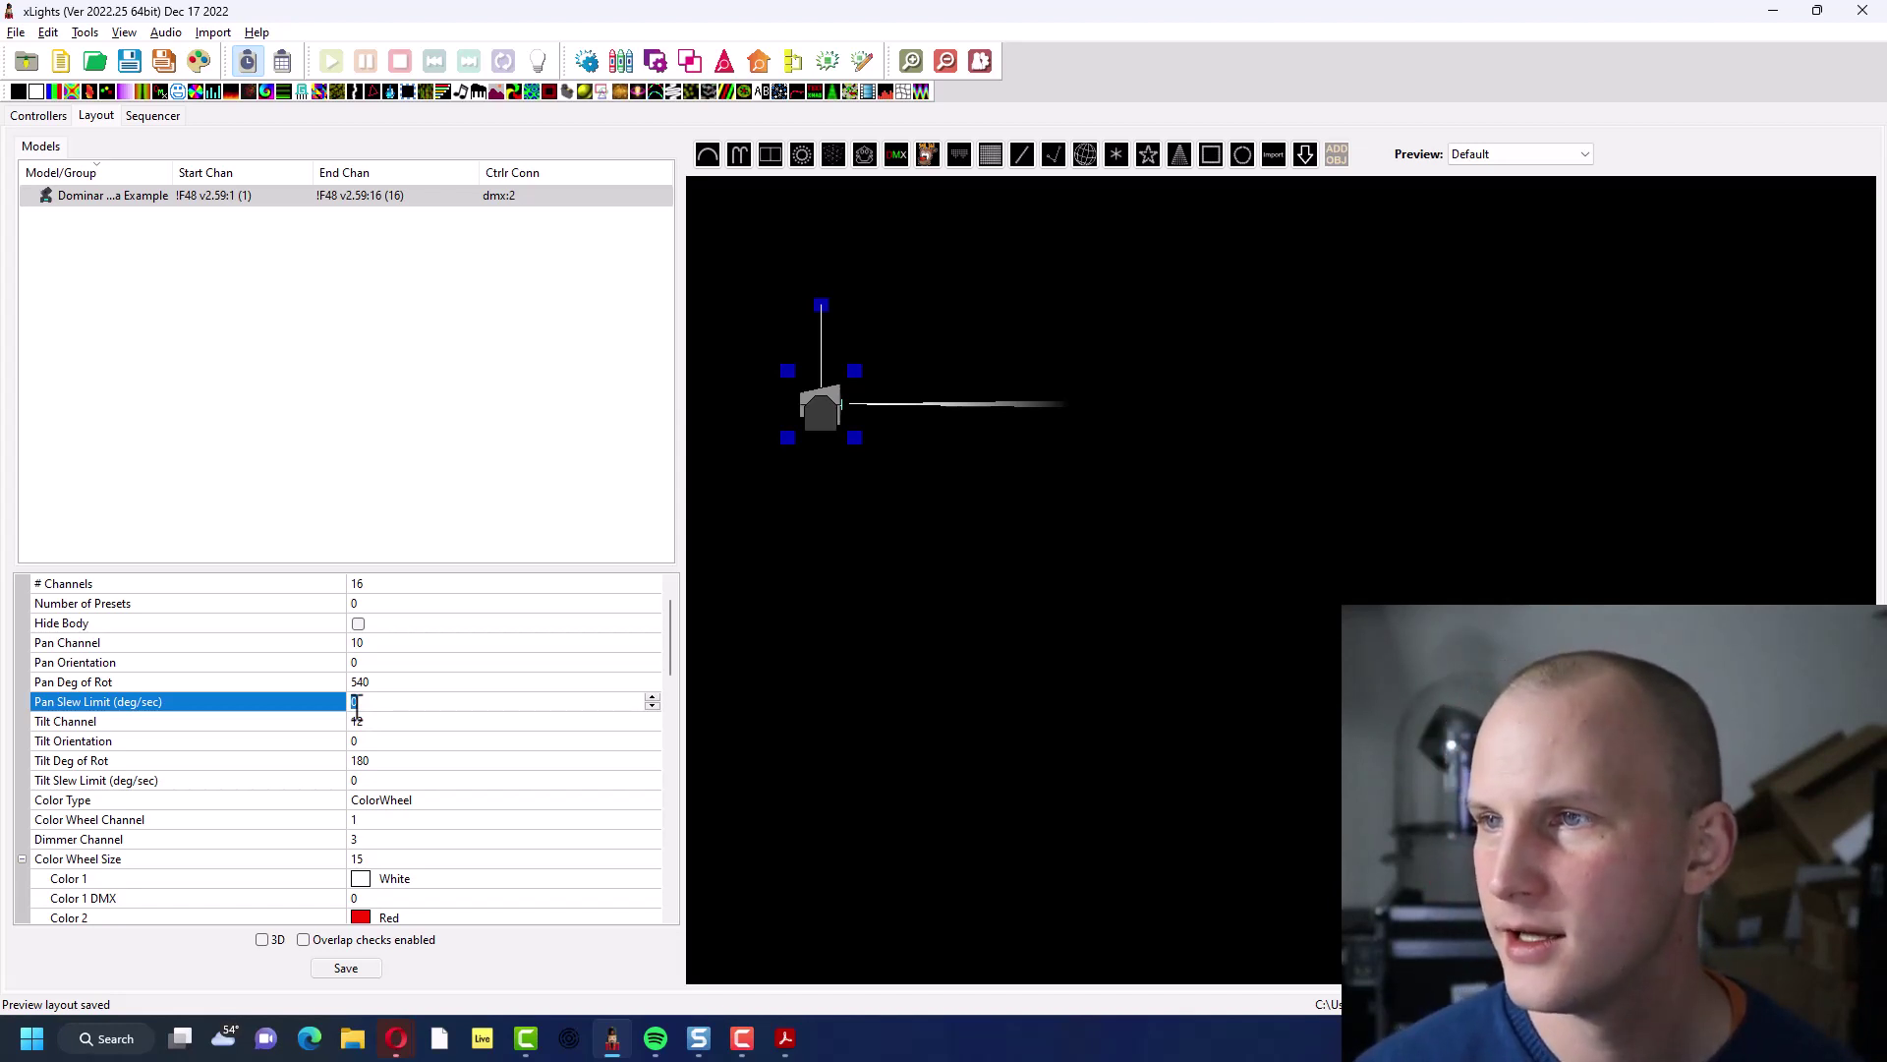
type("210")
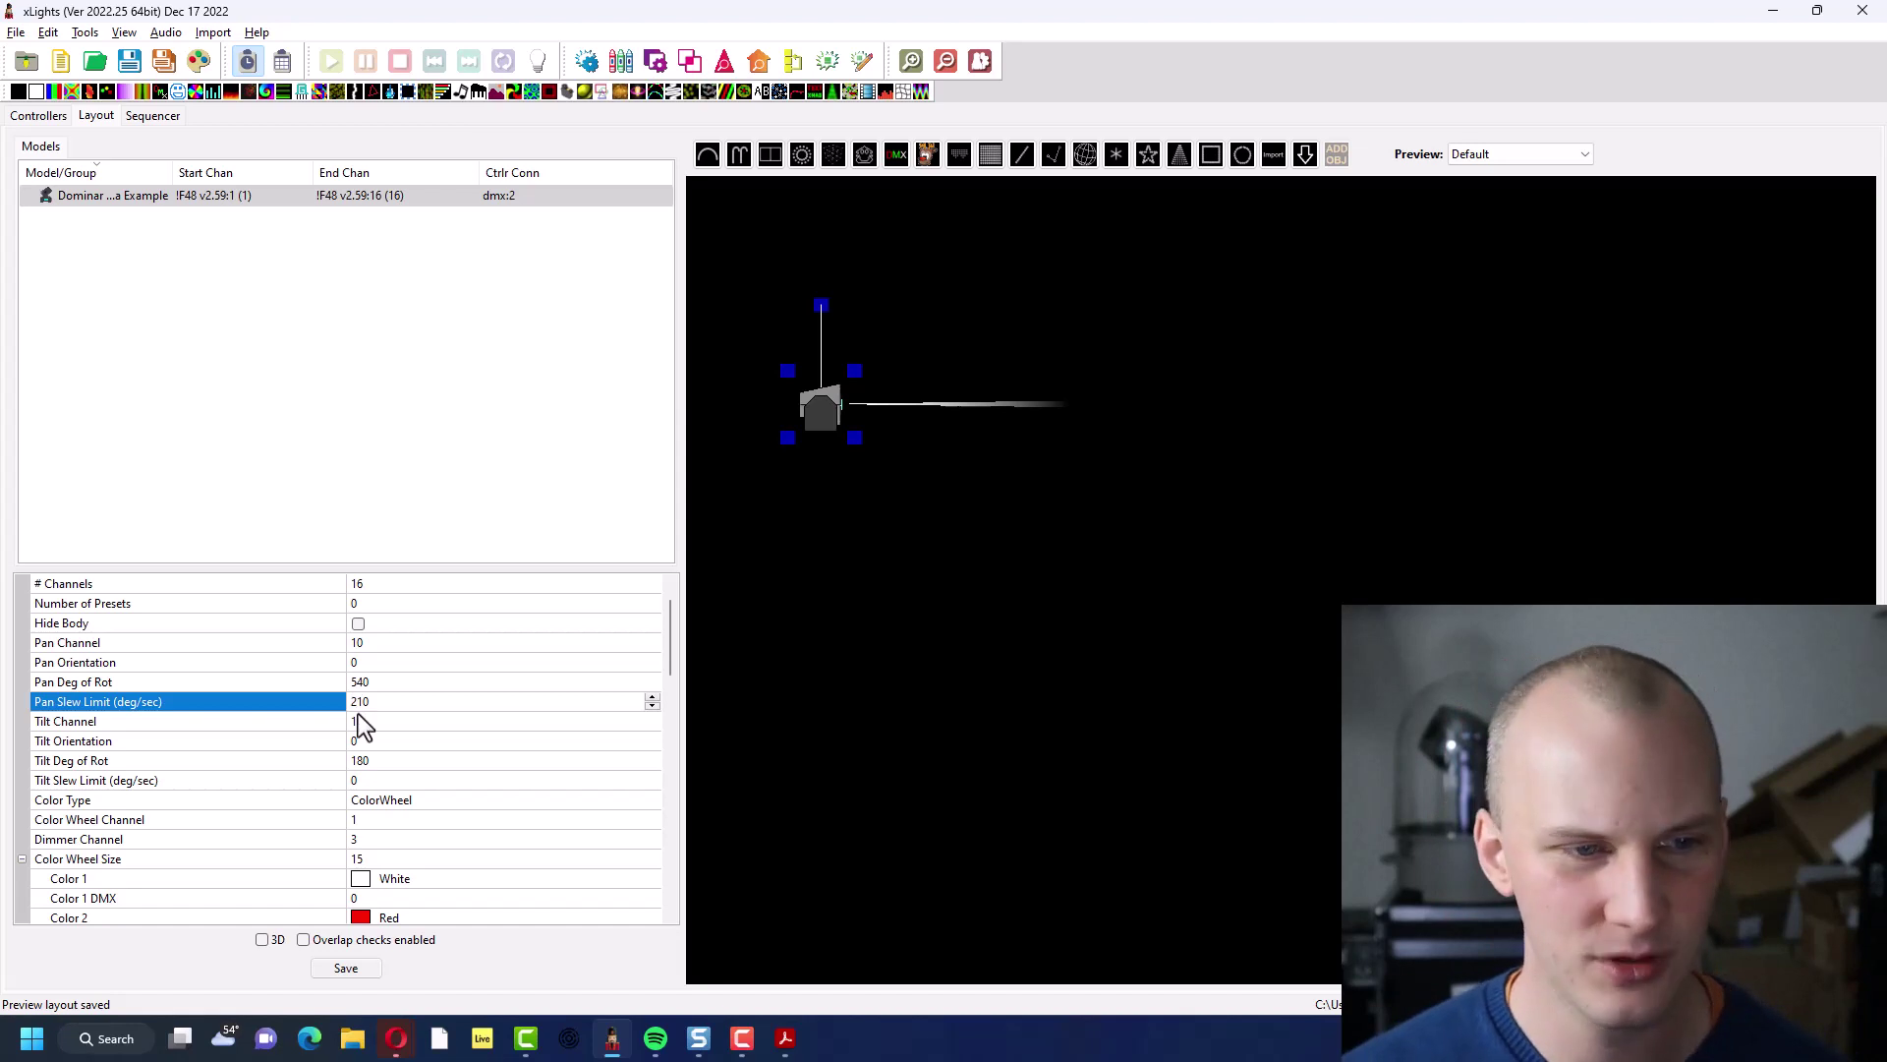
left_click(374, 743)
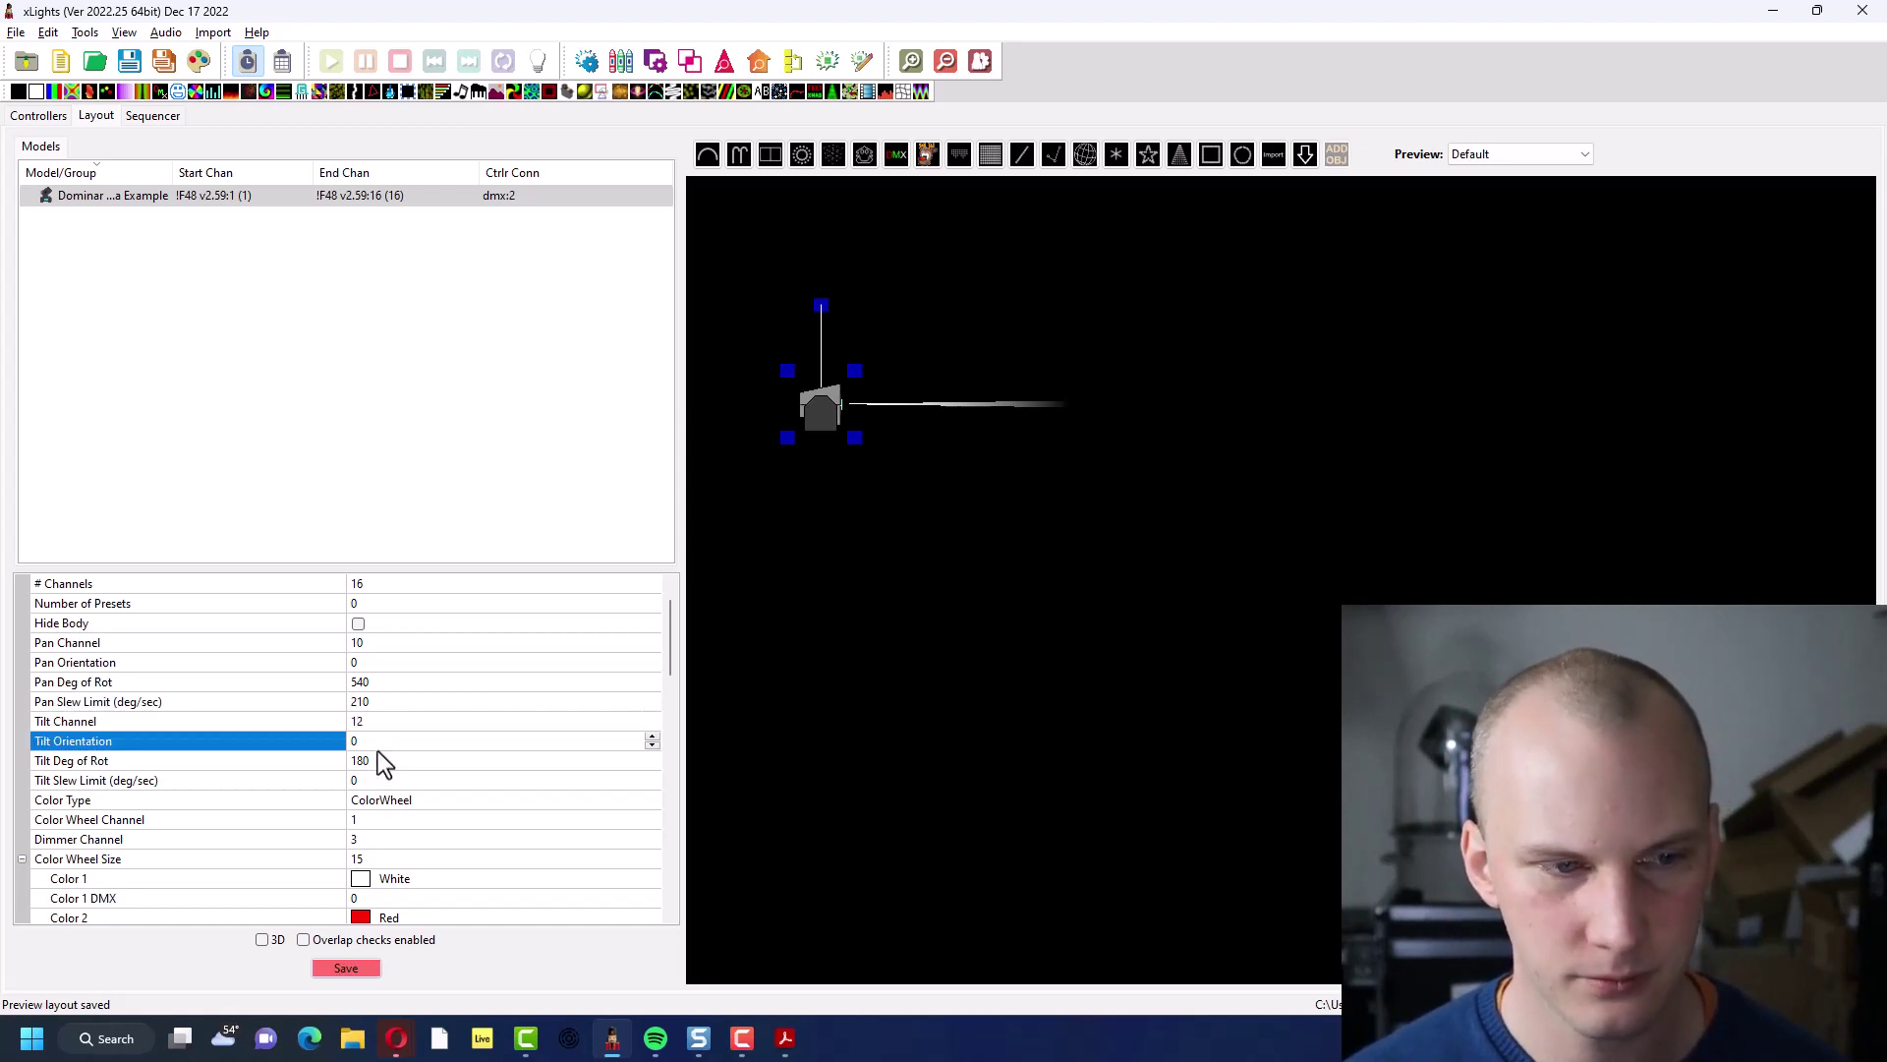
Set the Tilt Slew Limit to 192 deg/sec and save the layout
left_click(379, 760)
left_click(389, 778)
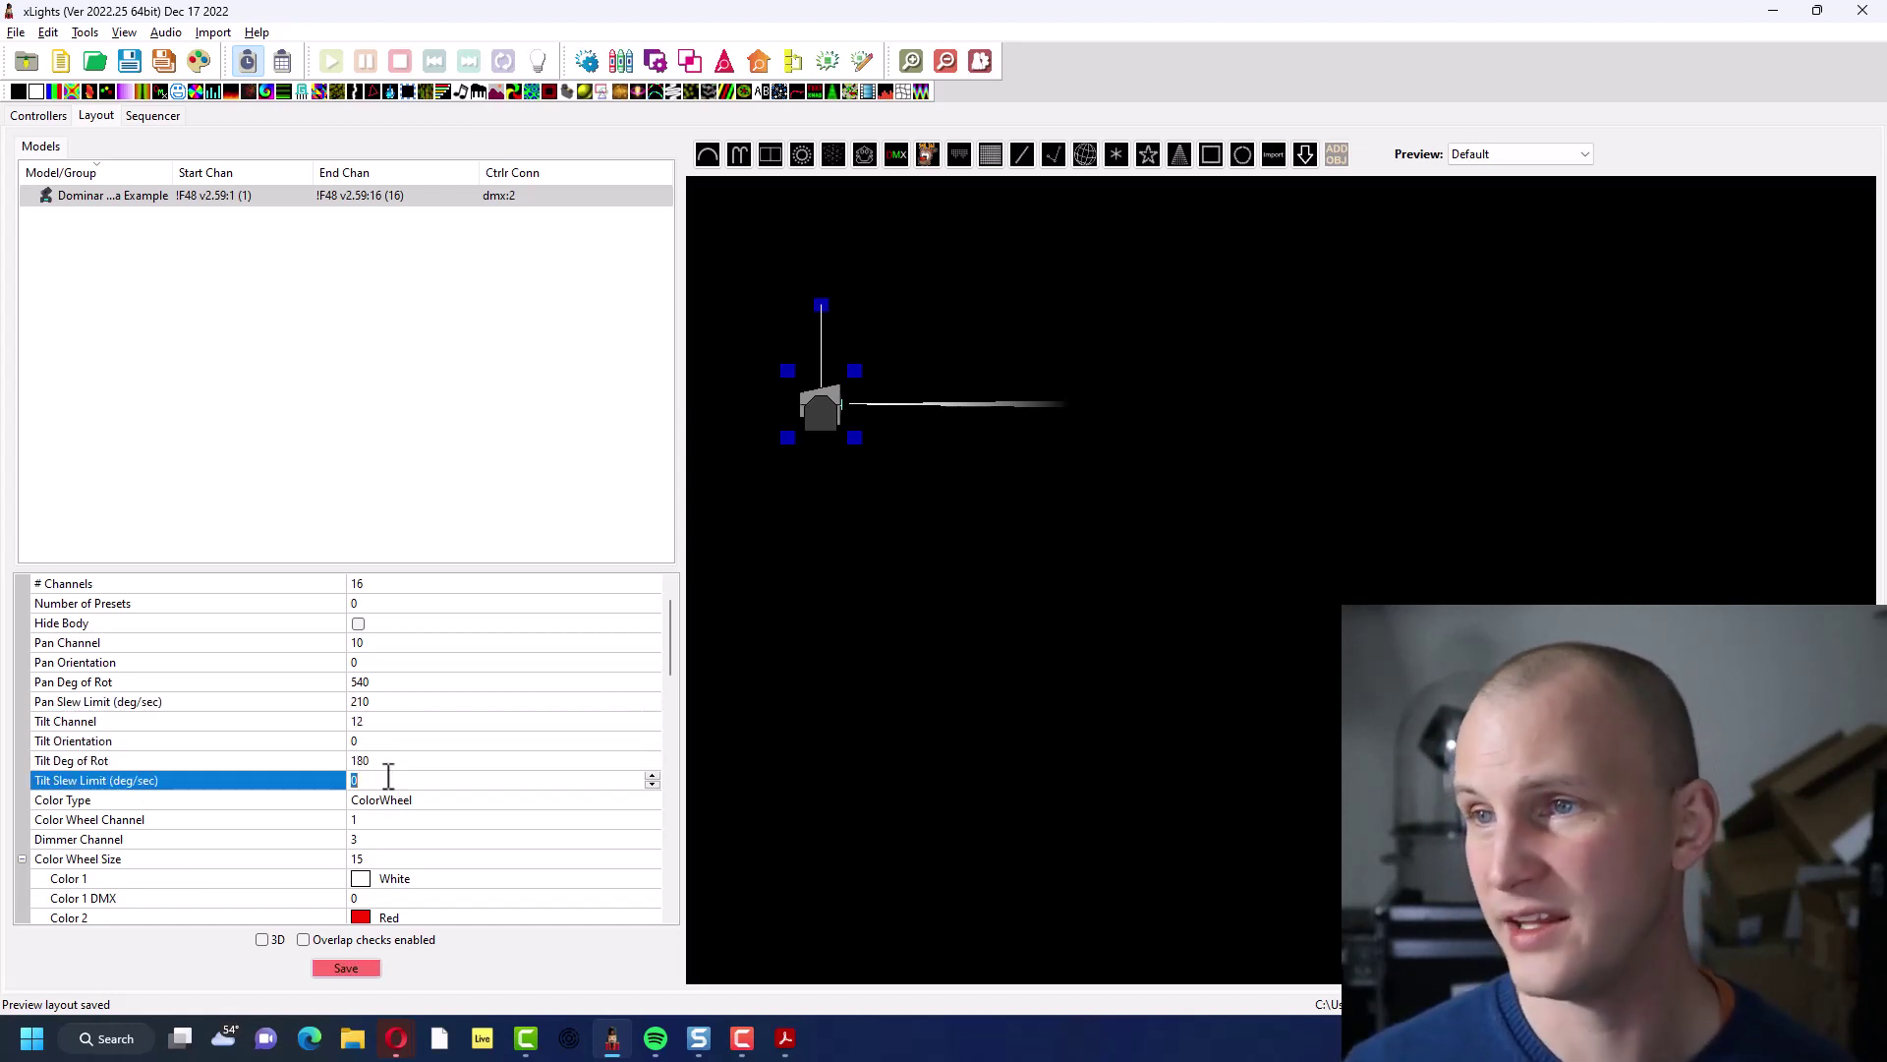
type("192")
key("Tab")
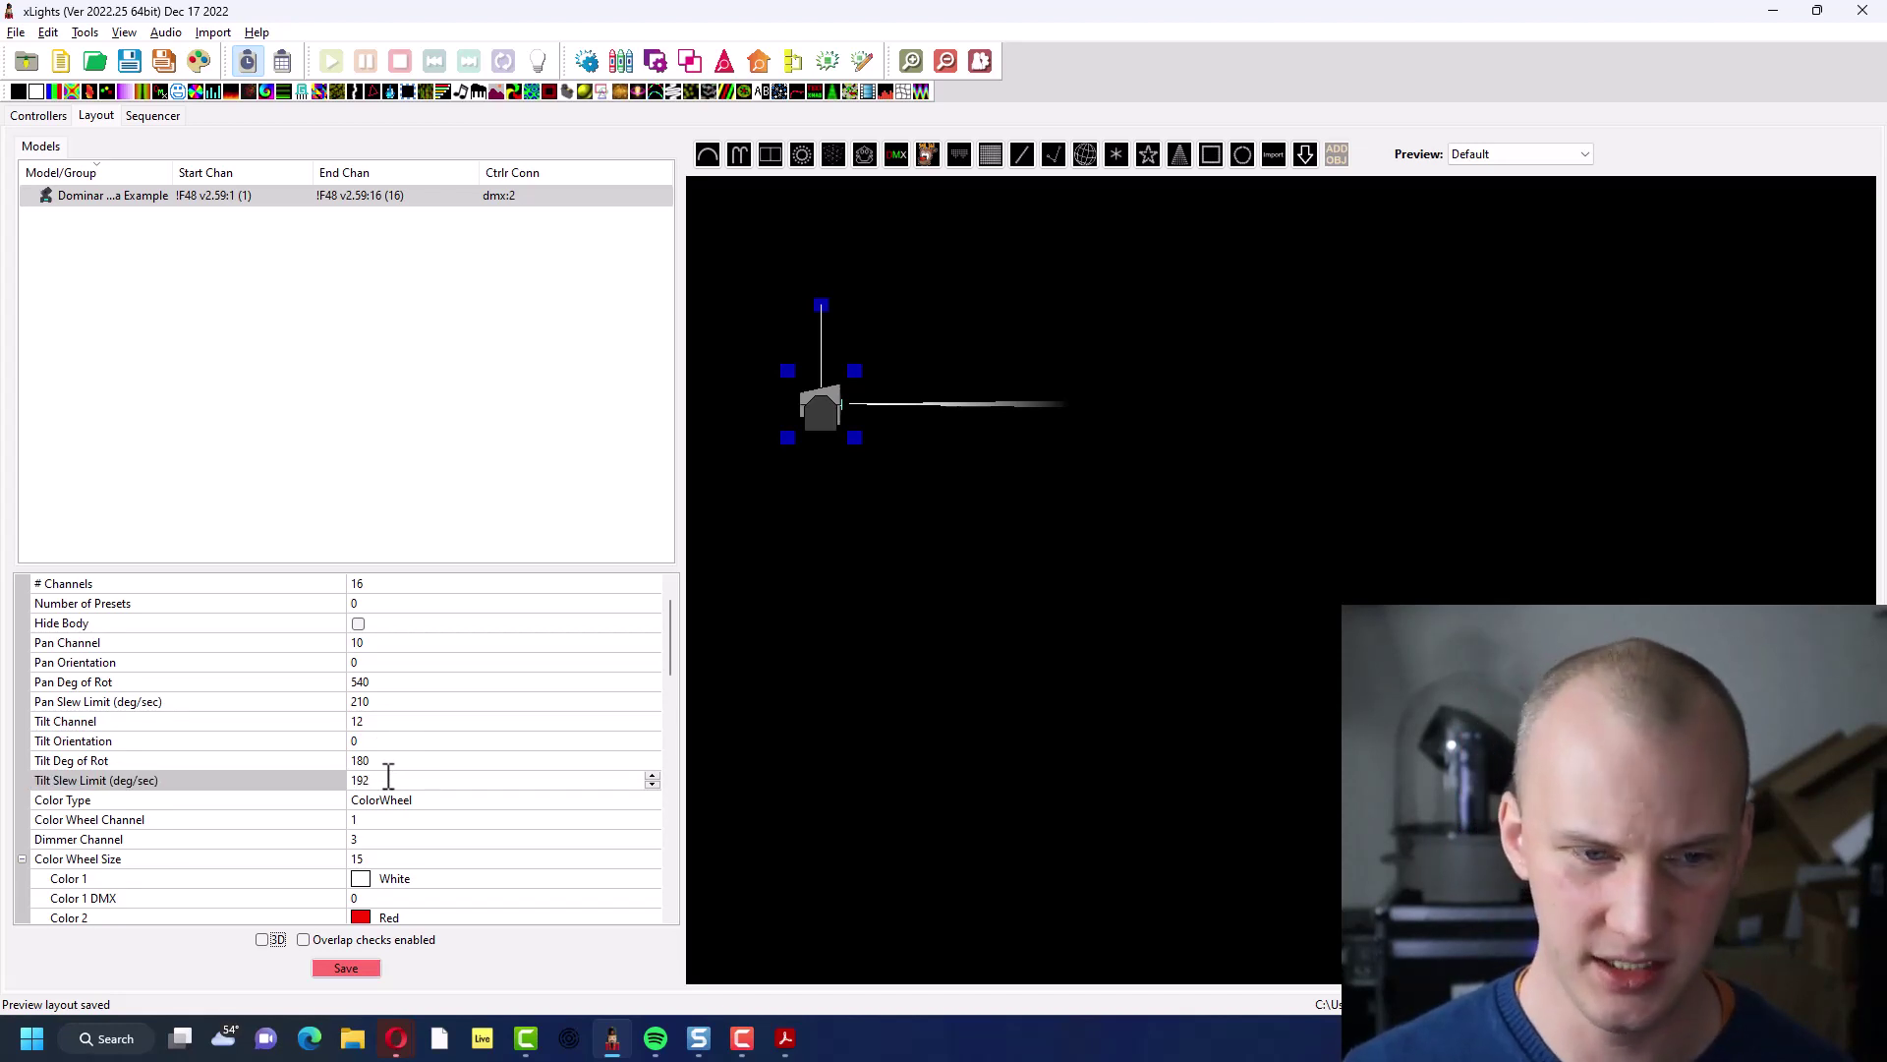
key("ctrl+s")
left_click(380, 760)
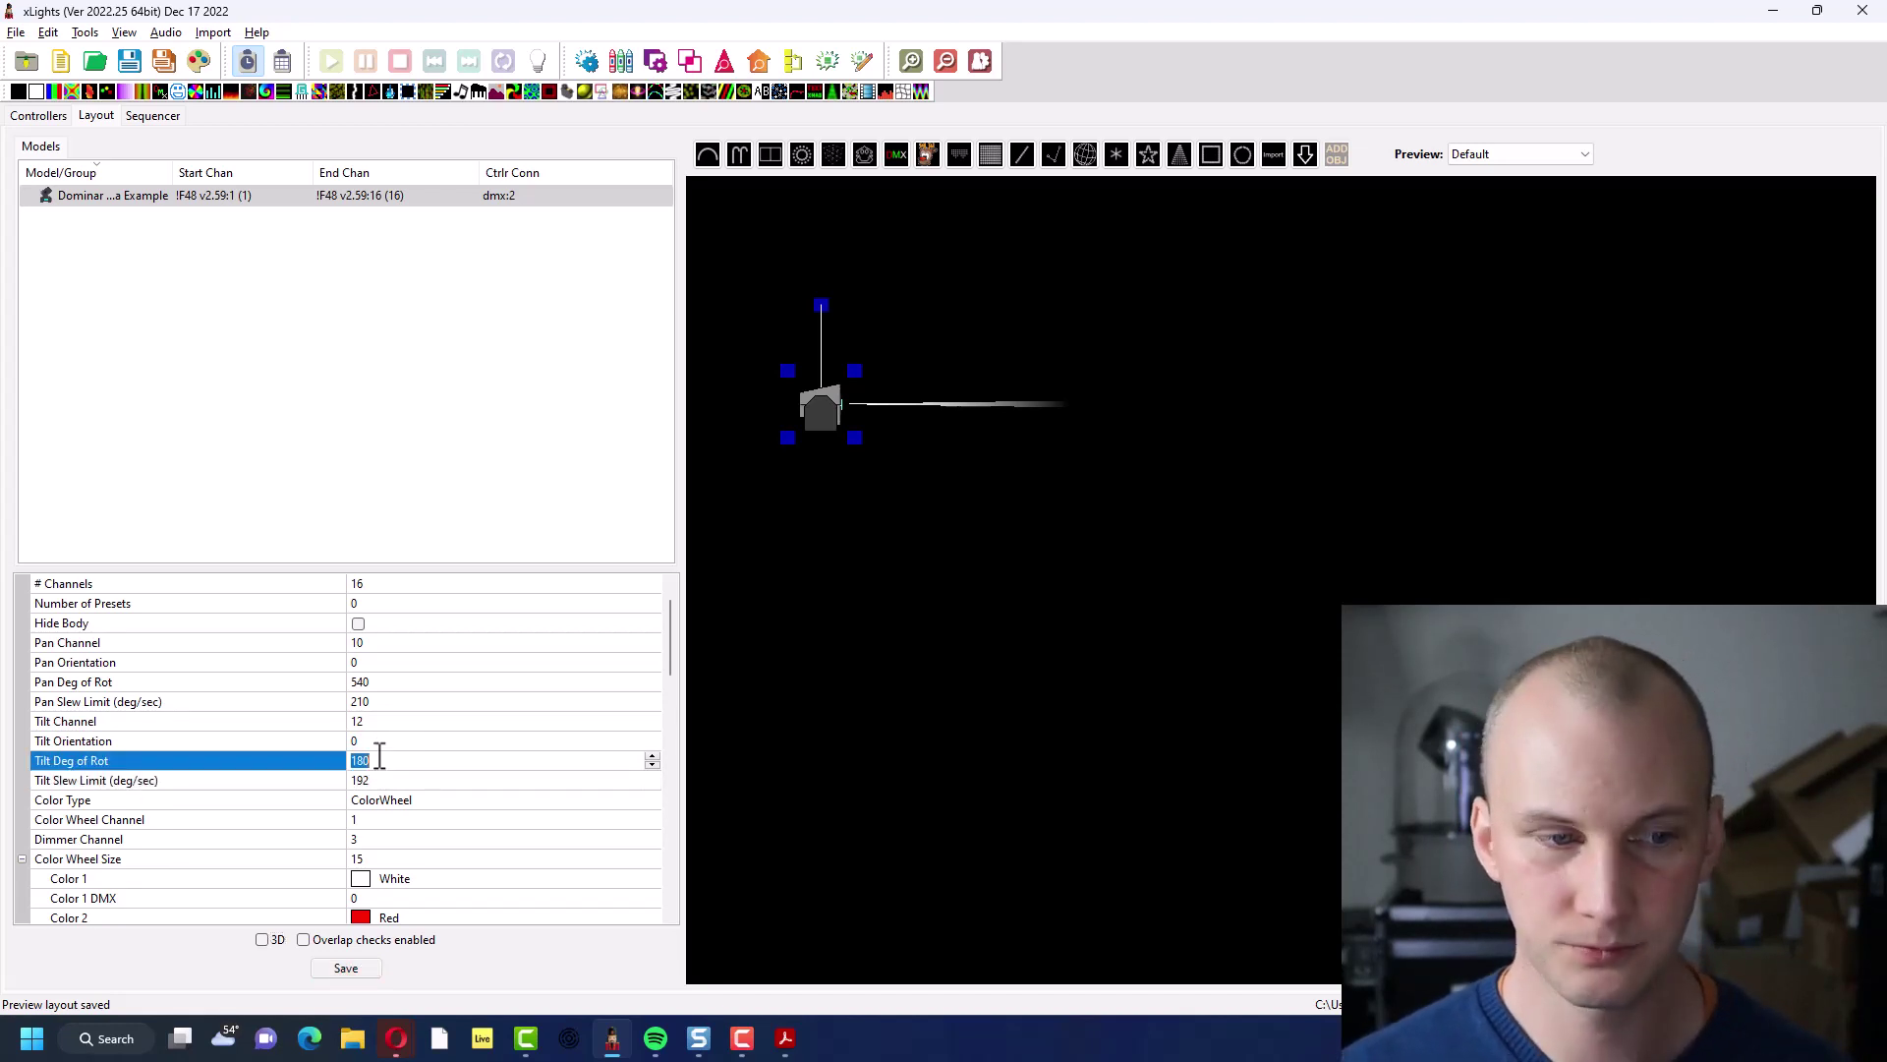
left_click(378, 744)
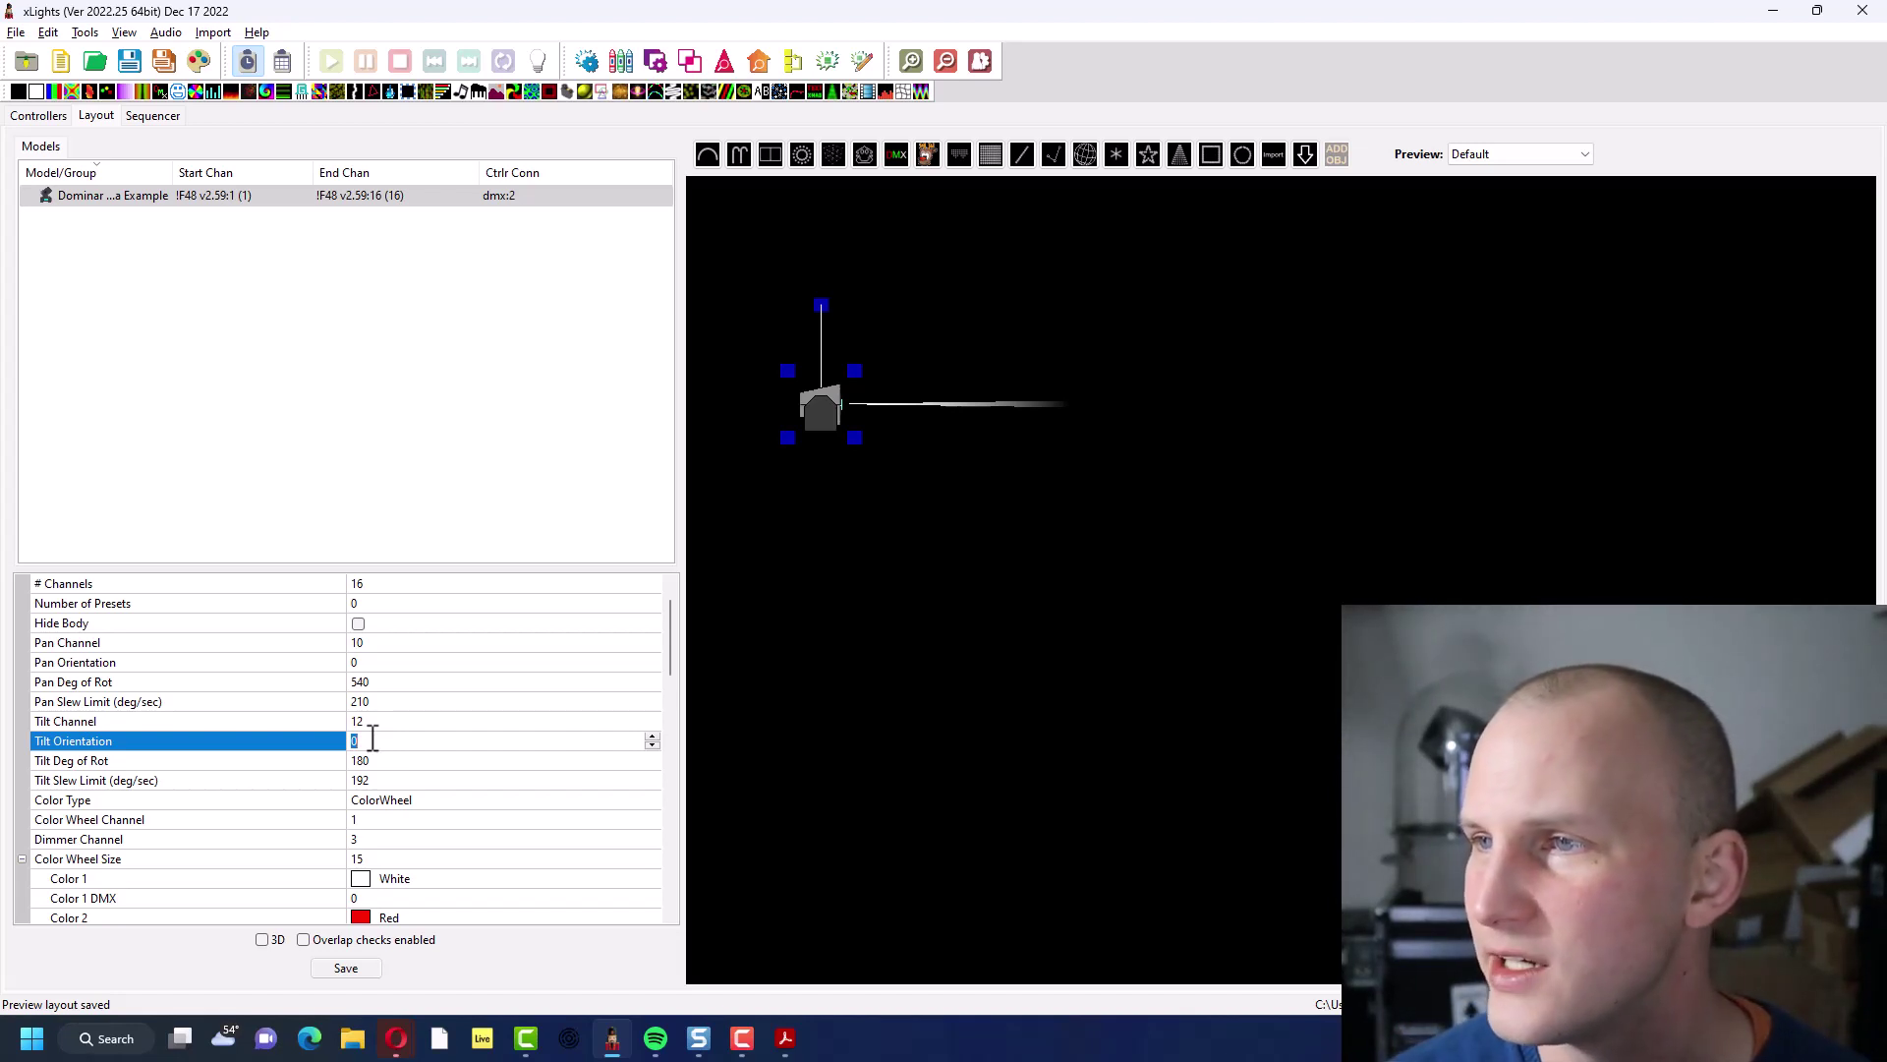
Set tilt orientation to 210 and pan orientation to 90, then save the layout
type("210")
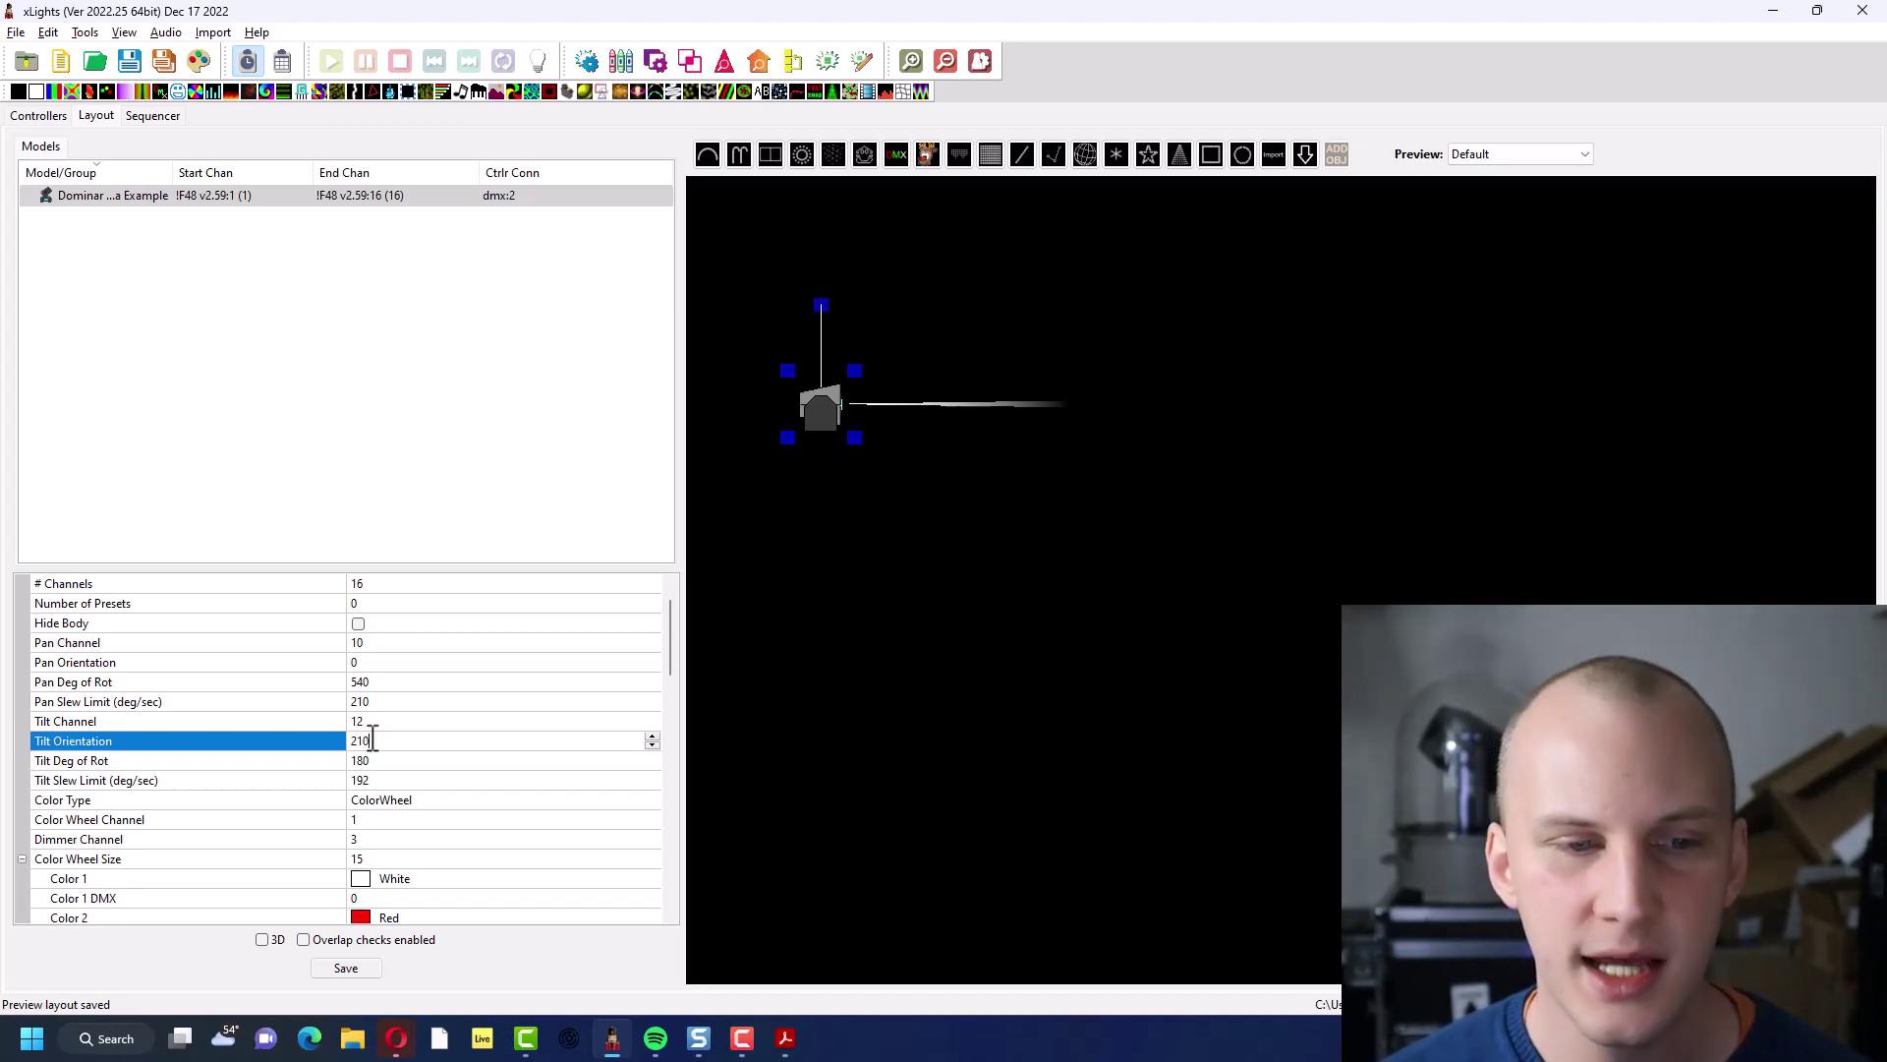
left_click(371, 663)
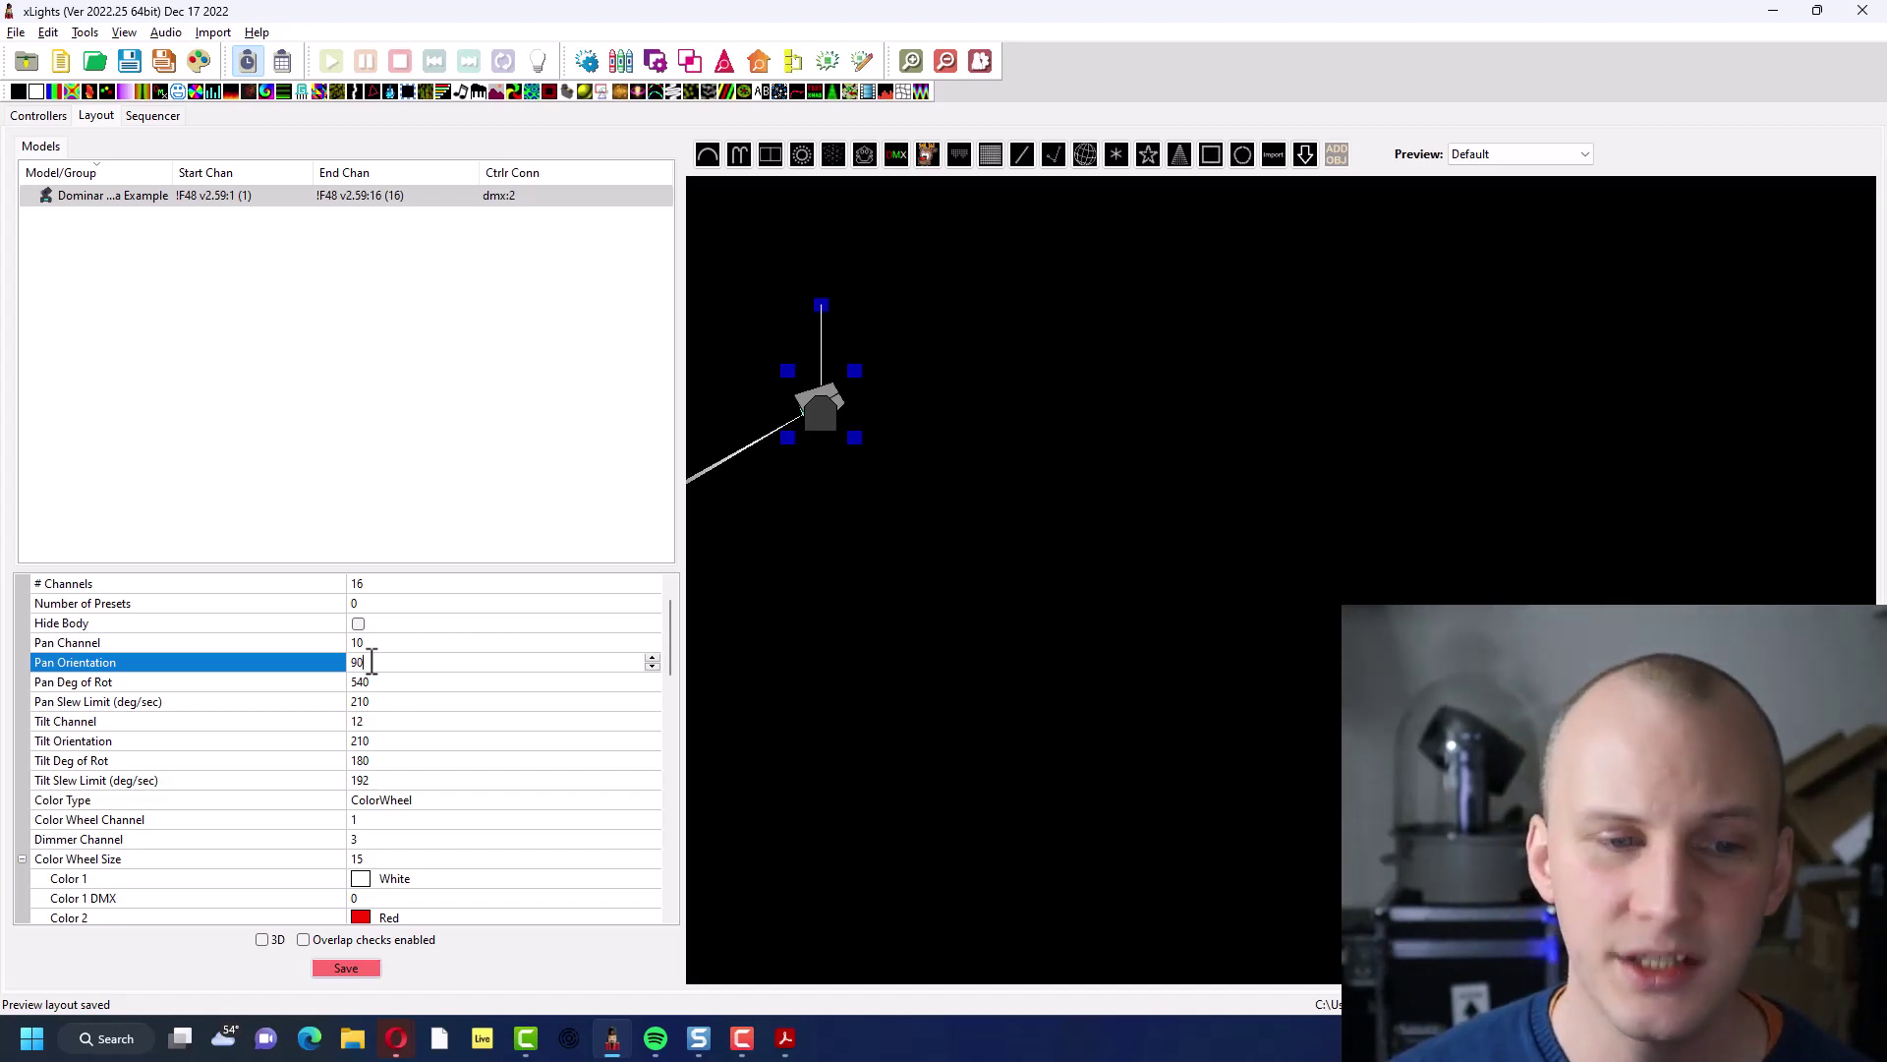
type("90")
key("Tab")
key("ctrl+s")
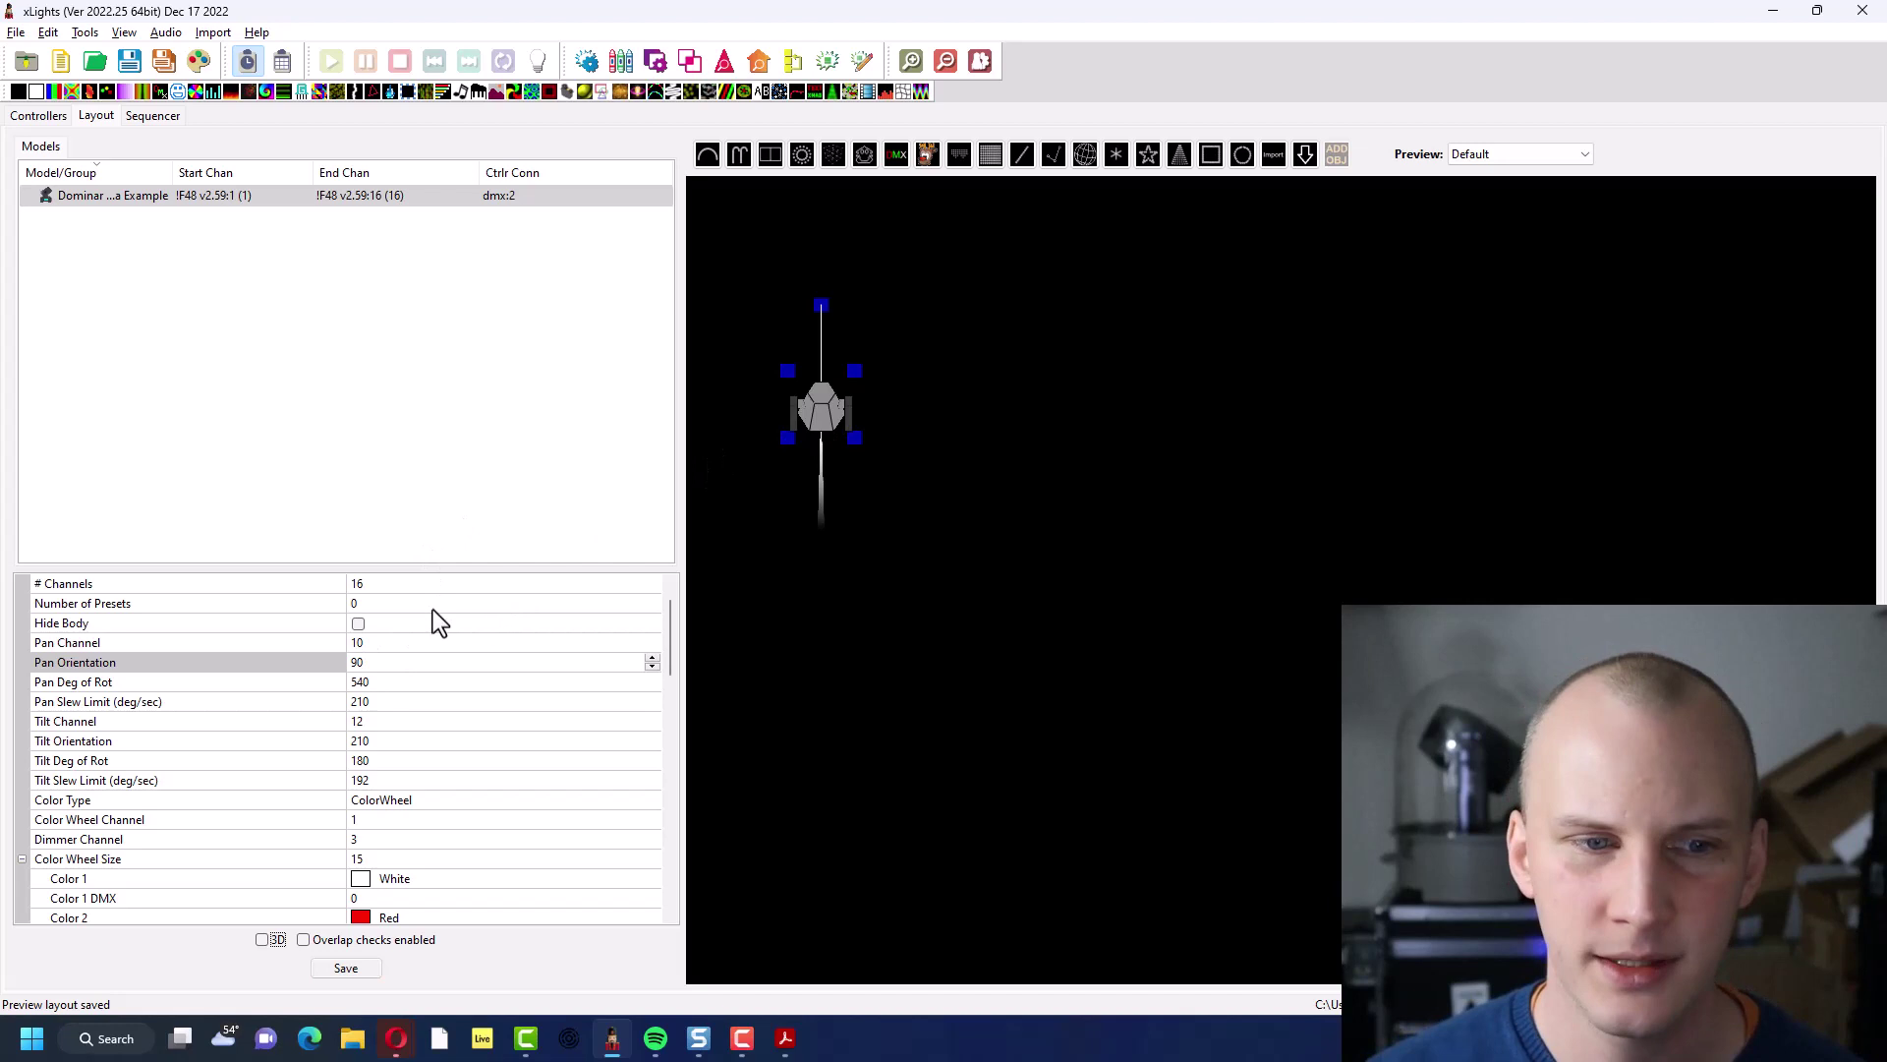
Compare pan orientation 0, then settle on 180 and save the layout
left_click(426, 671)
left_click(430, 668)
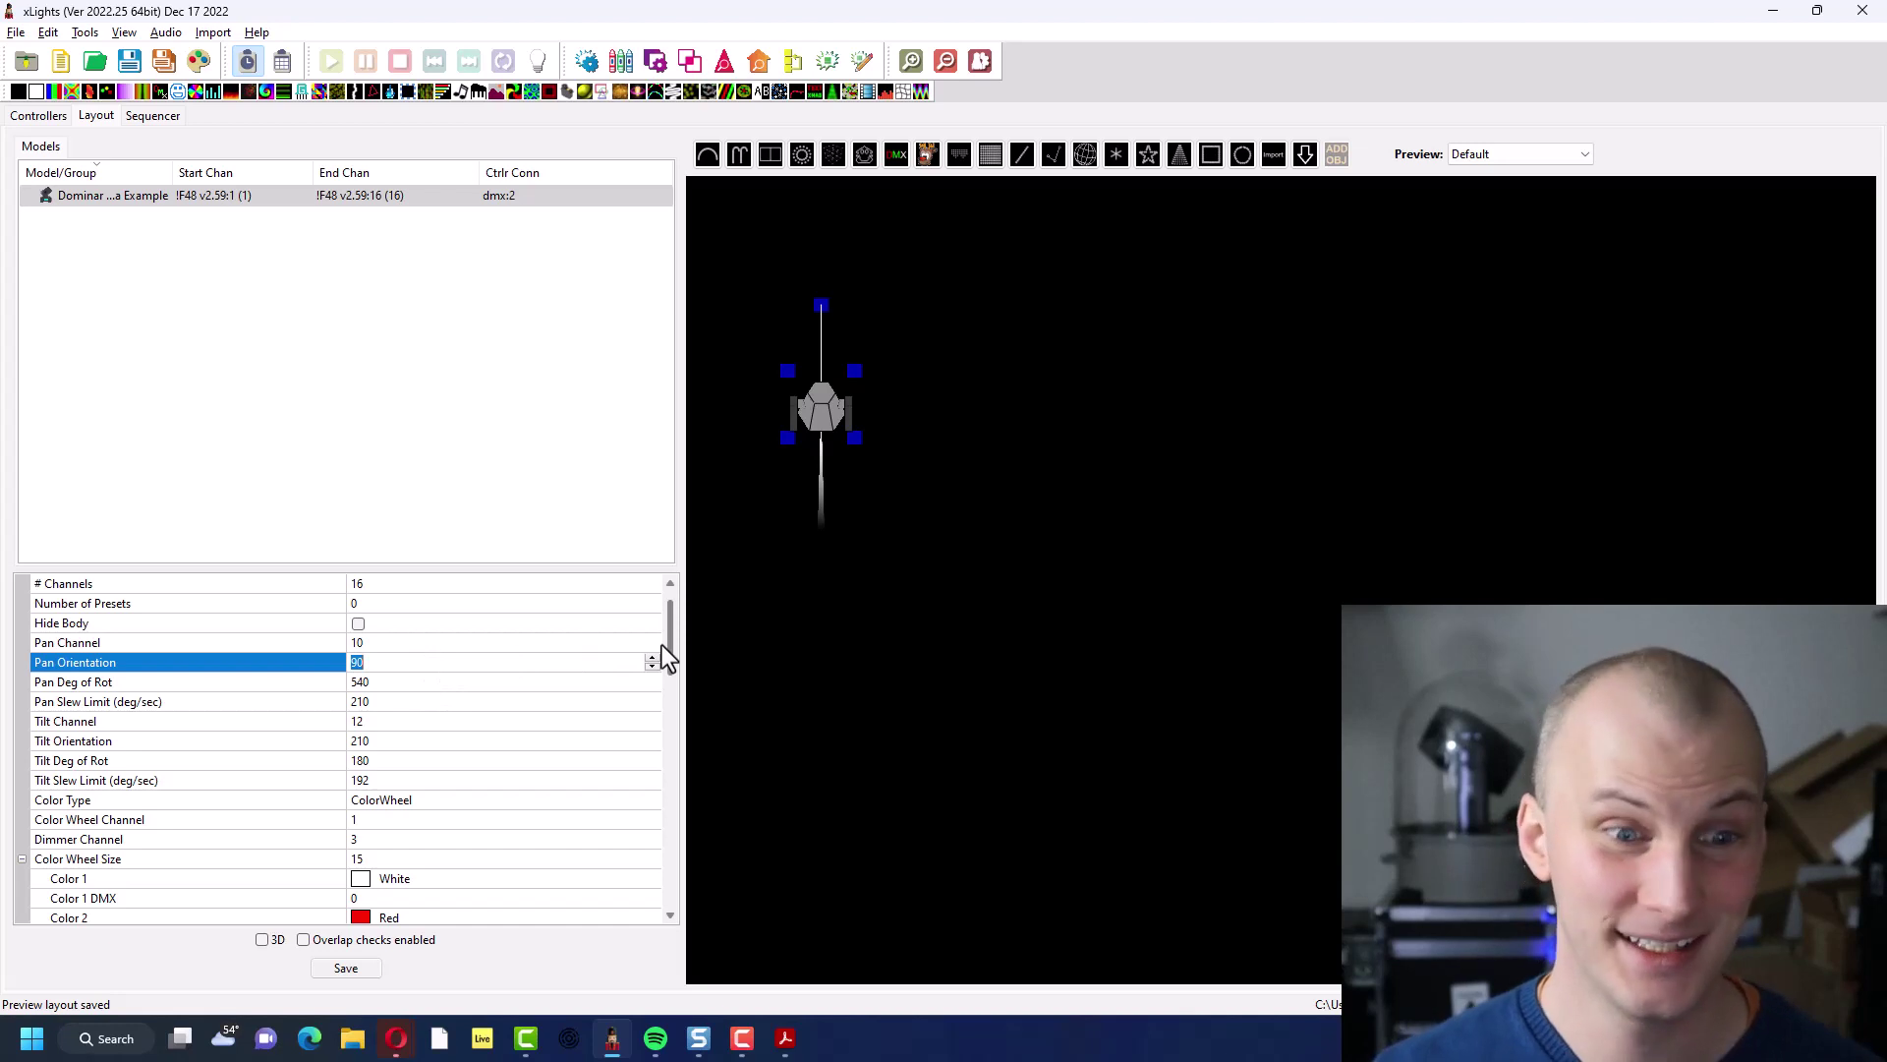
type("0")
key("Tab")
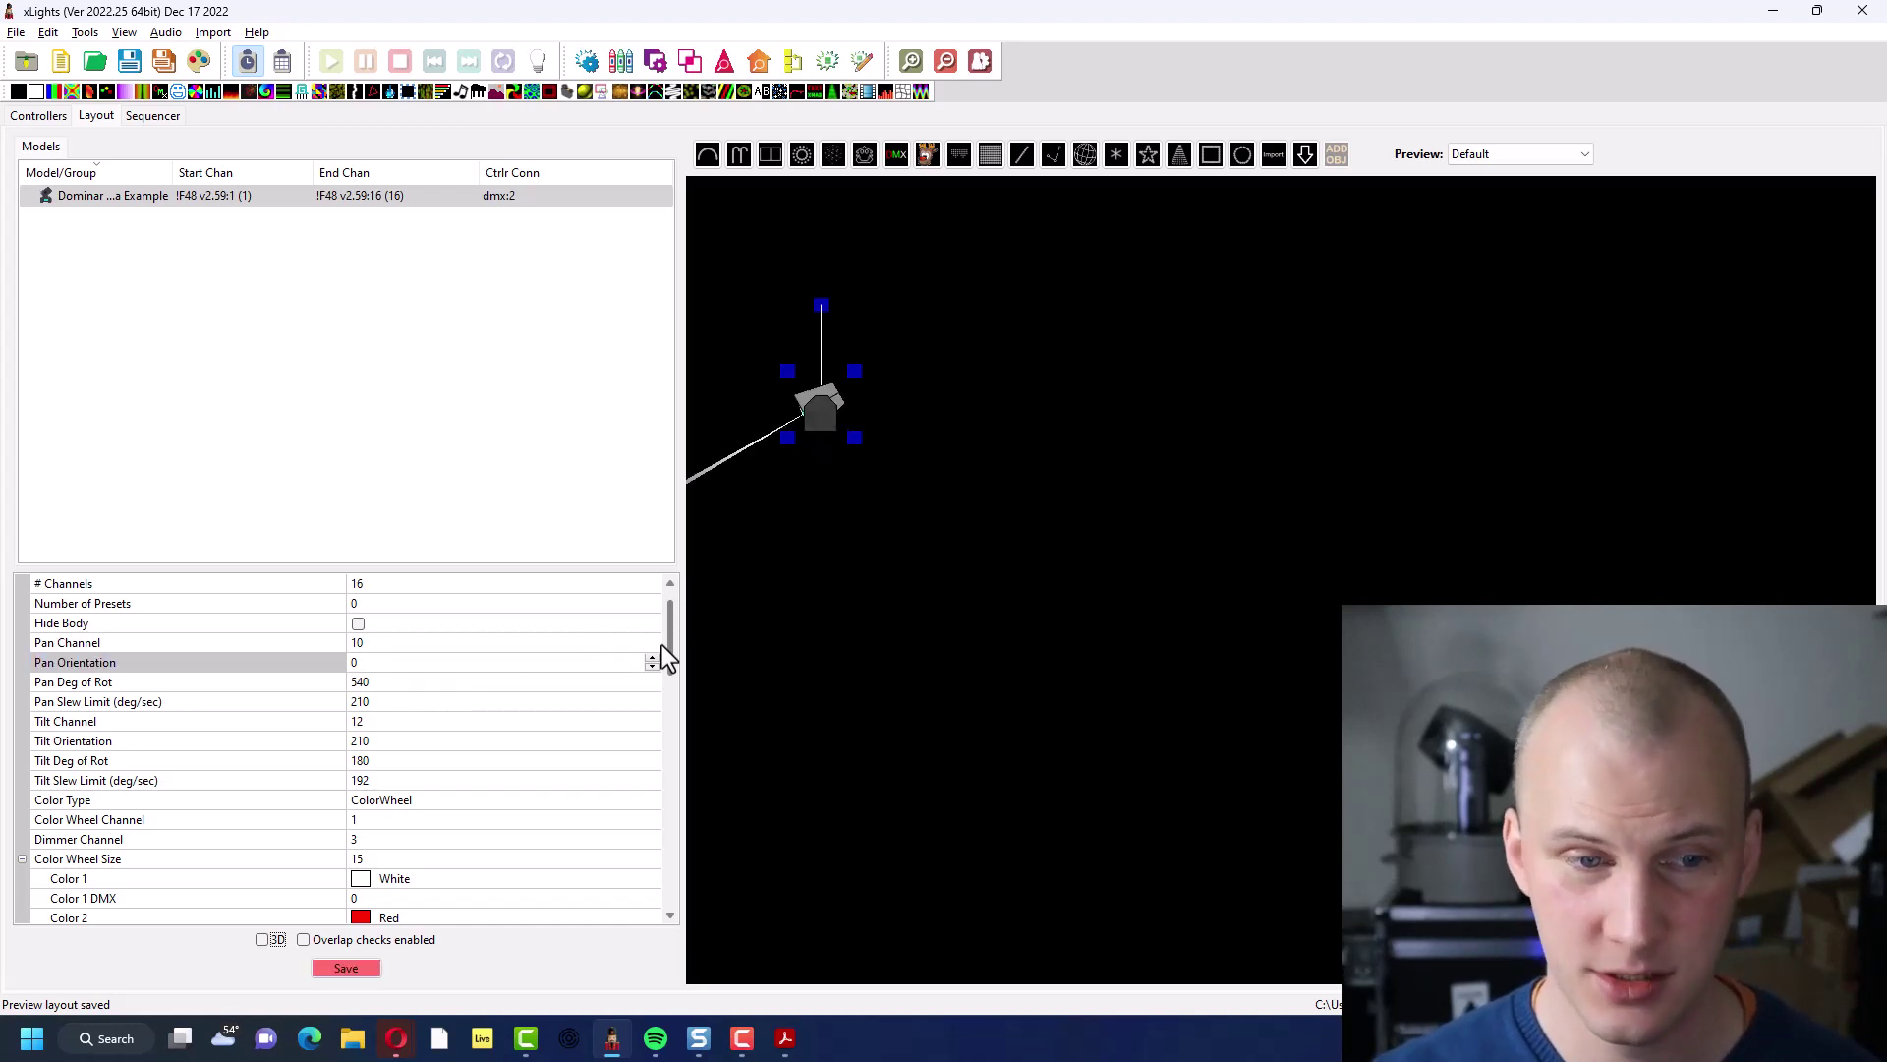
left_click(631, 663)
type("180")
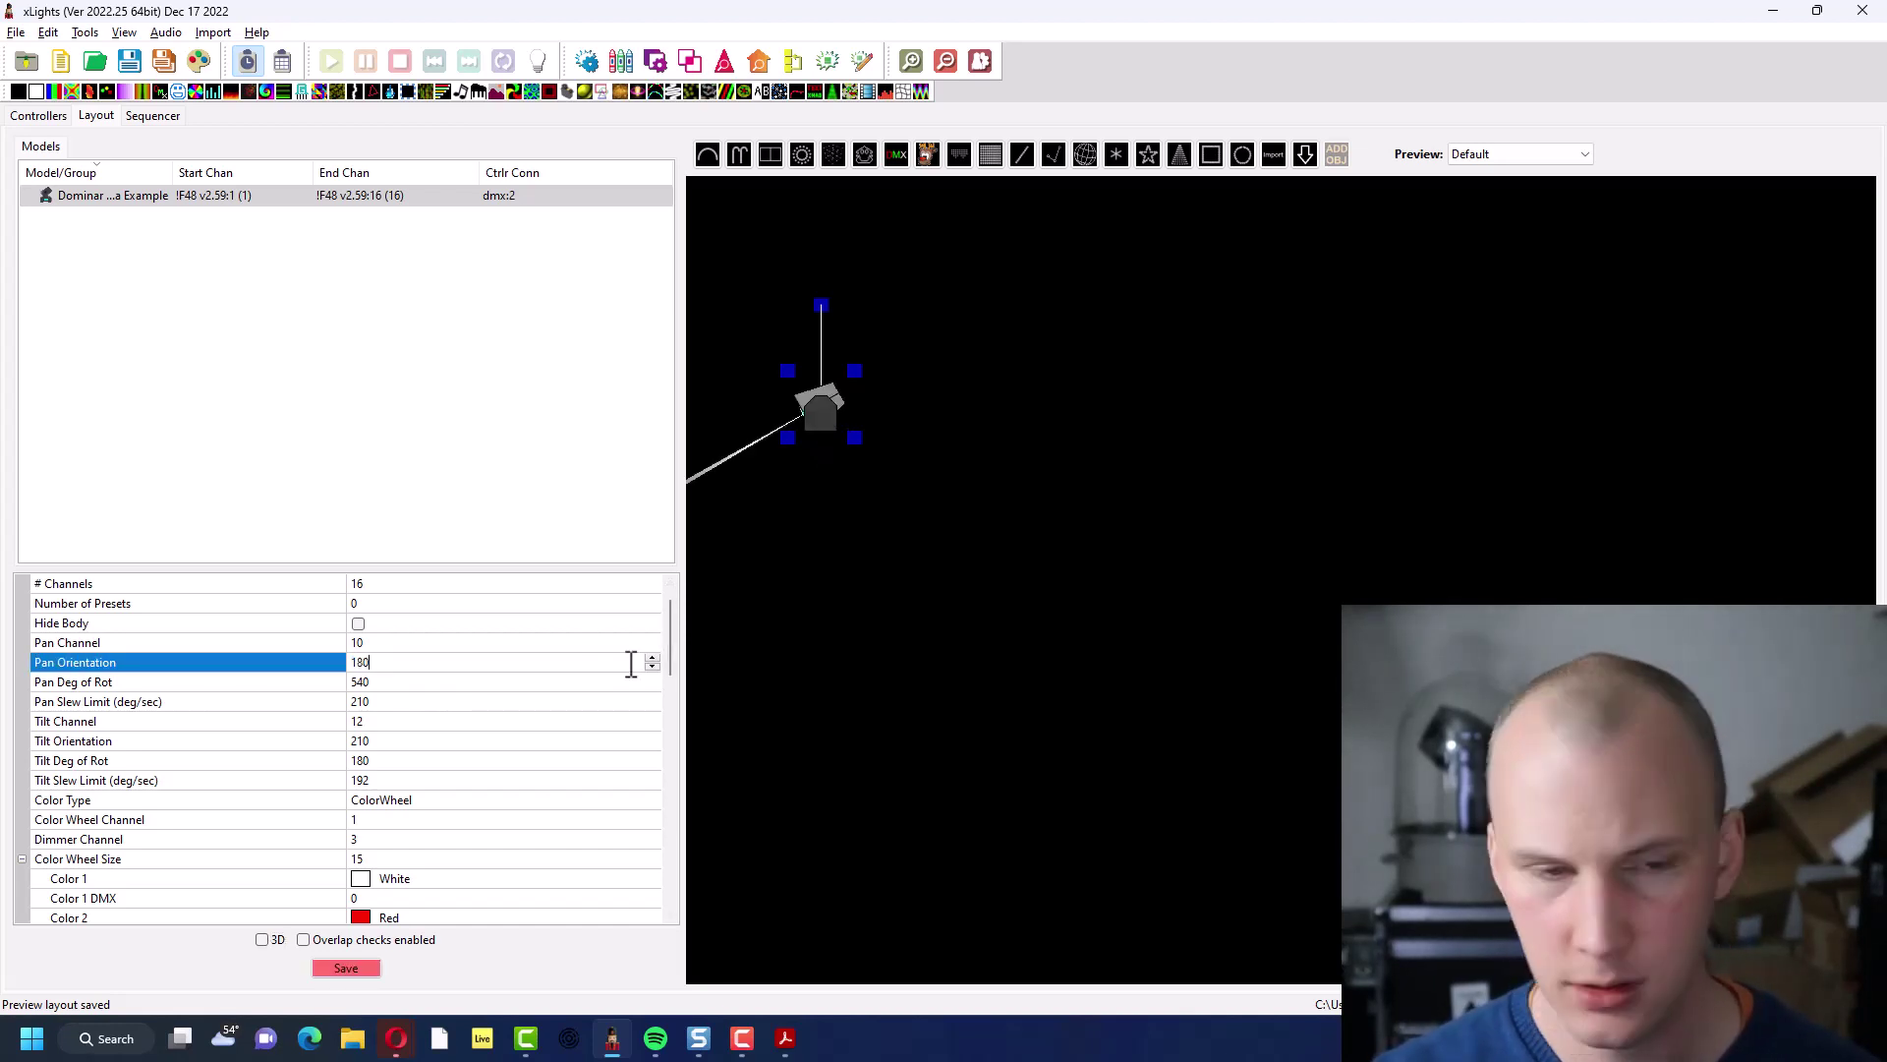
key("Tab")
key("ctrl+s")
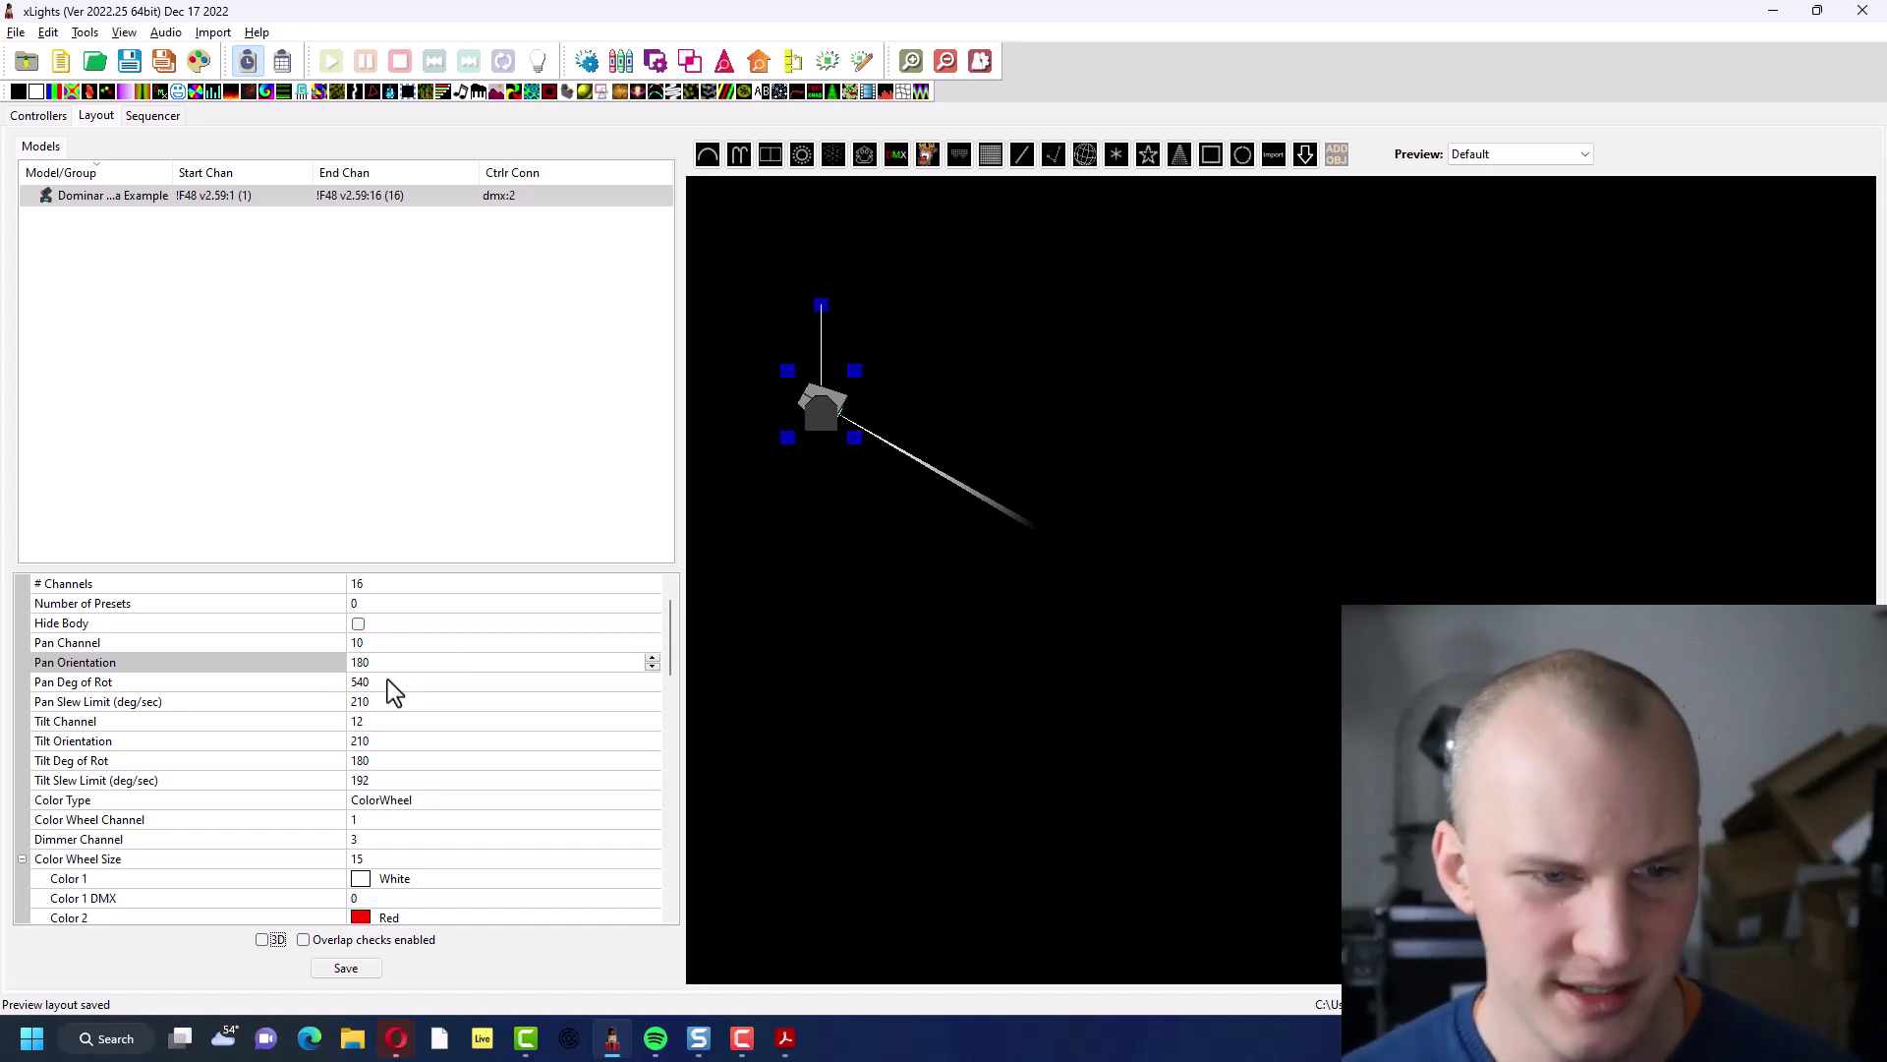
key("F10")
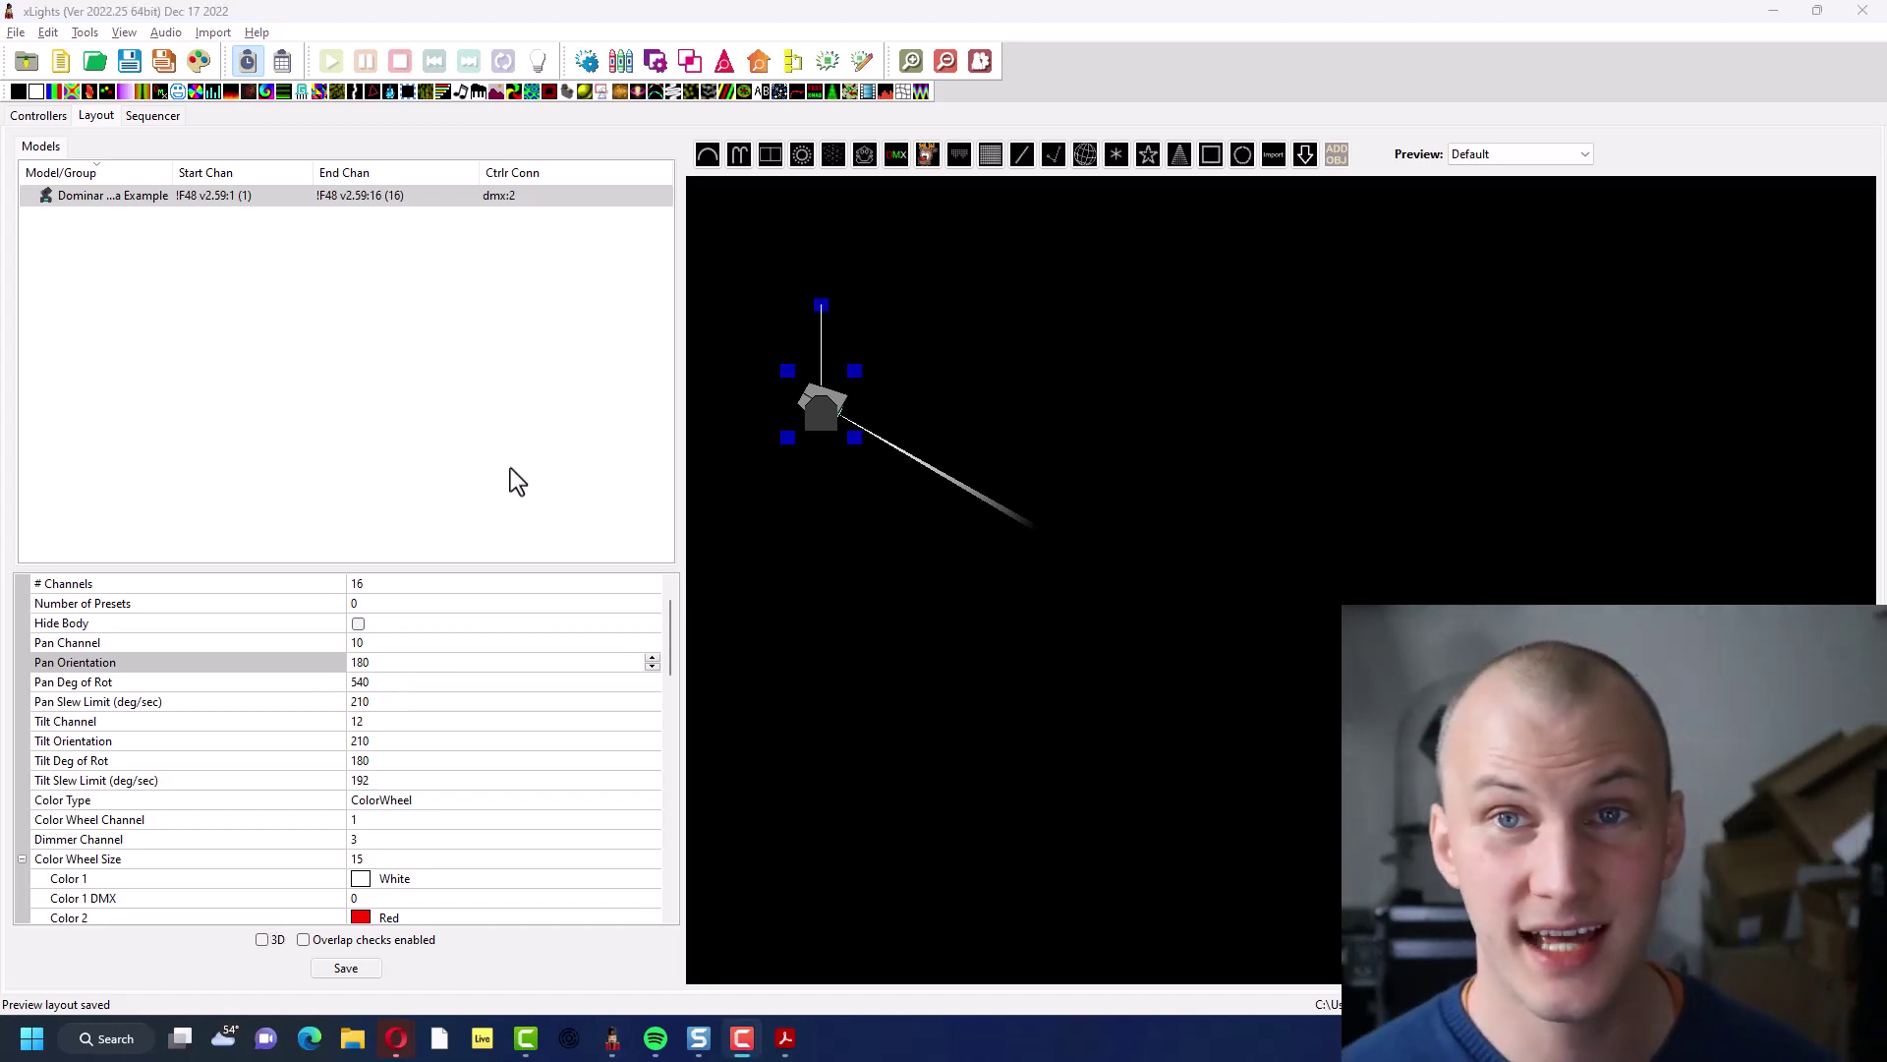
Make the pan degrees of rotation negative, changing 540 to -540
left_click(372, 686)
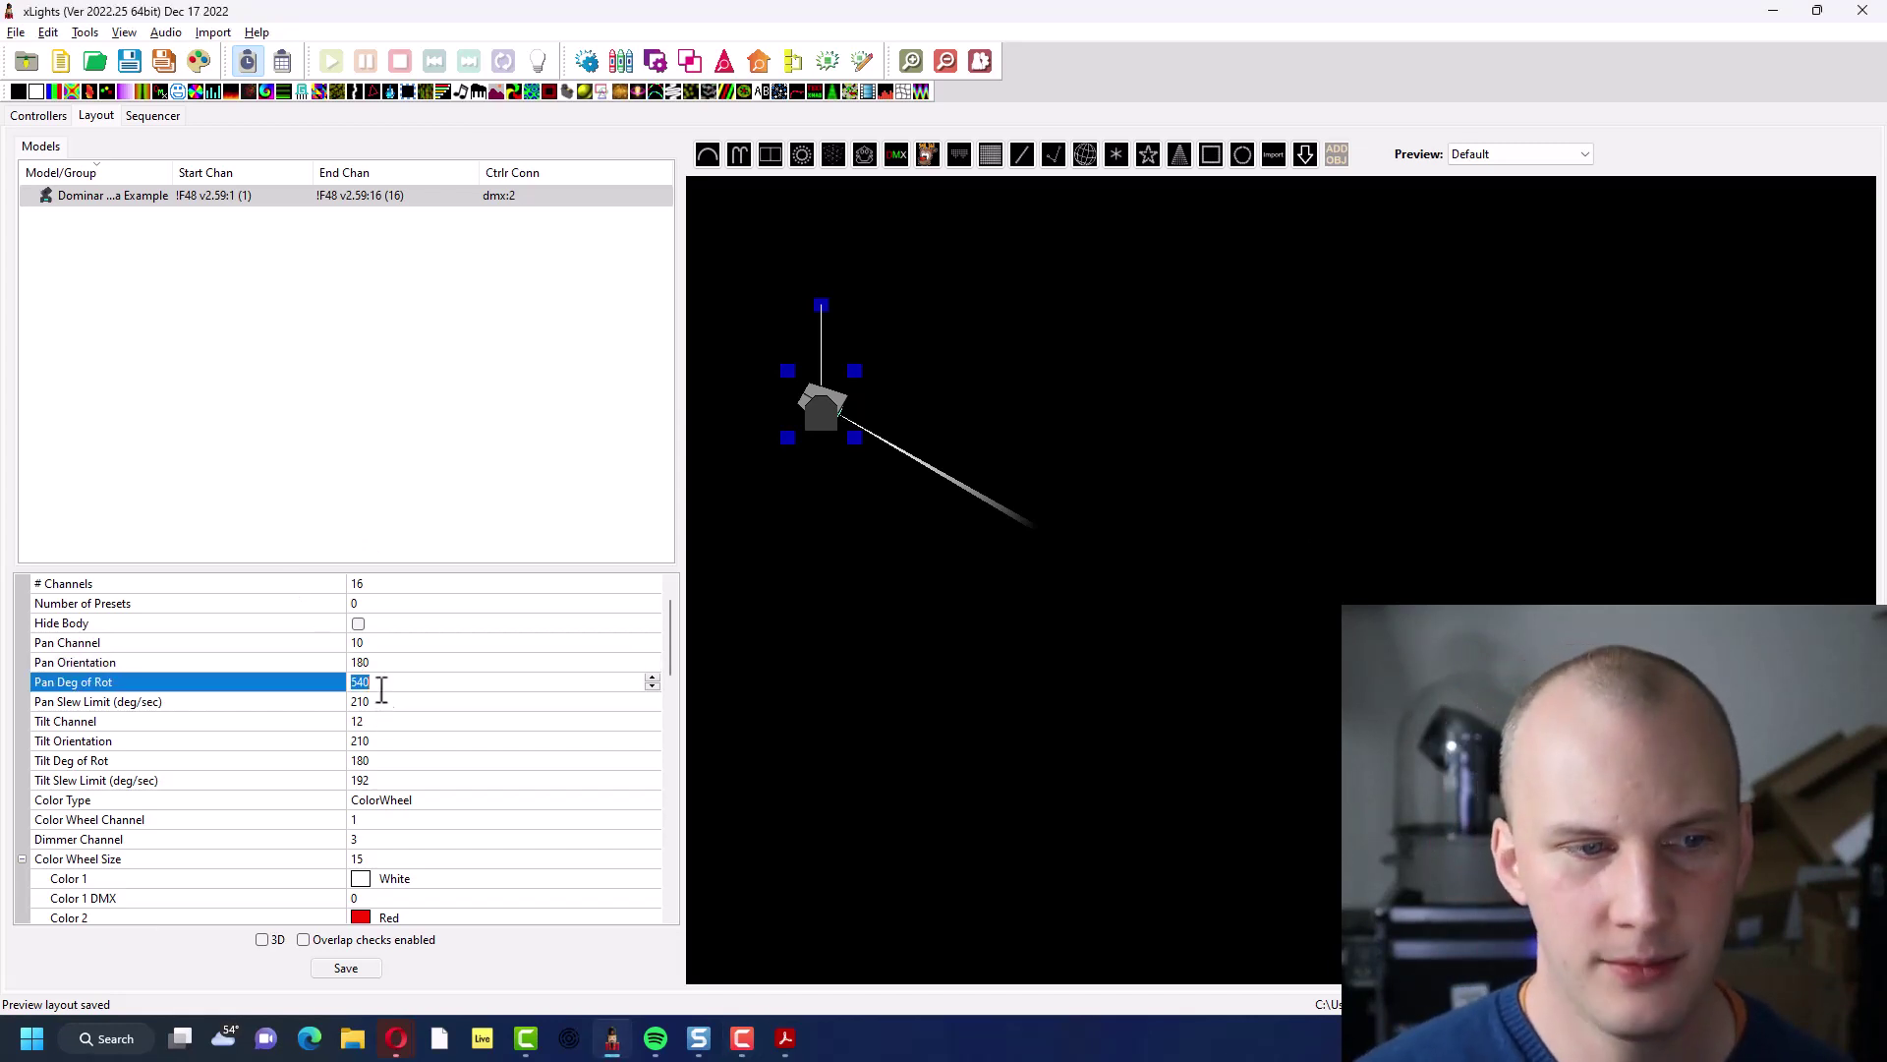
left_click(381, 685)
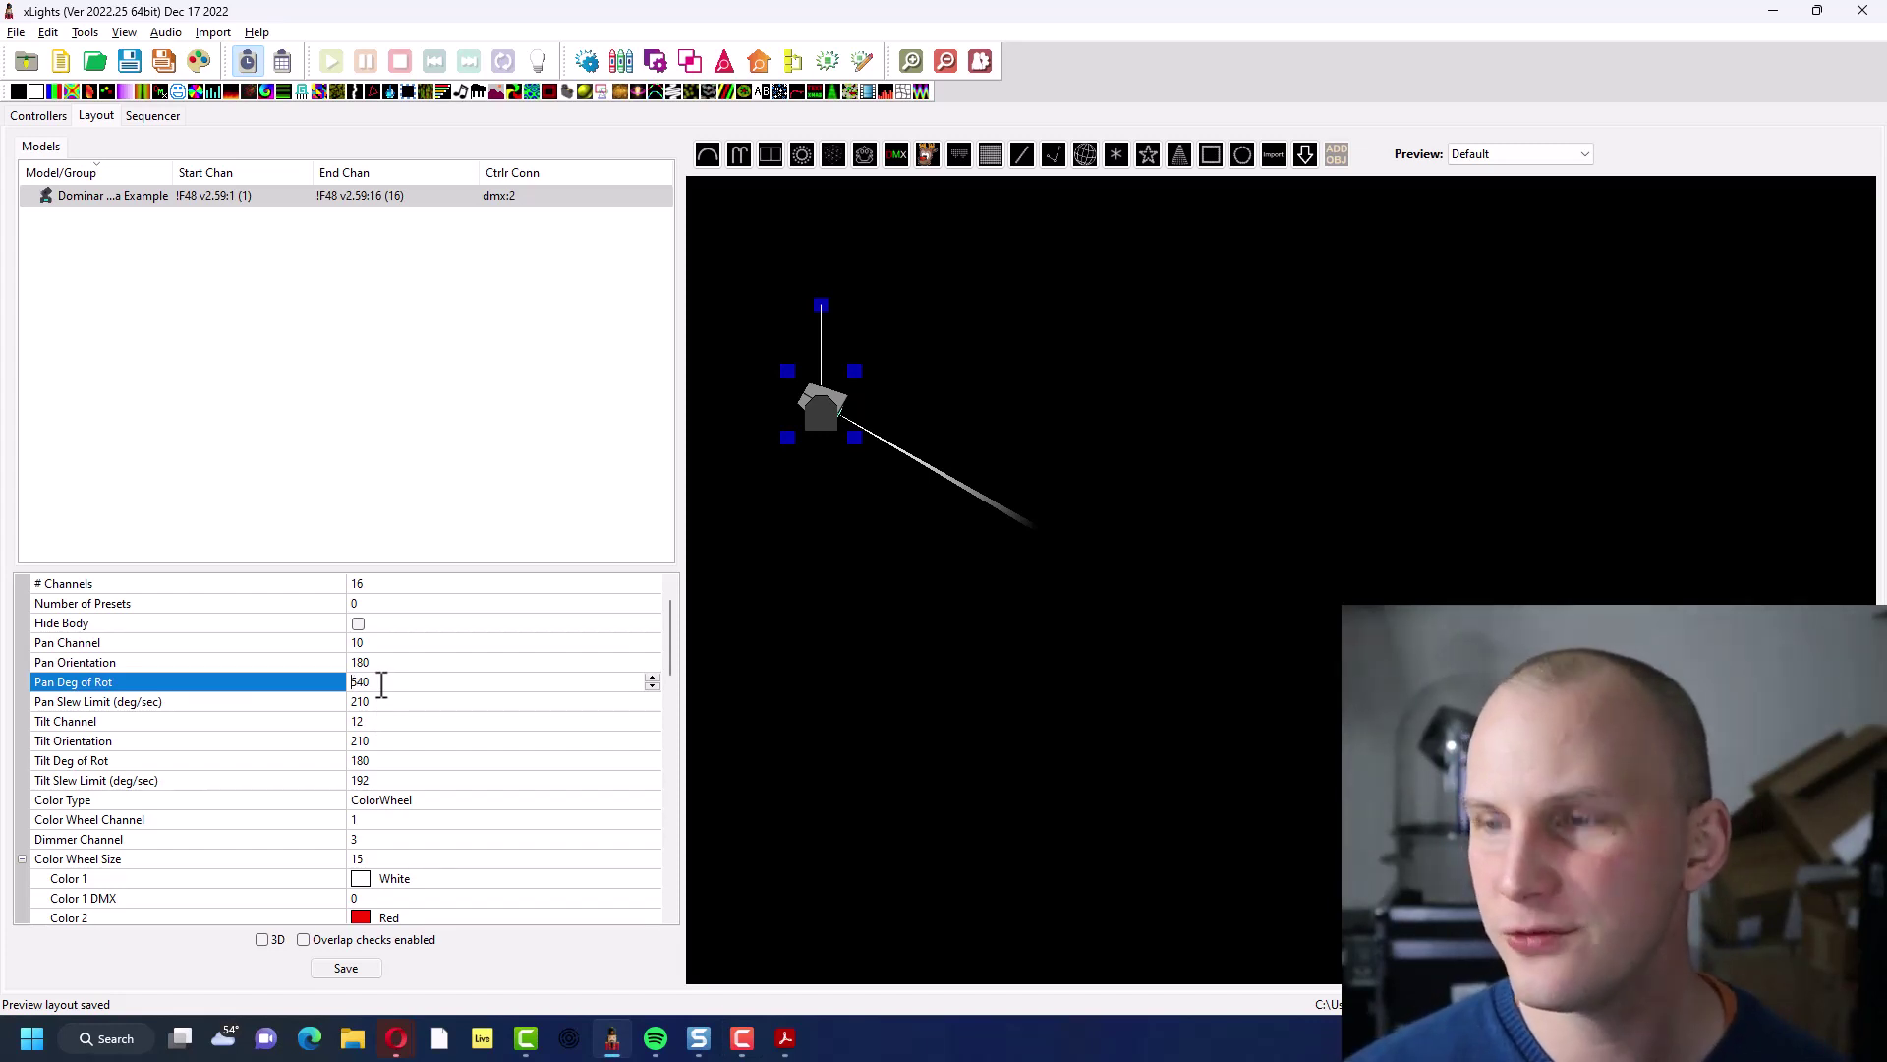
key("Home")
type("-")
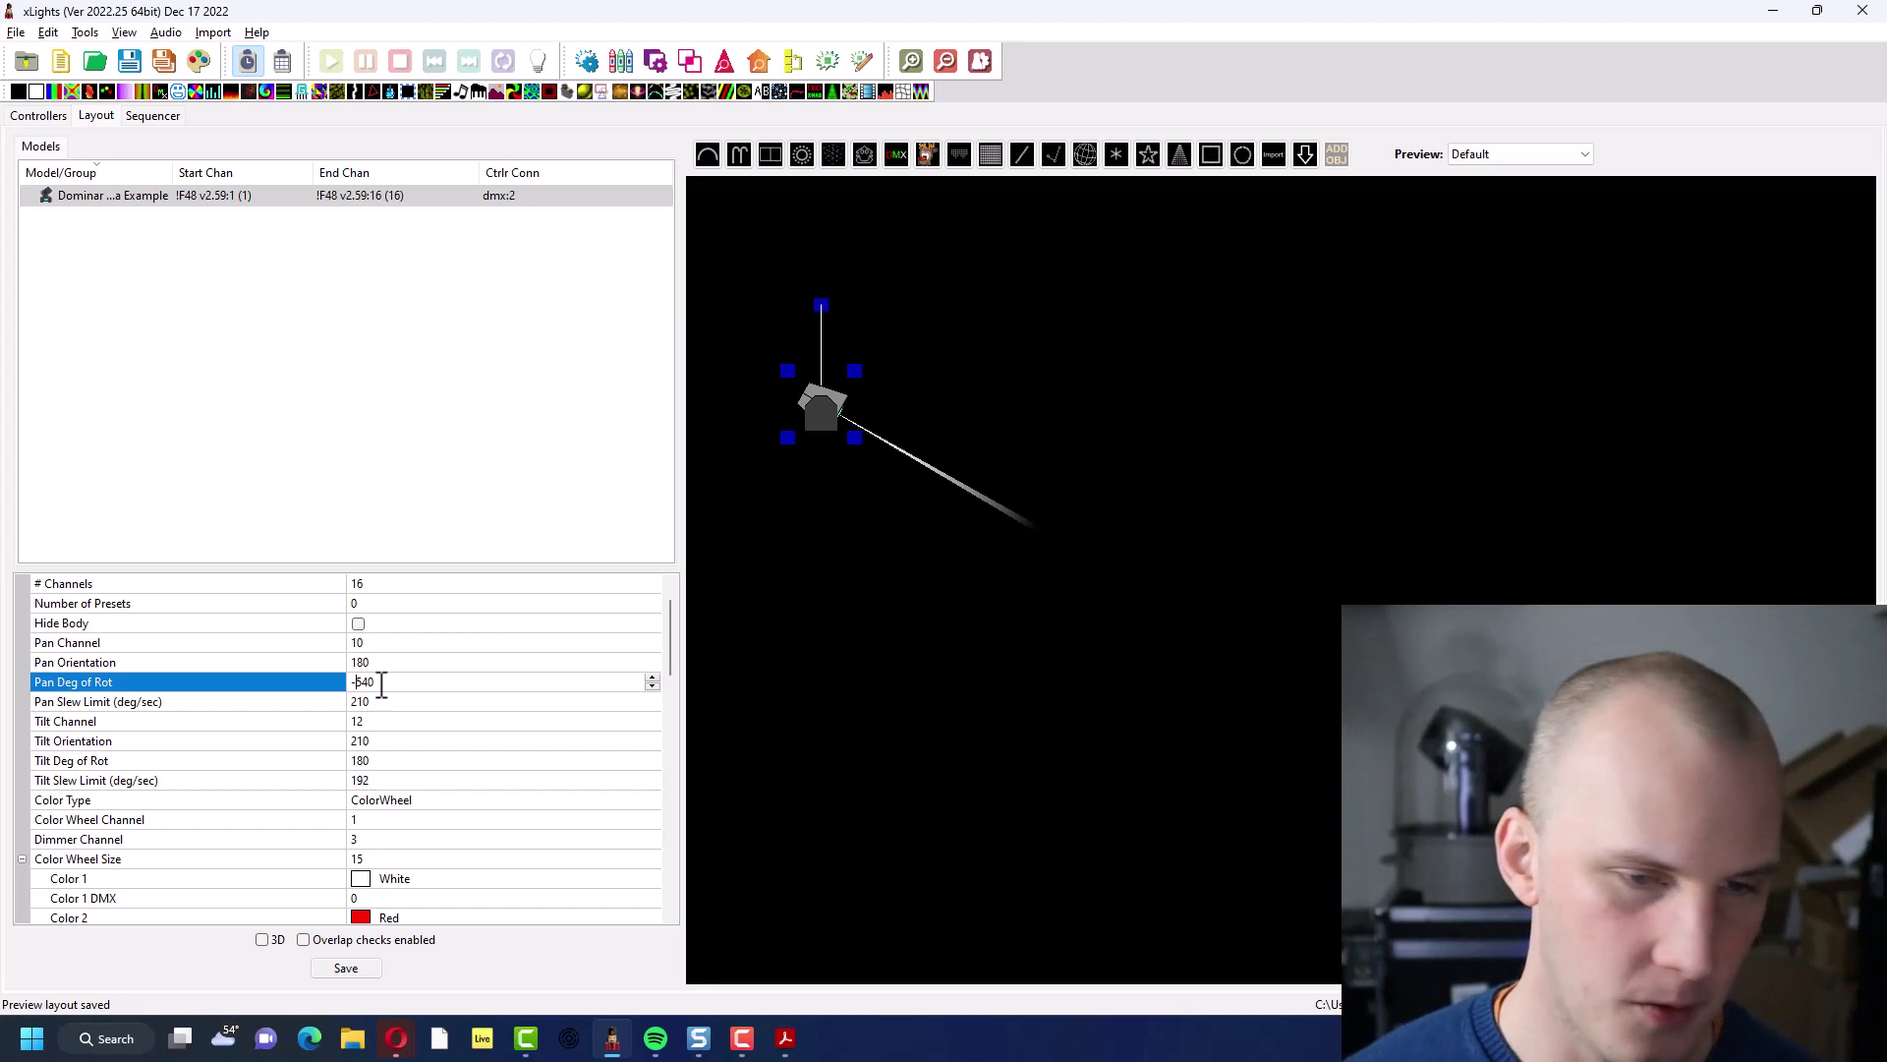
key("Tab")
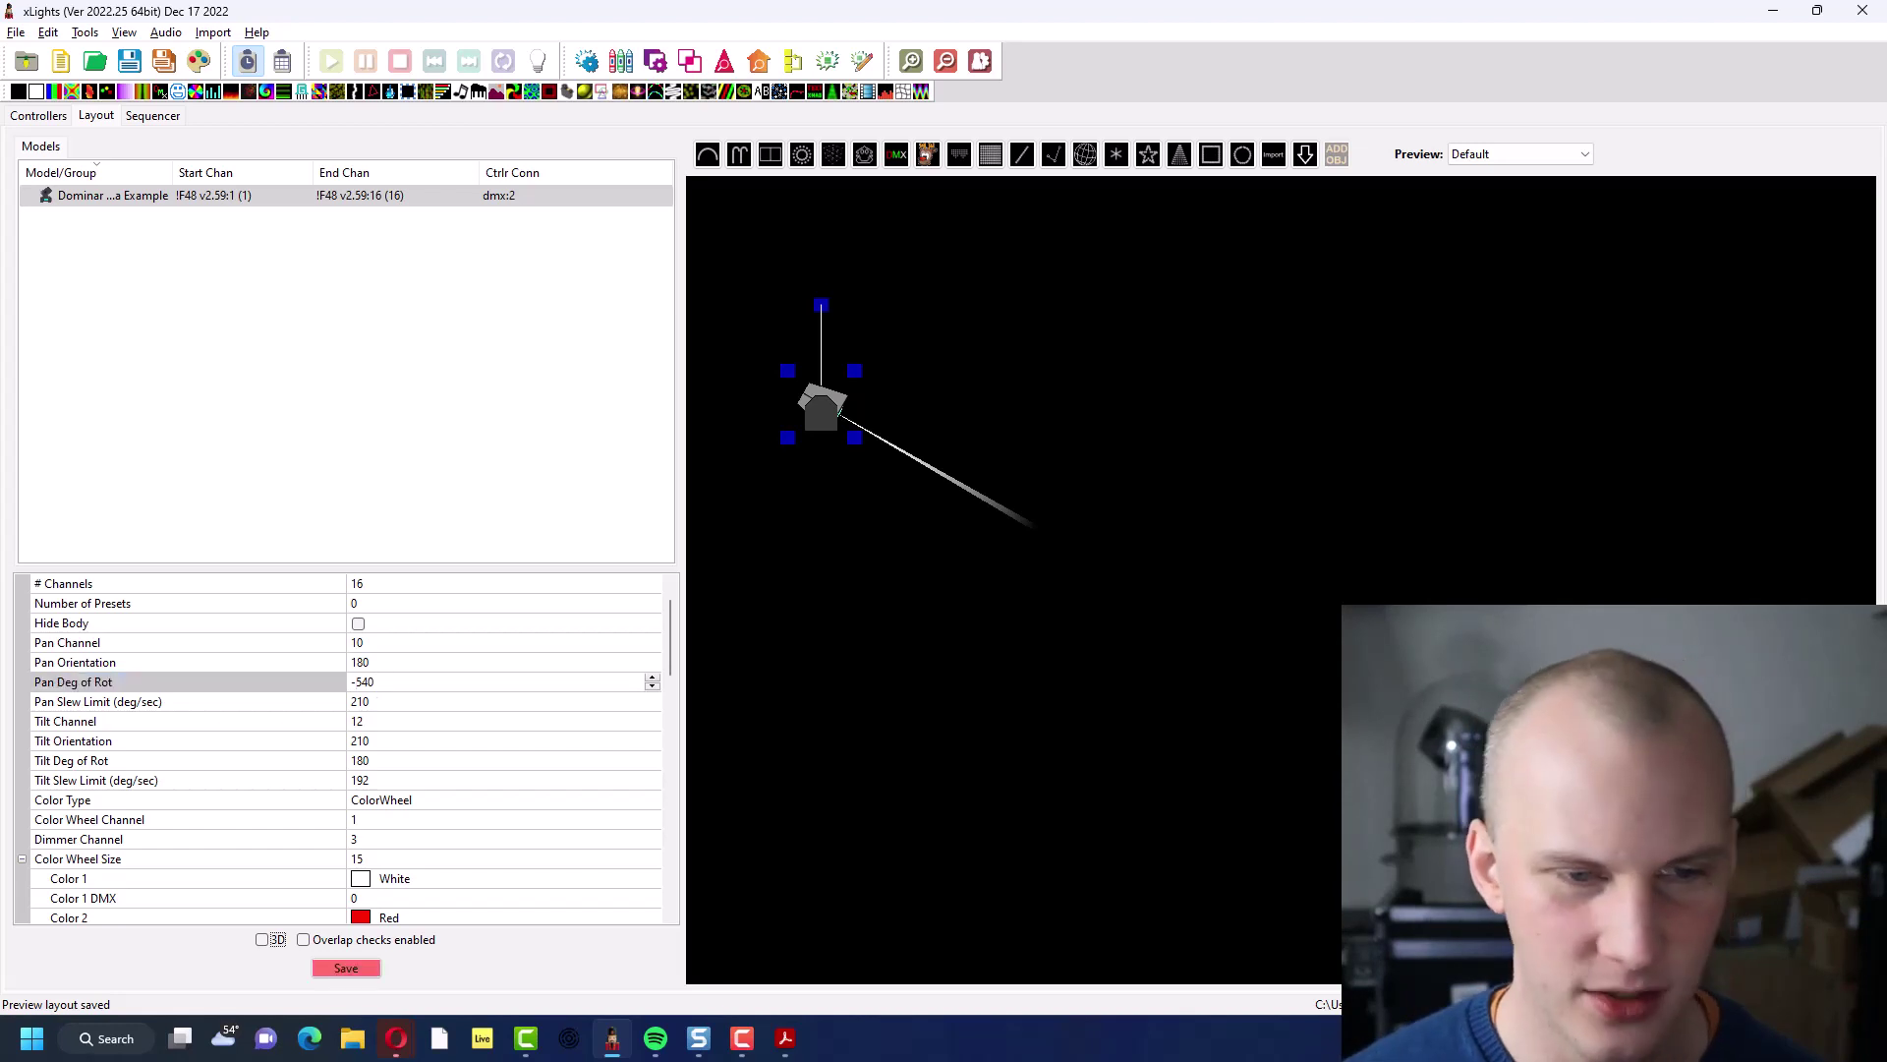
Replace the tilt degrees of rotation 180 with -270
left_click(386, 750)
left_click(391, 776)
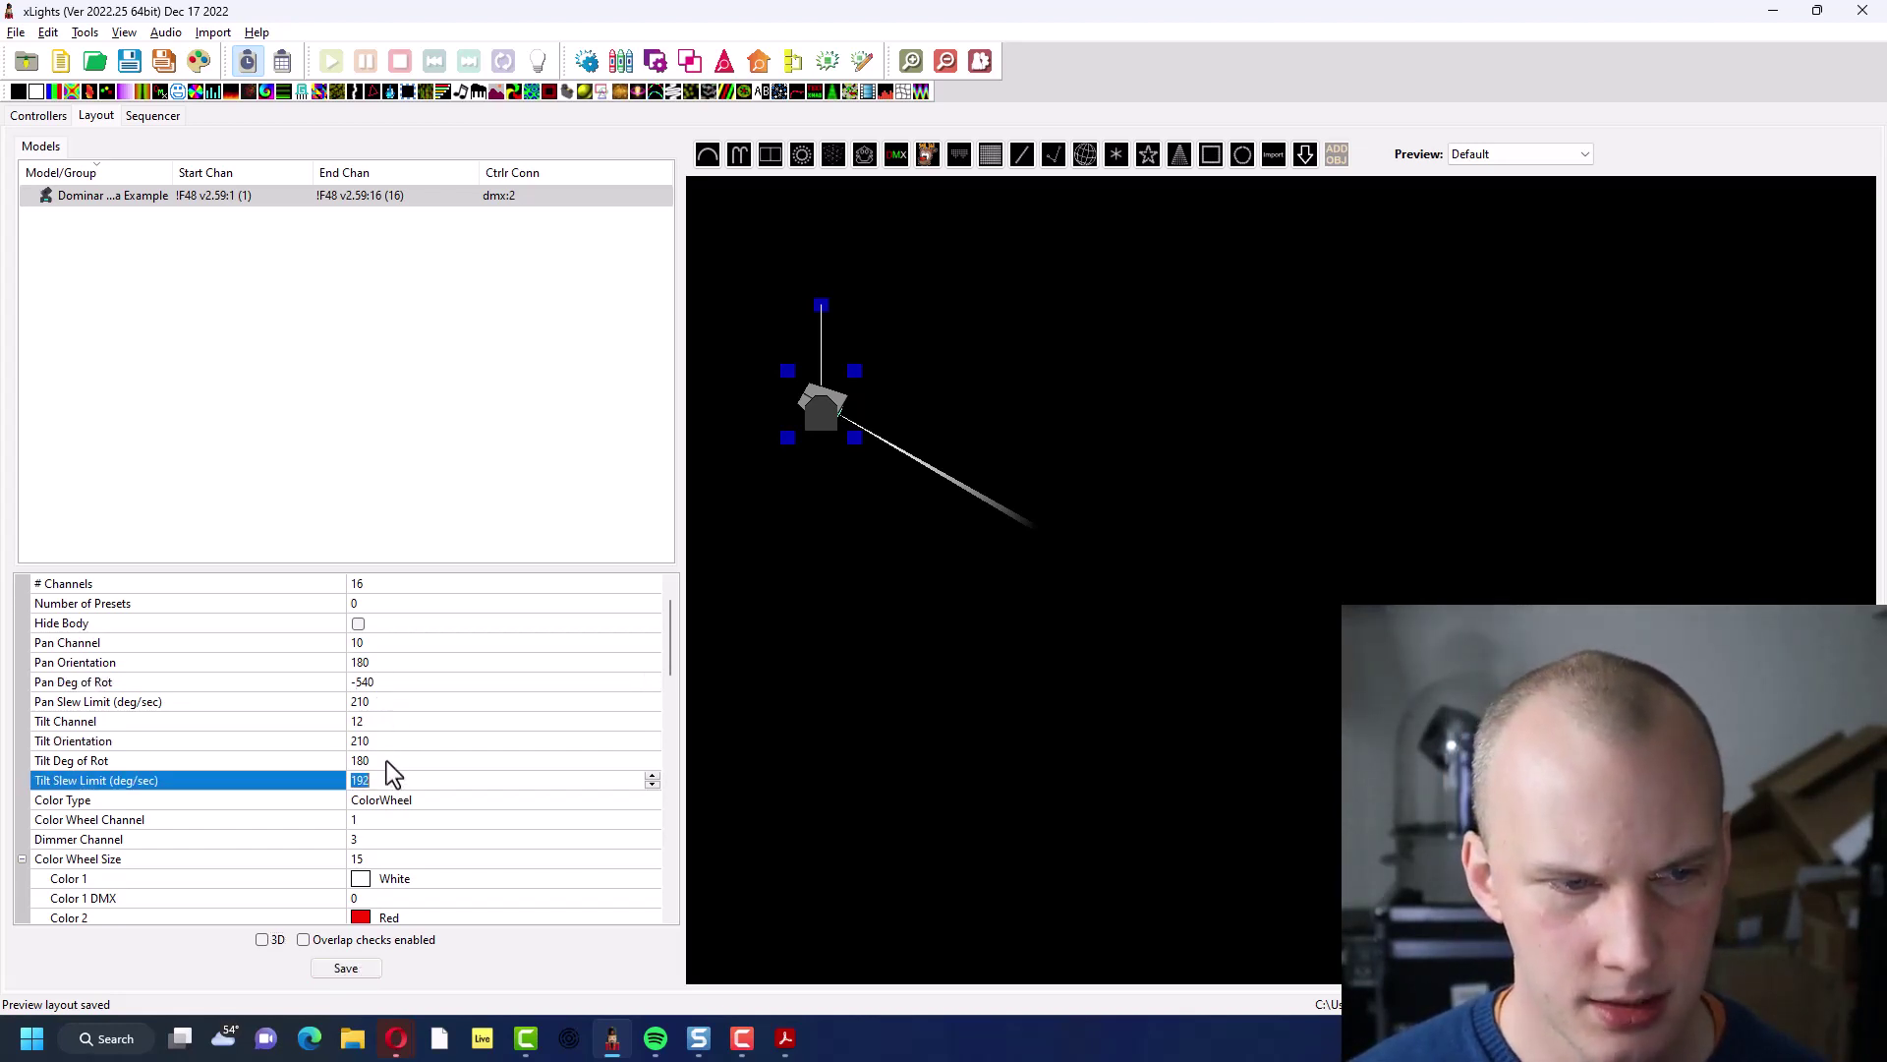
left_click(387, 761)
left_click(373, 753)
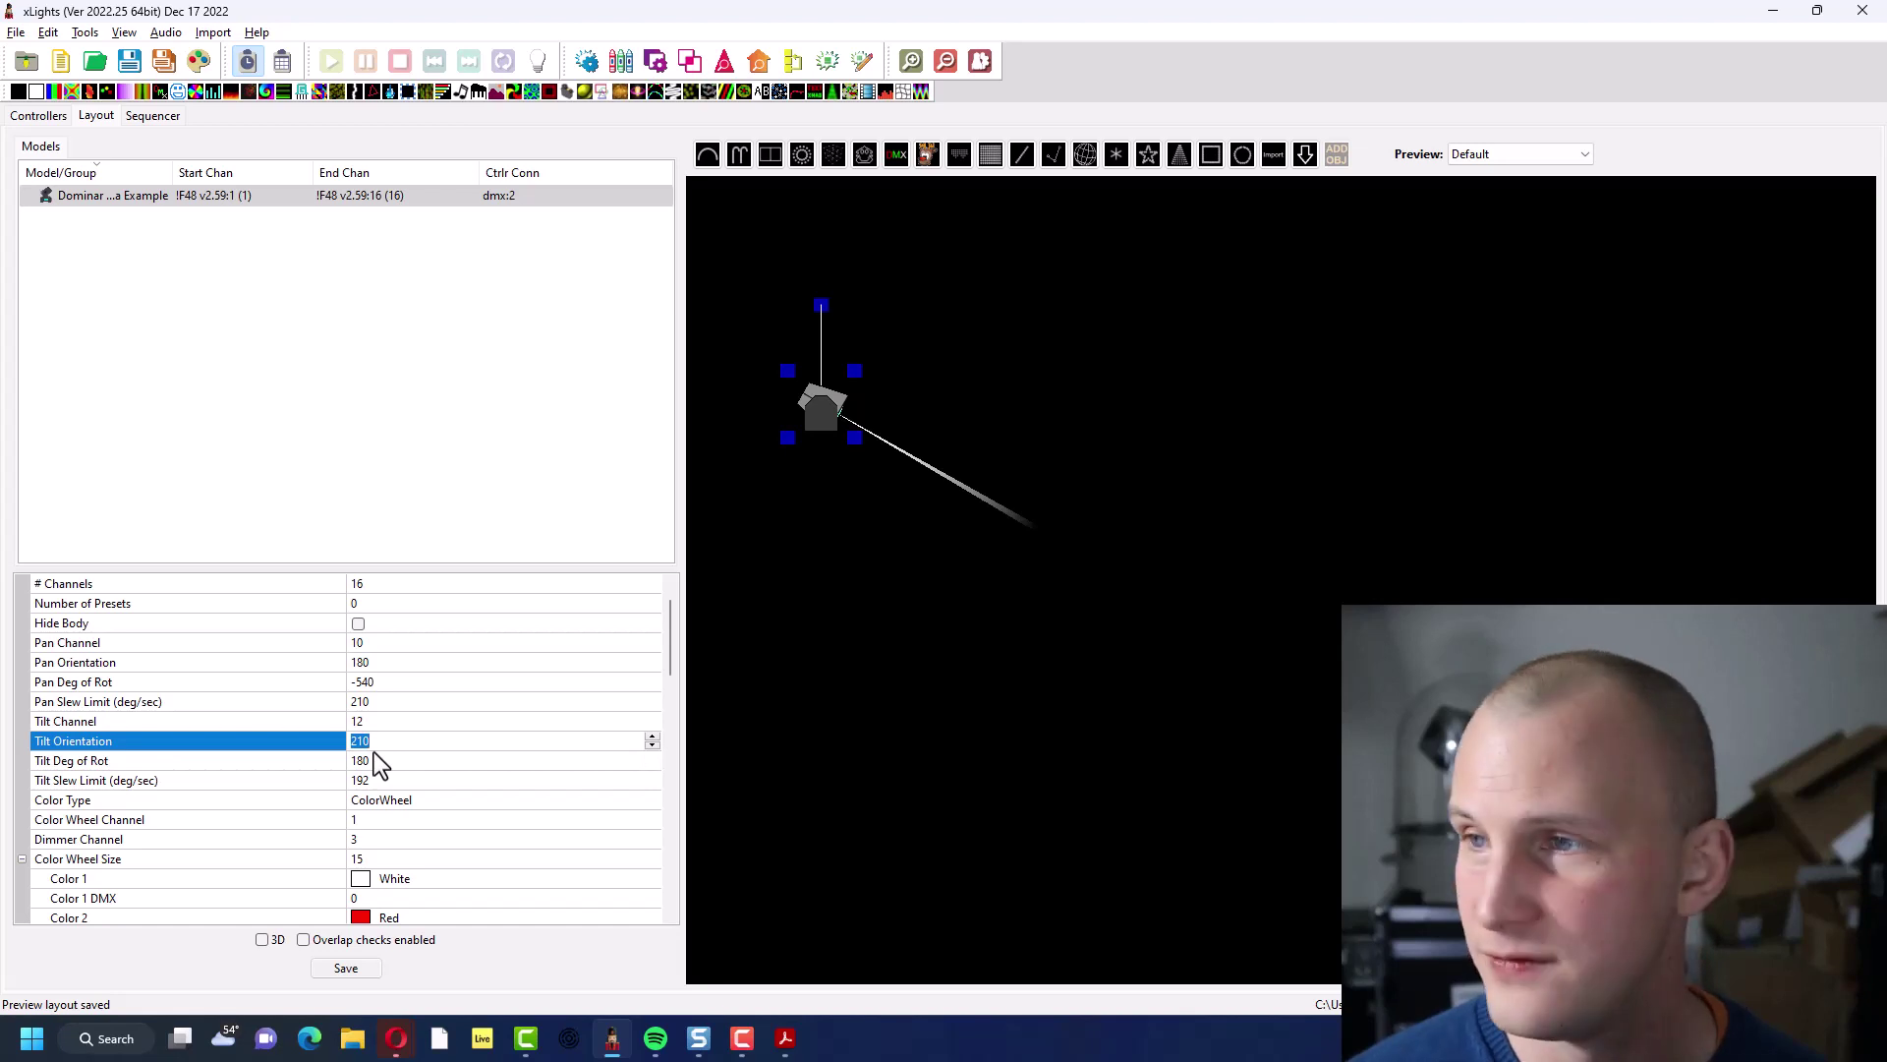
left_click(387, 762)
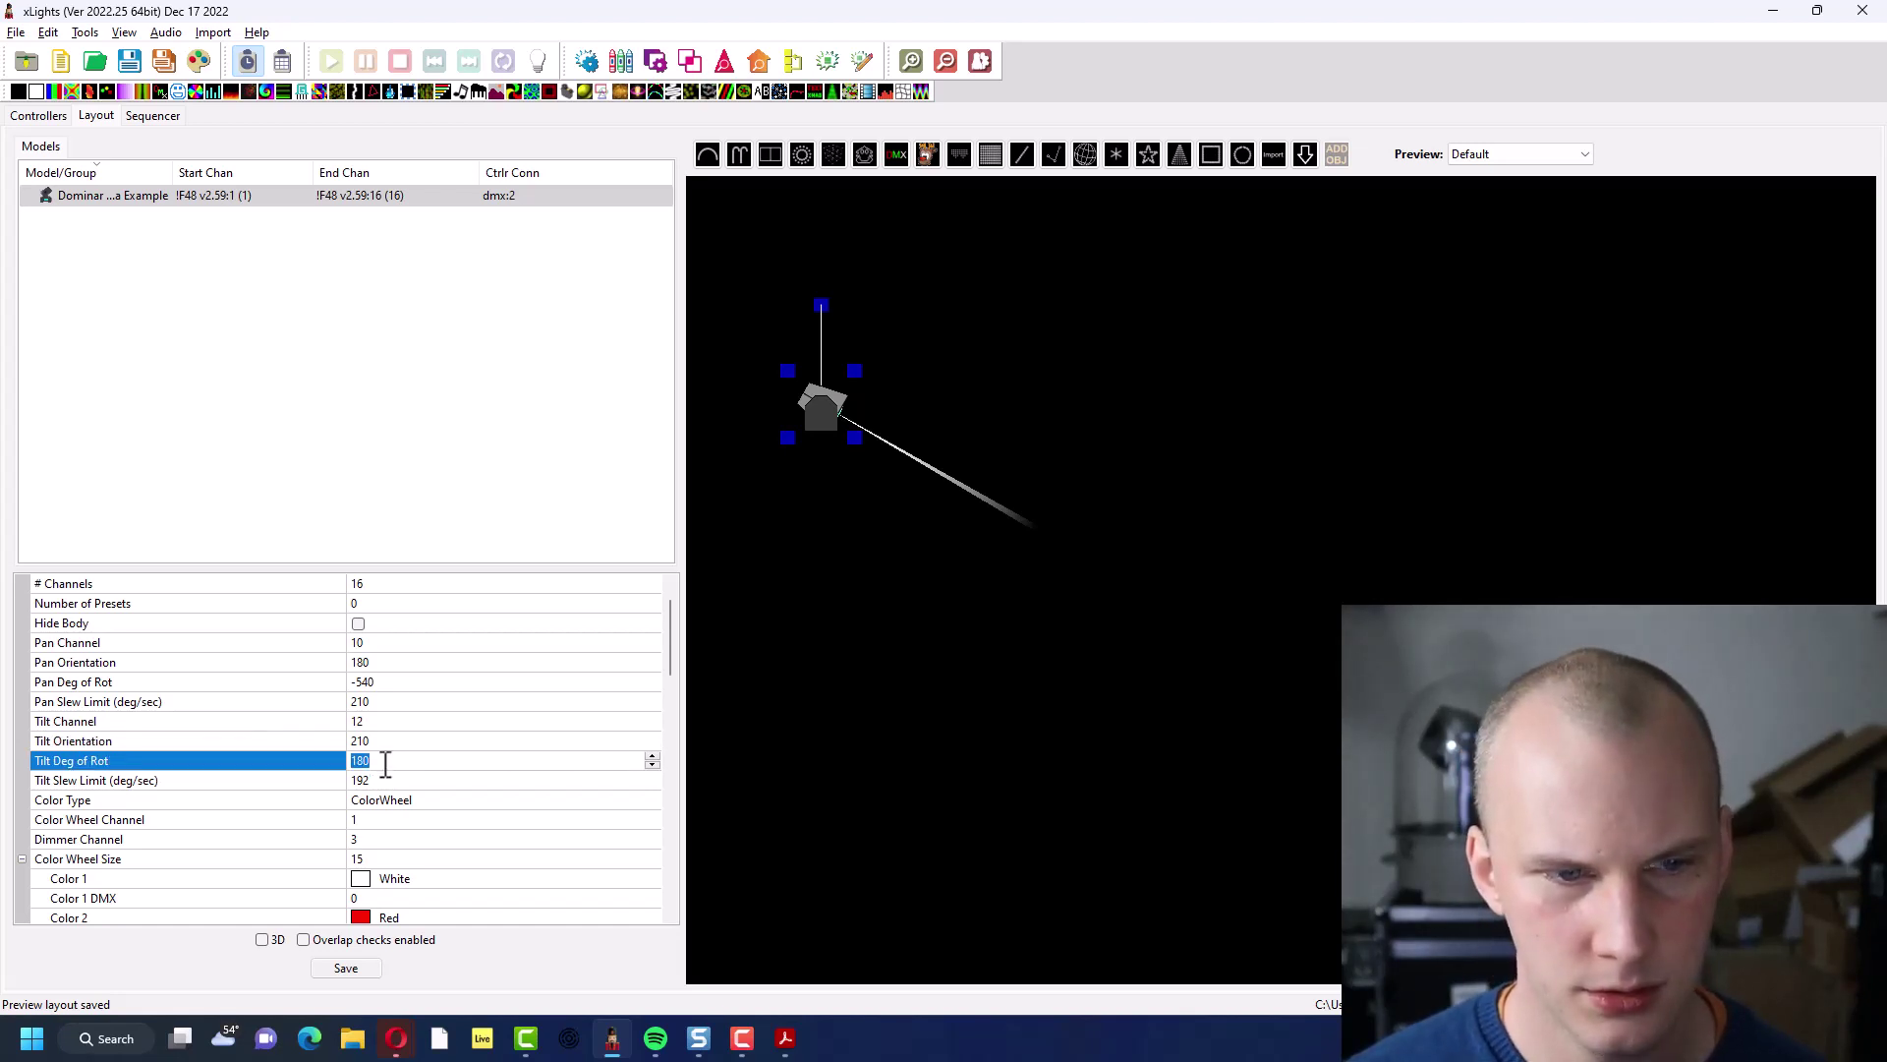
type("2")
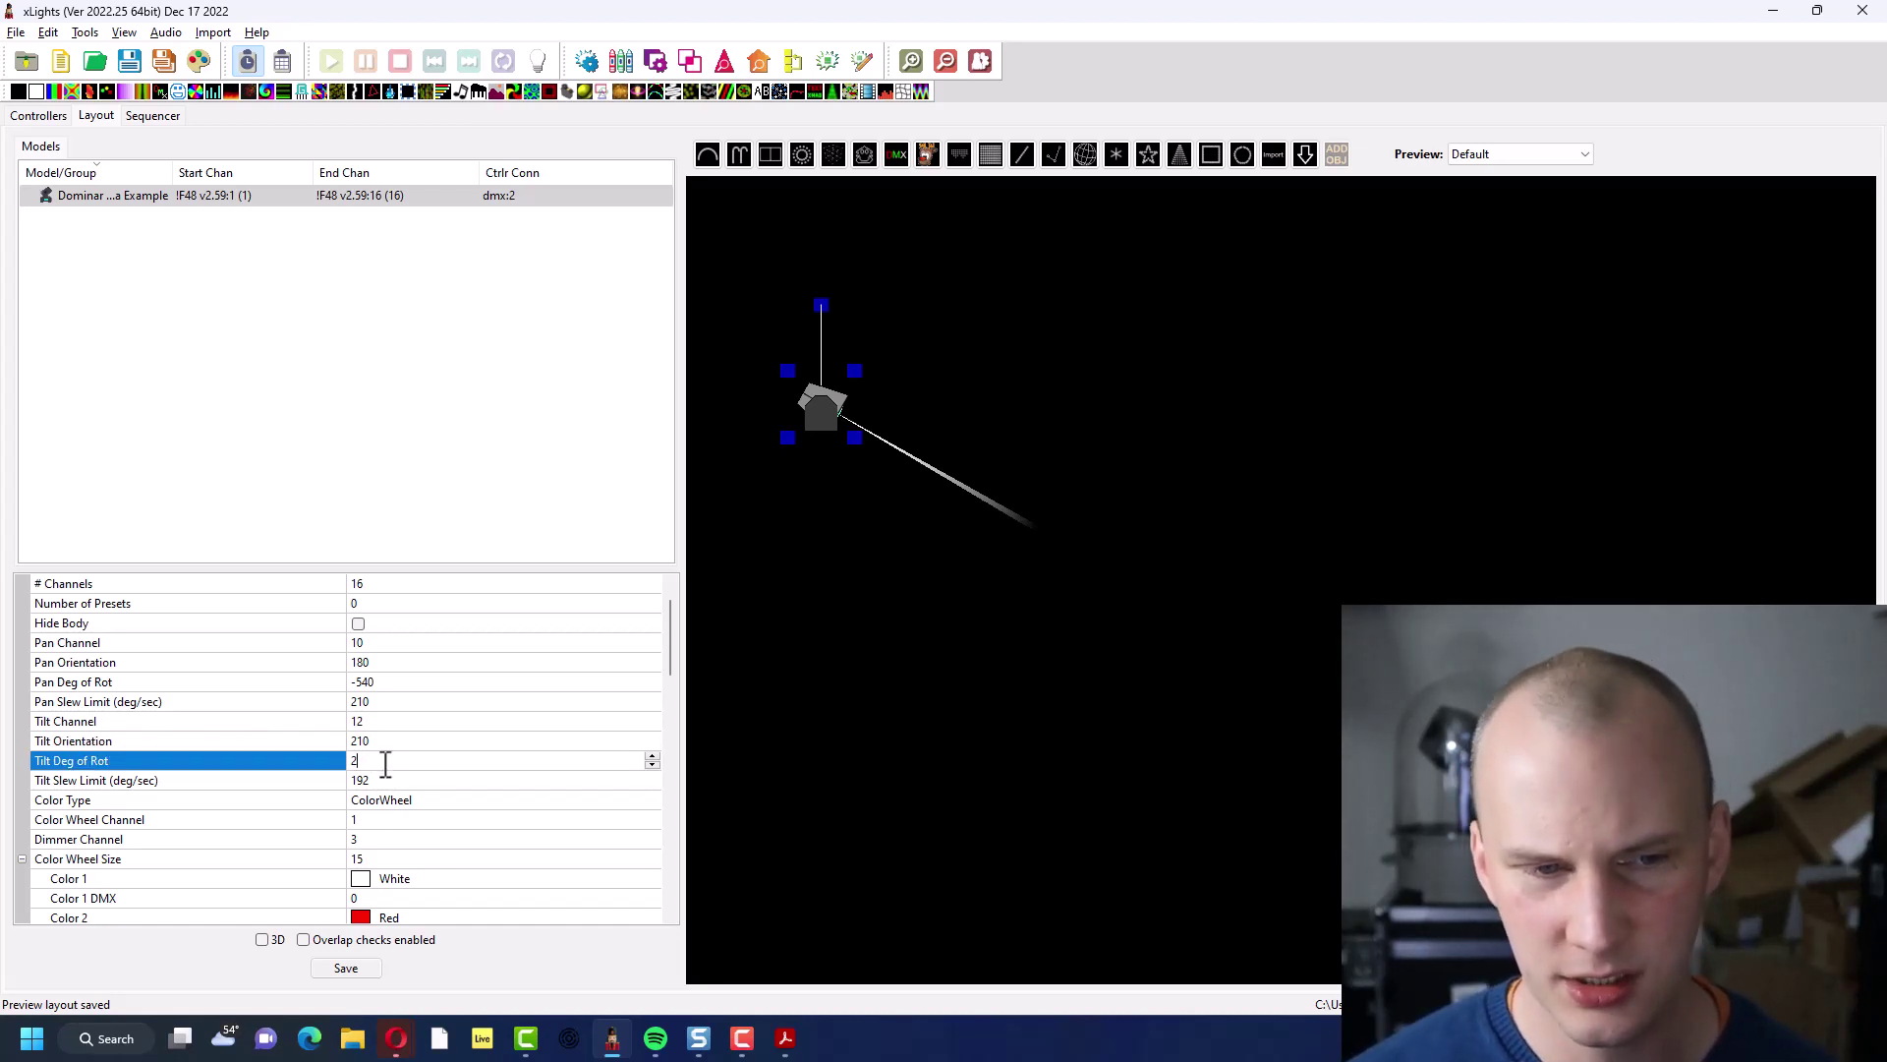
type("70")
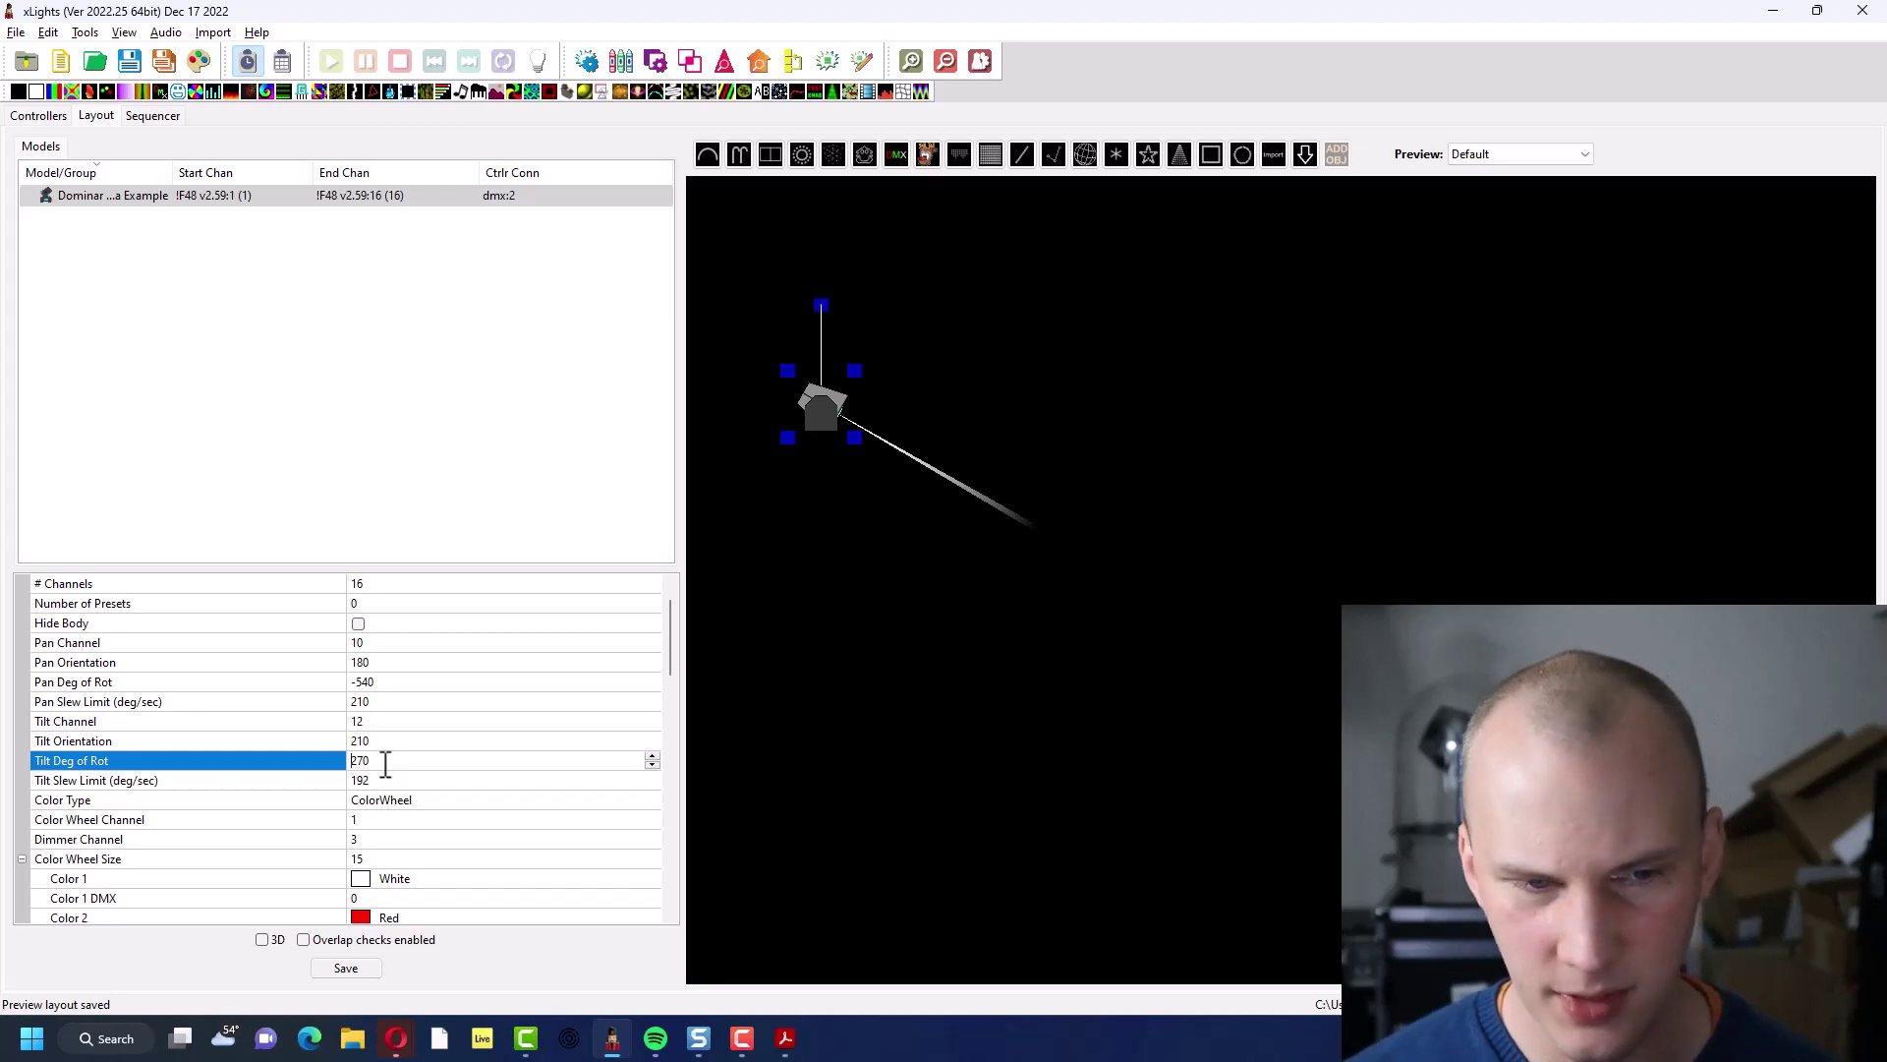
type("-")
key("Tab")
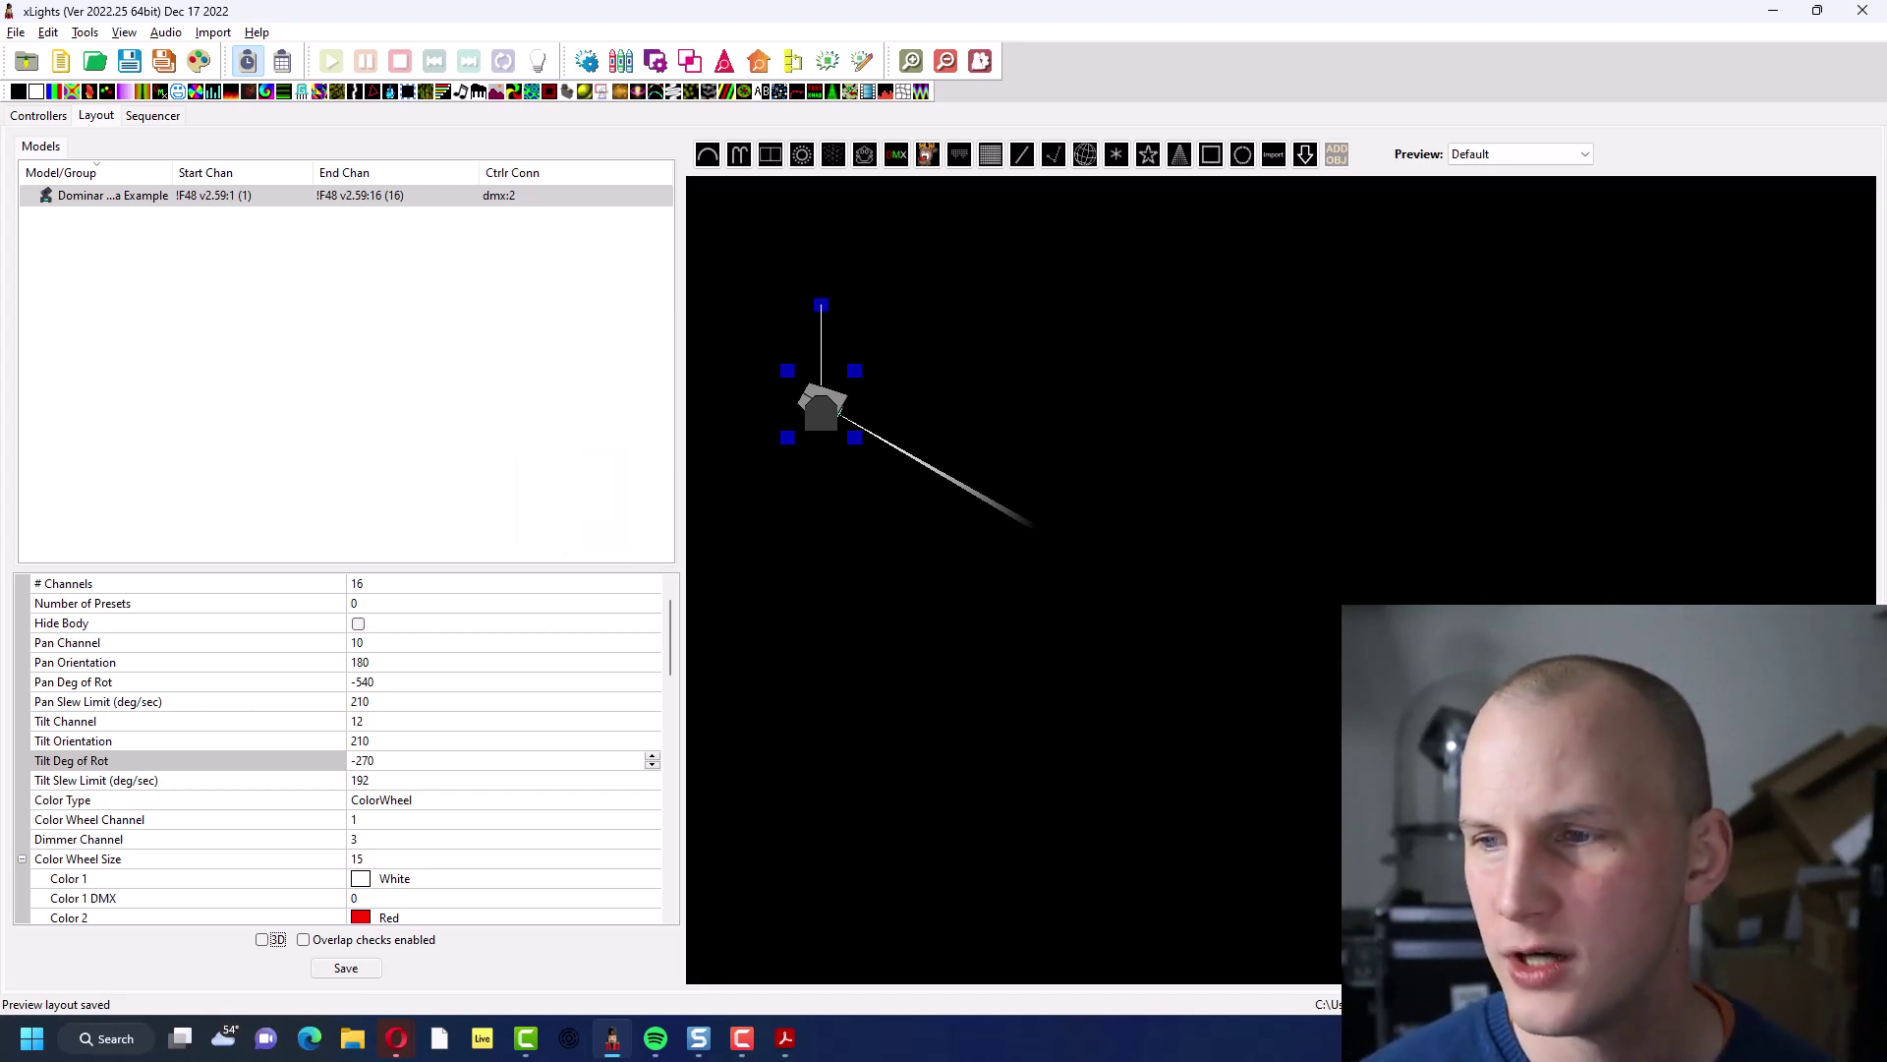
key("alt+Tab")
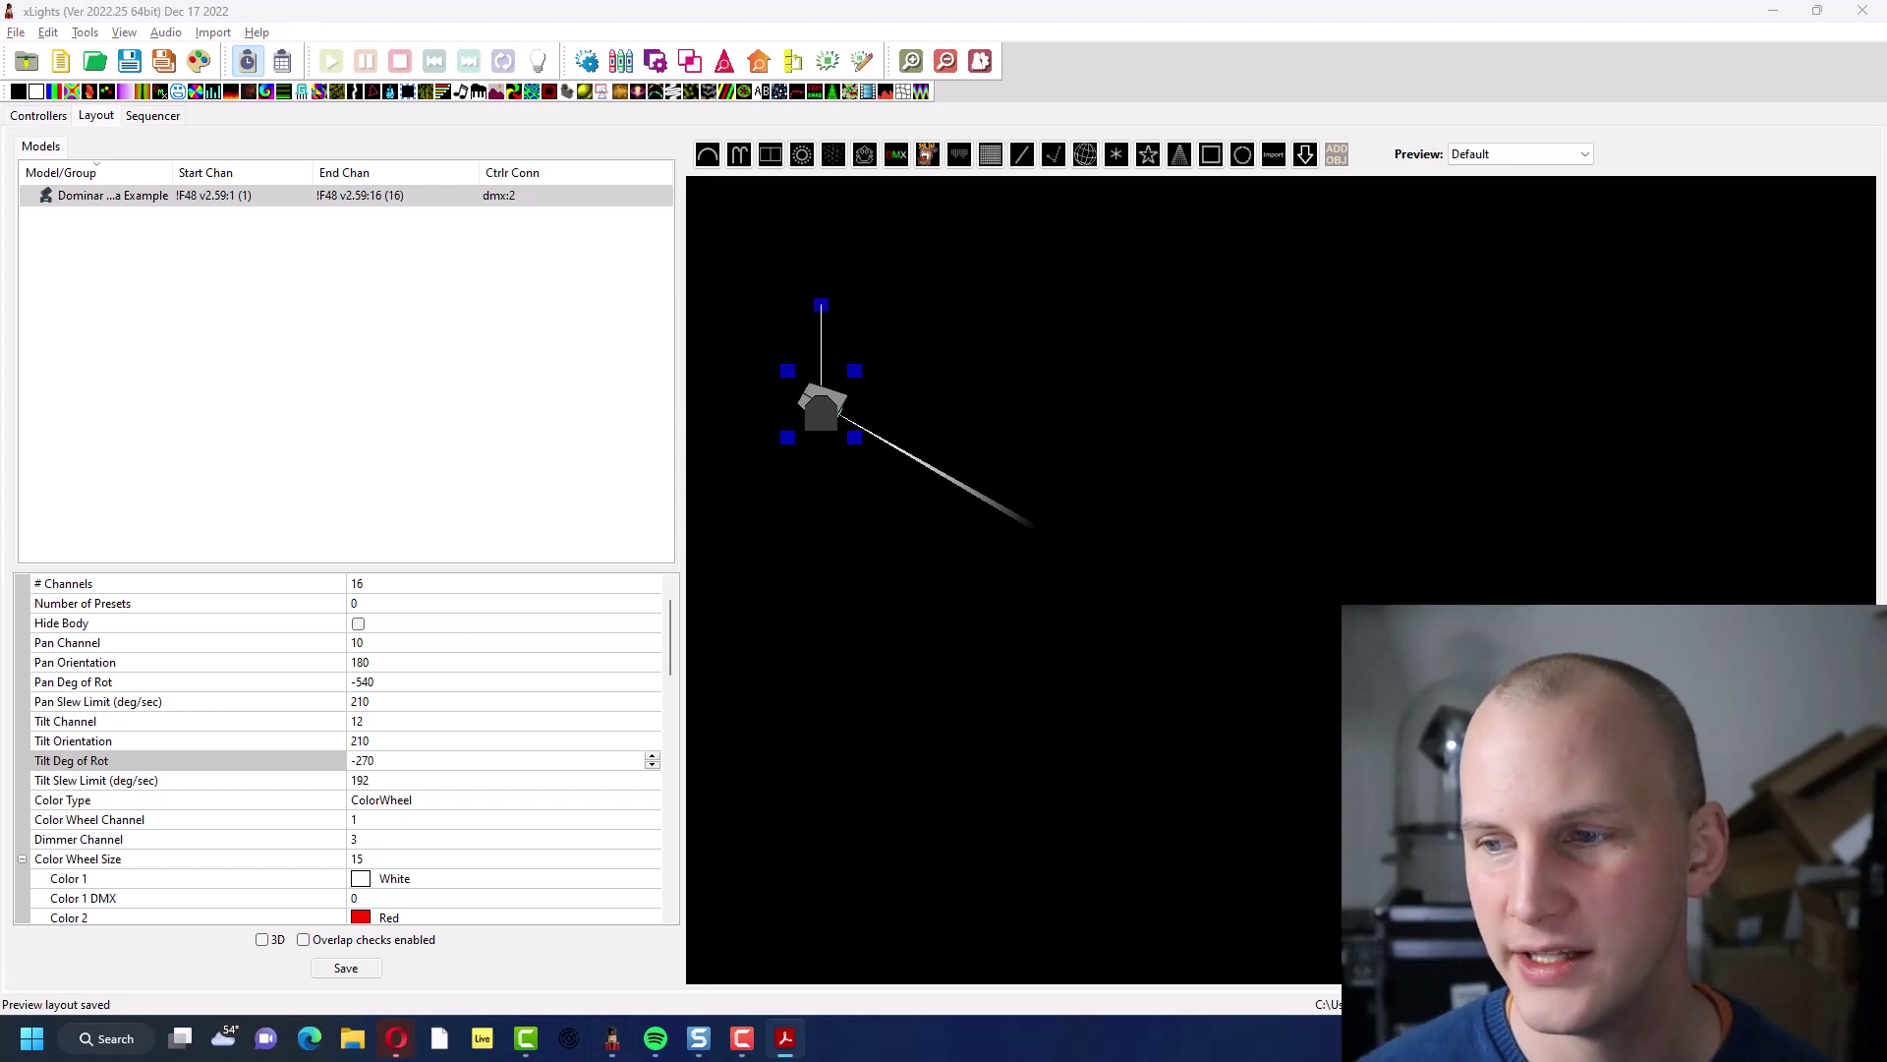
scroll(362, 584, "down", 1)
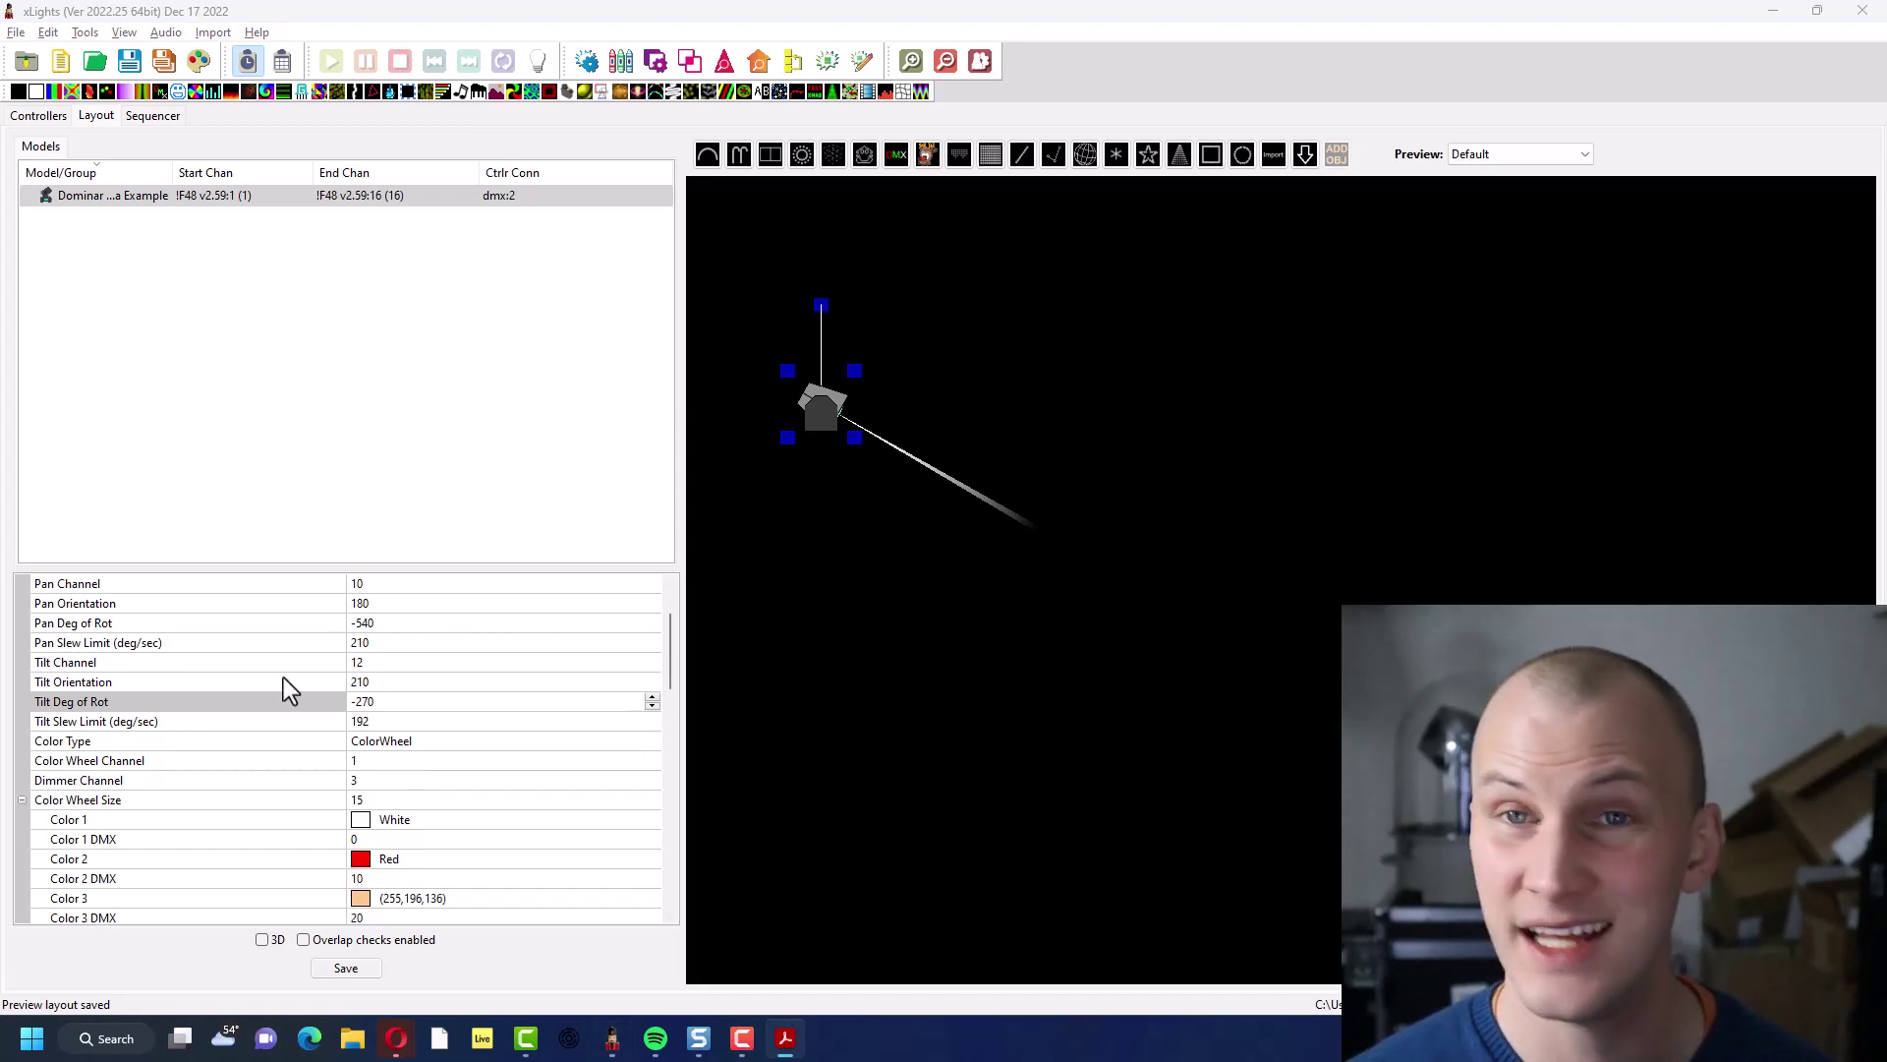
With output to lights on, sweep the DMX effect's channel 12 slider up and back to 0
left_click(138, 116)
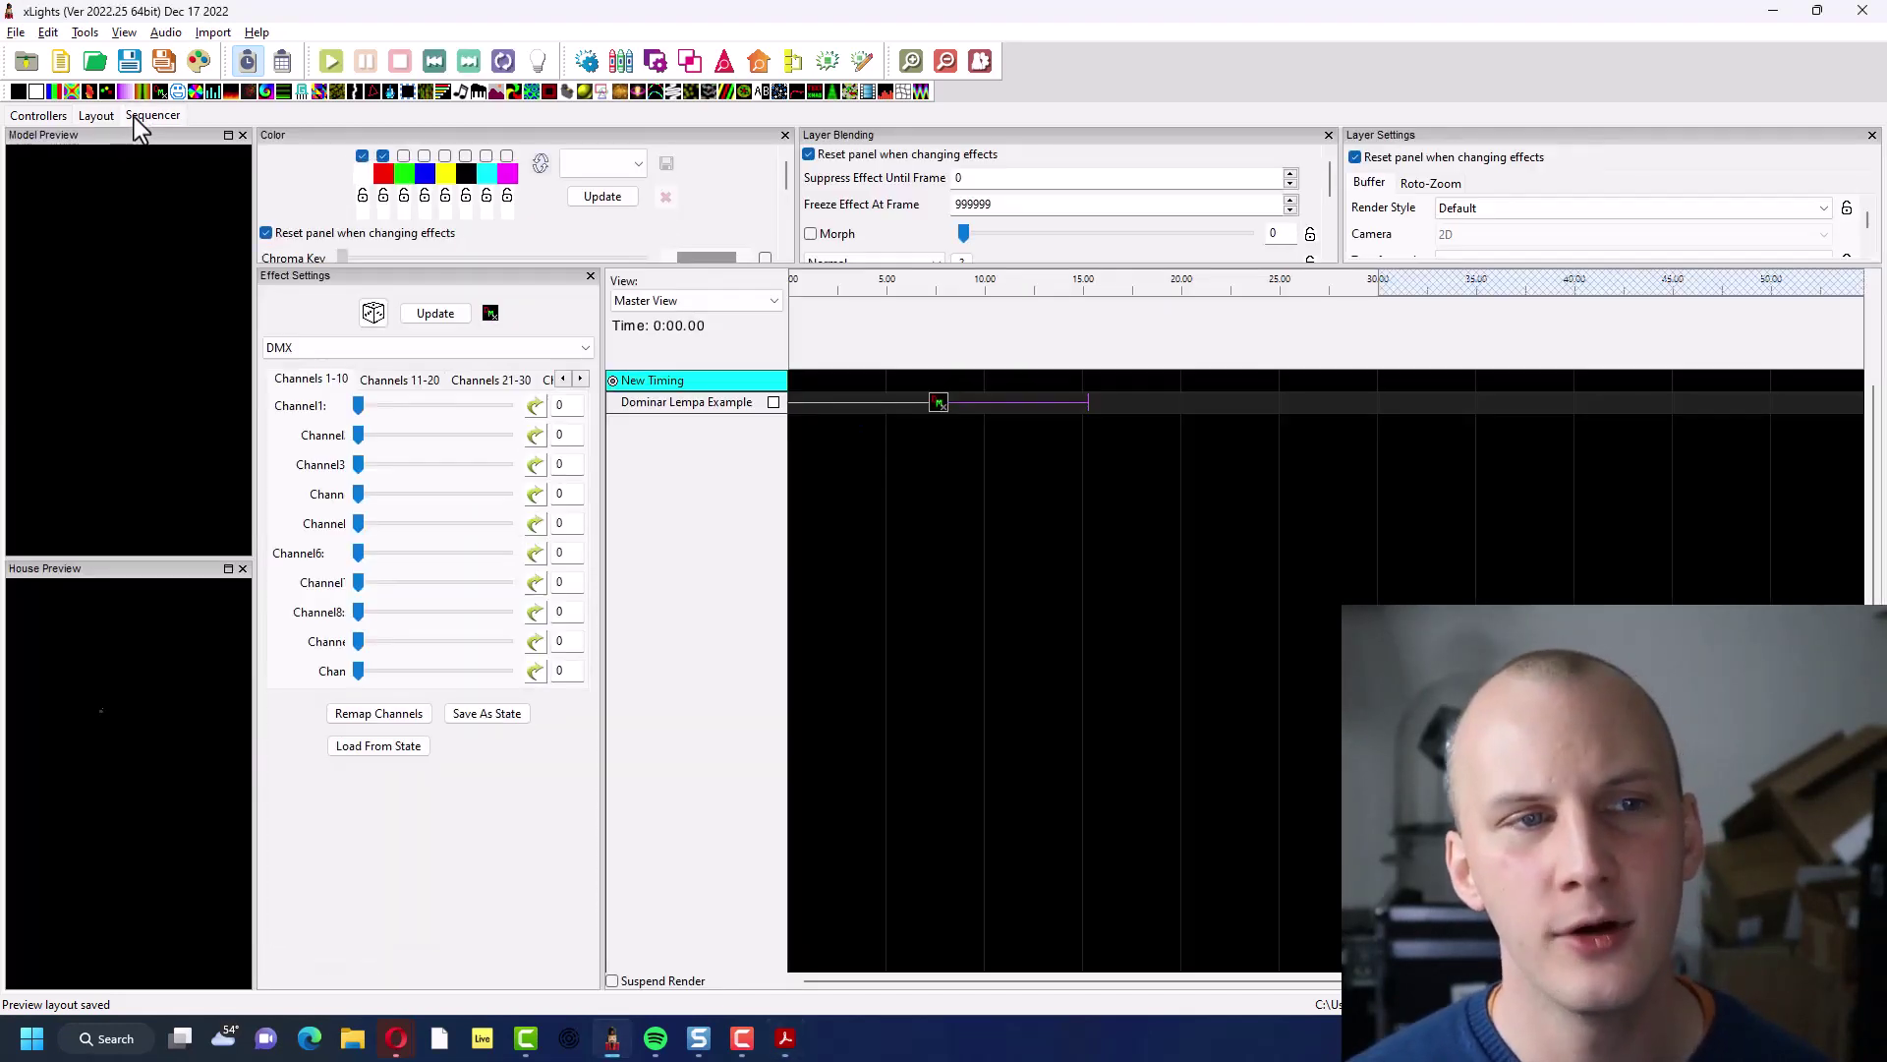
left_click(935, 404)
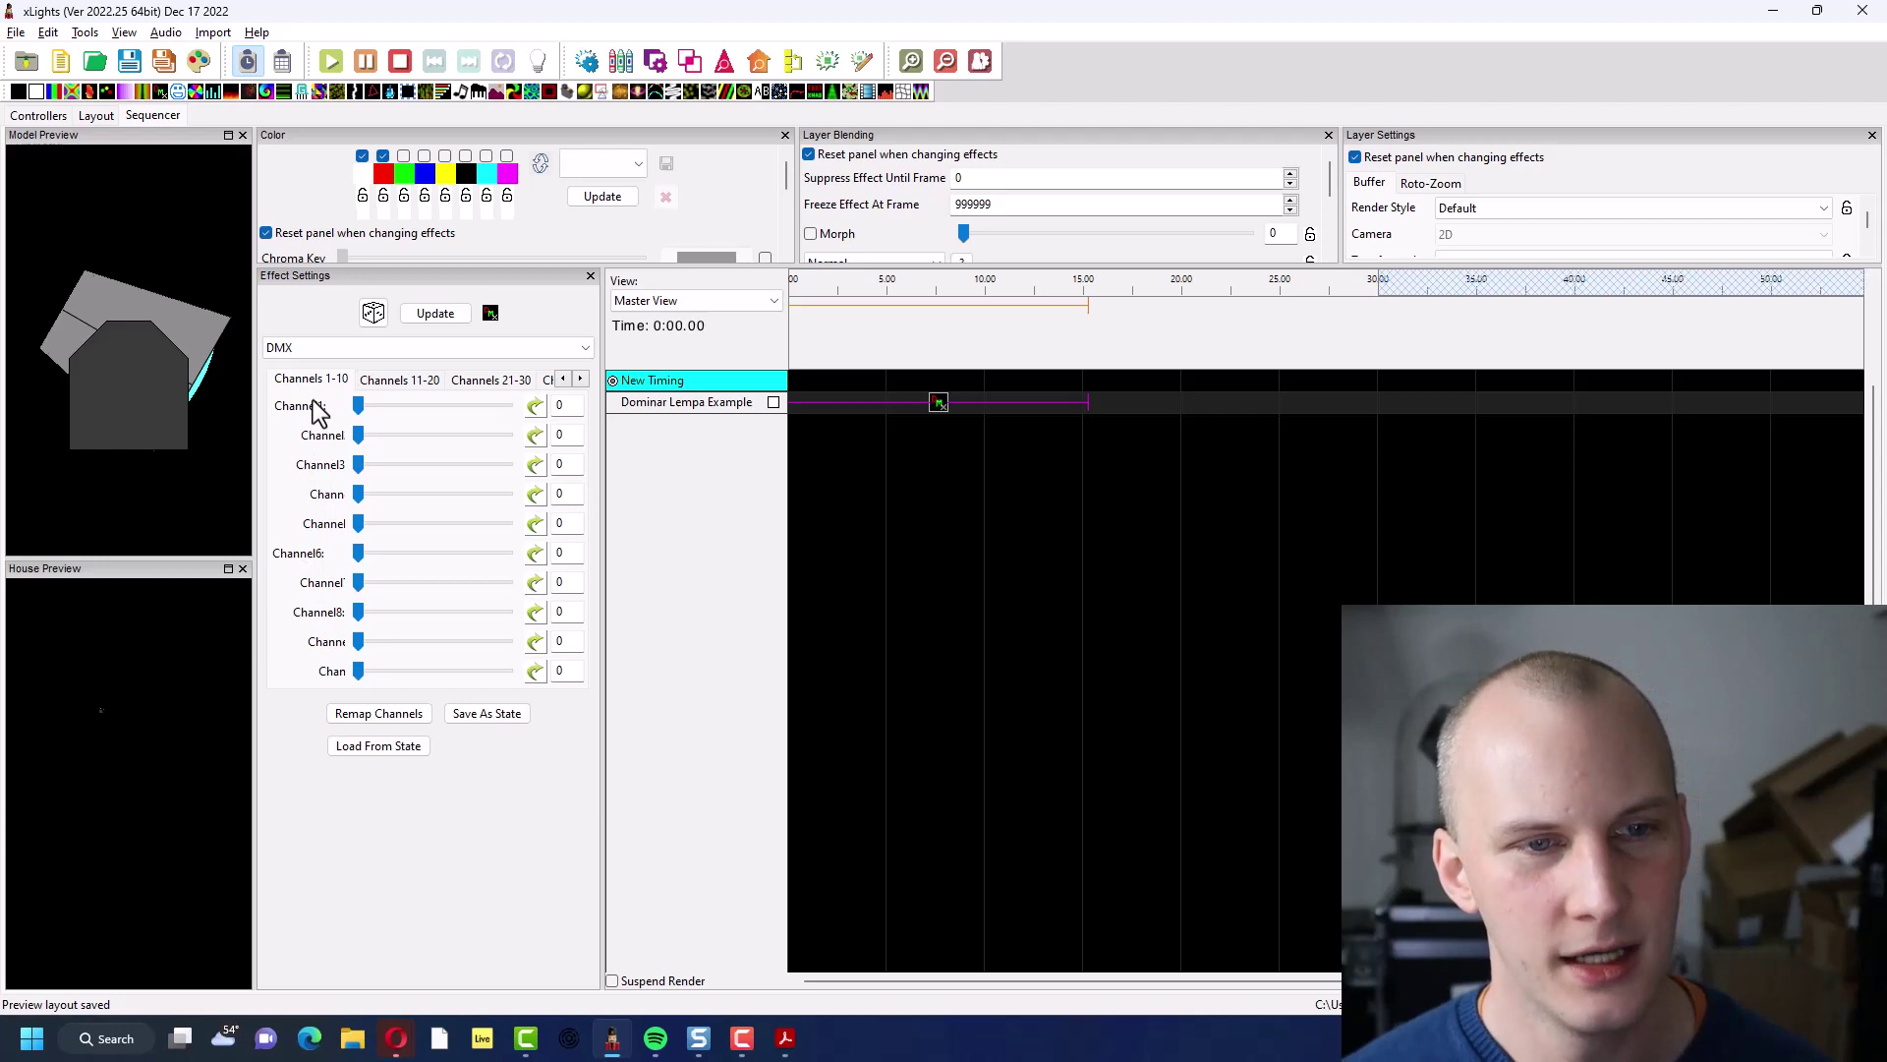
left_click(366, 382)
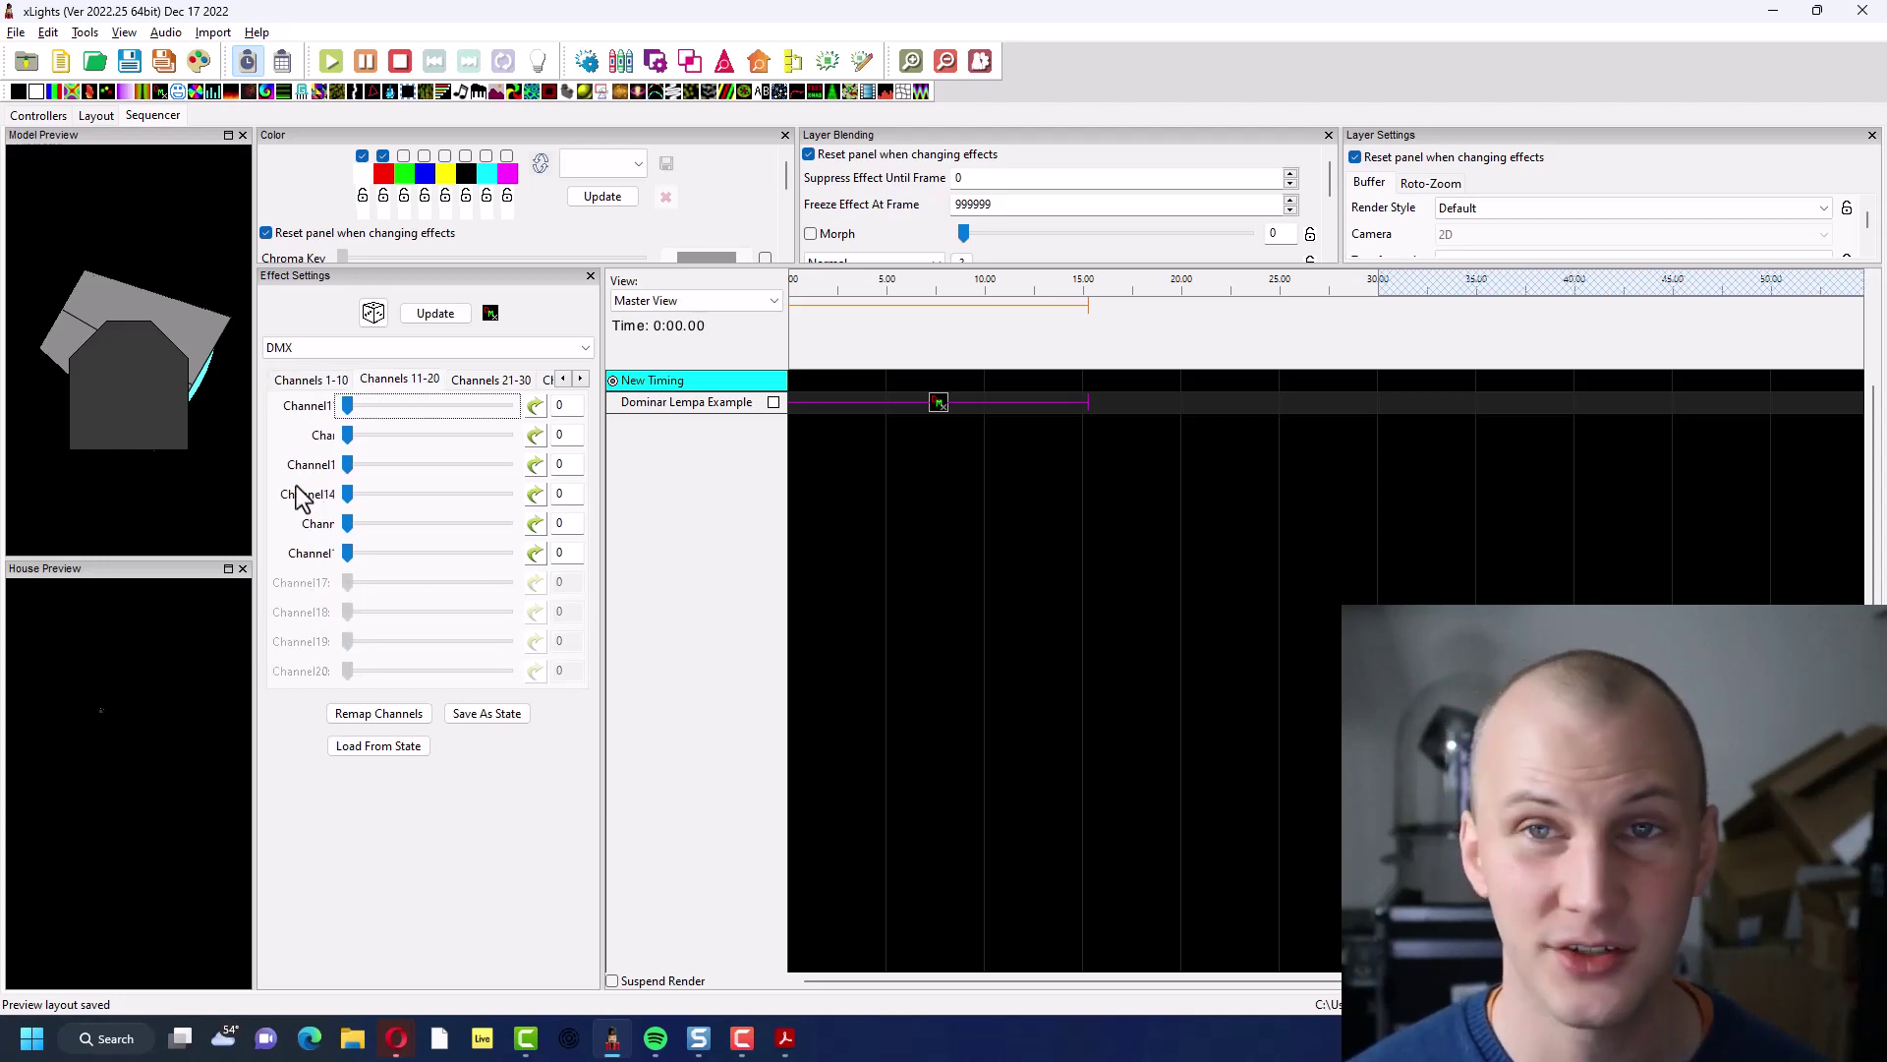
left_click(538, 61)
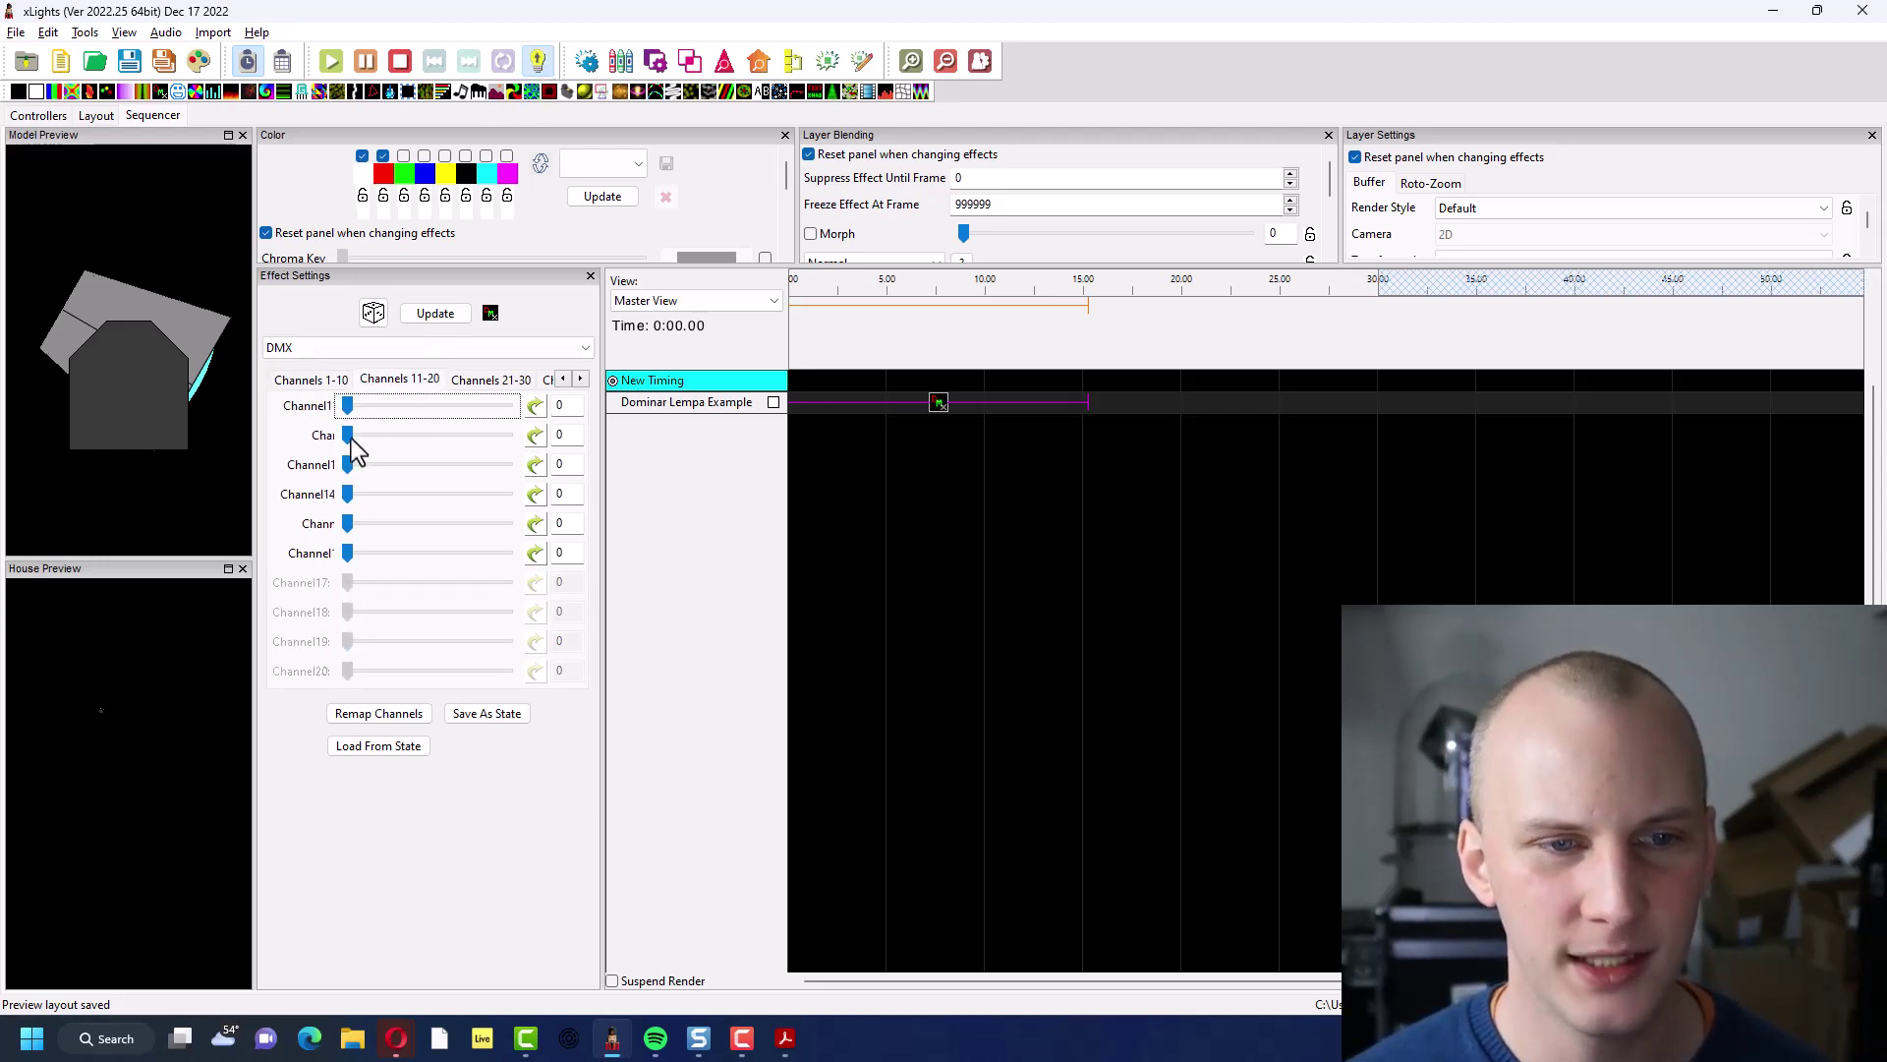
left_click_drag(392, 433, 514, 435)
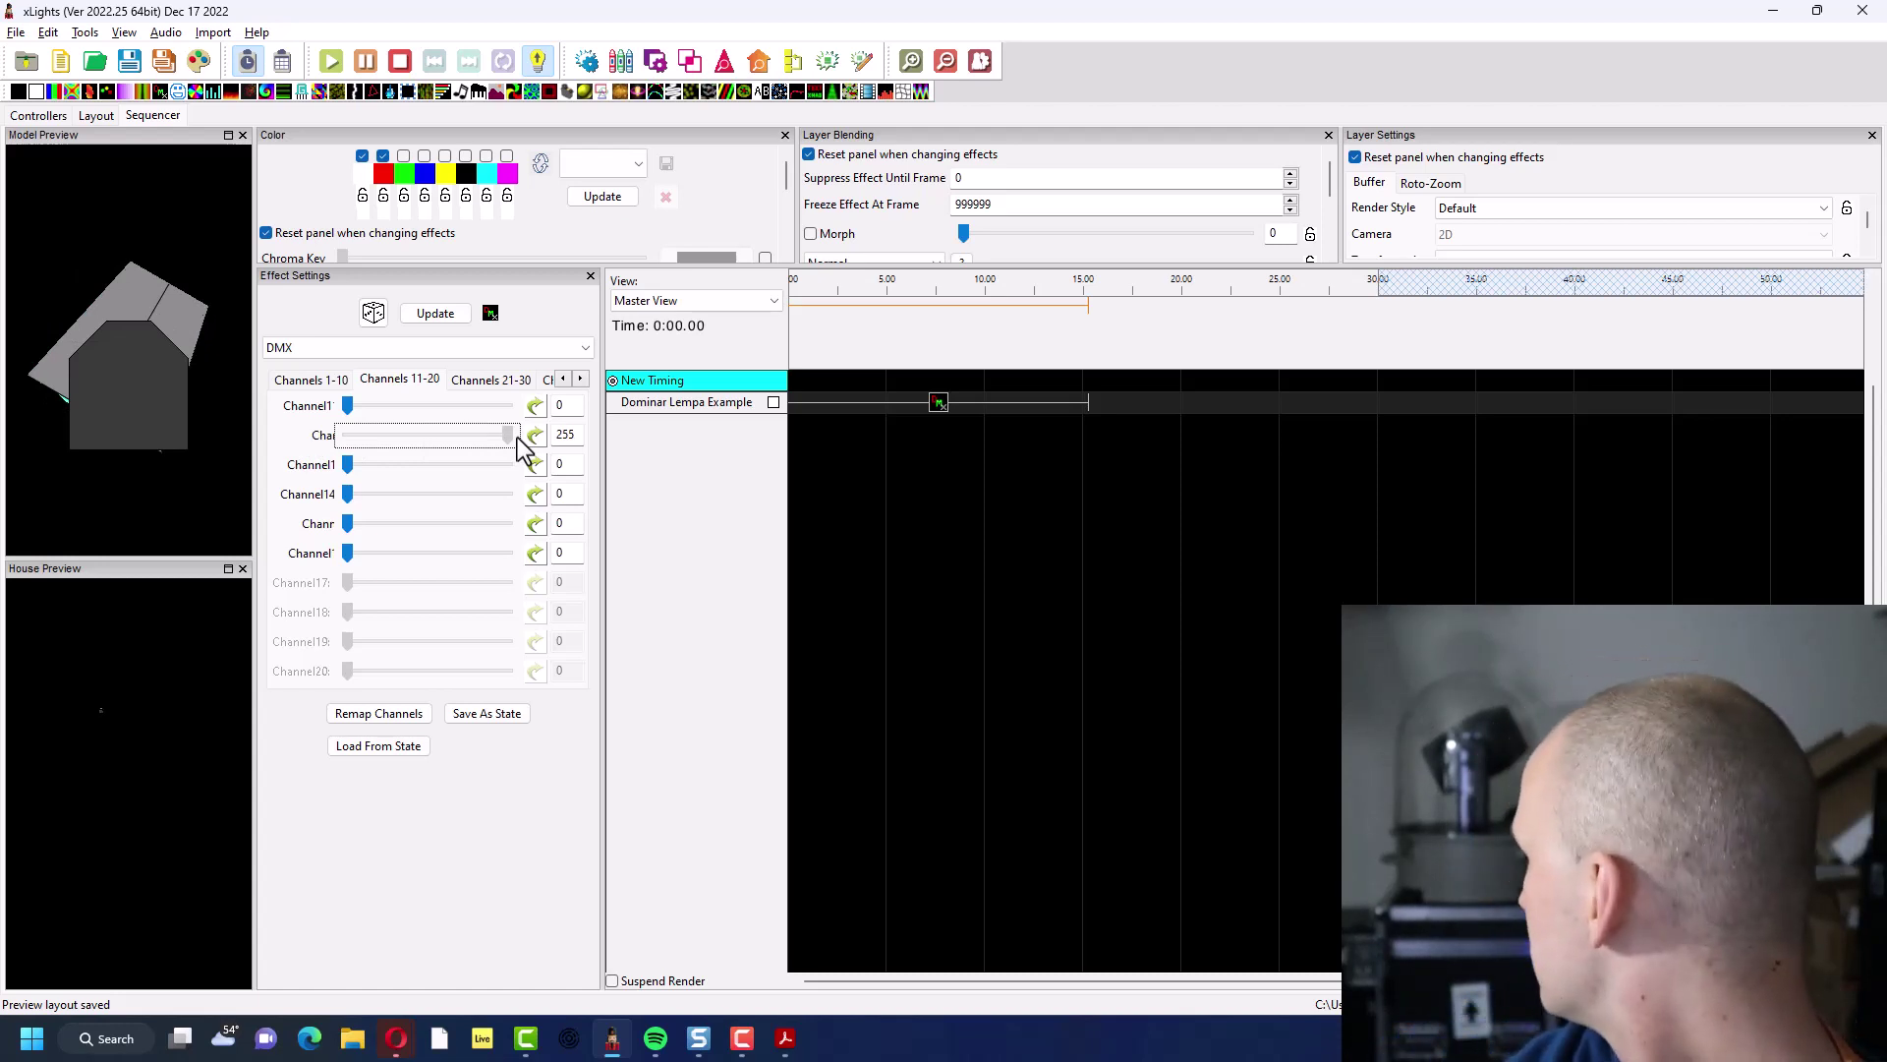
left_click_drag(518, 436, 321, 425)
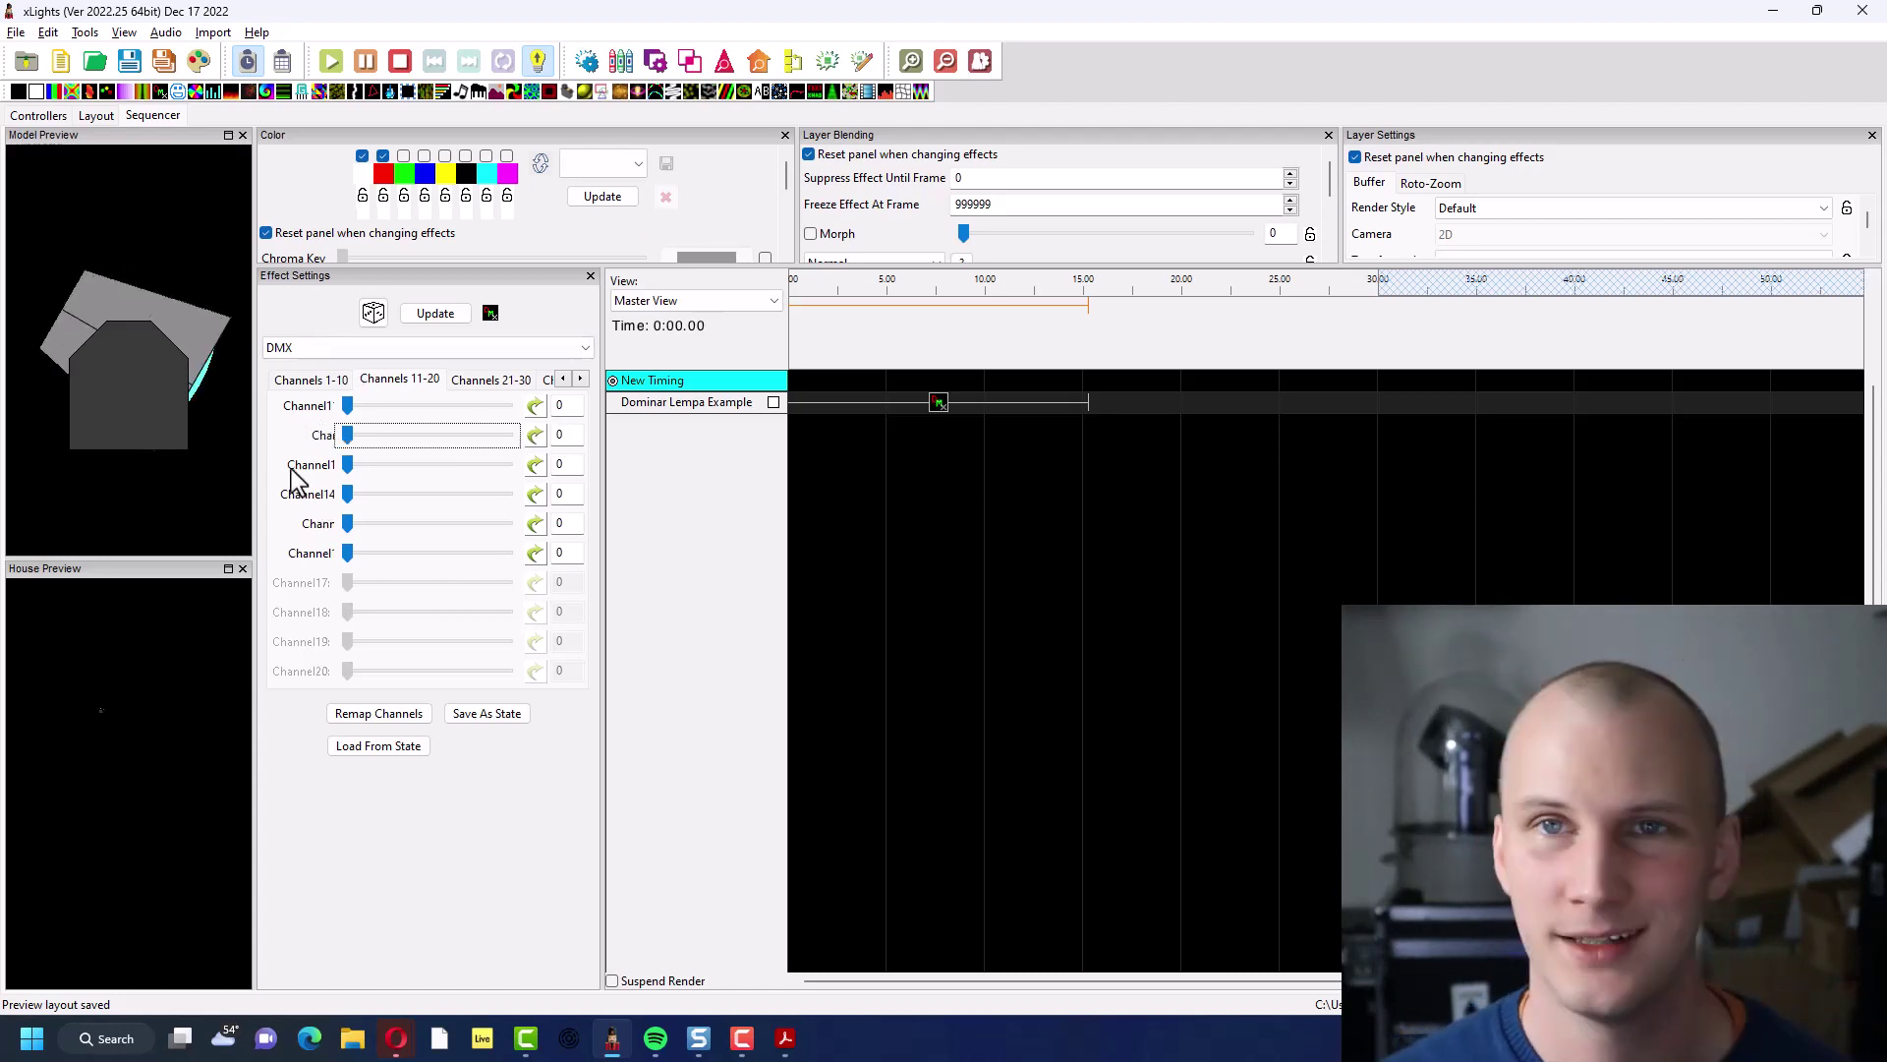
Open the strand/node names editor, enlarge it and auto-fill the known channel names
left_click(107, 116)
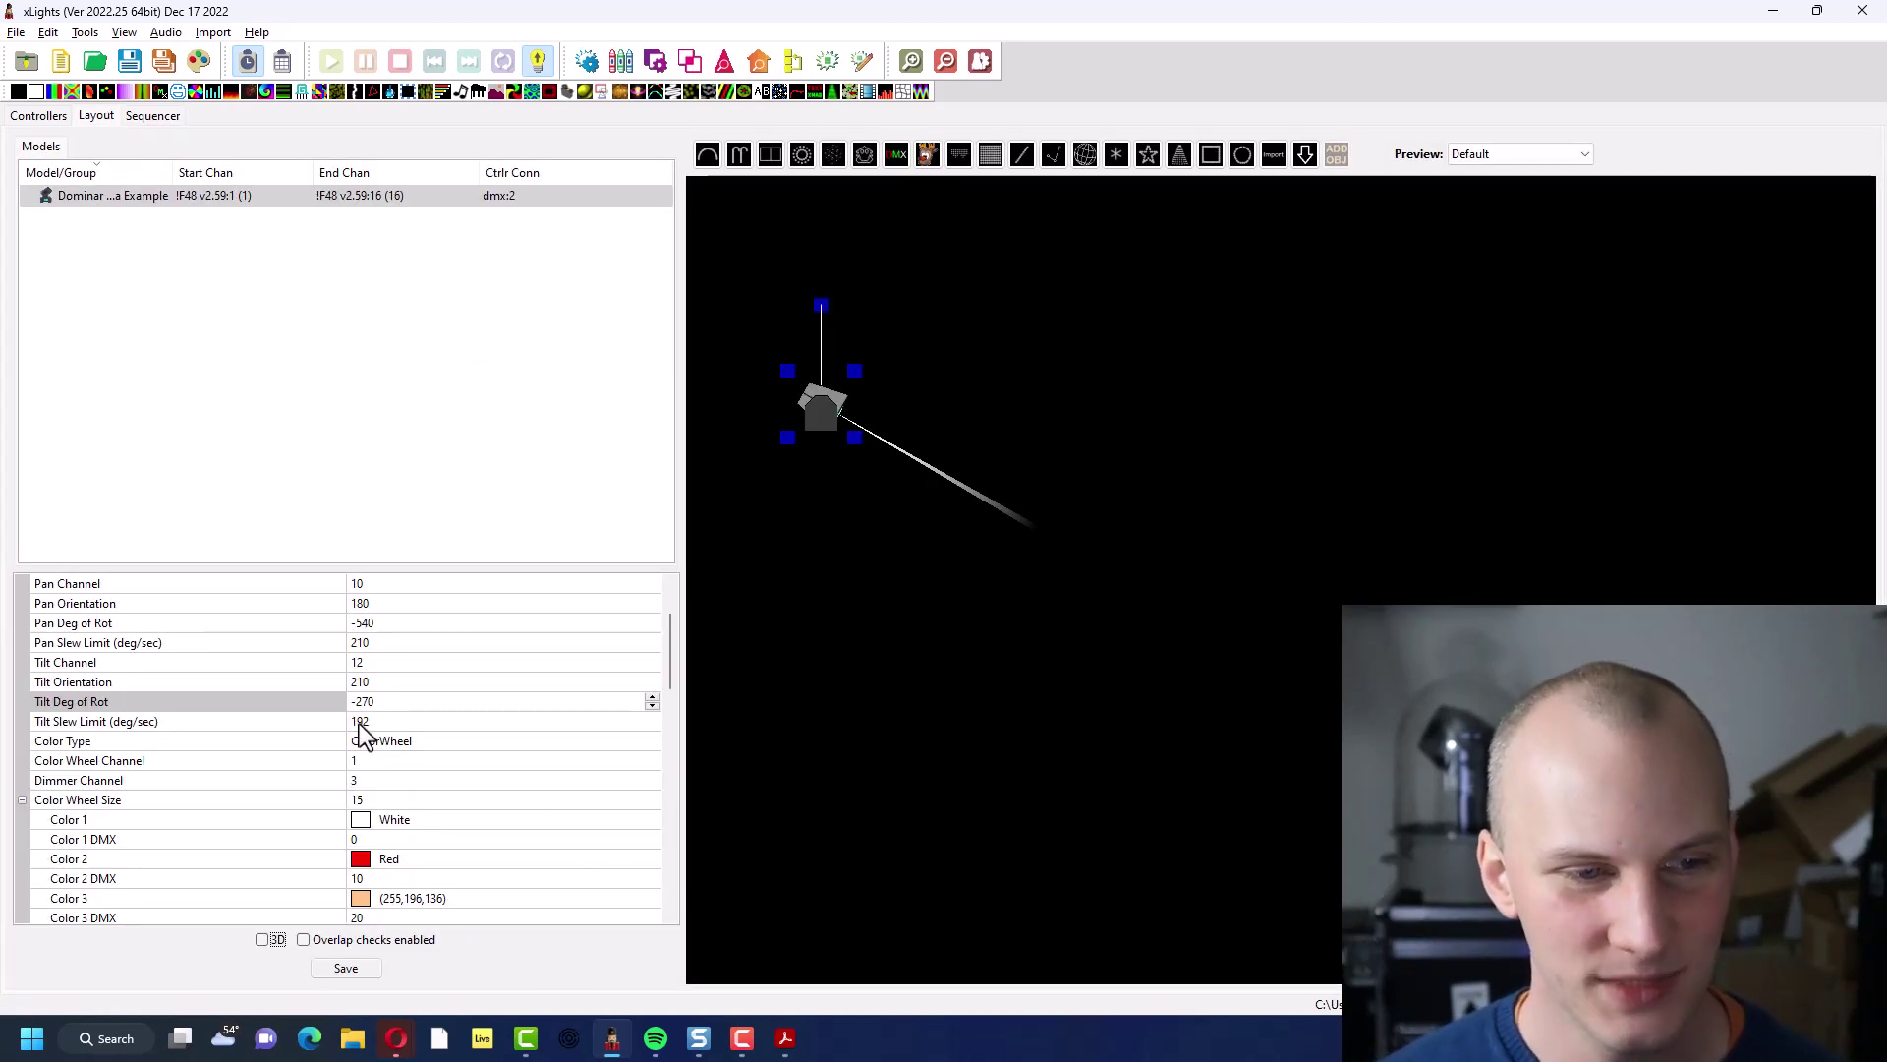
scroll(358, 724, "down", 12)
scroll(90, 844, "down", 2)
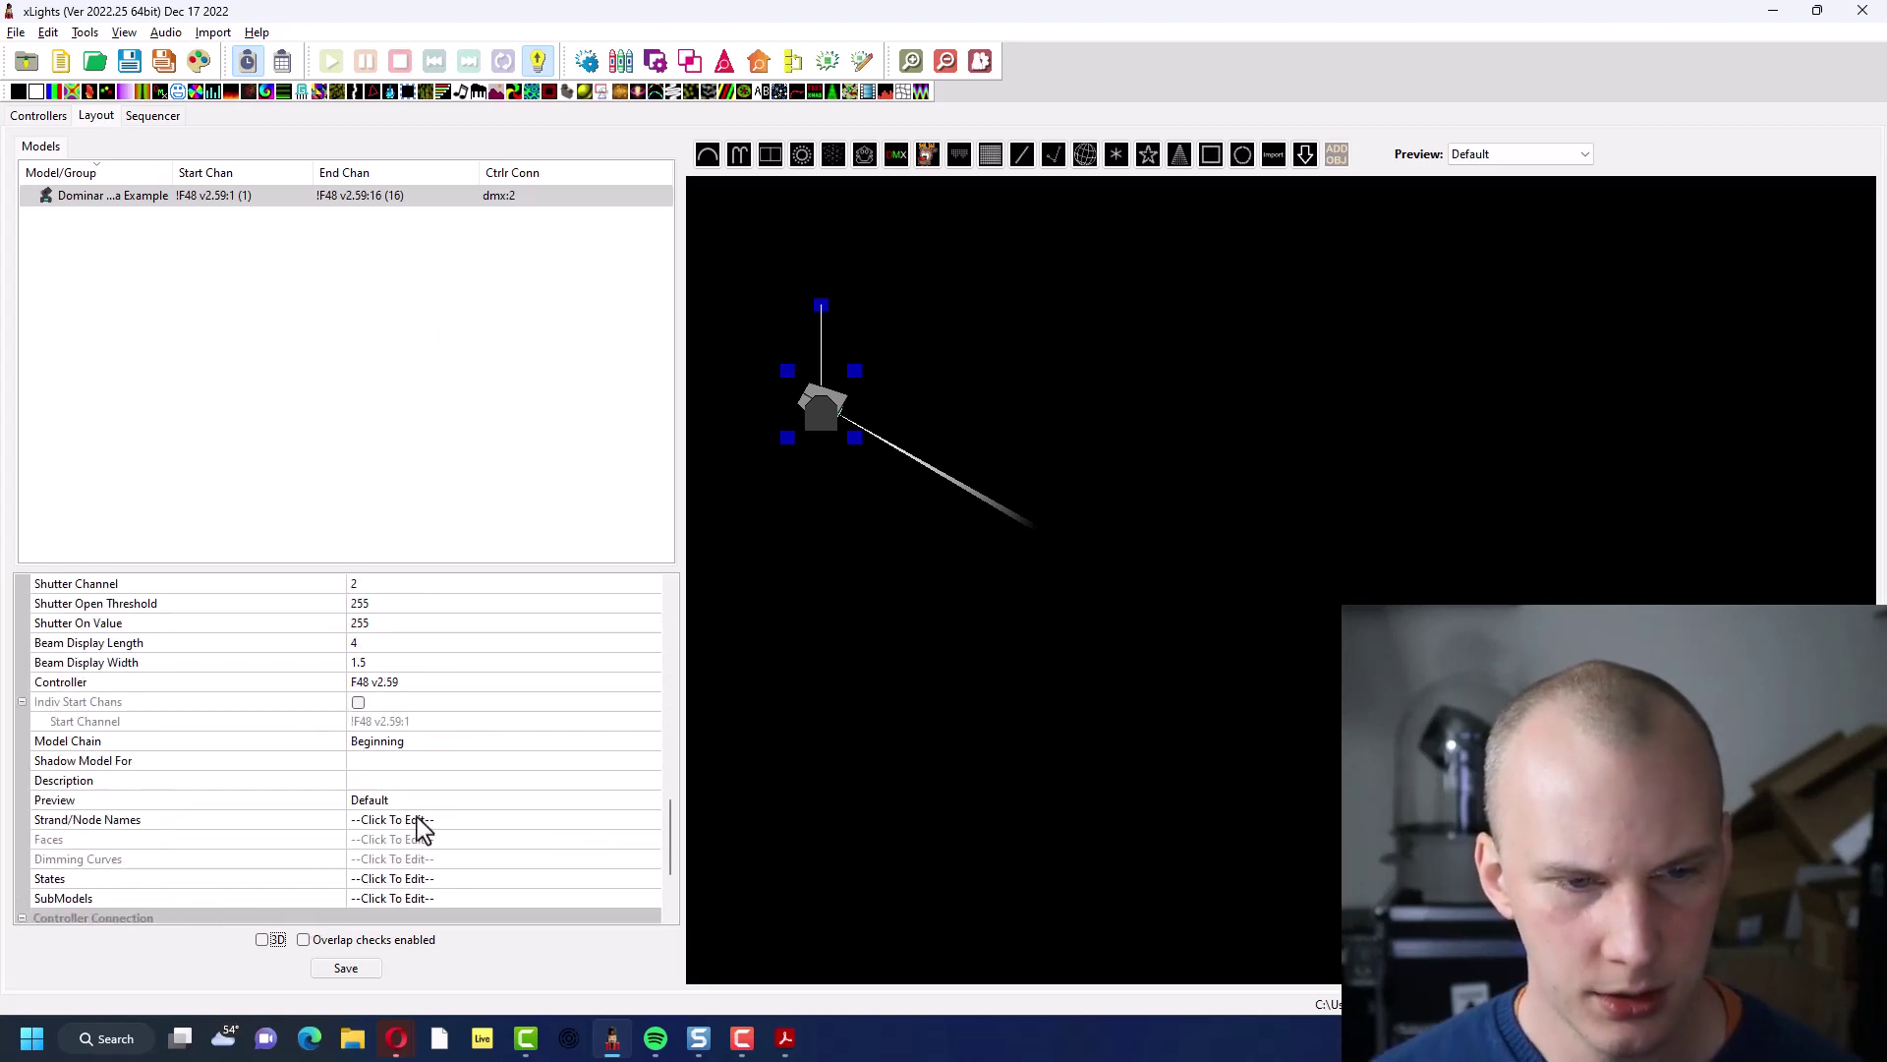
left_click(417, 816)
left_click(651, 820)
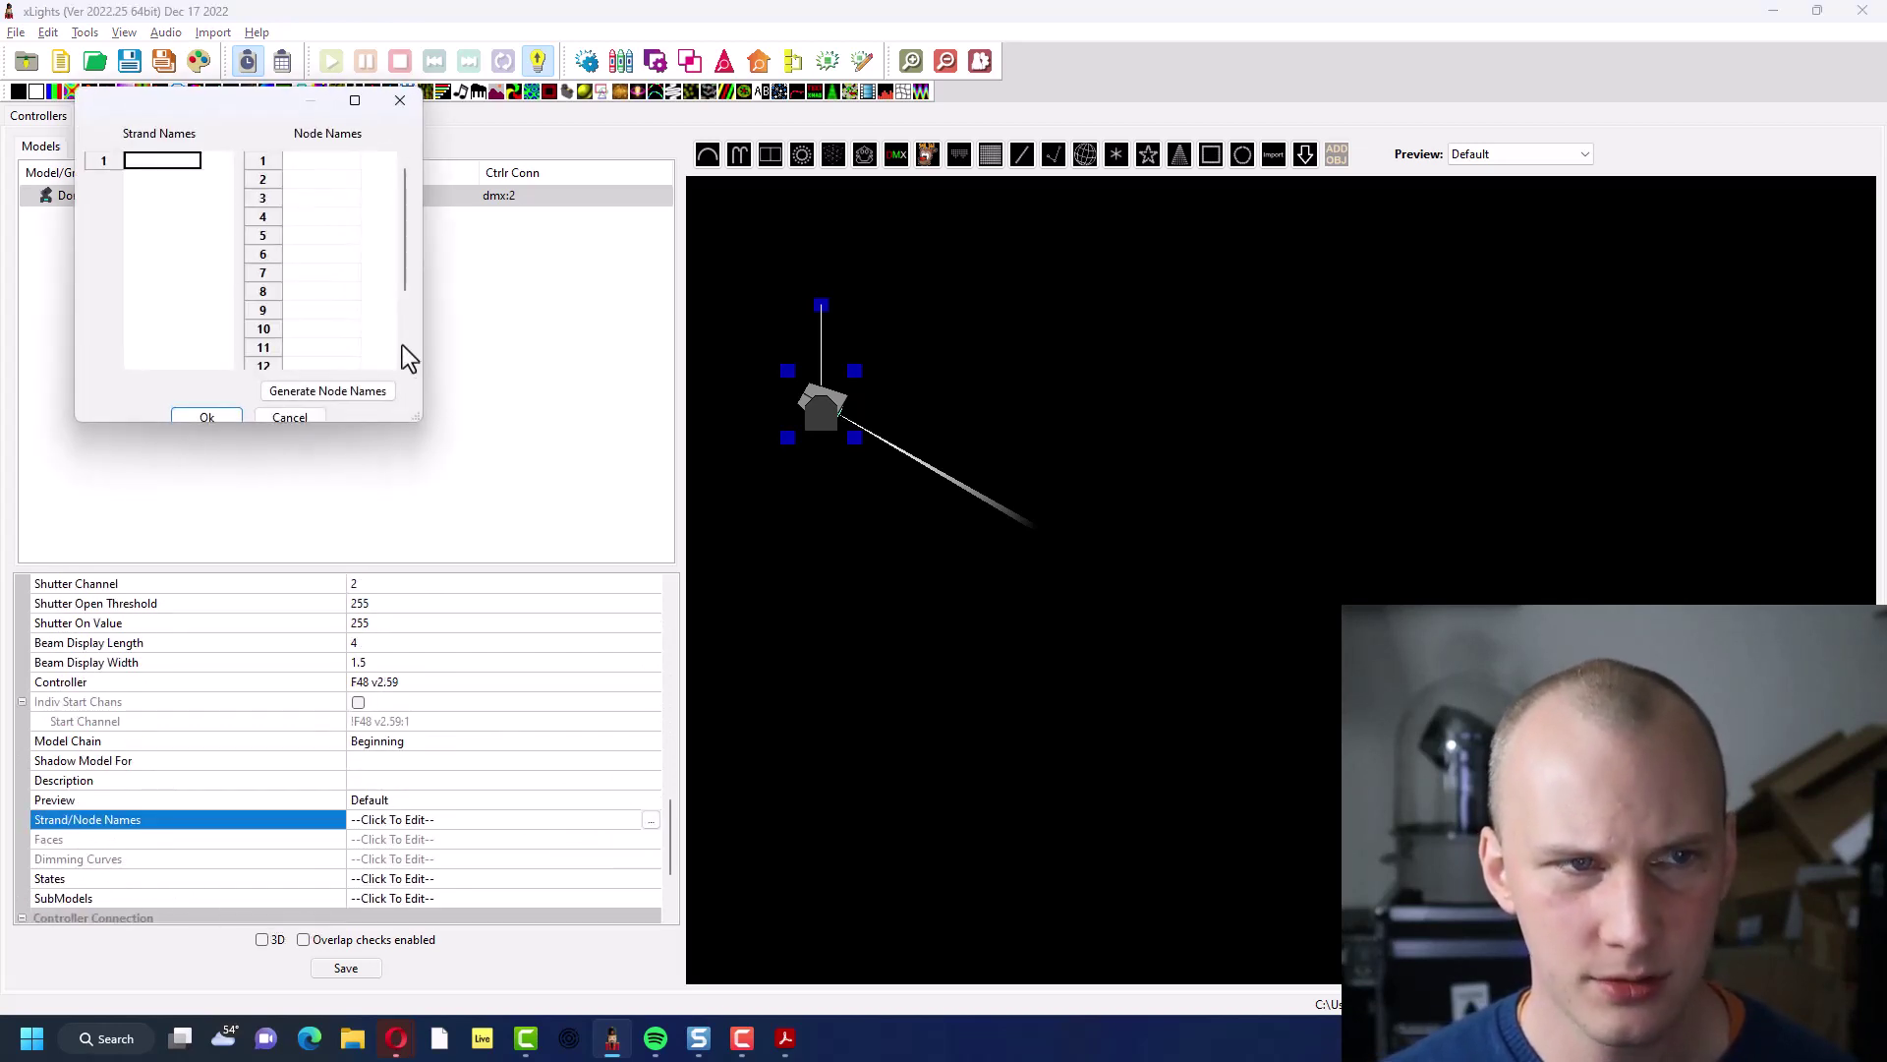
left_click_drag(415, 419, 644, 622)
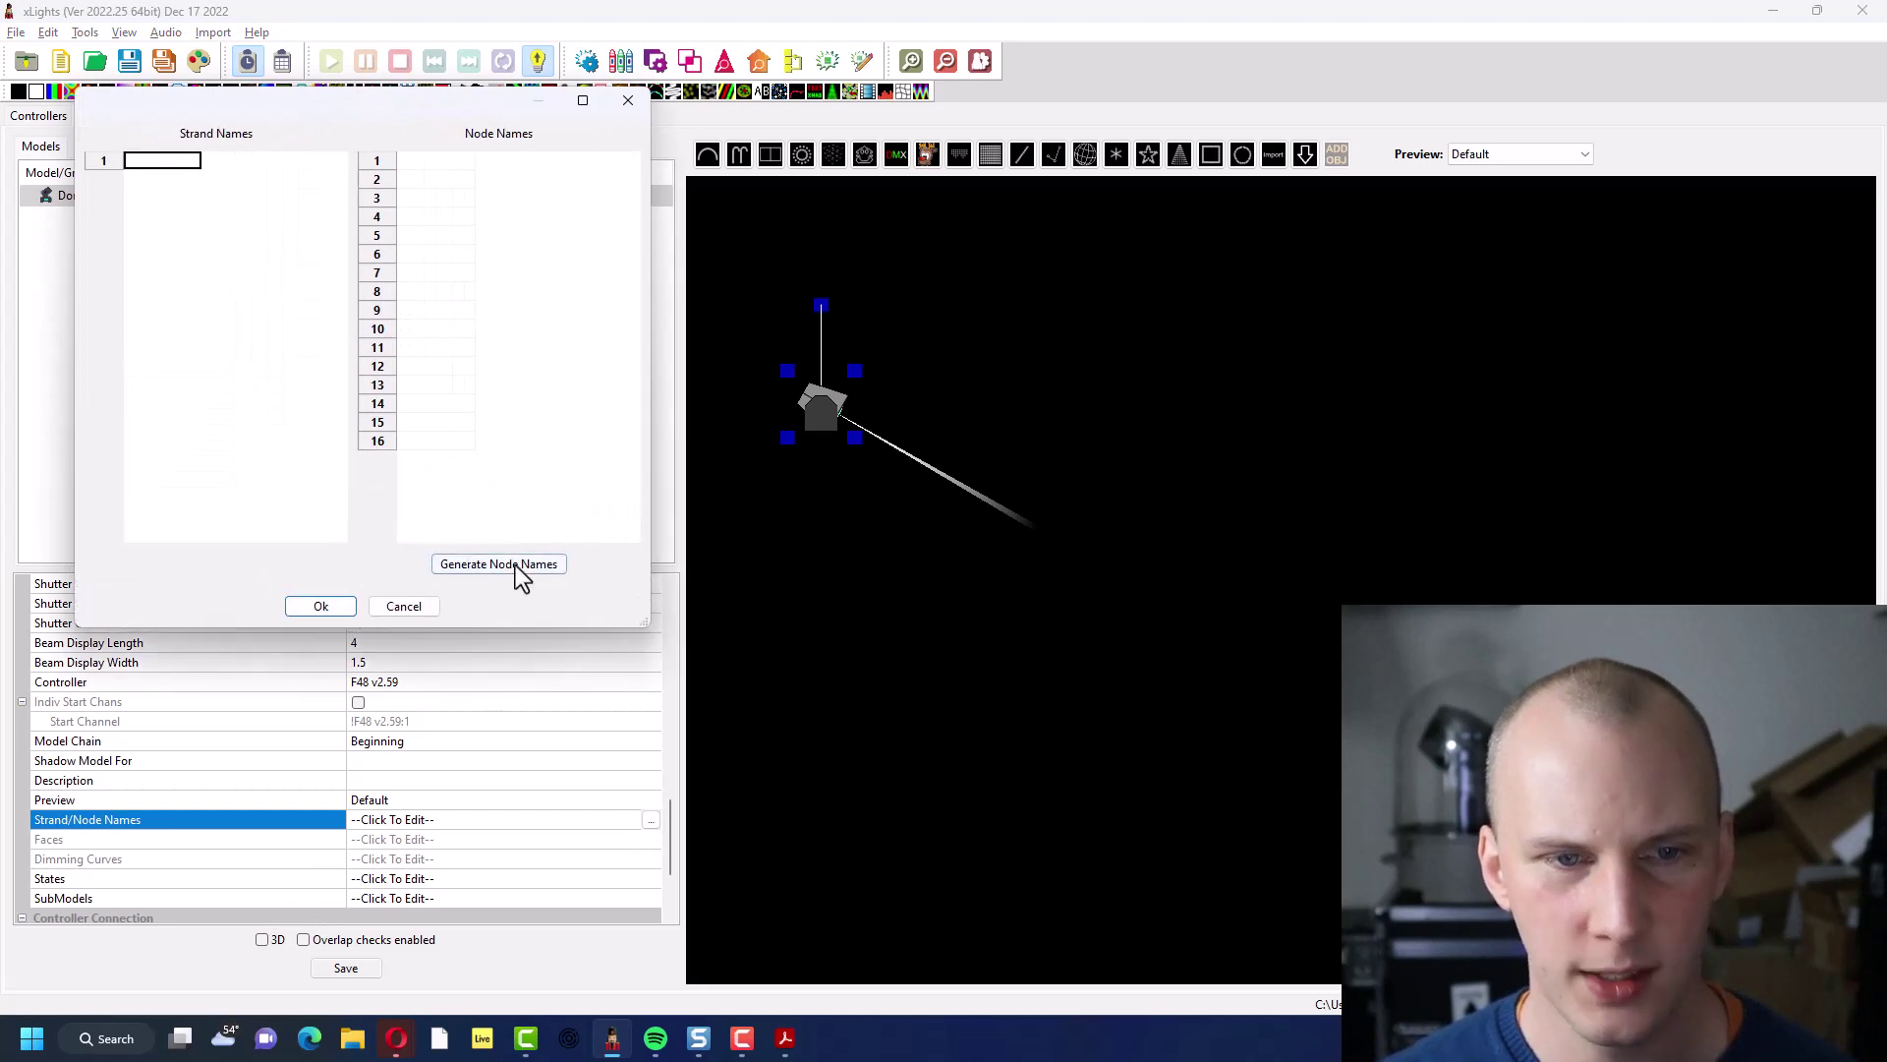
left_click(516, 564)
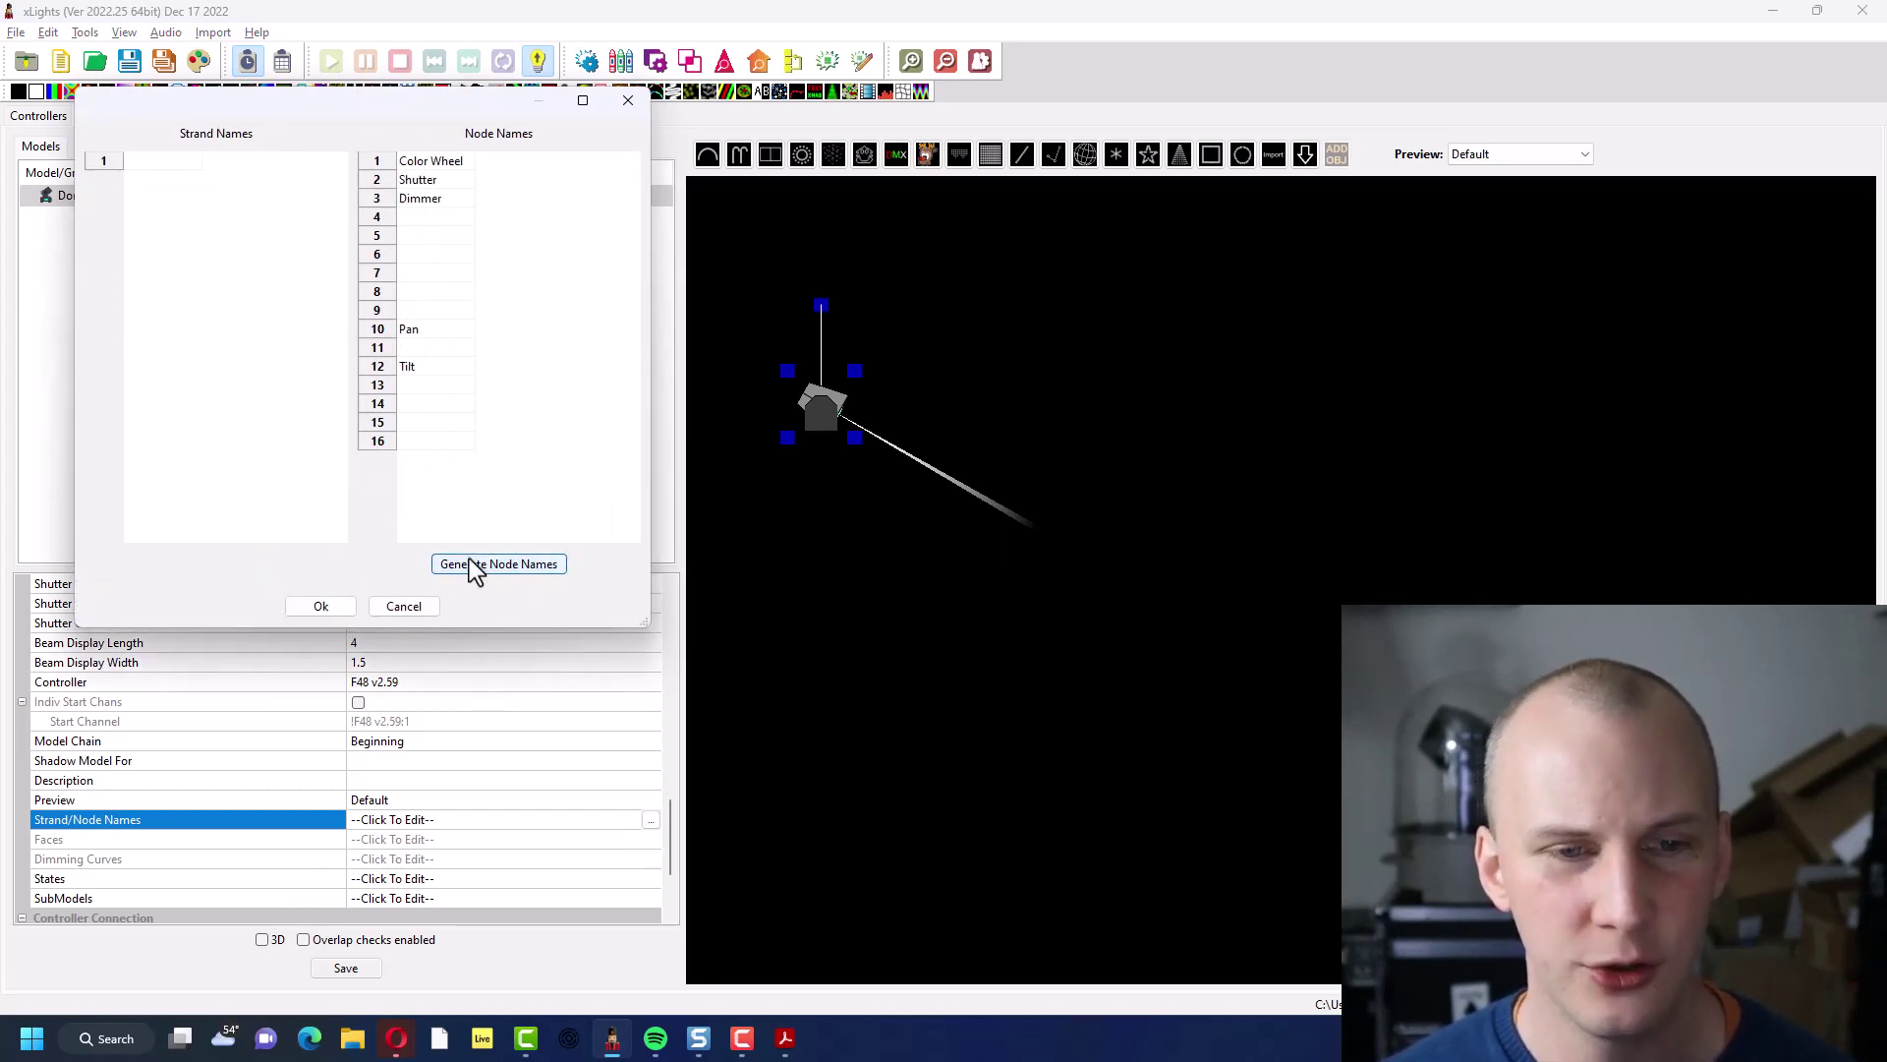
Name channel 4 'Gobo Wheel' and channel 5 'Prism 1'
left_click(420, 217)
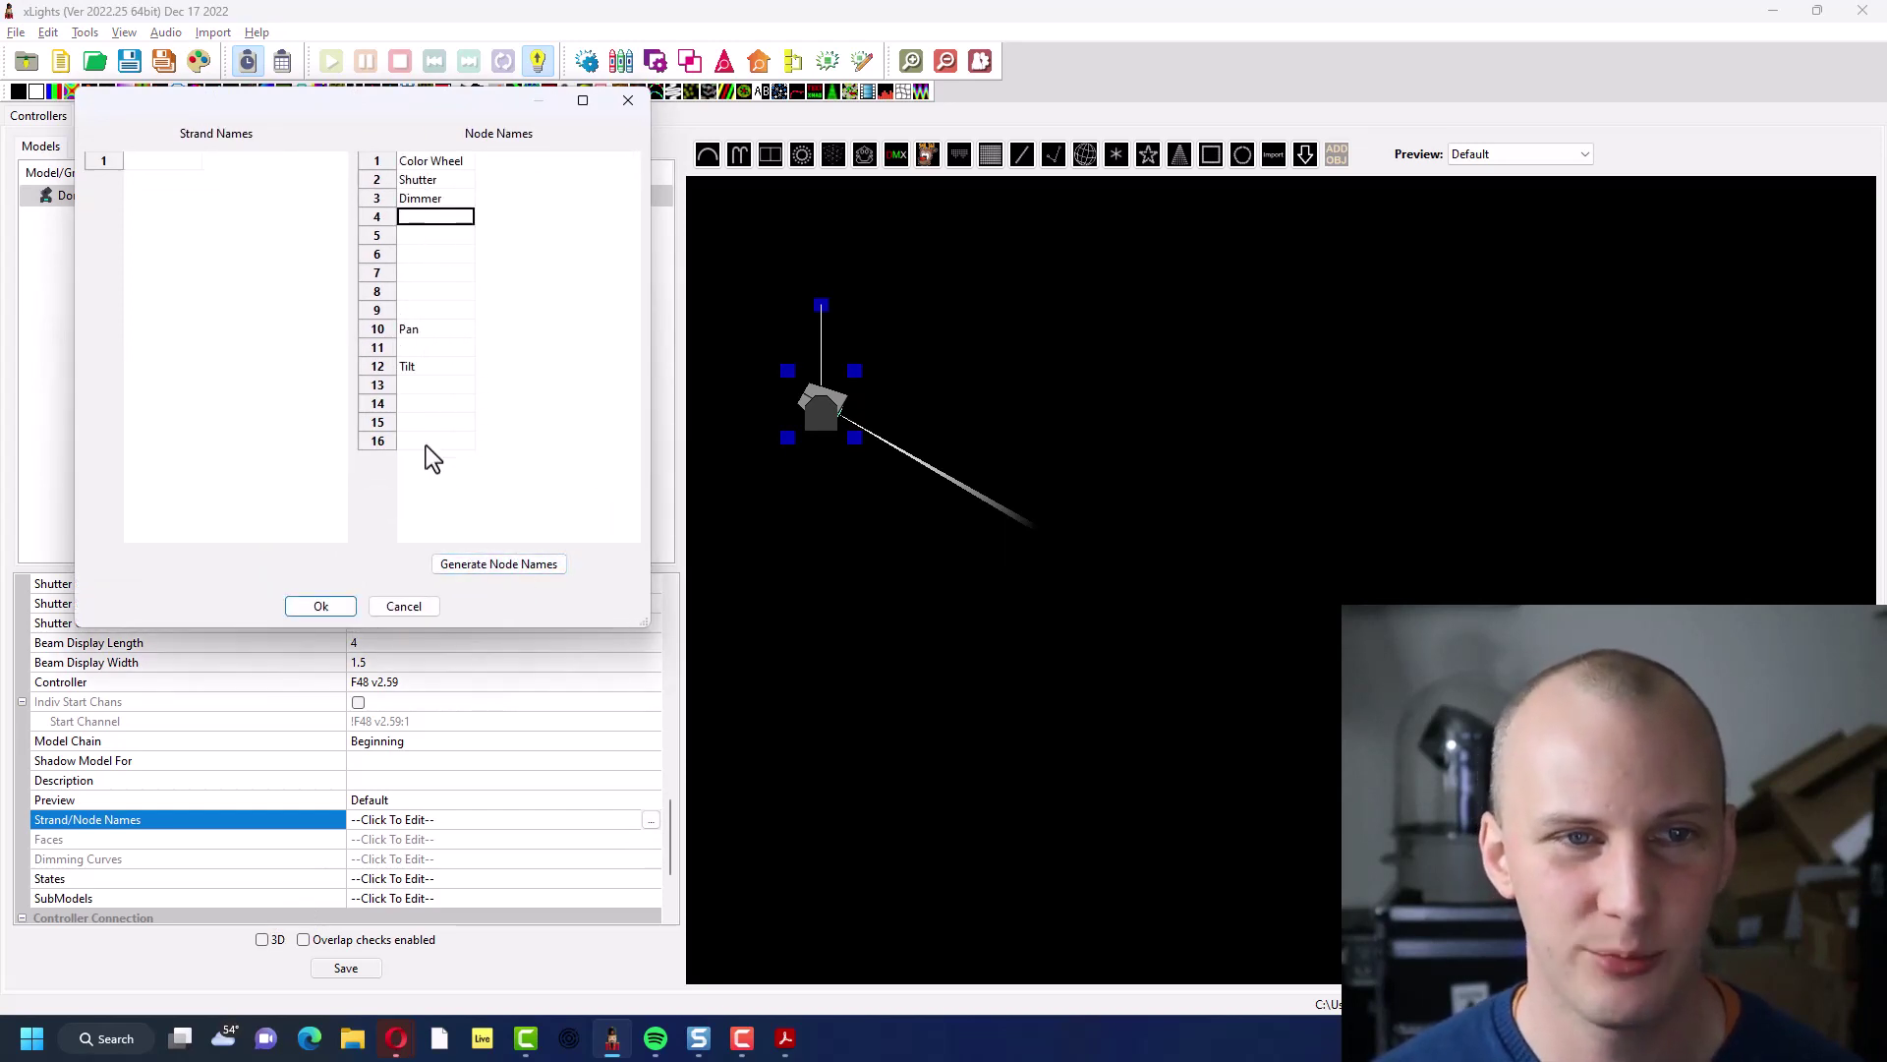
left_click(405, 219)
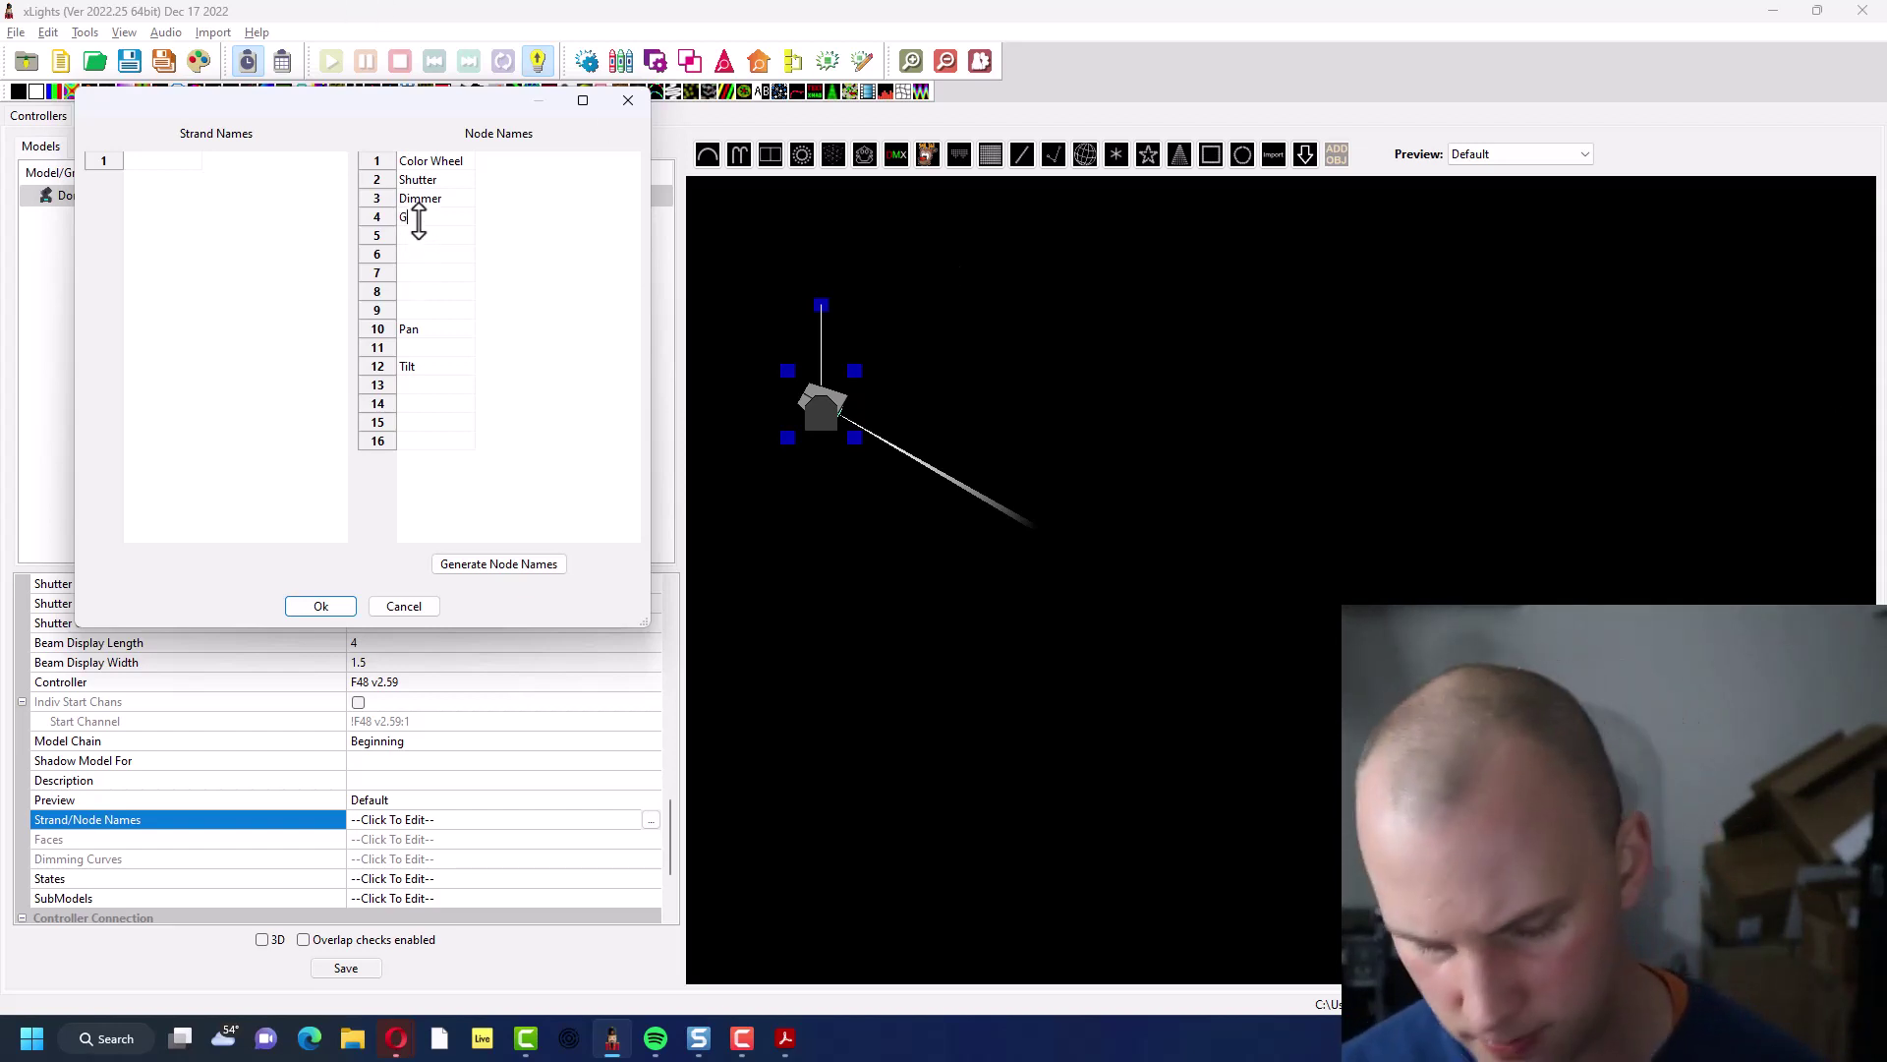
type("obo Wheel")
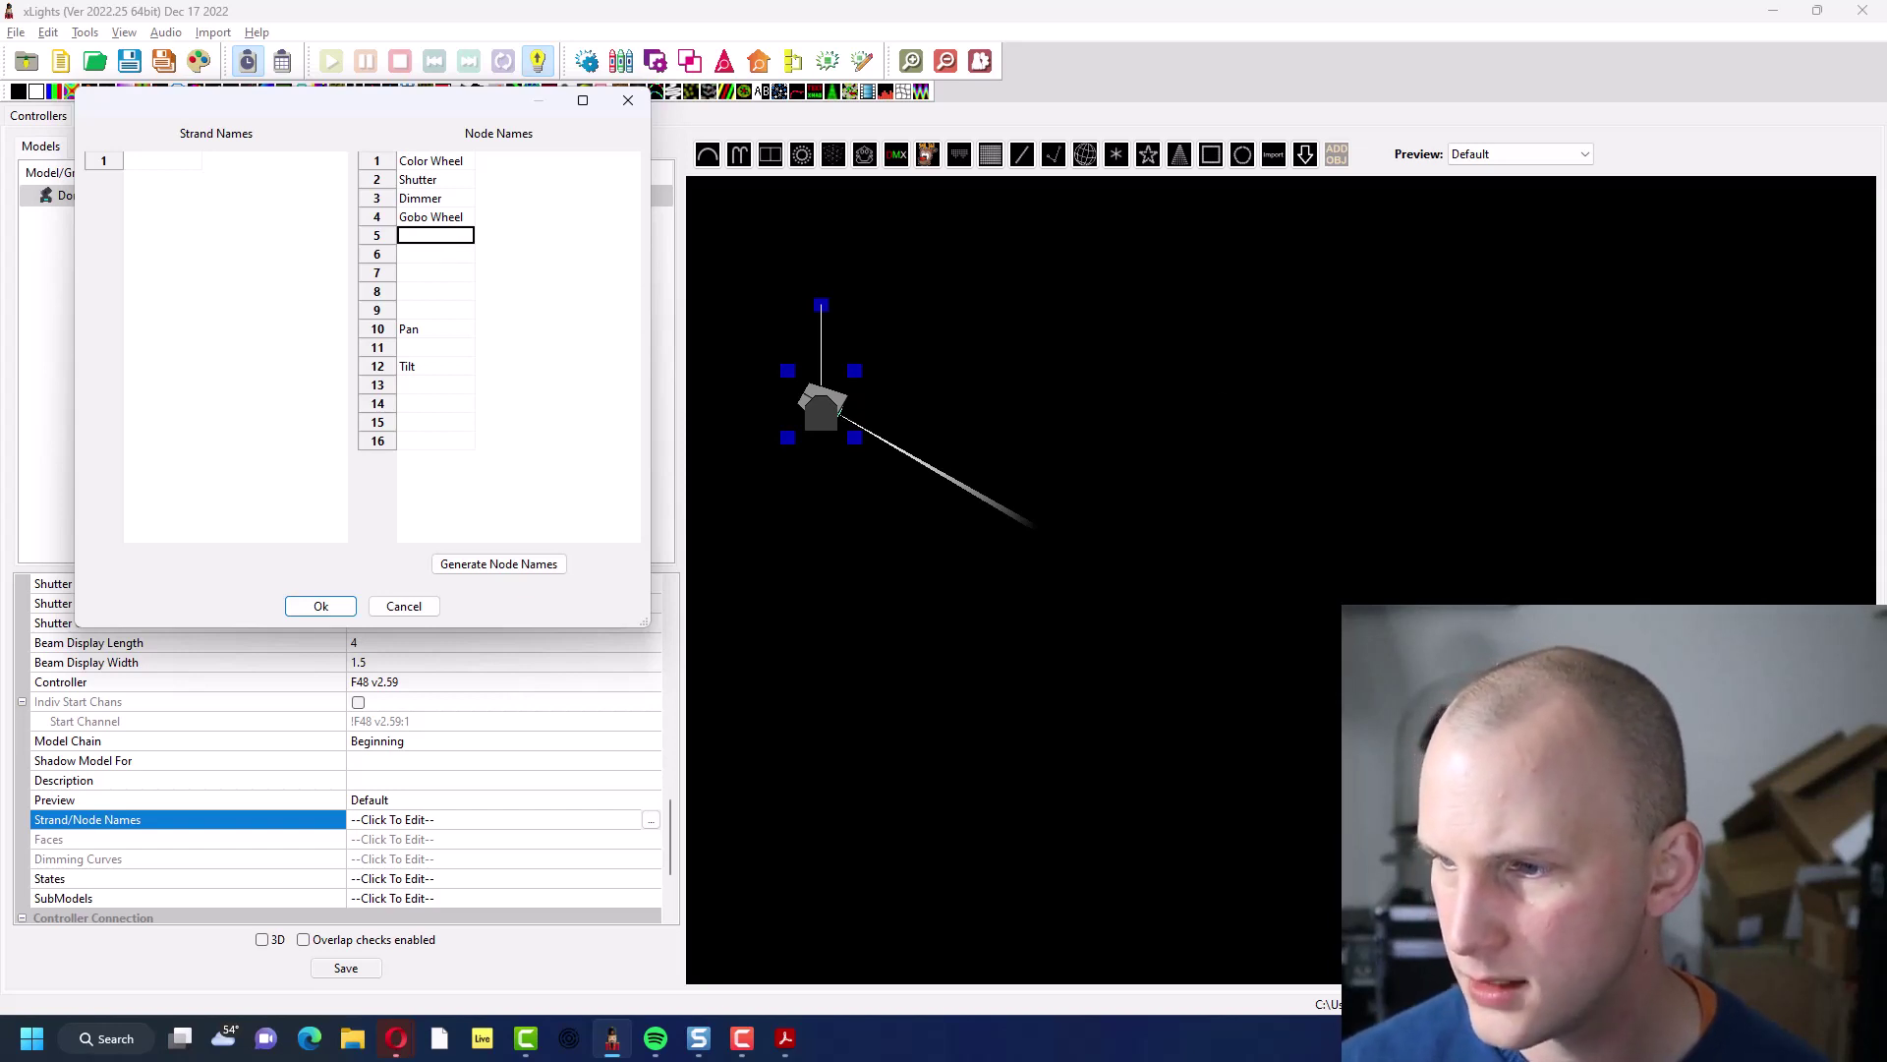
left_click(411, 223)
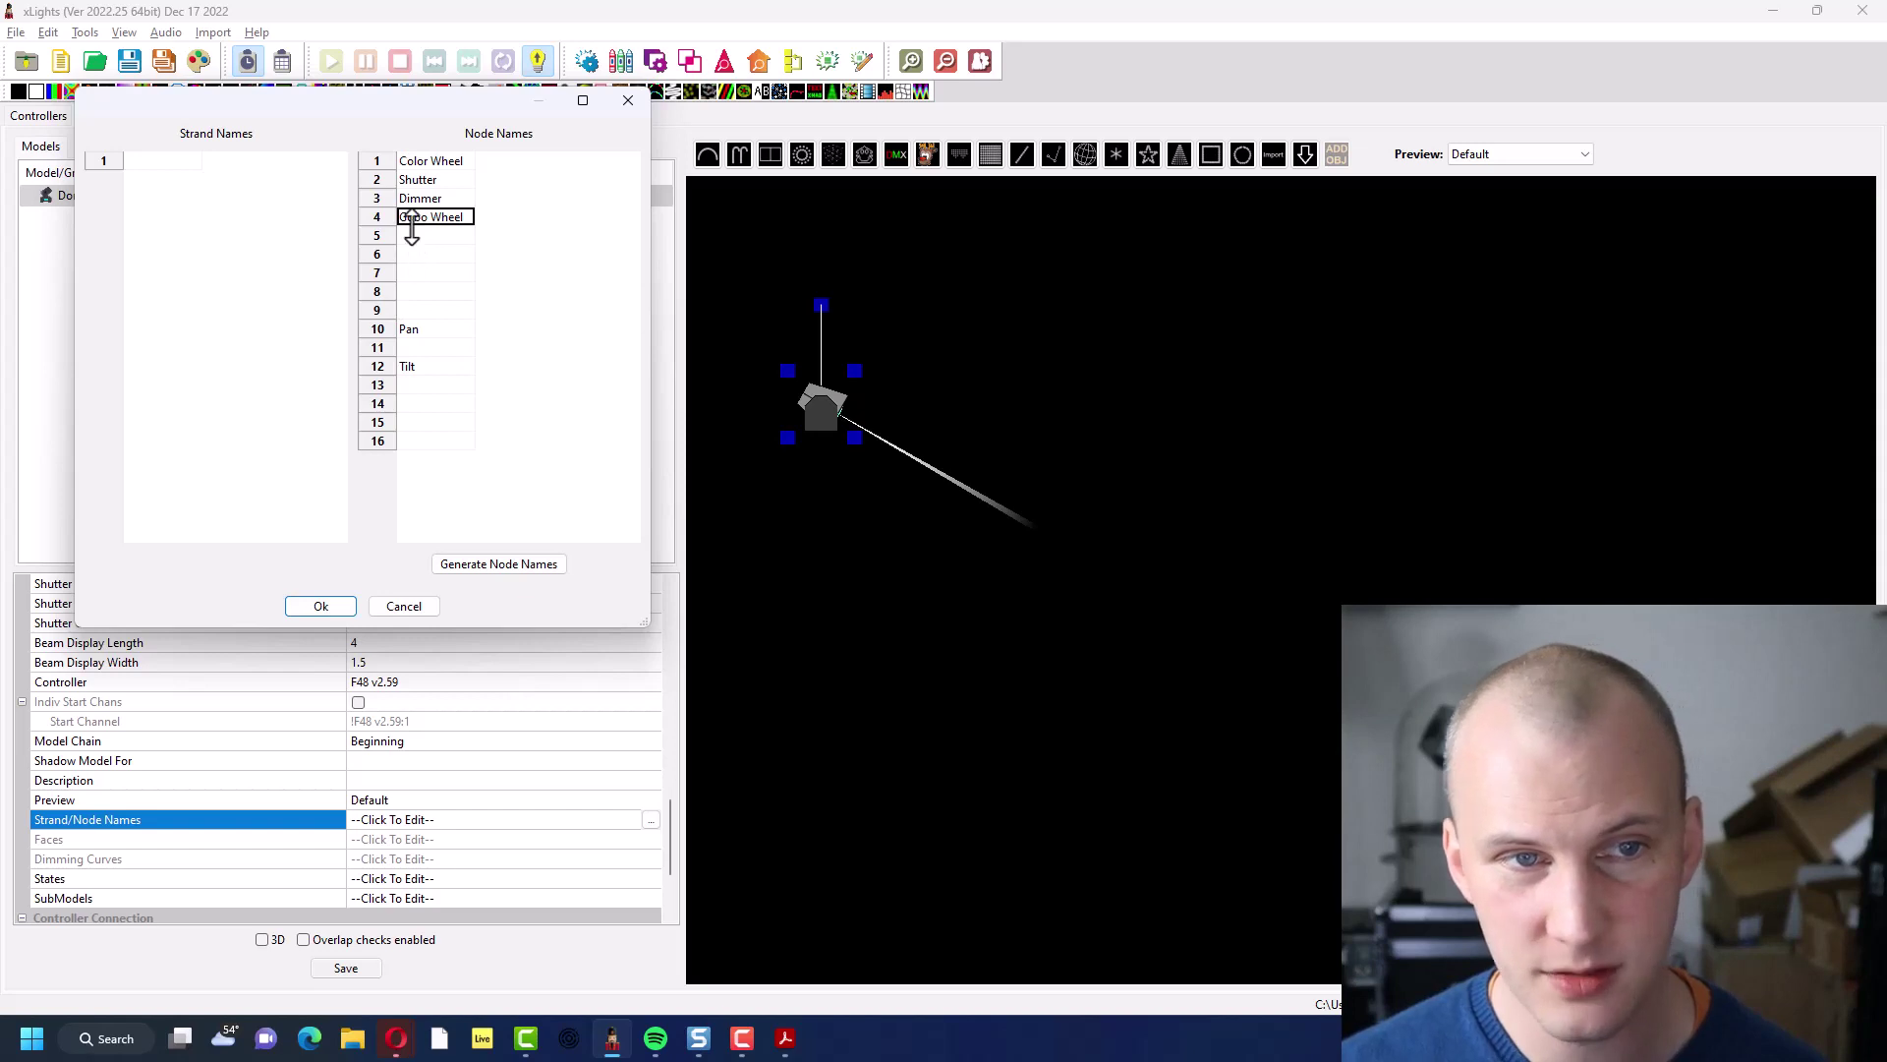
left_click(421, 240)
type("Pris")
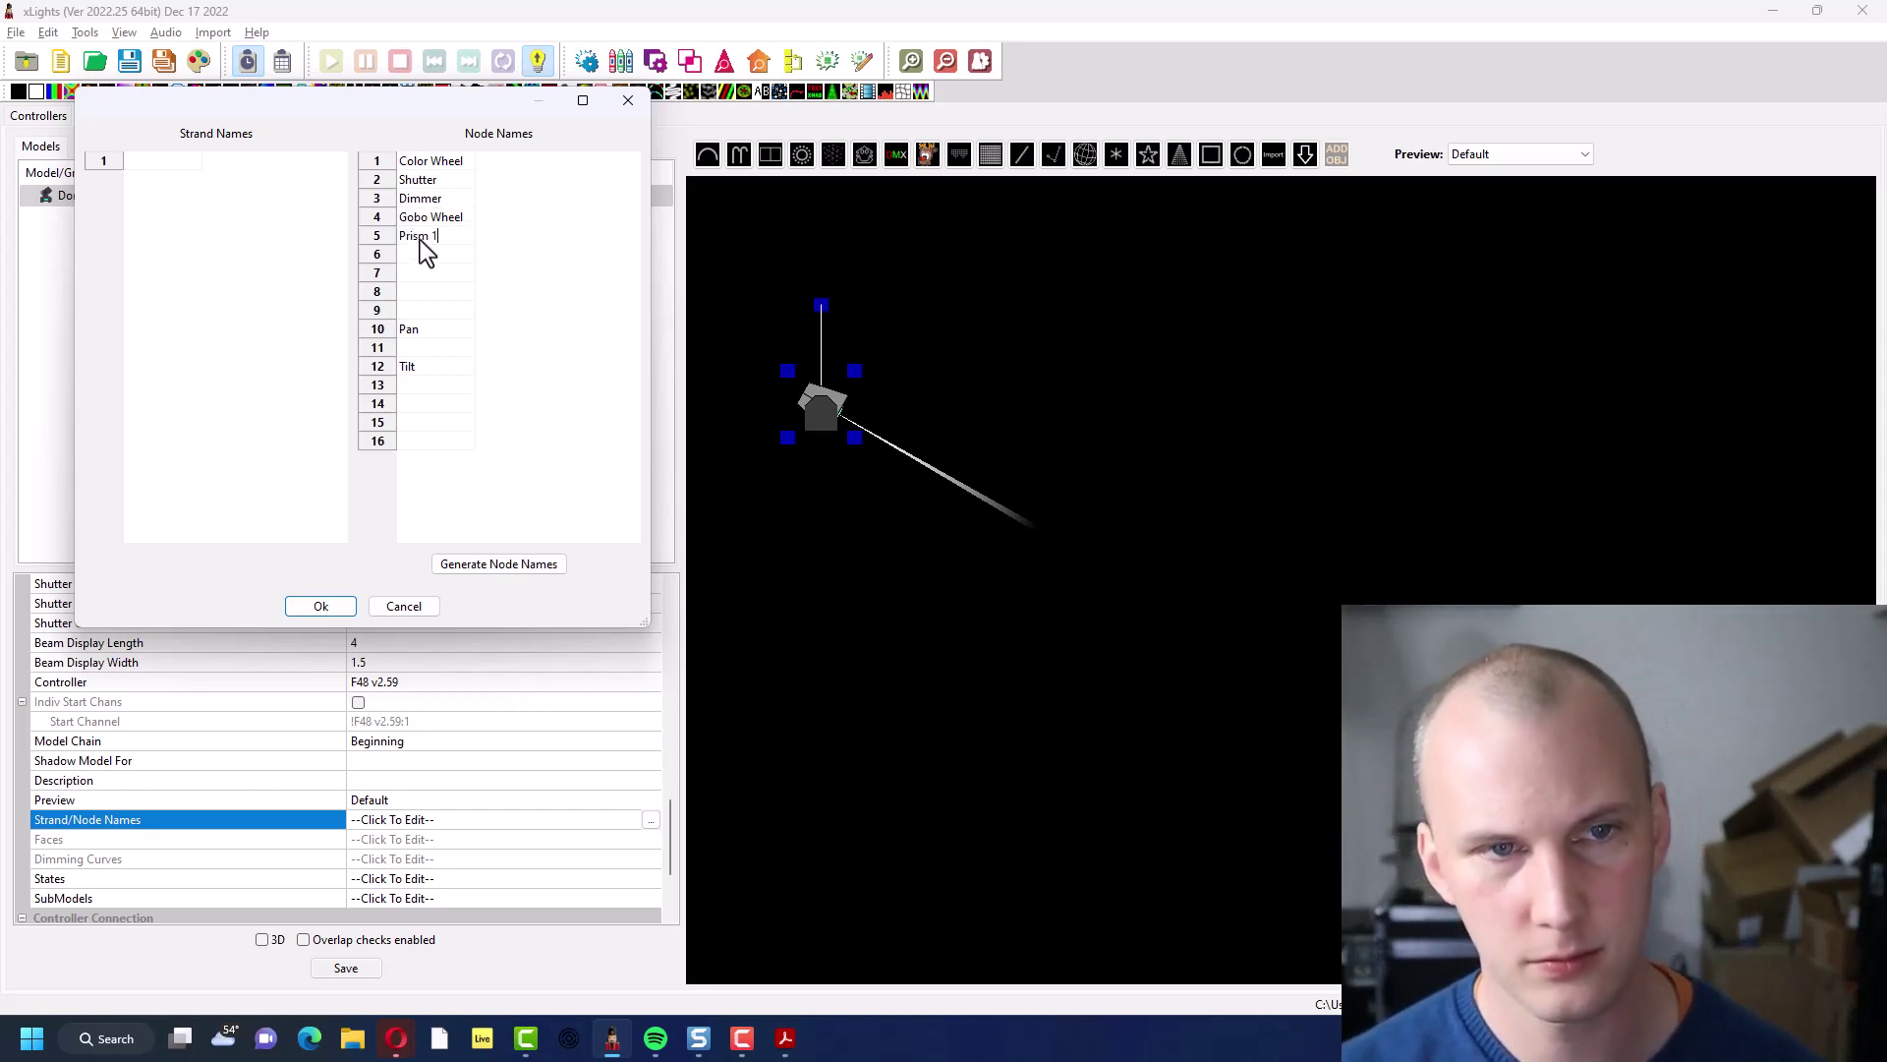
type("m 1")
key("Return")
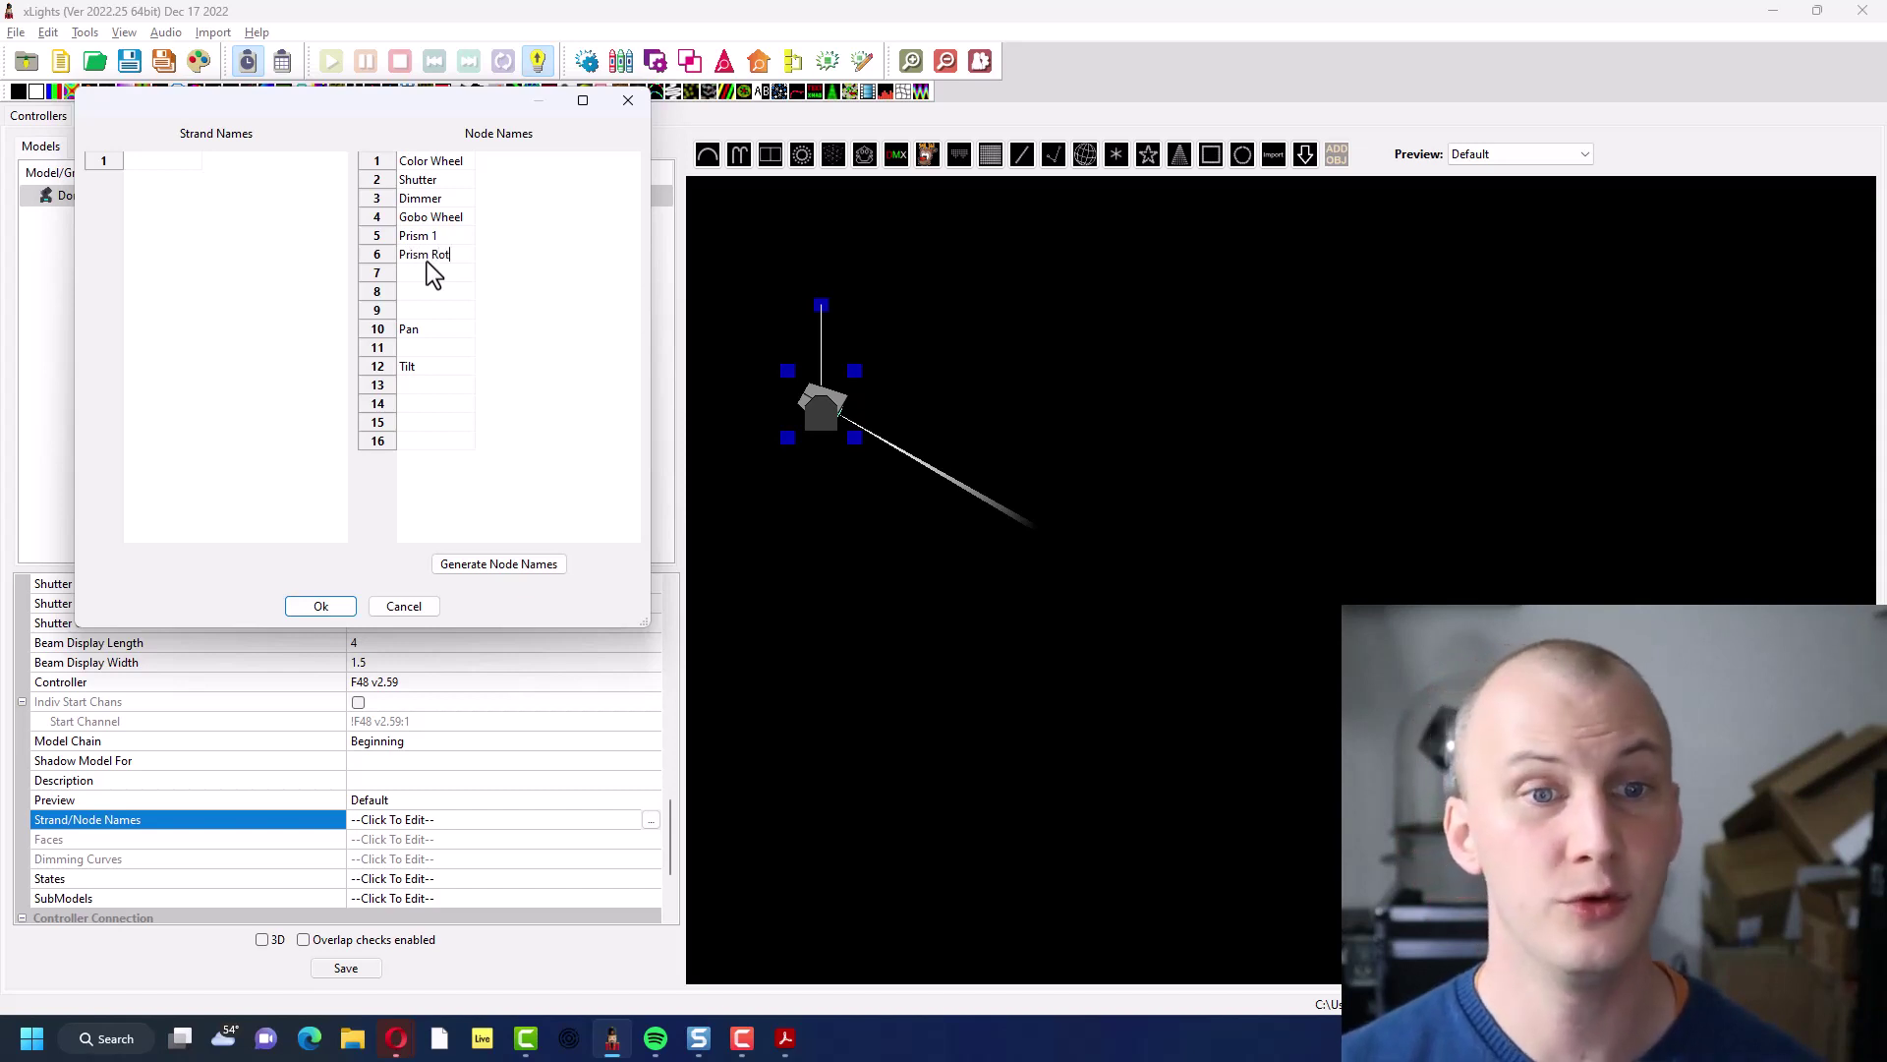
Name channel 7 'Prism 2' and channel 8 'Rainbow', then close the editor
left_click(438, 272)
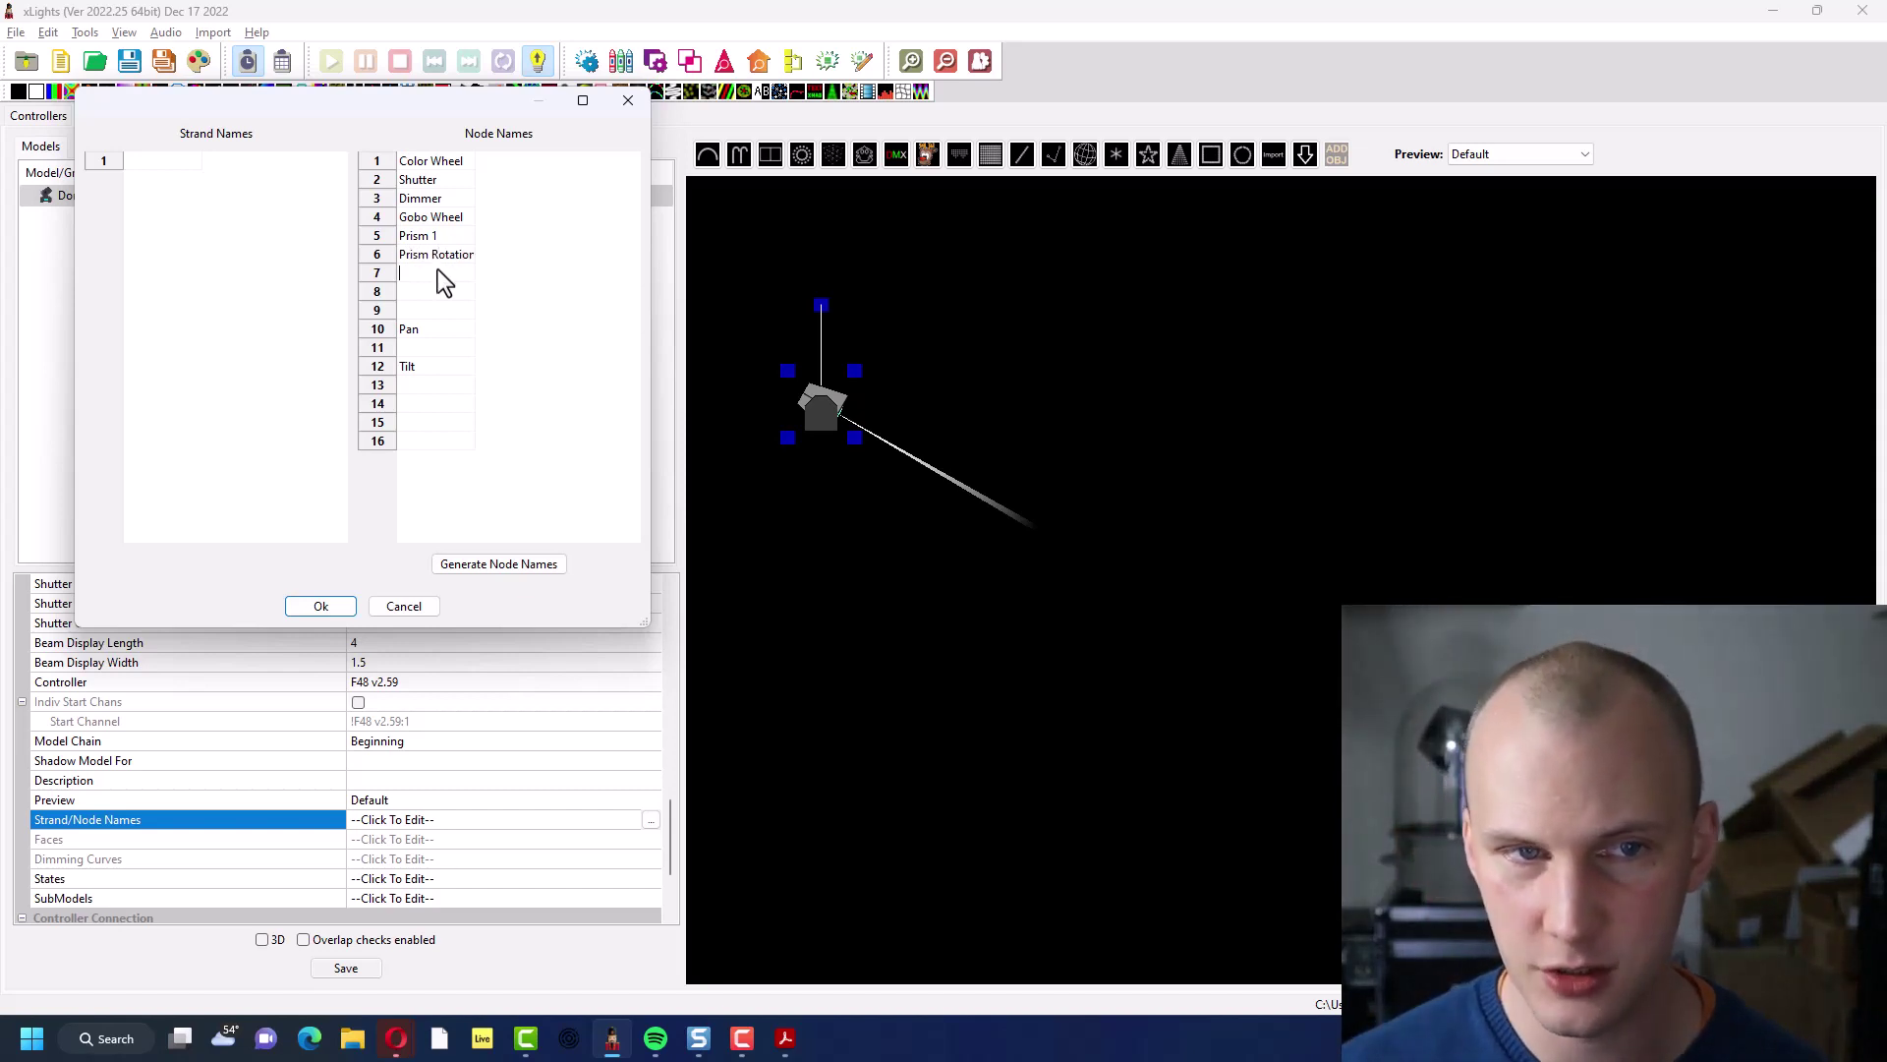
type("Prism ")
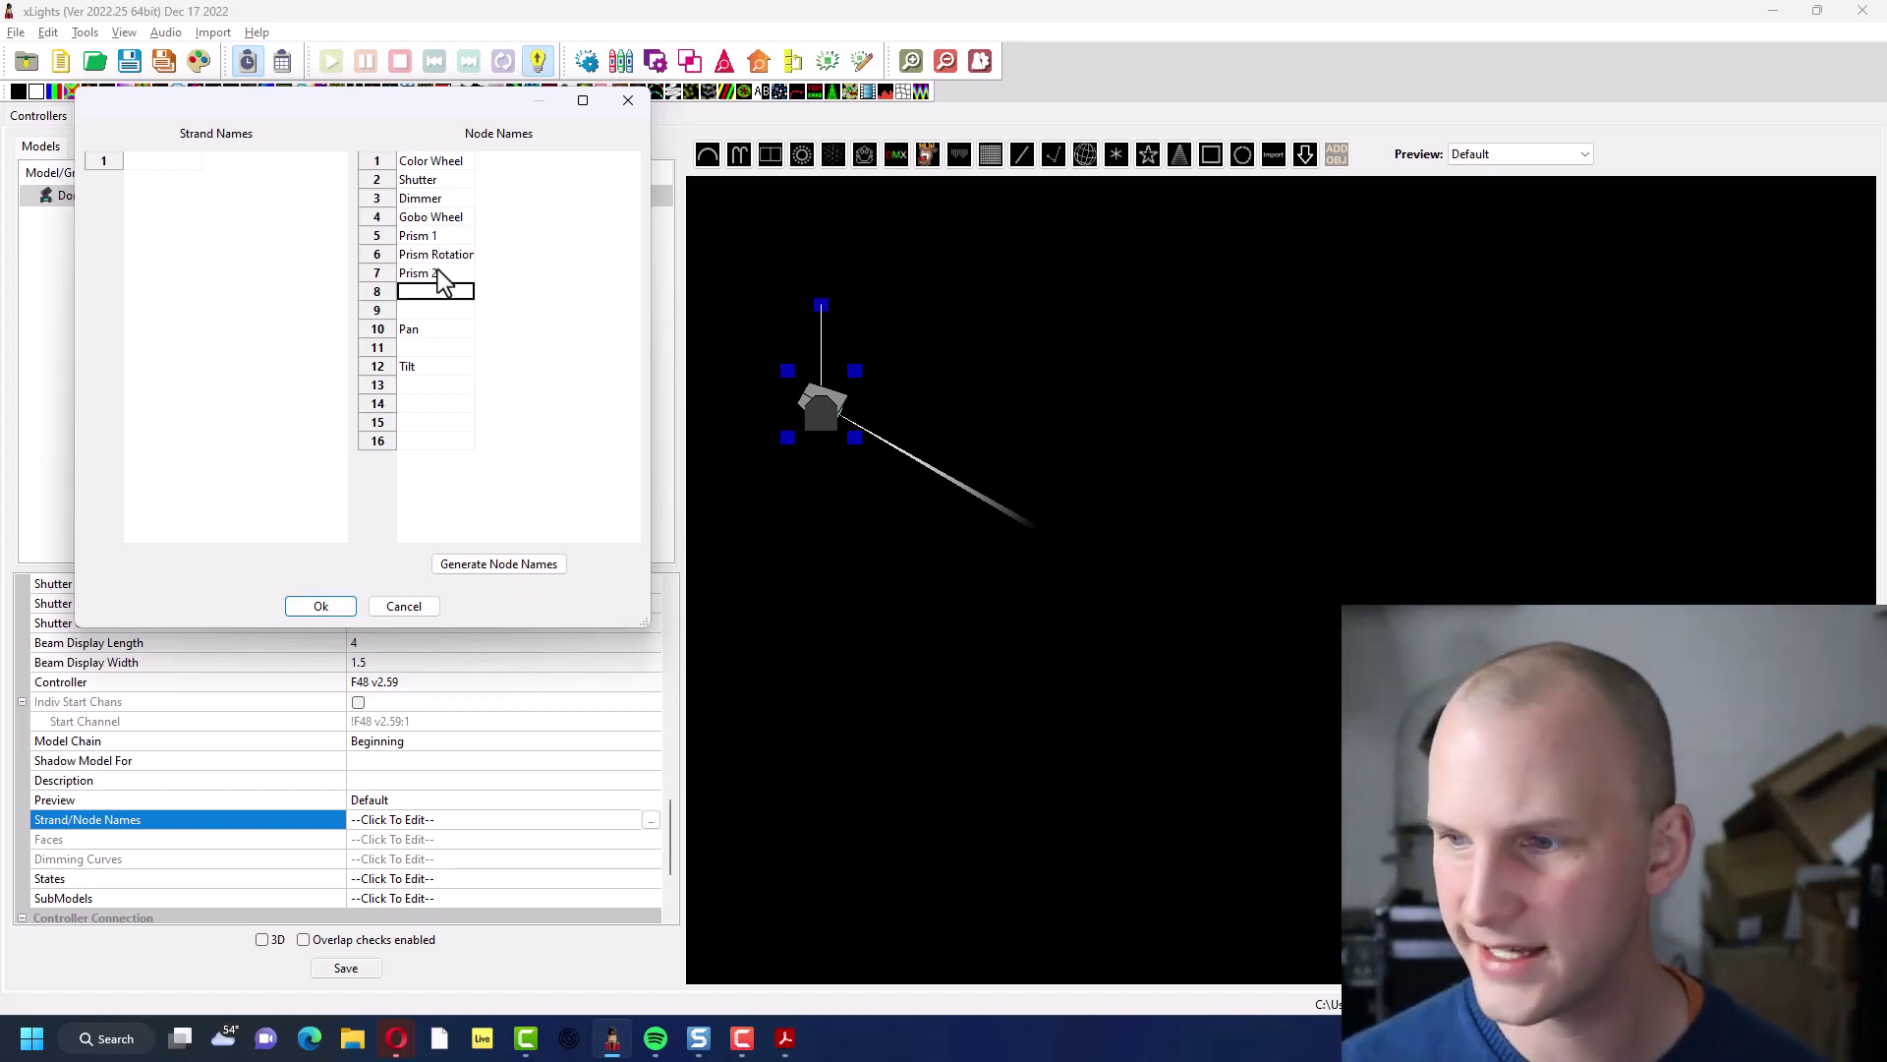
type("2")
key("Return")
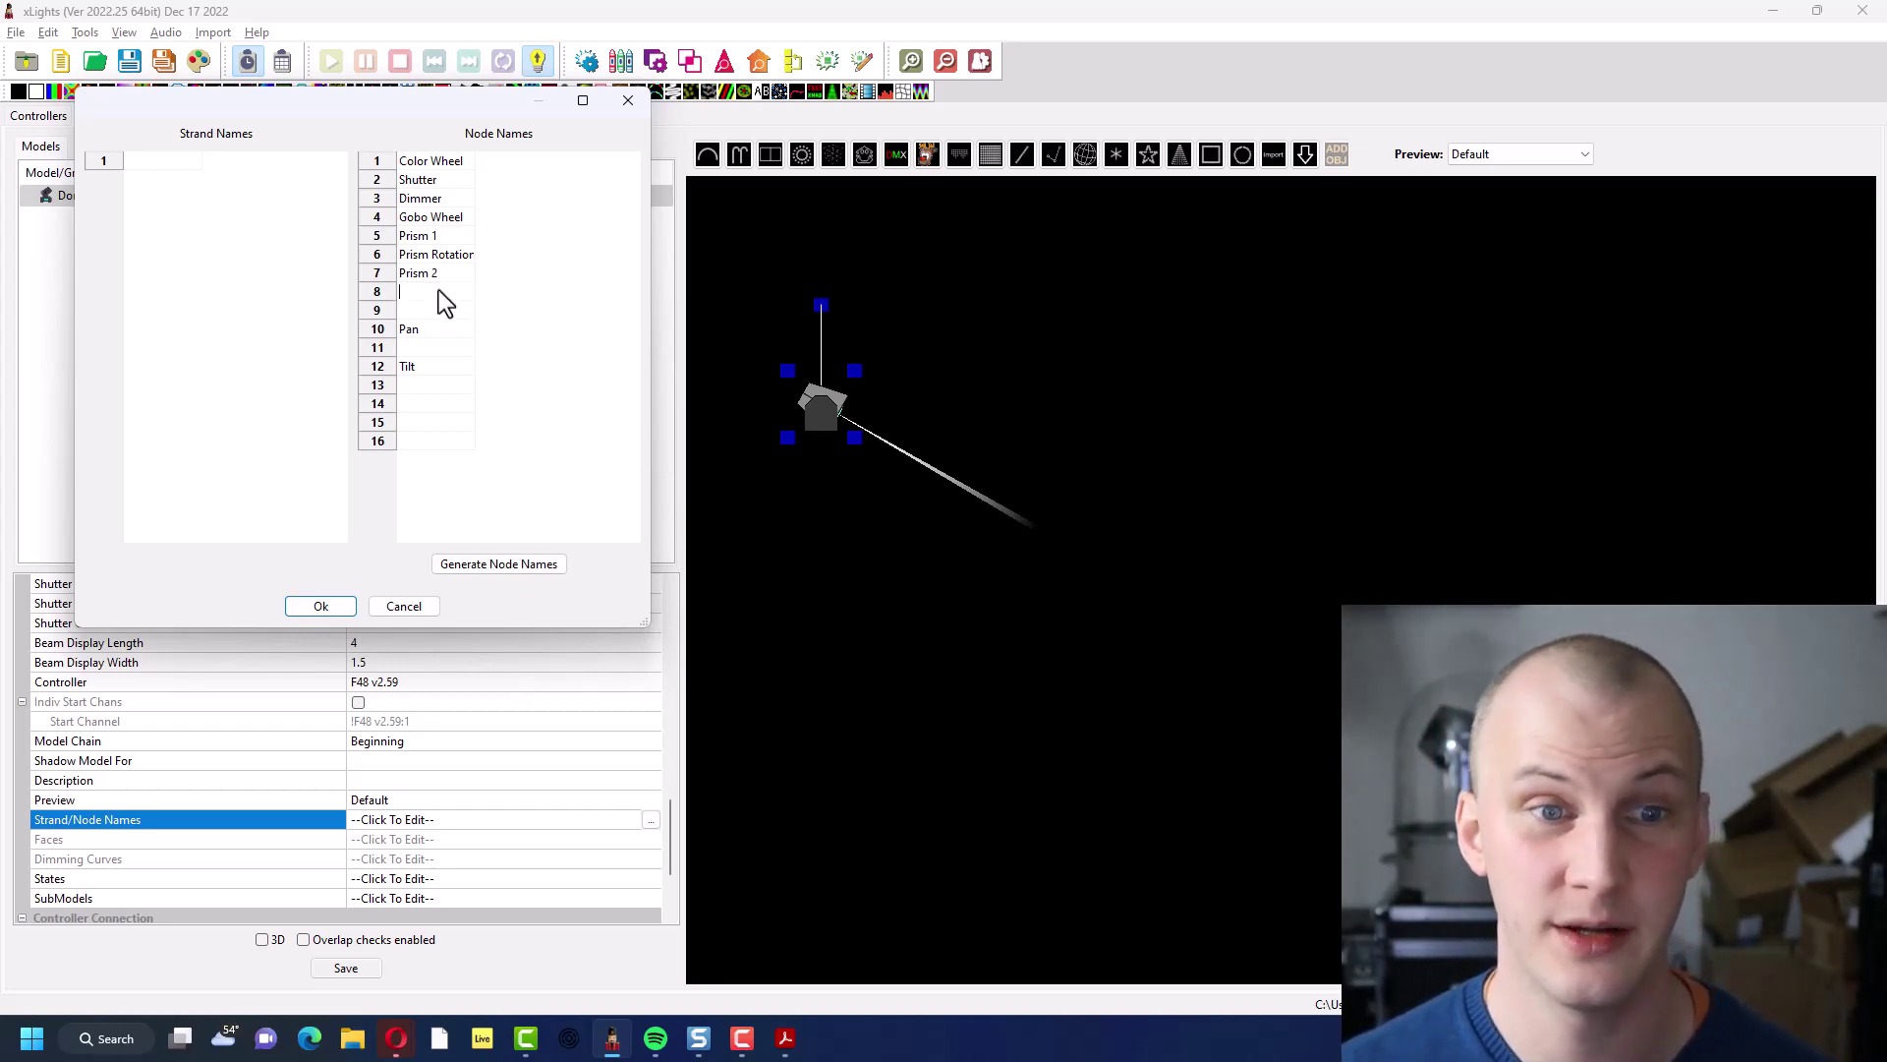
left_click(440, 291)
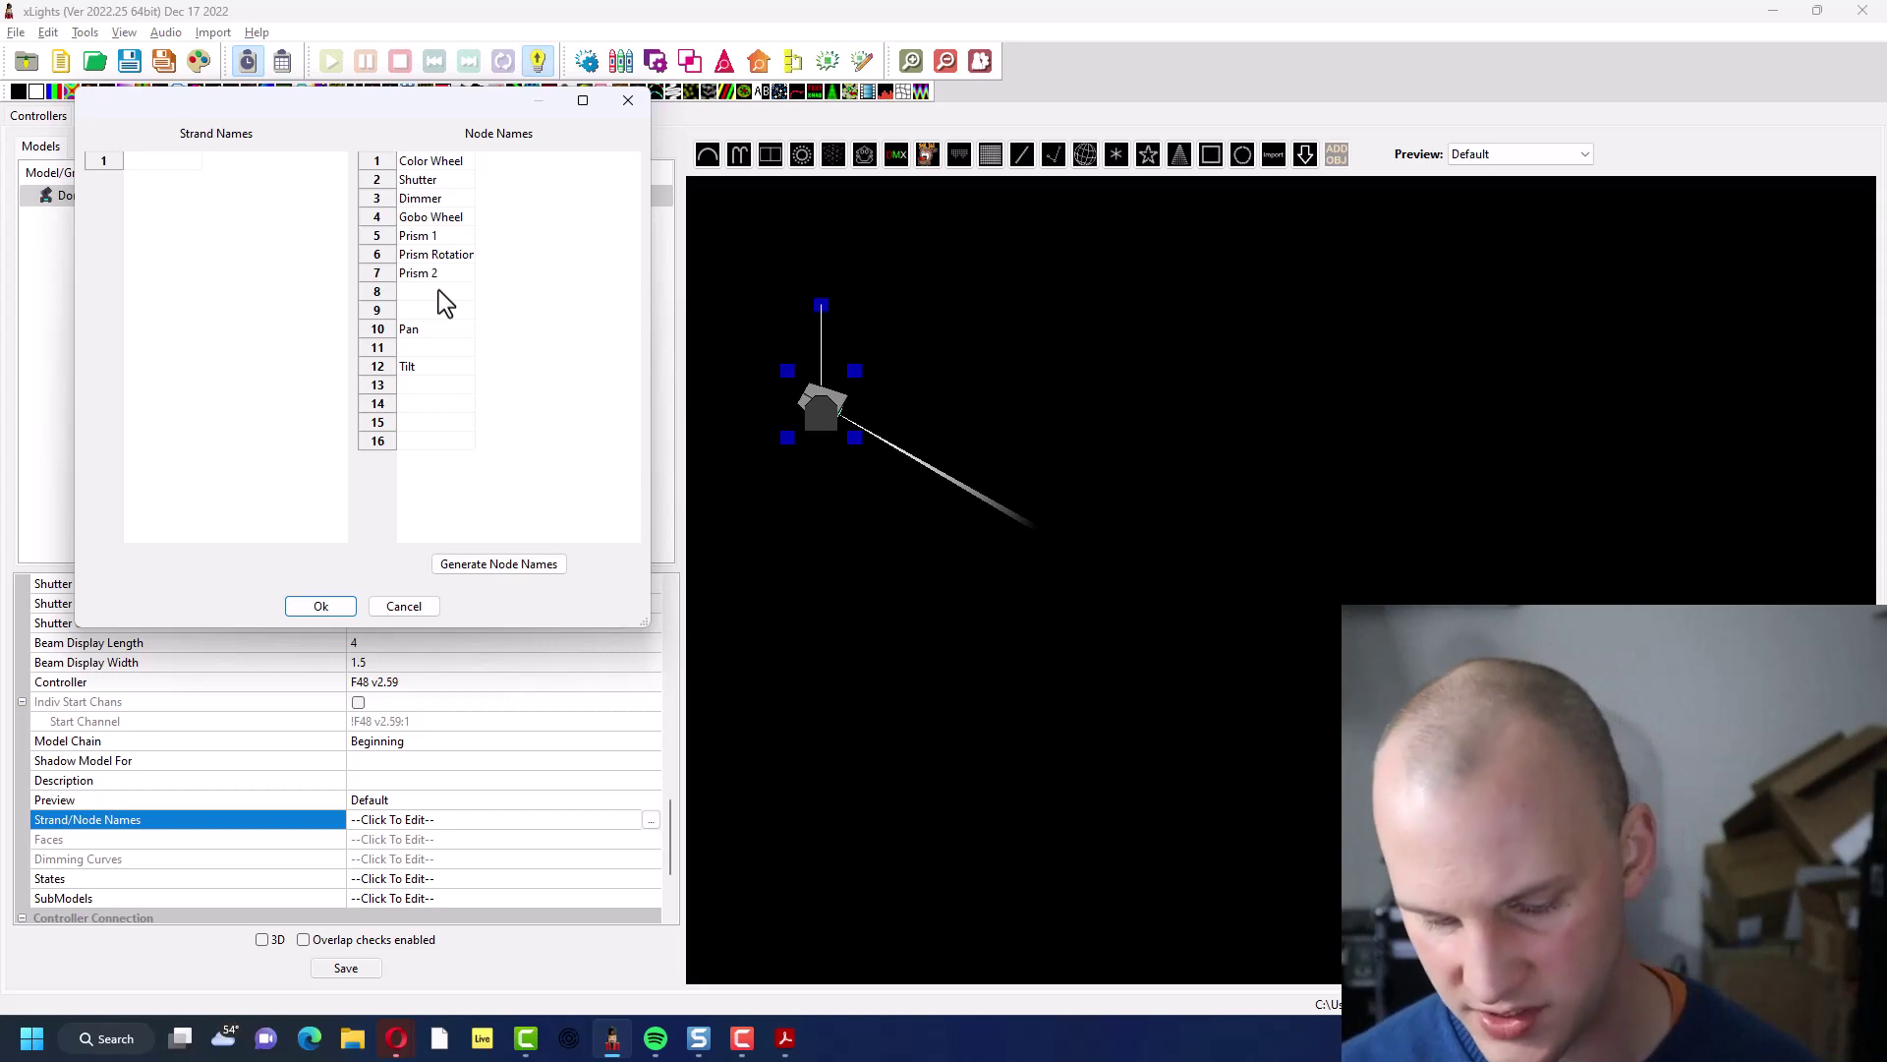
type("Rainbo")
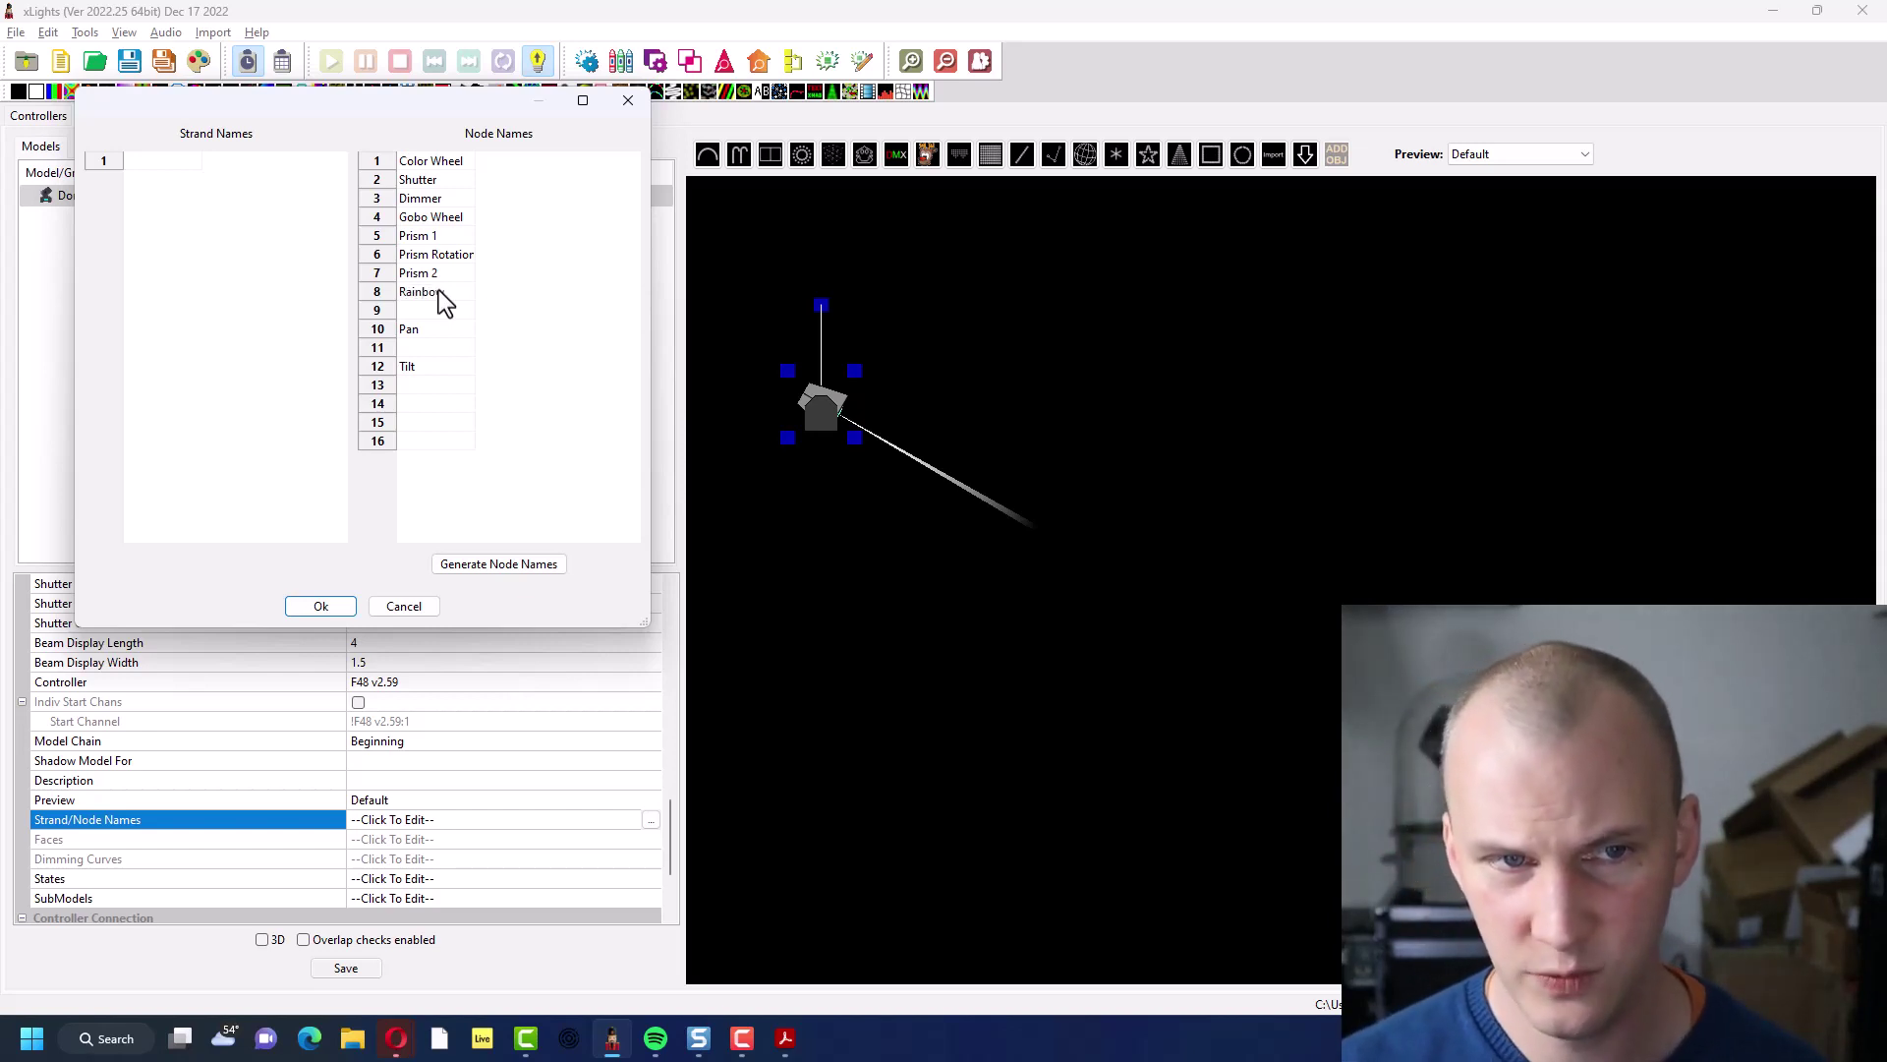
type("w")
key("Return")
key("Down")
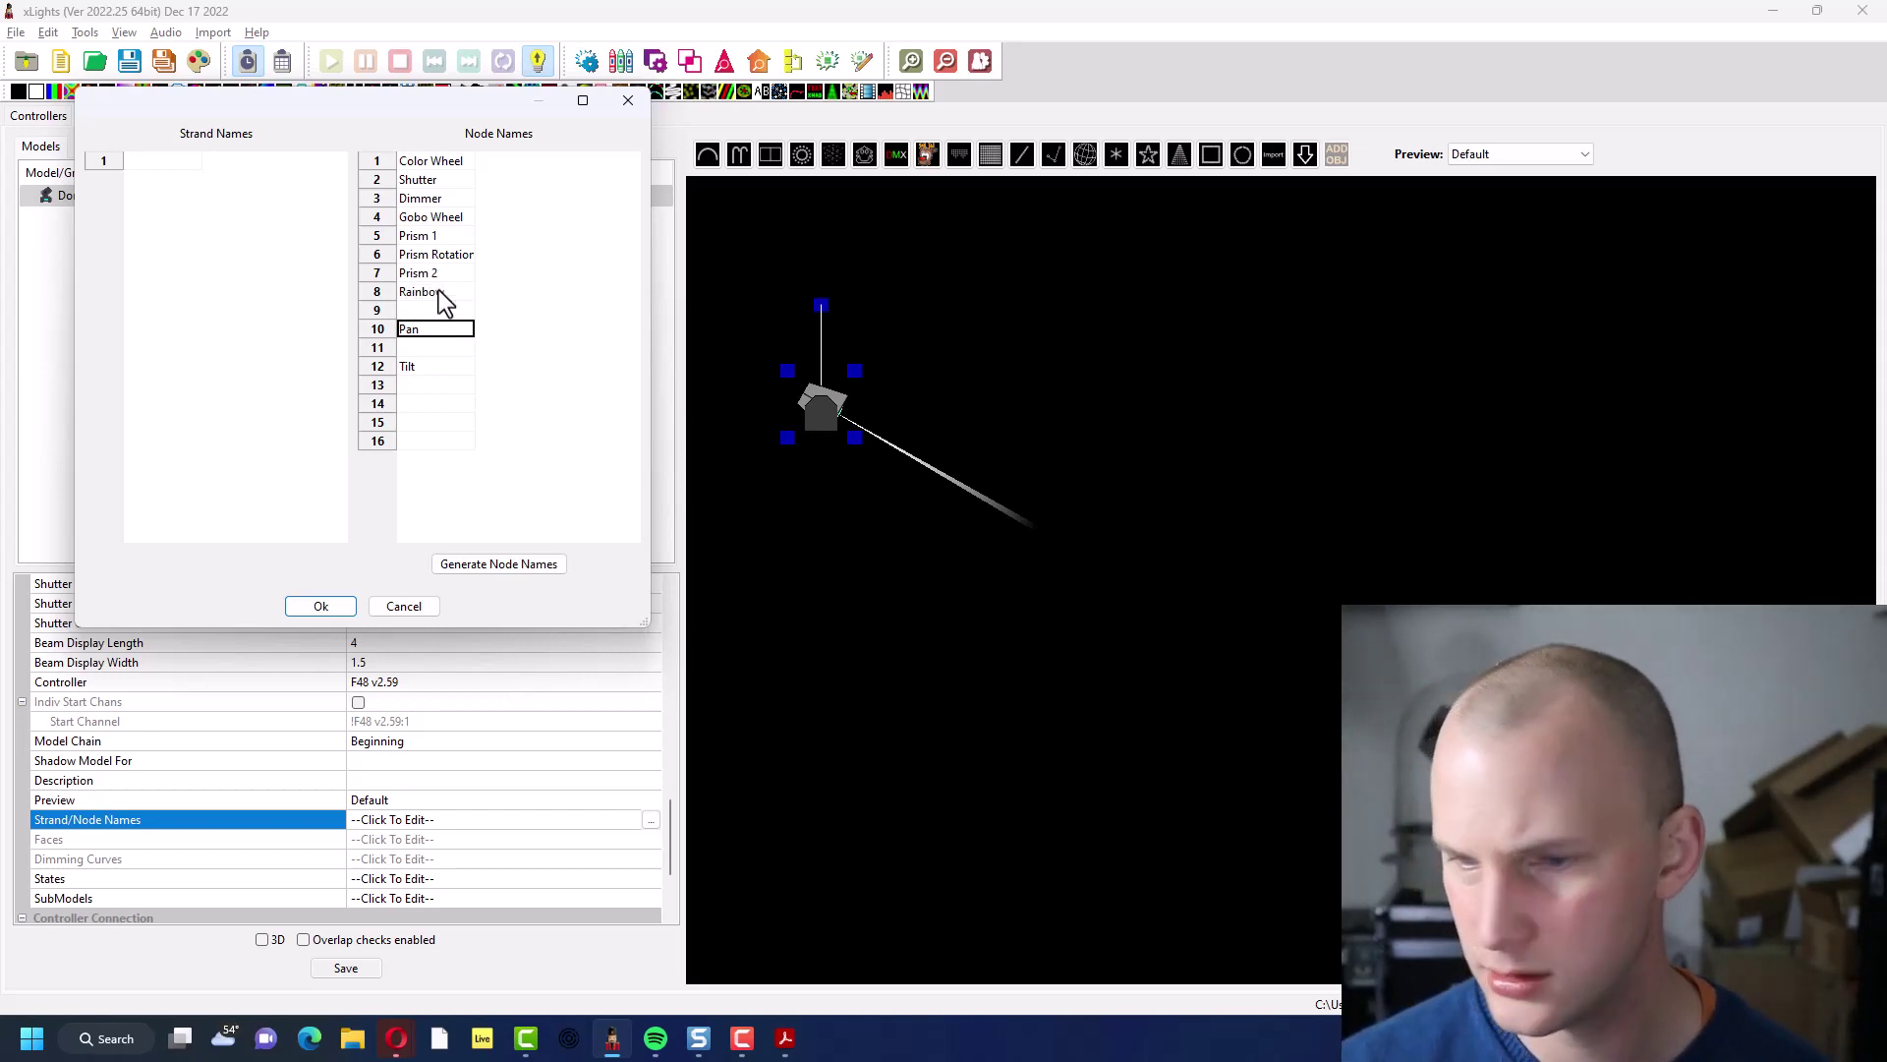
type("F")
key("Escape")
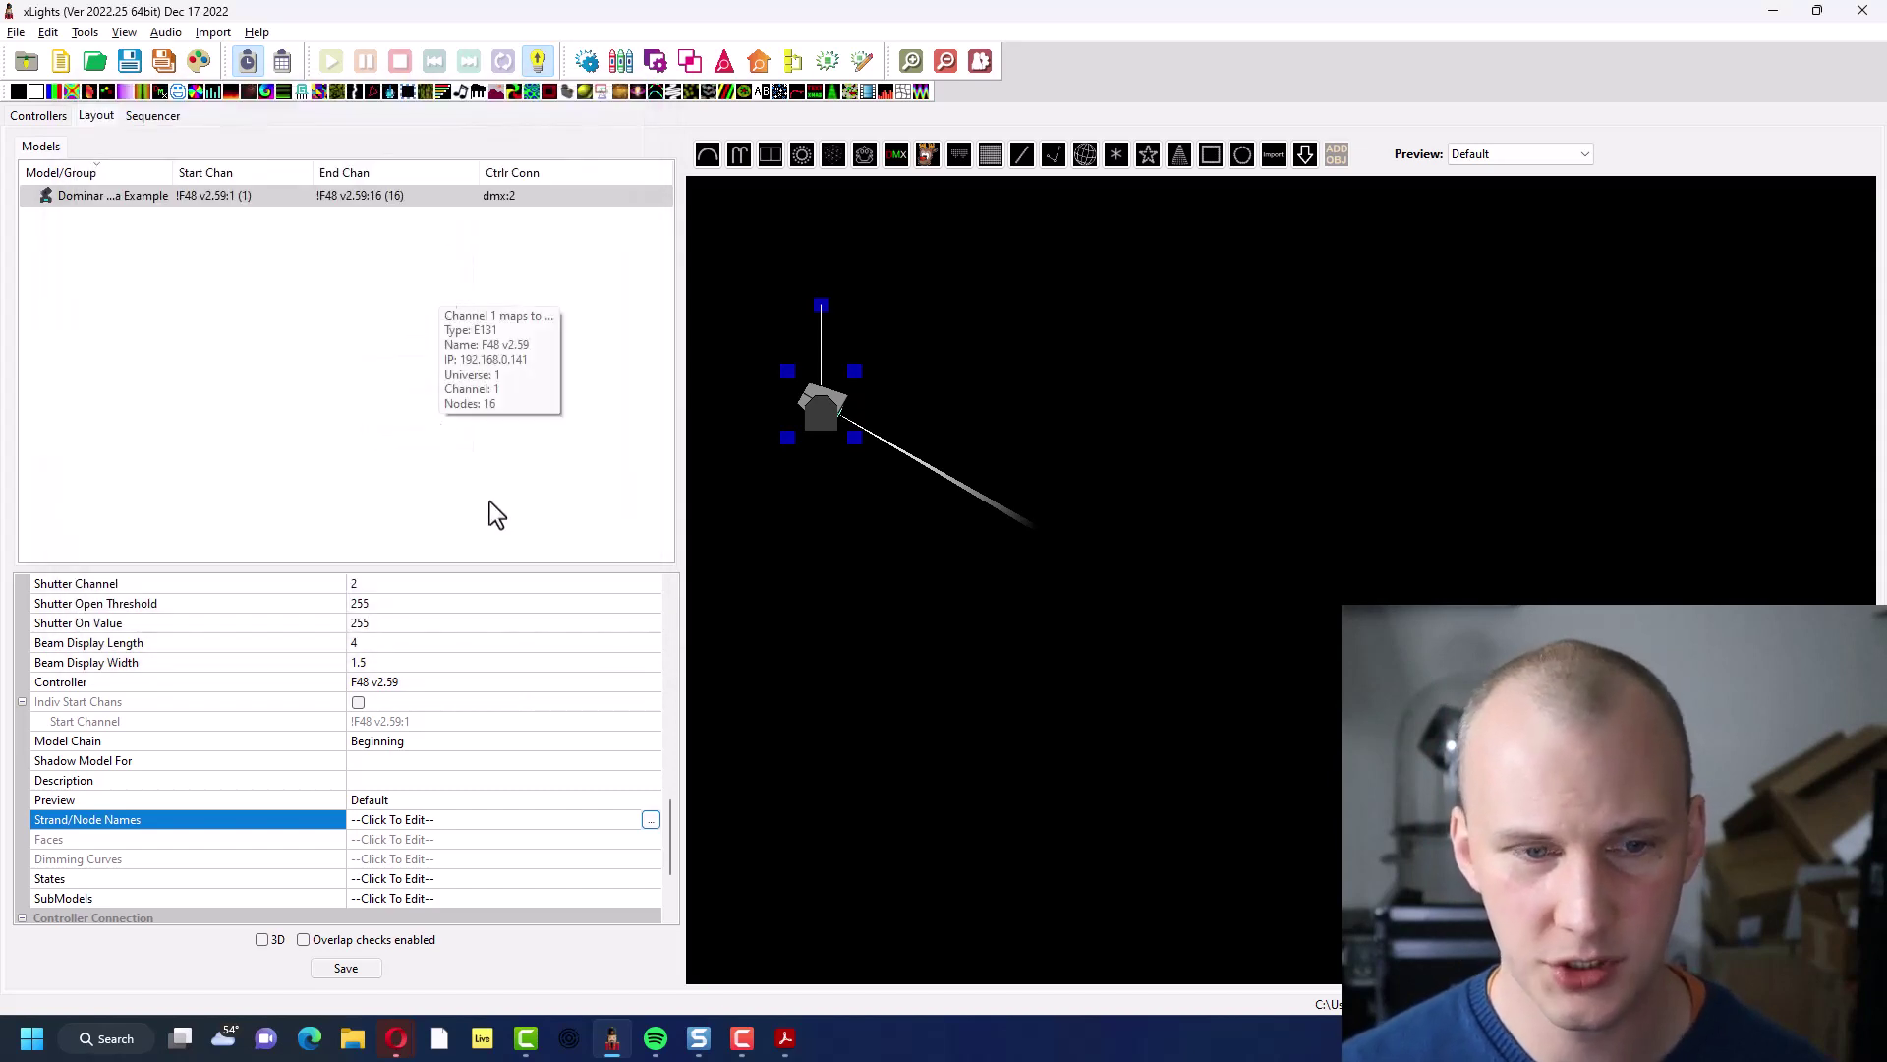
Paste names for channels 4–16 (Focus through Control), confirm, save the layout and go to the sequencer
left_click(651, 819)
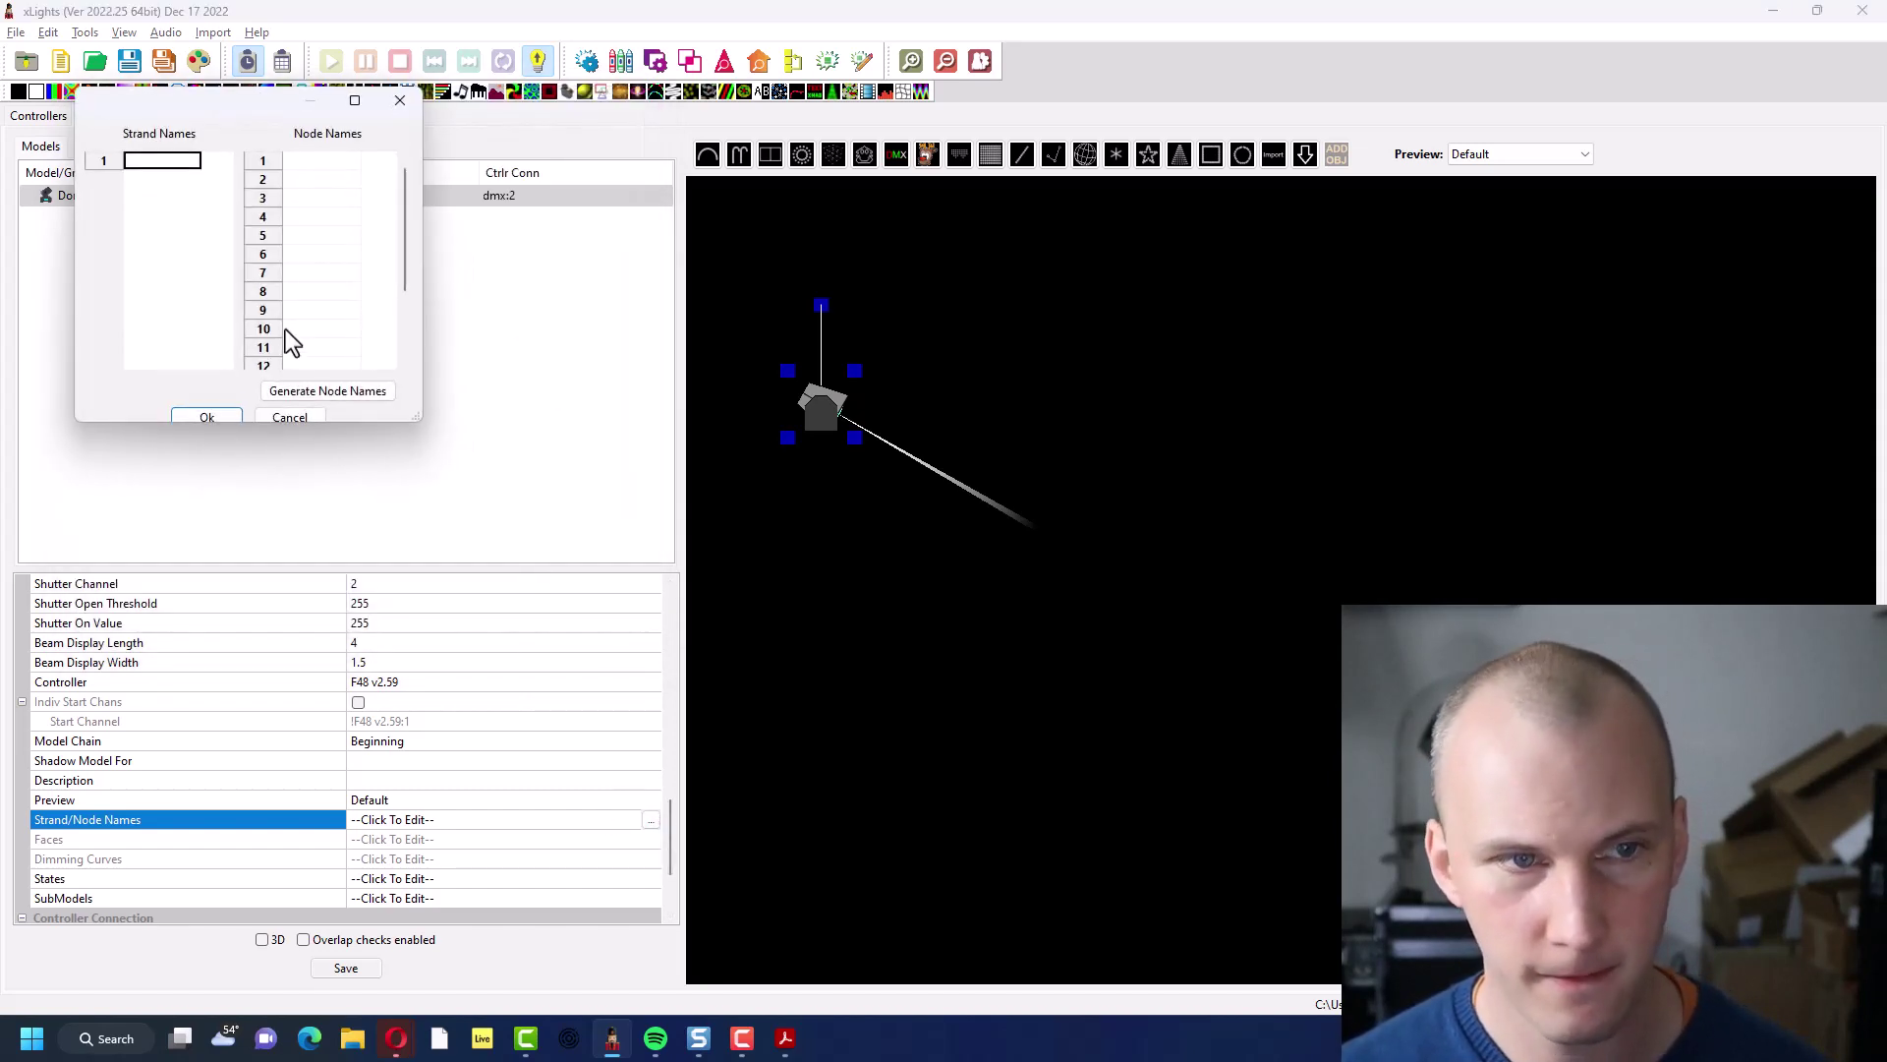
left_click(327, 391)
left_click_drag(416, 426, 761, 626)
left_click(492, 219)
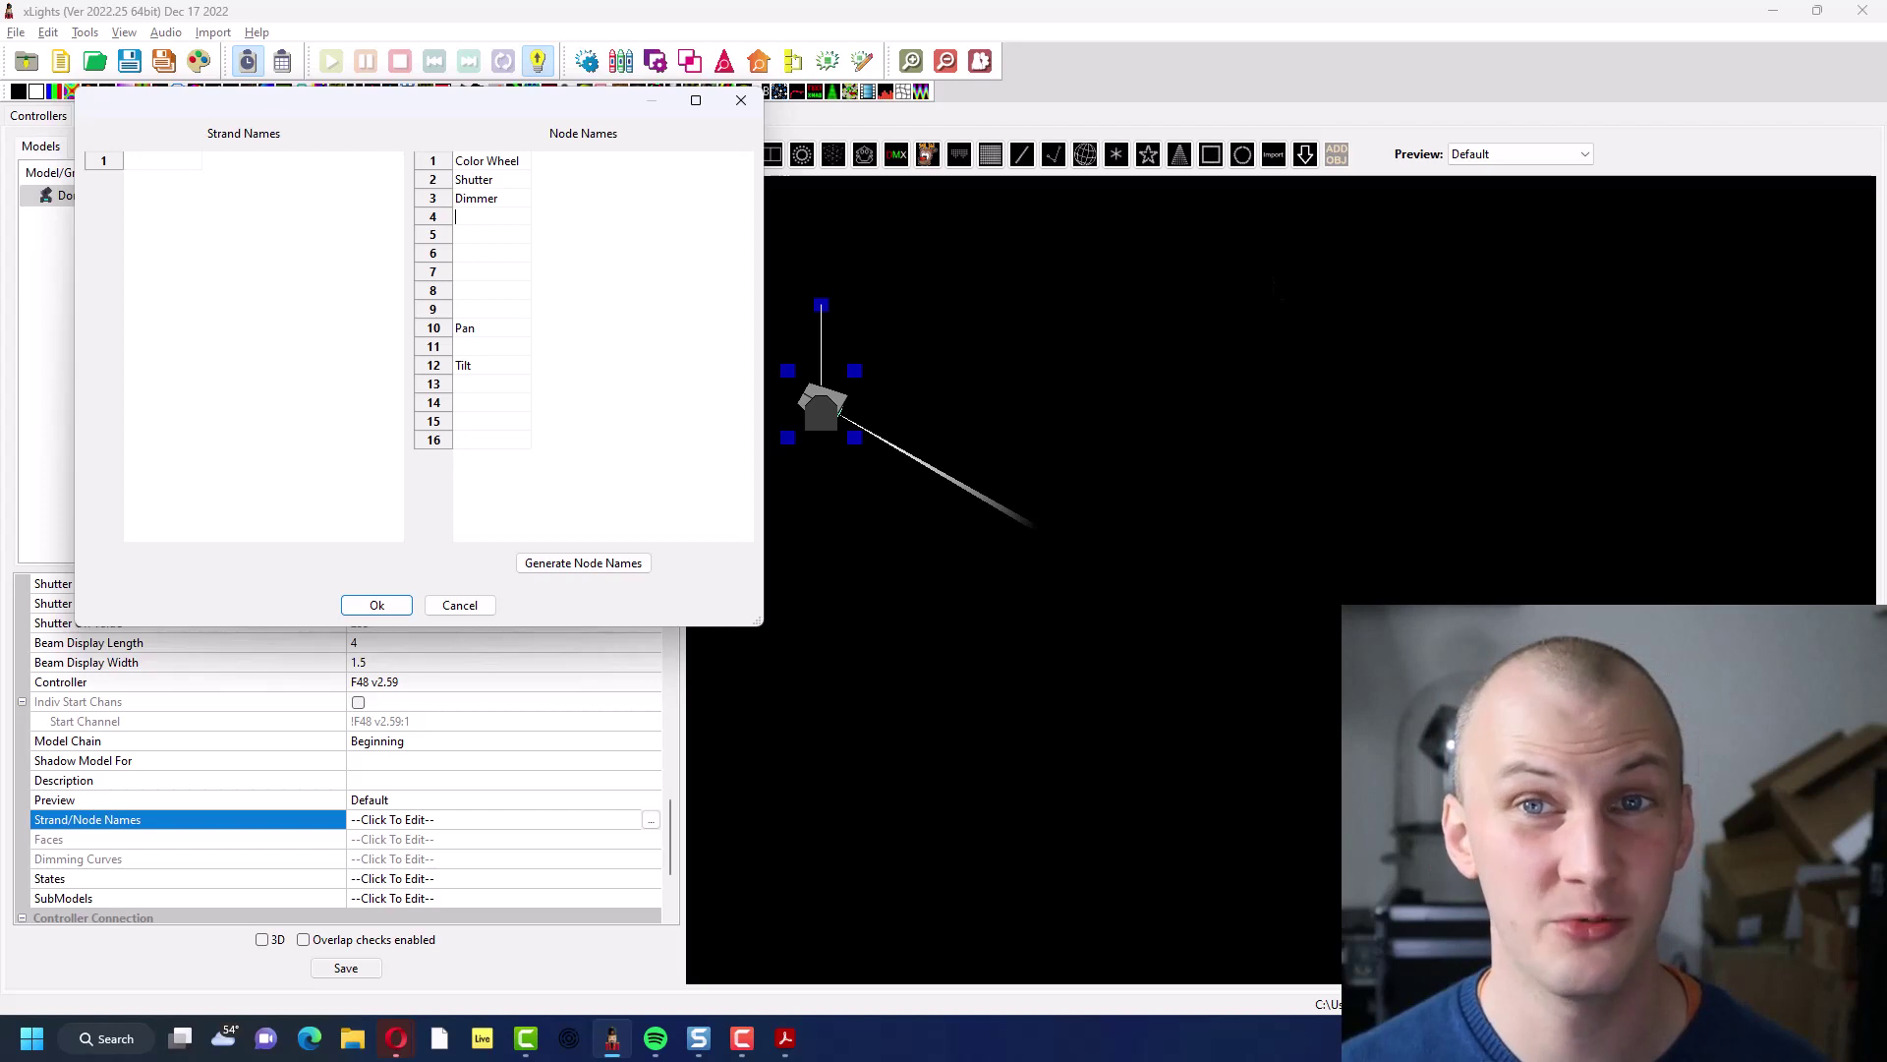
type("Gobo Wheel Prism 1 Prism Rotation Prism 2 Rainbow Focus Pan Pan Fine Tilt Tilt Fine PT Speed Frost Control")
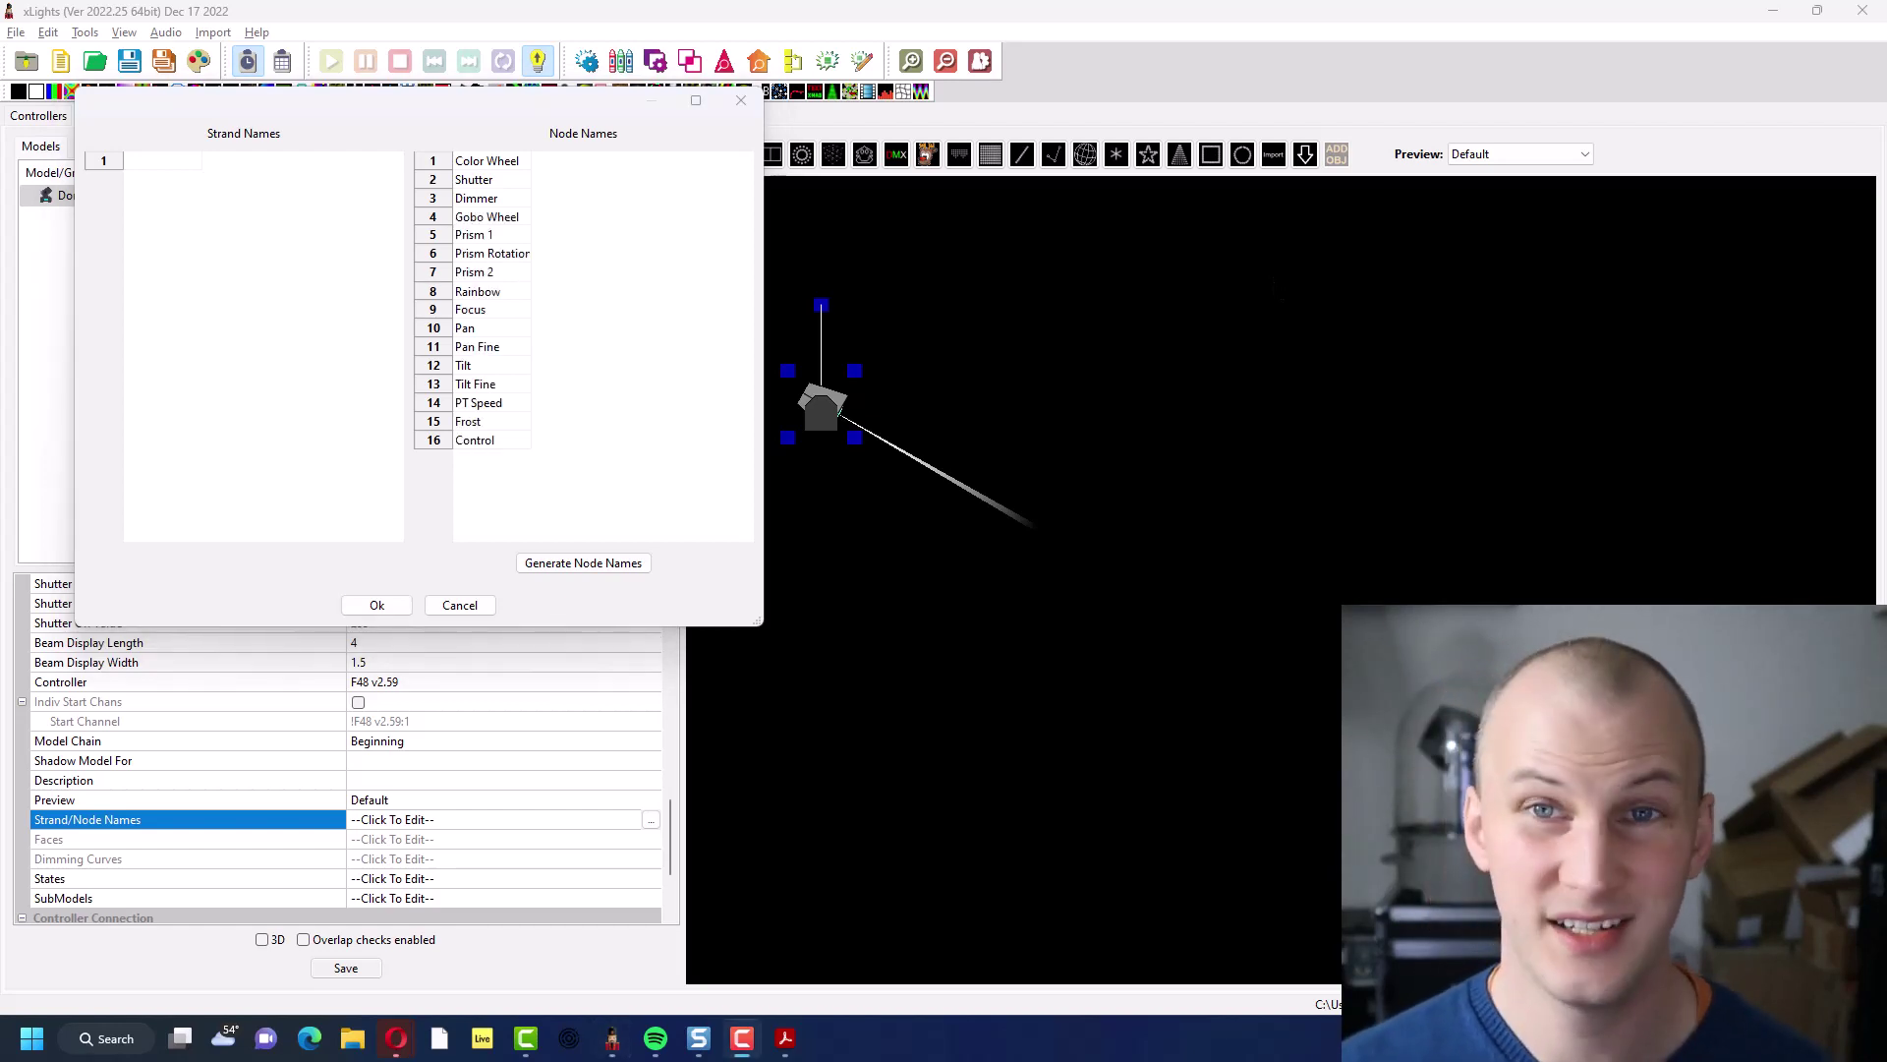
left_click(378, 604)
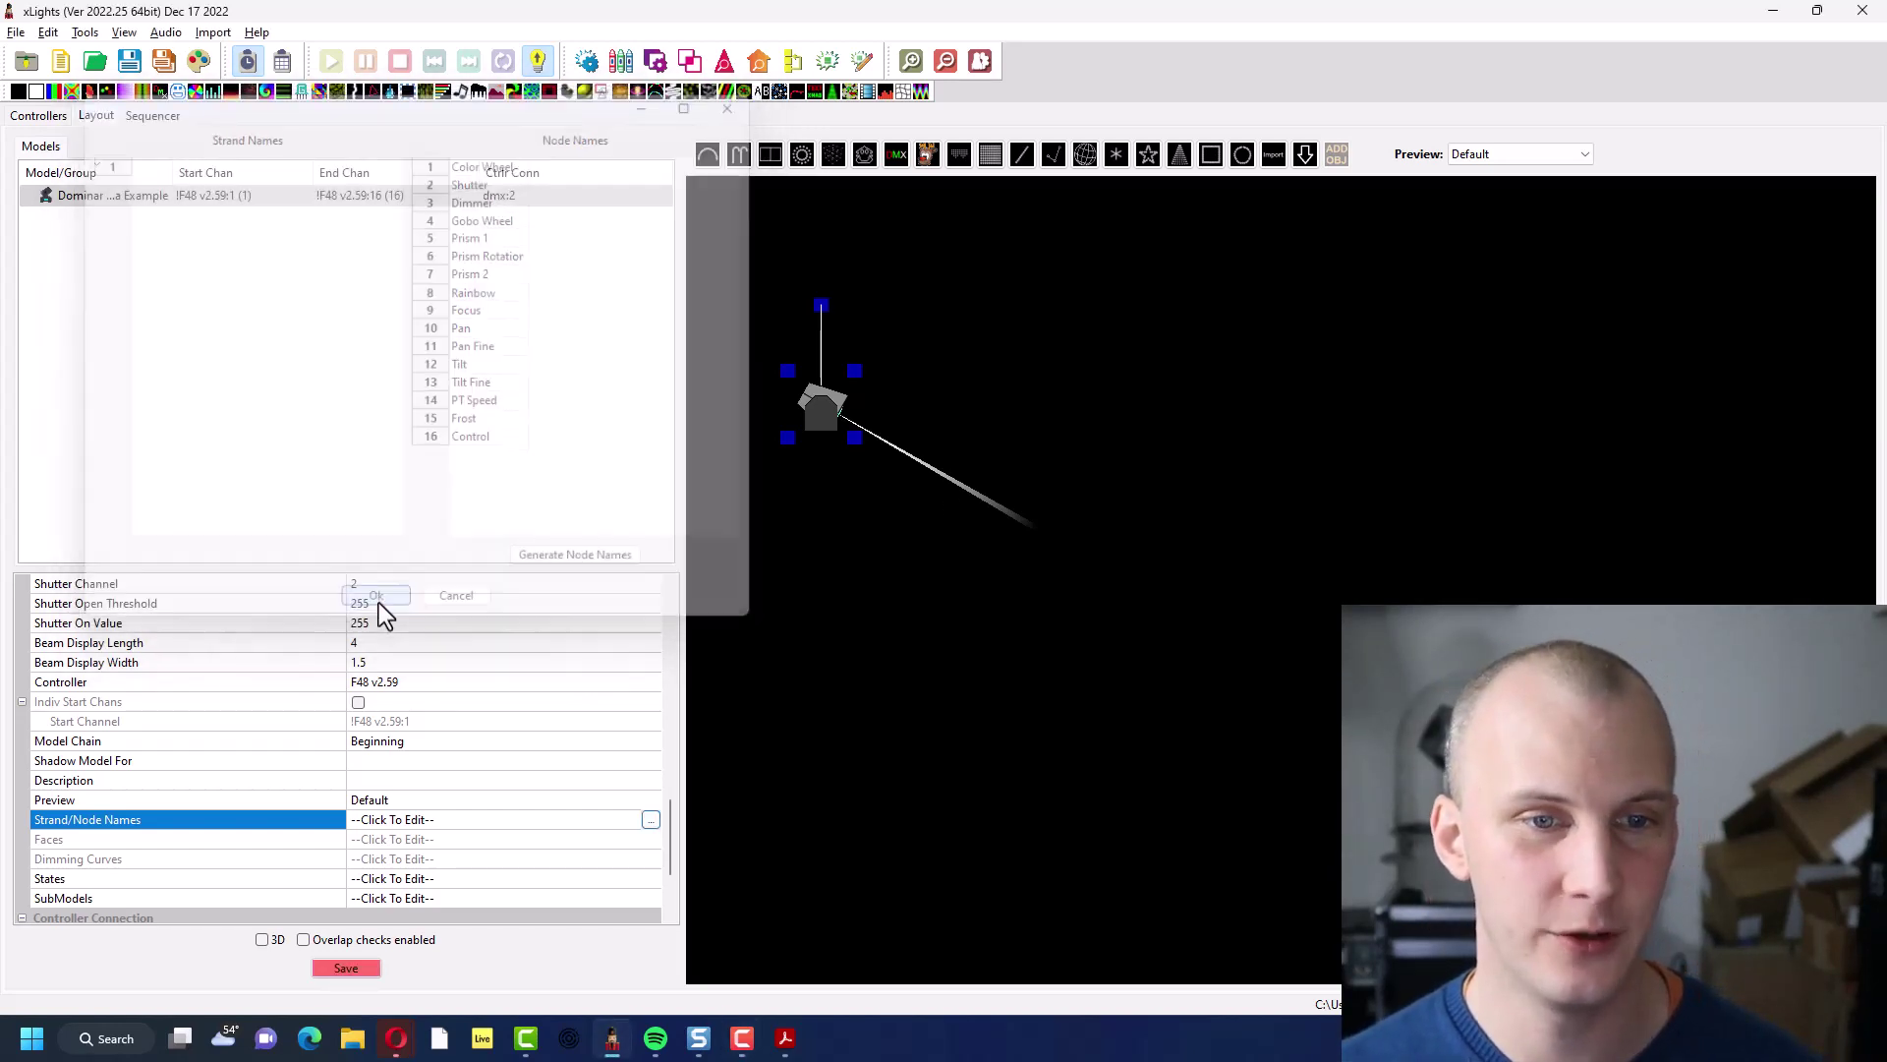
left_click(346, 968)
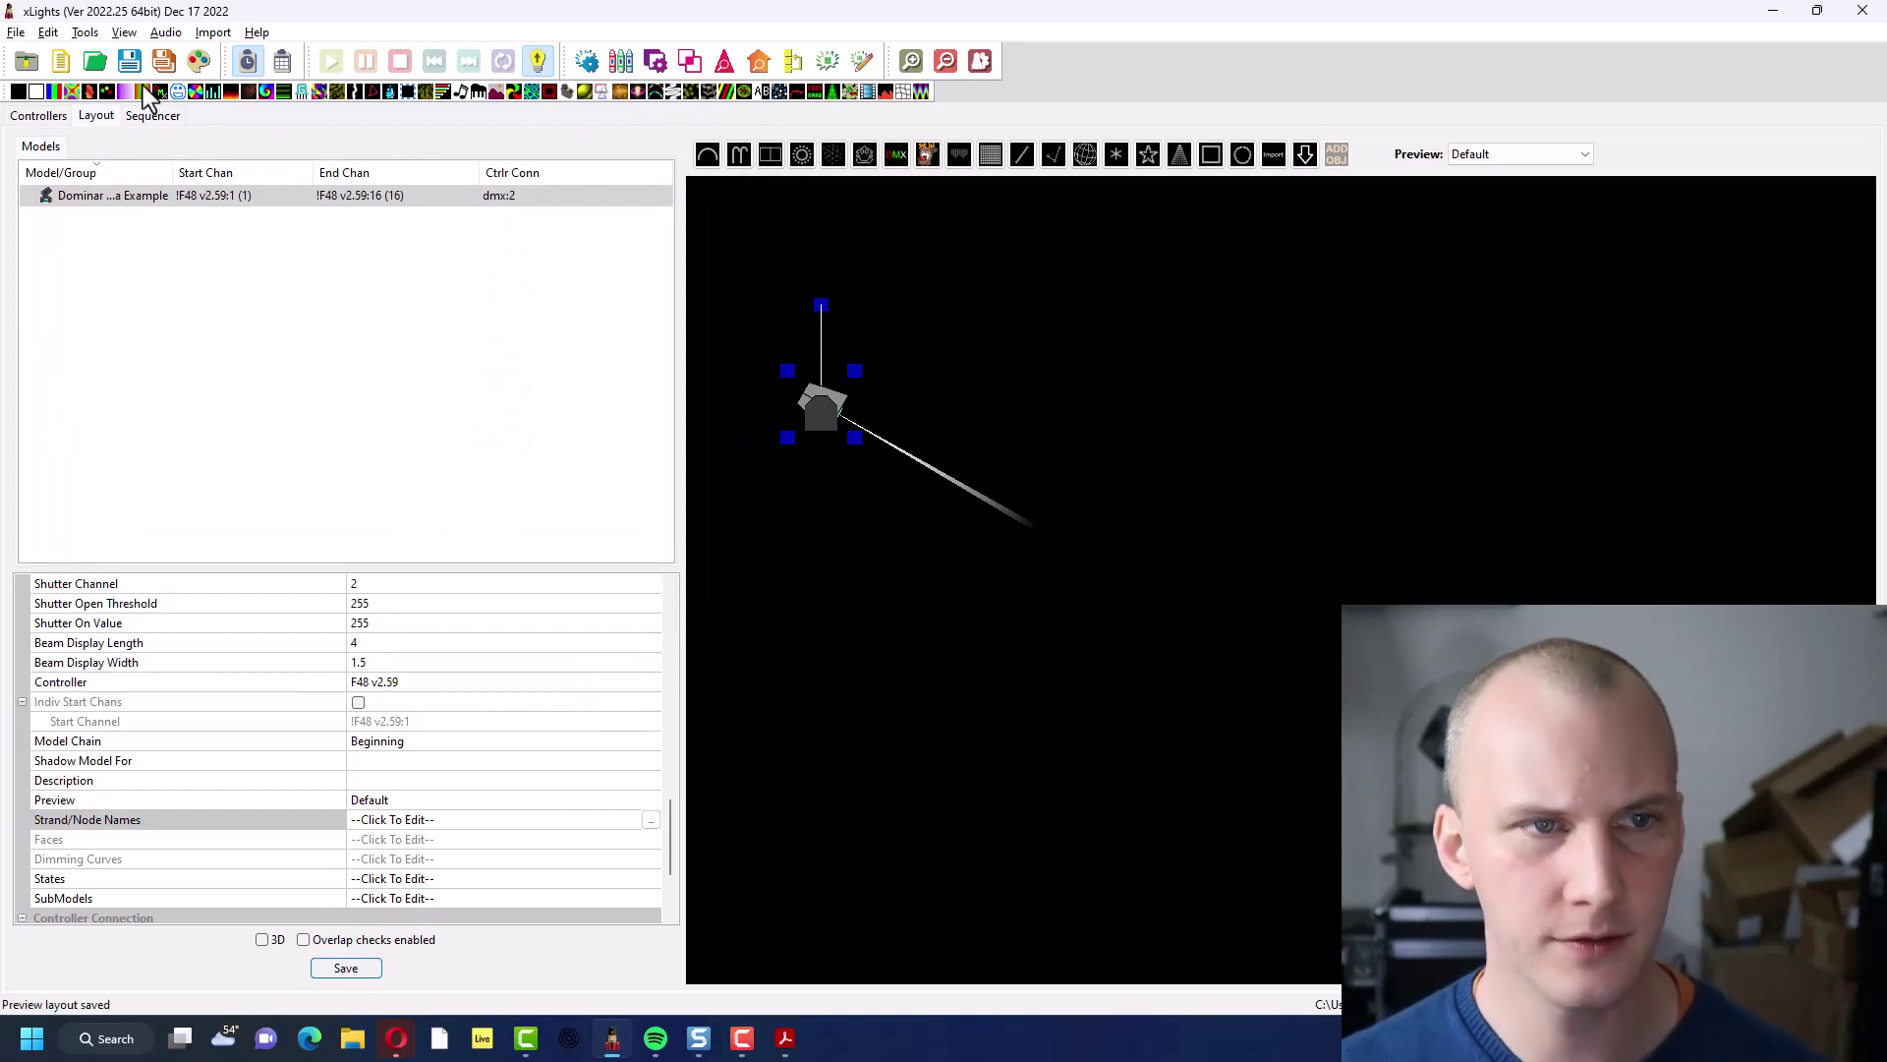
left_click(145, 112)
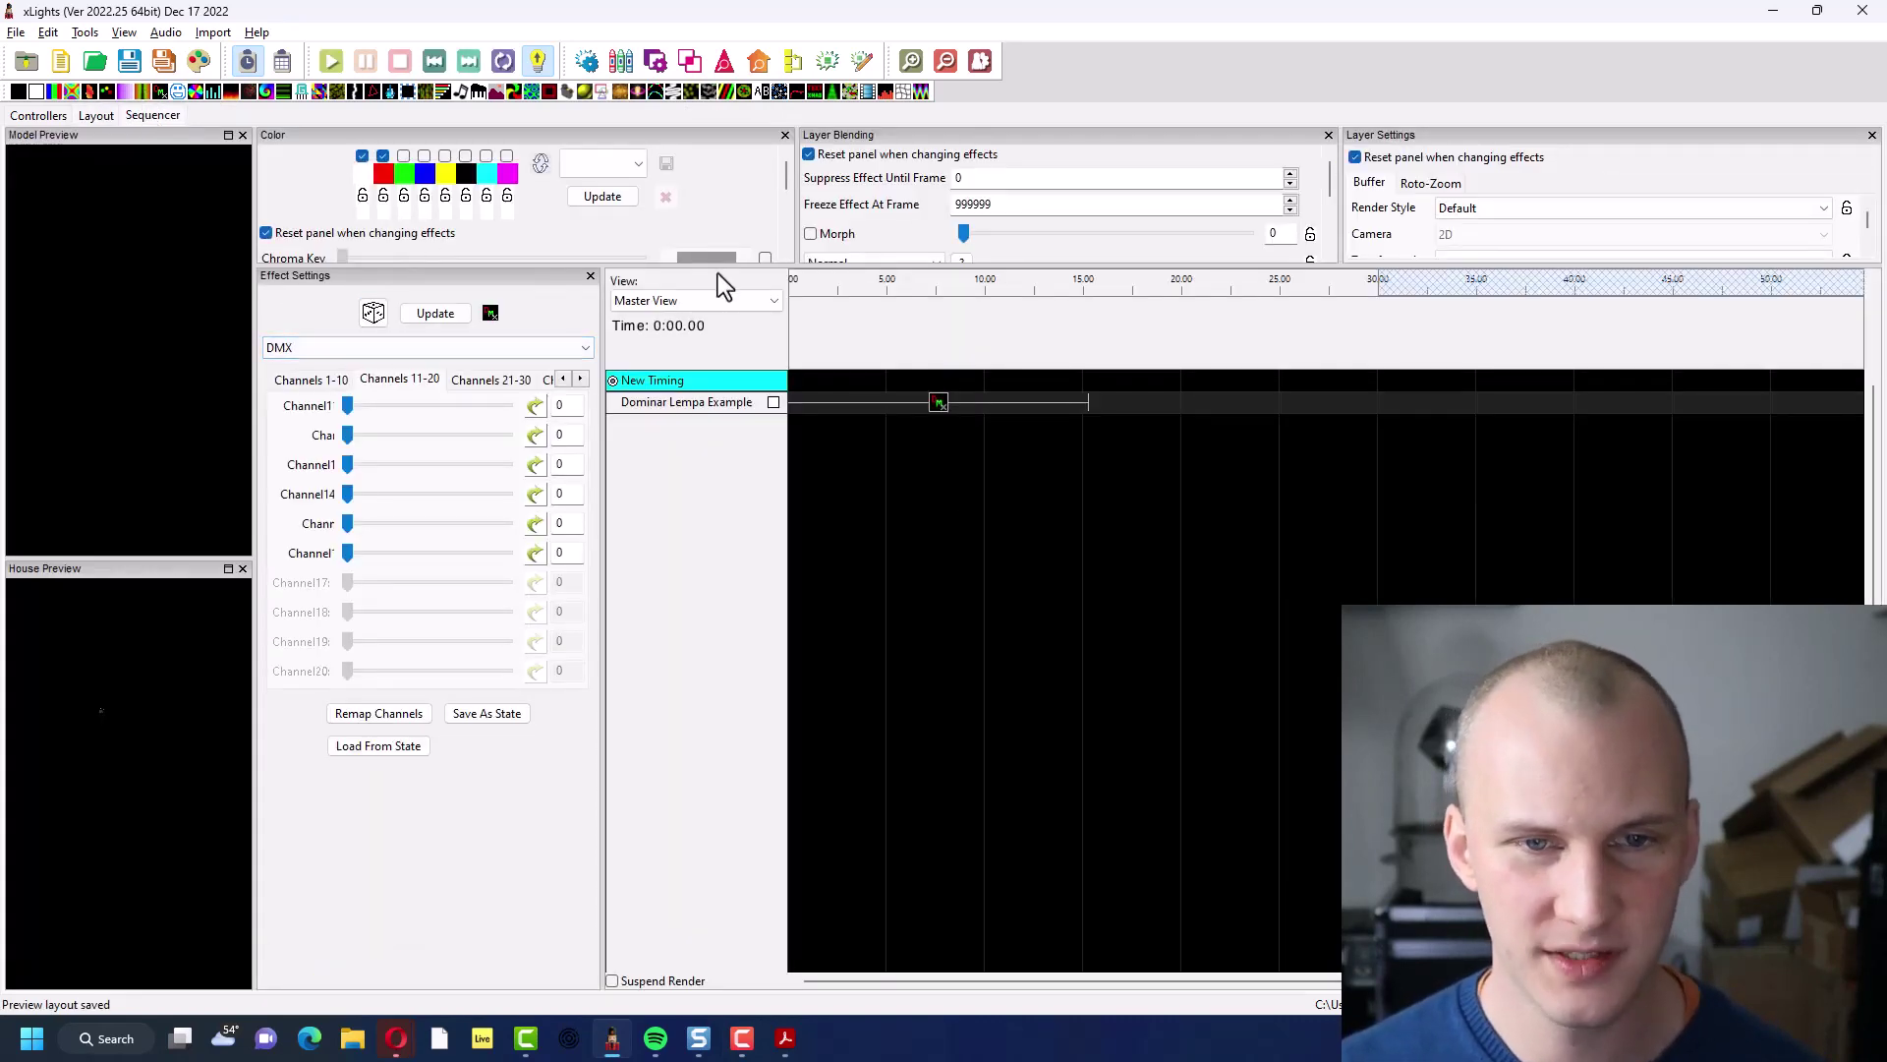
On the DMX effect's Channels 11-20 sliders, sweep Tilt, enter 128, then drag it again
left_click(935, 406)
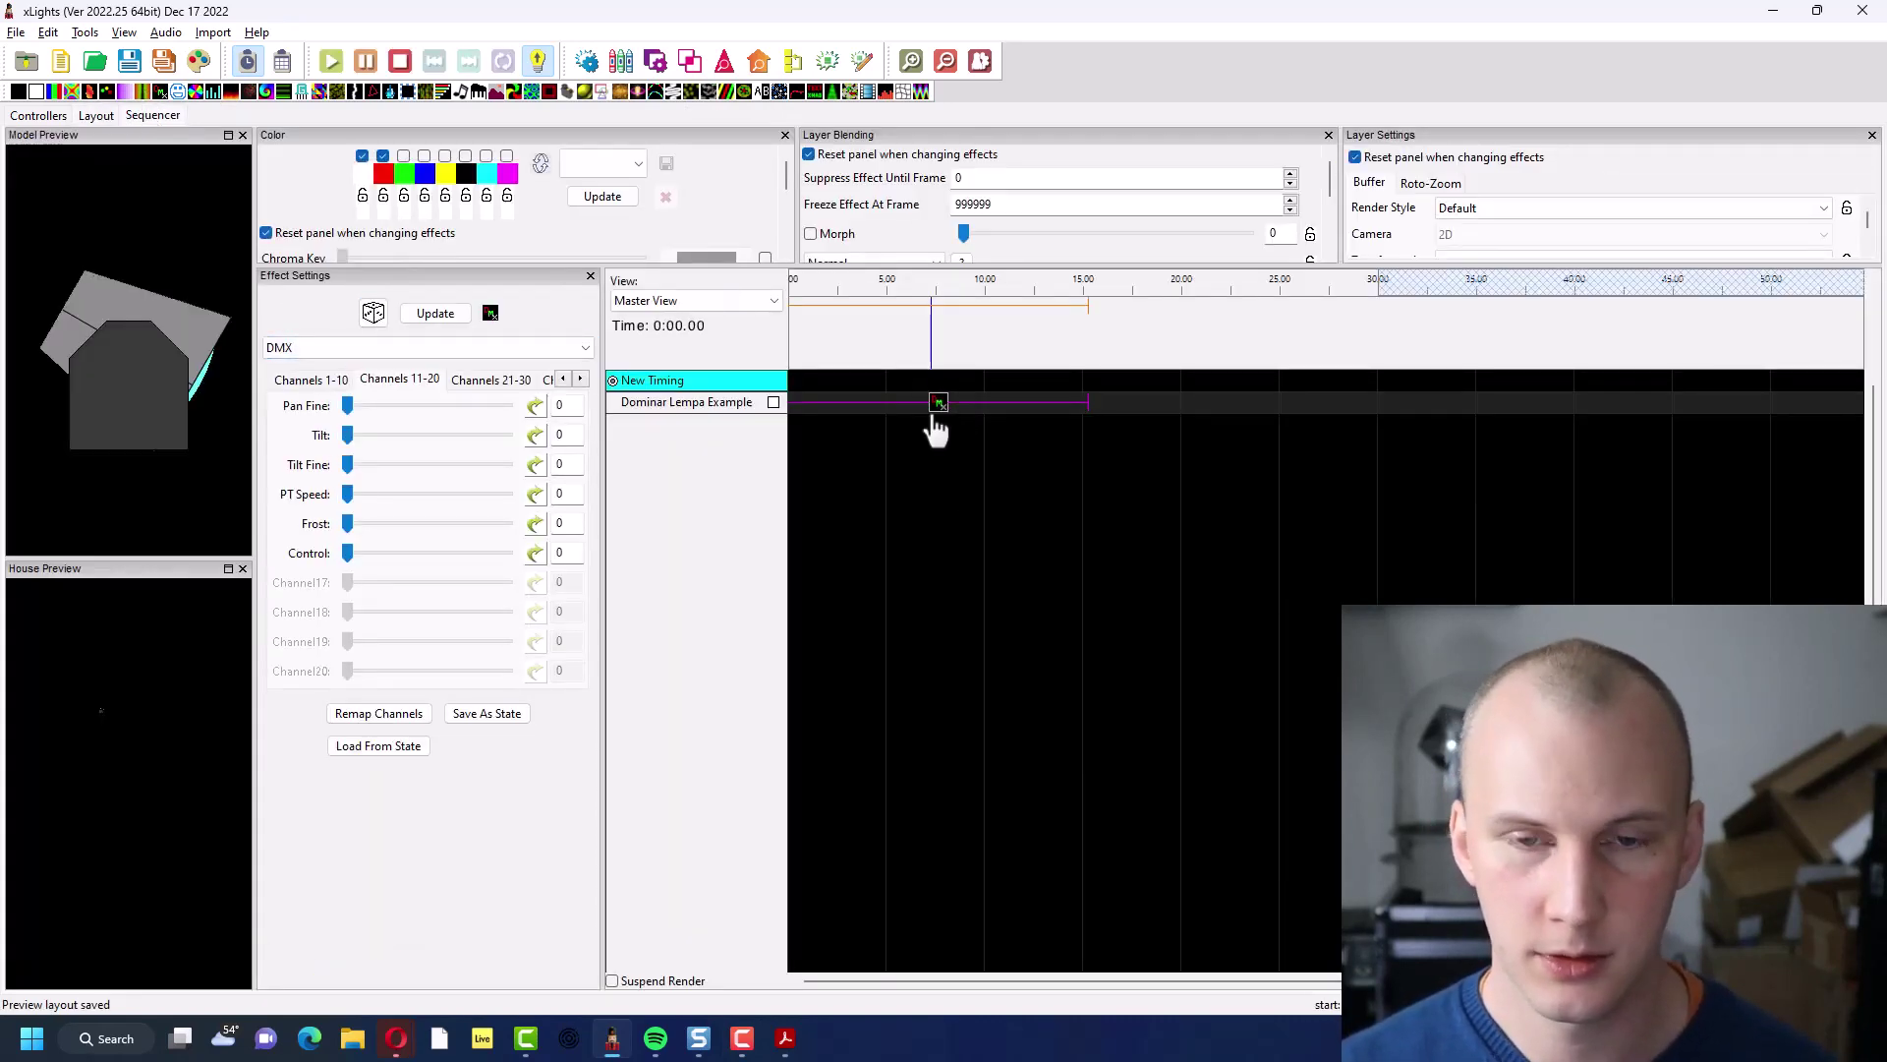
left_click(317, 382)
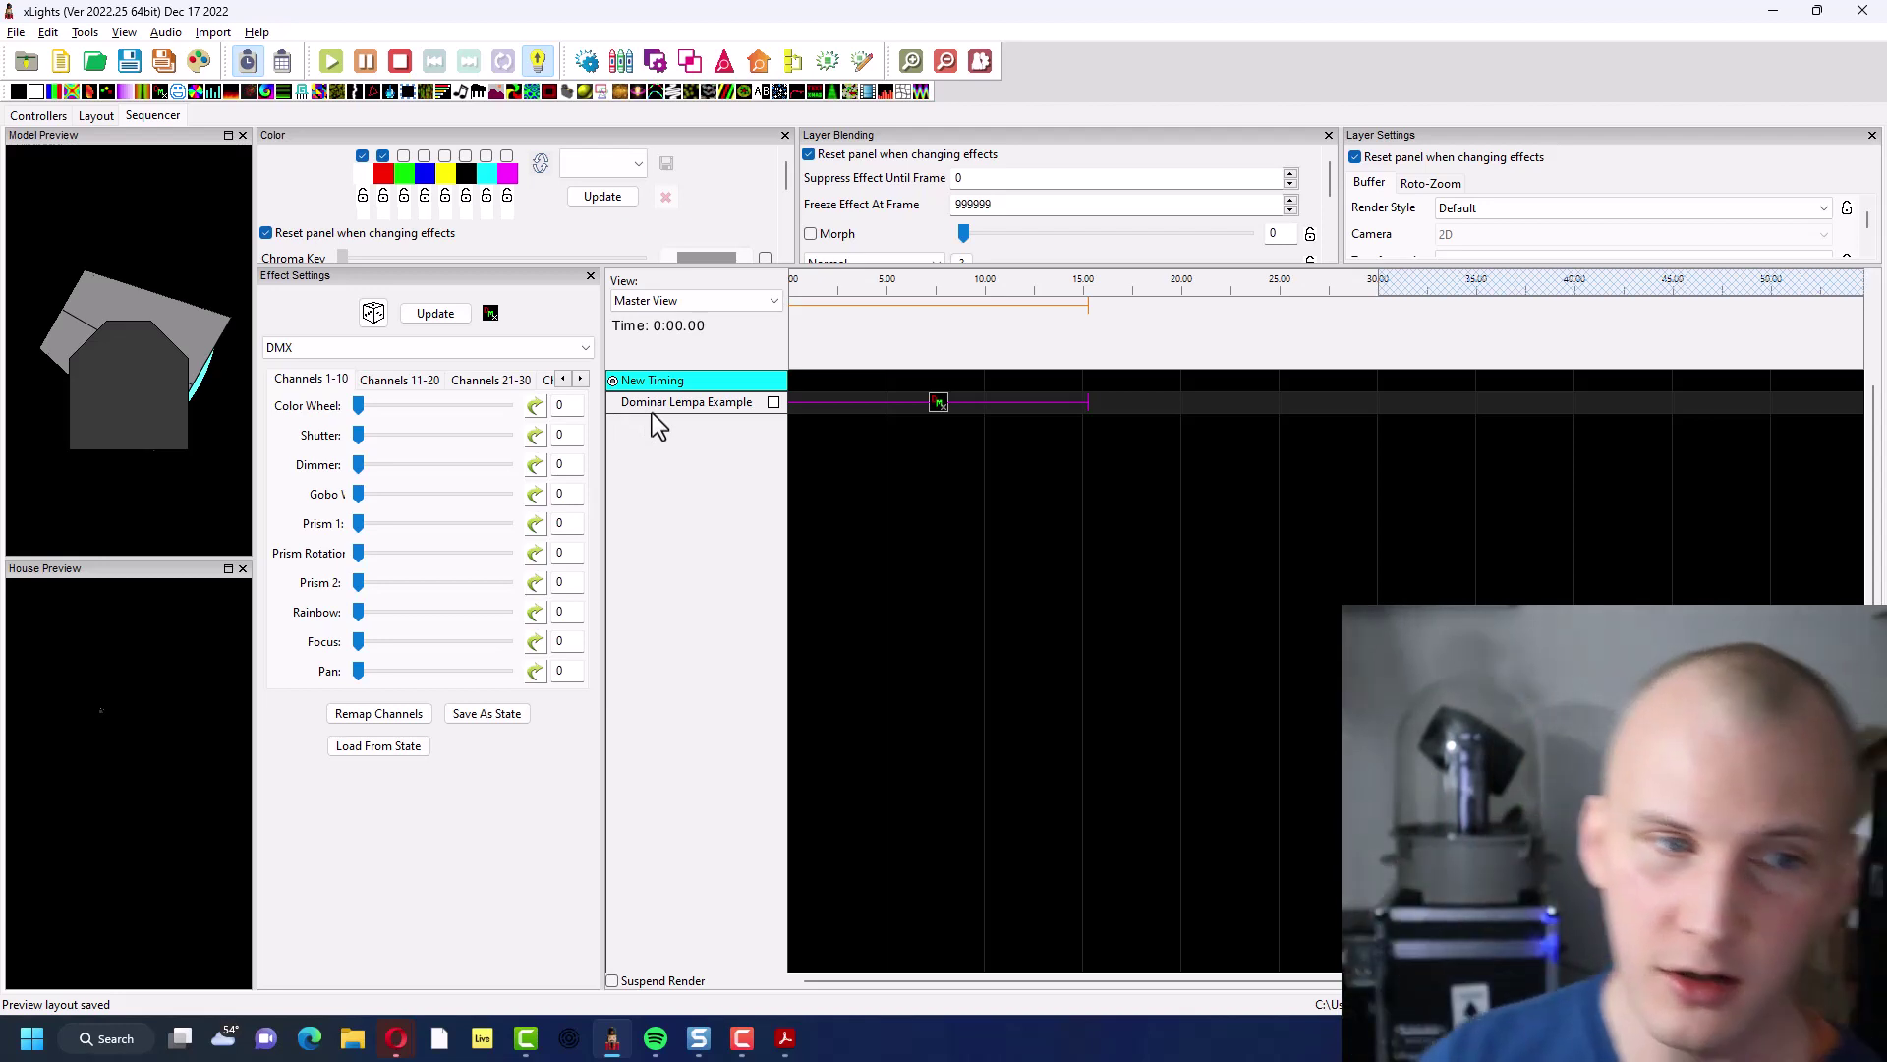
left_click(403, 380)
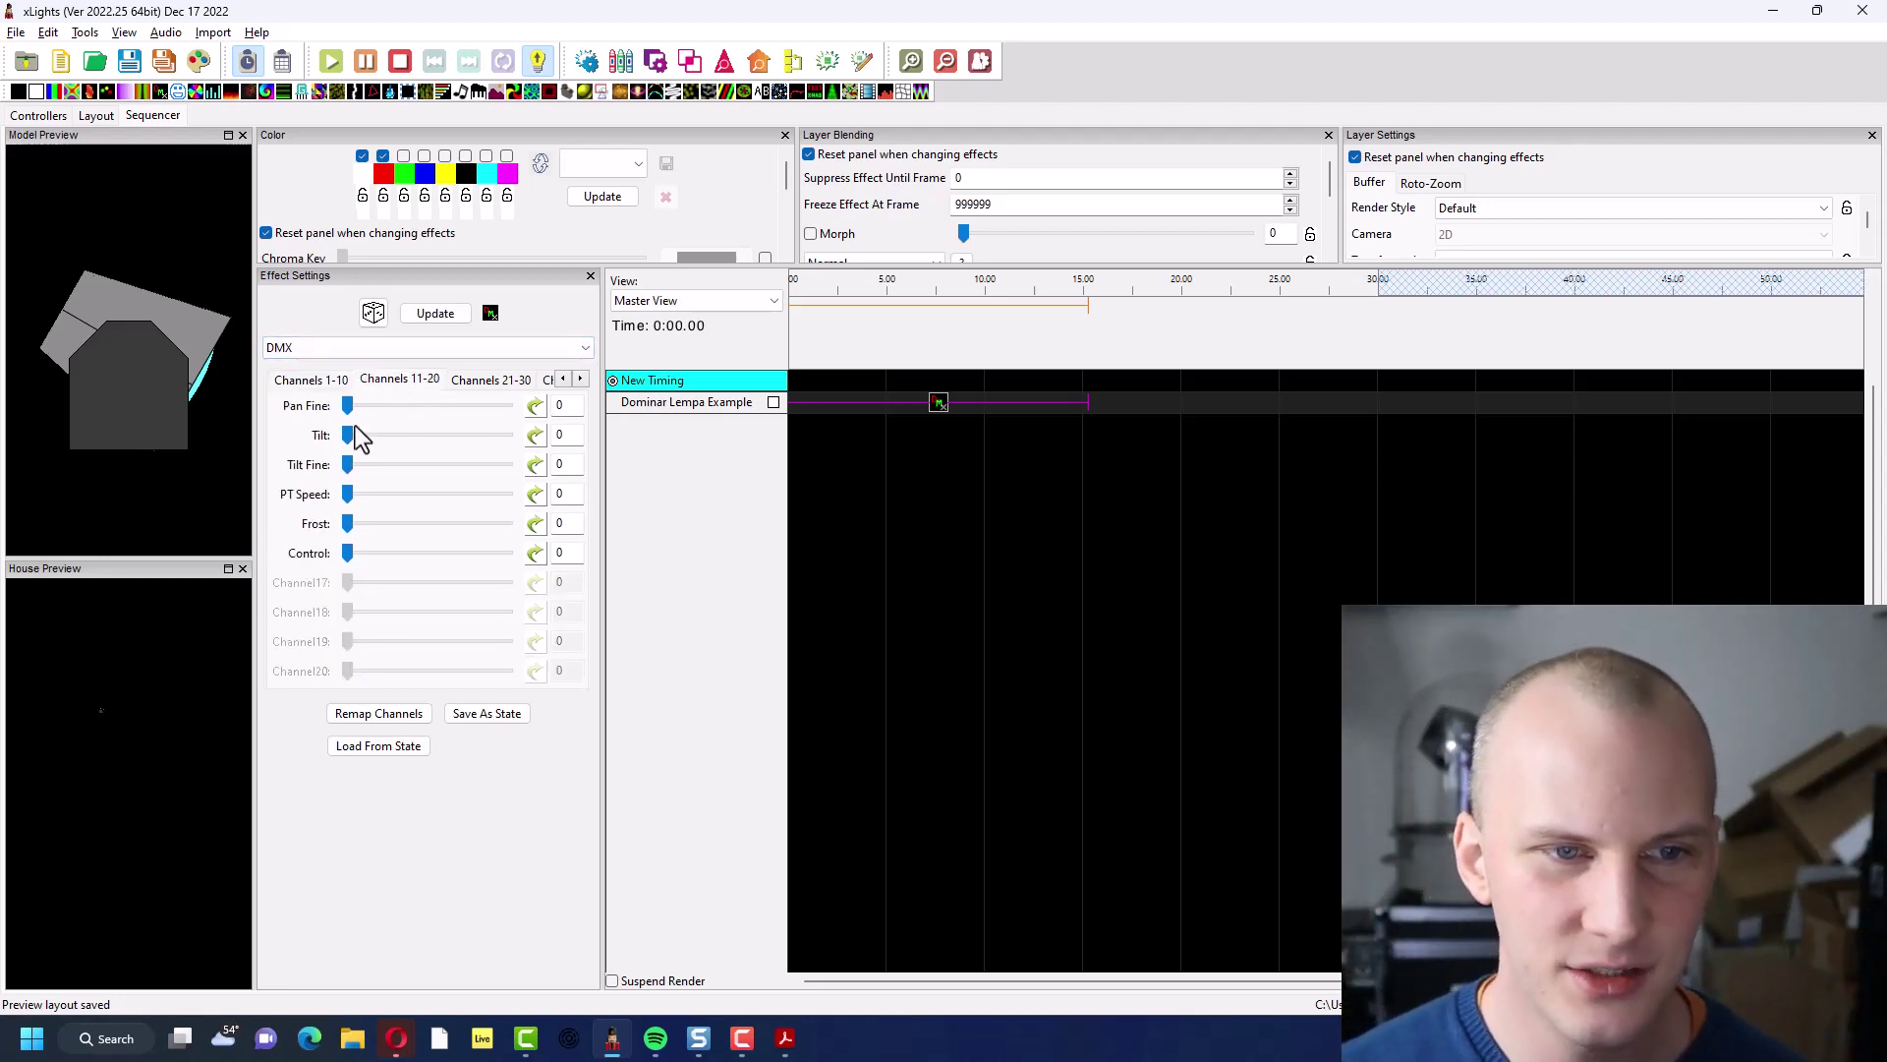
left_click_drag(347, 436, 411, 452)
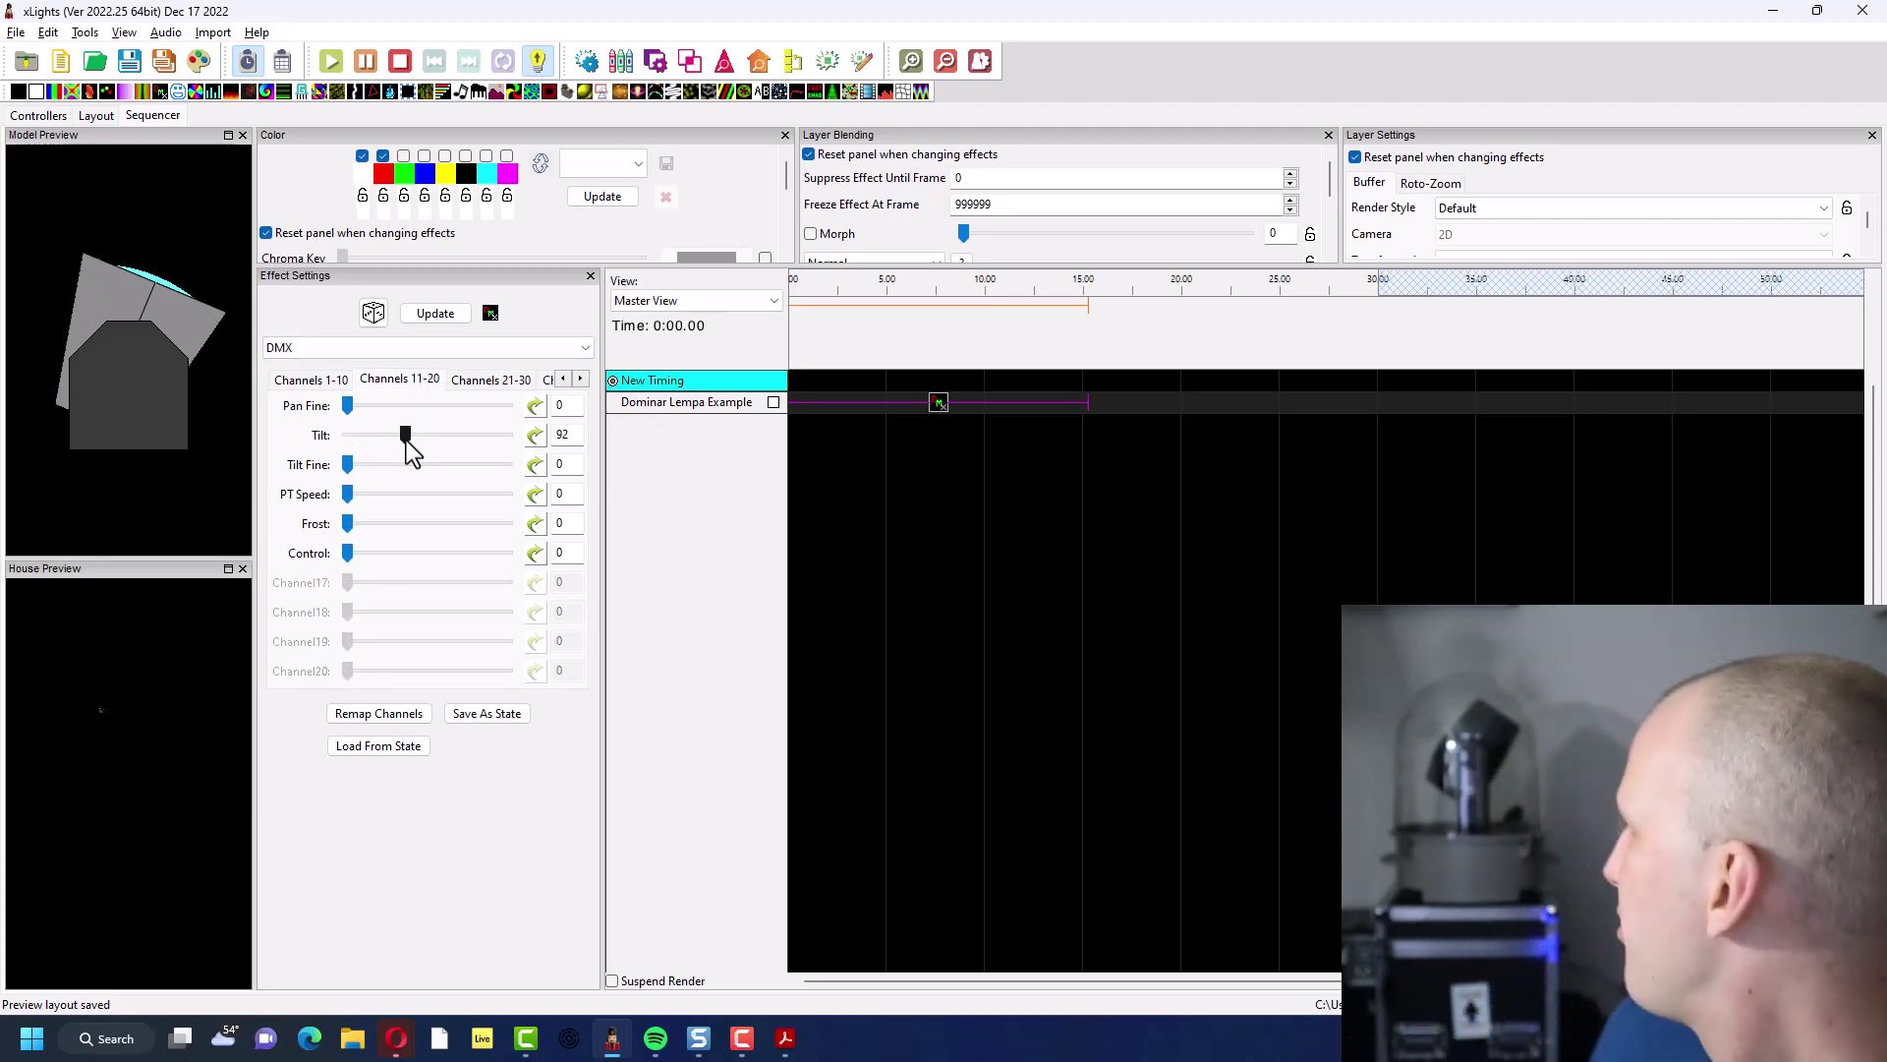
left_click(566, 435)
key("BackSpace")
key("BackSpace")
type("128")
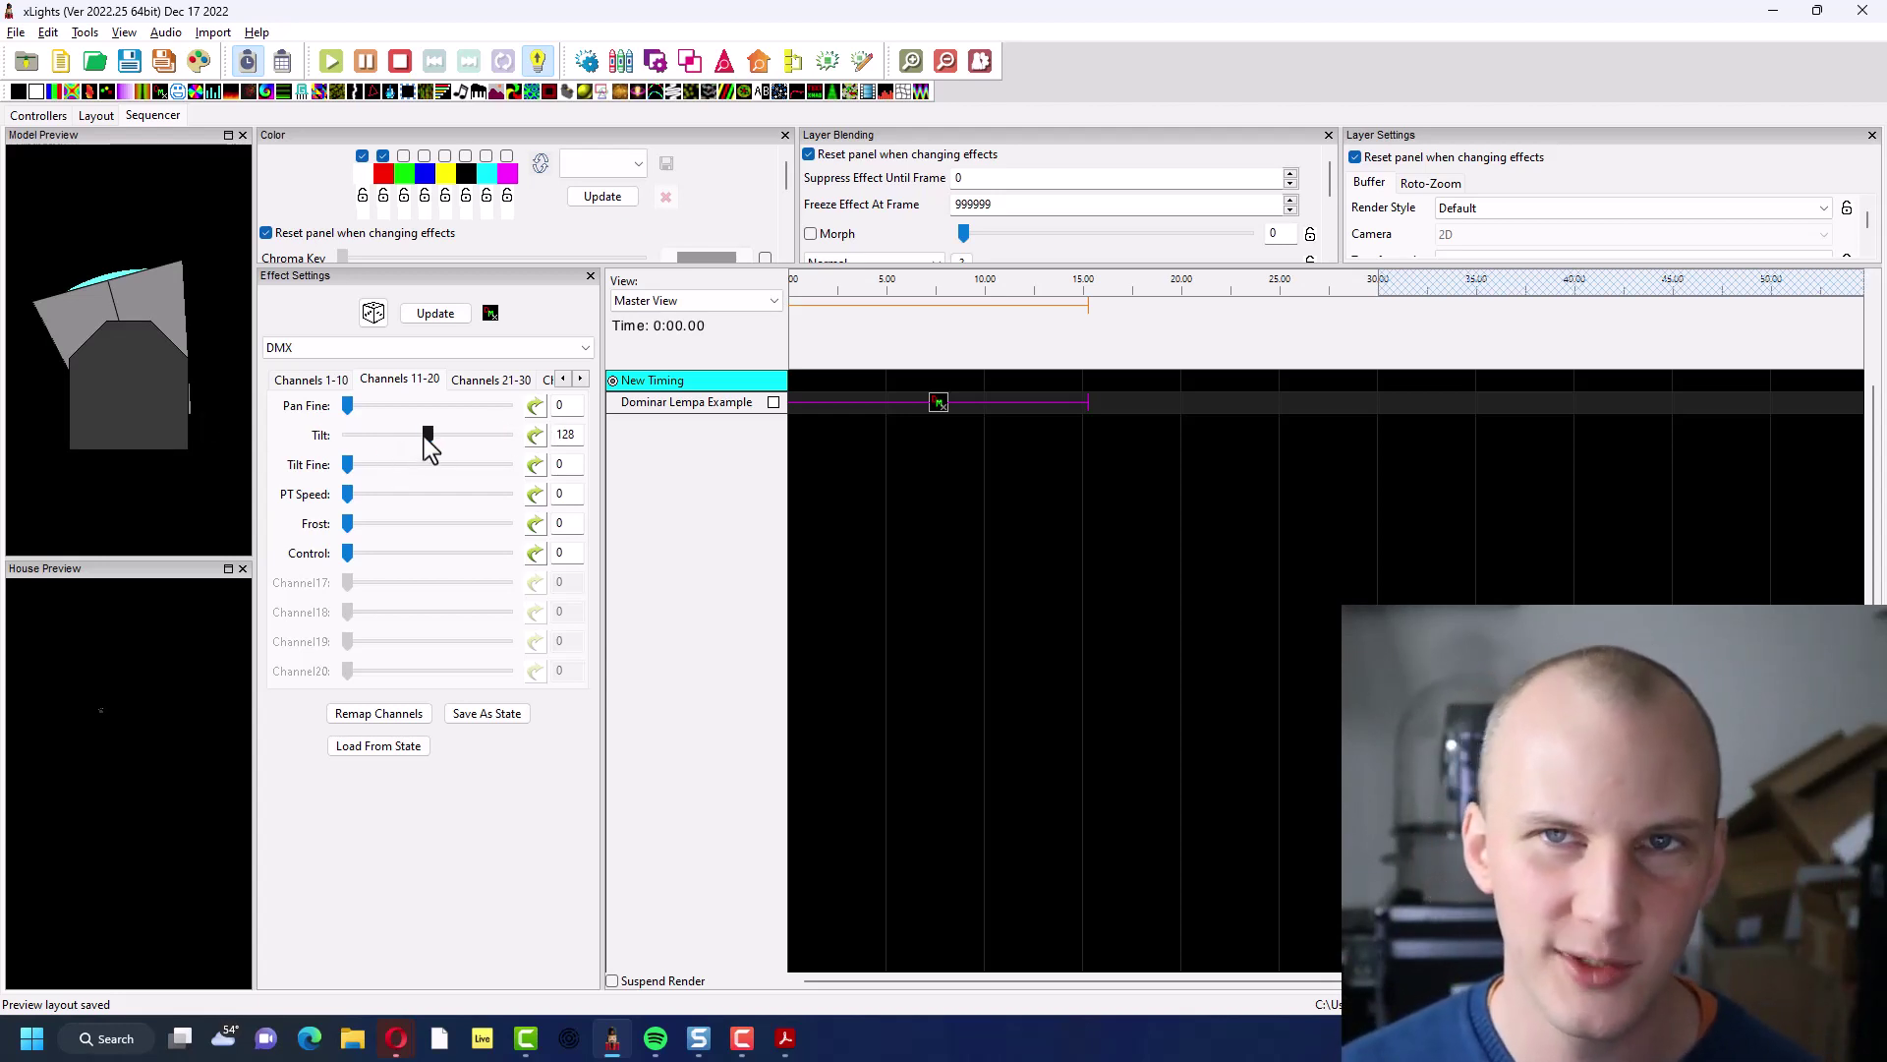
left_click_drag(425, 439, 348, 444)
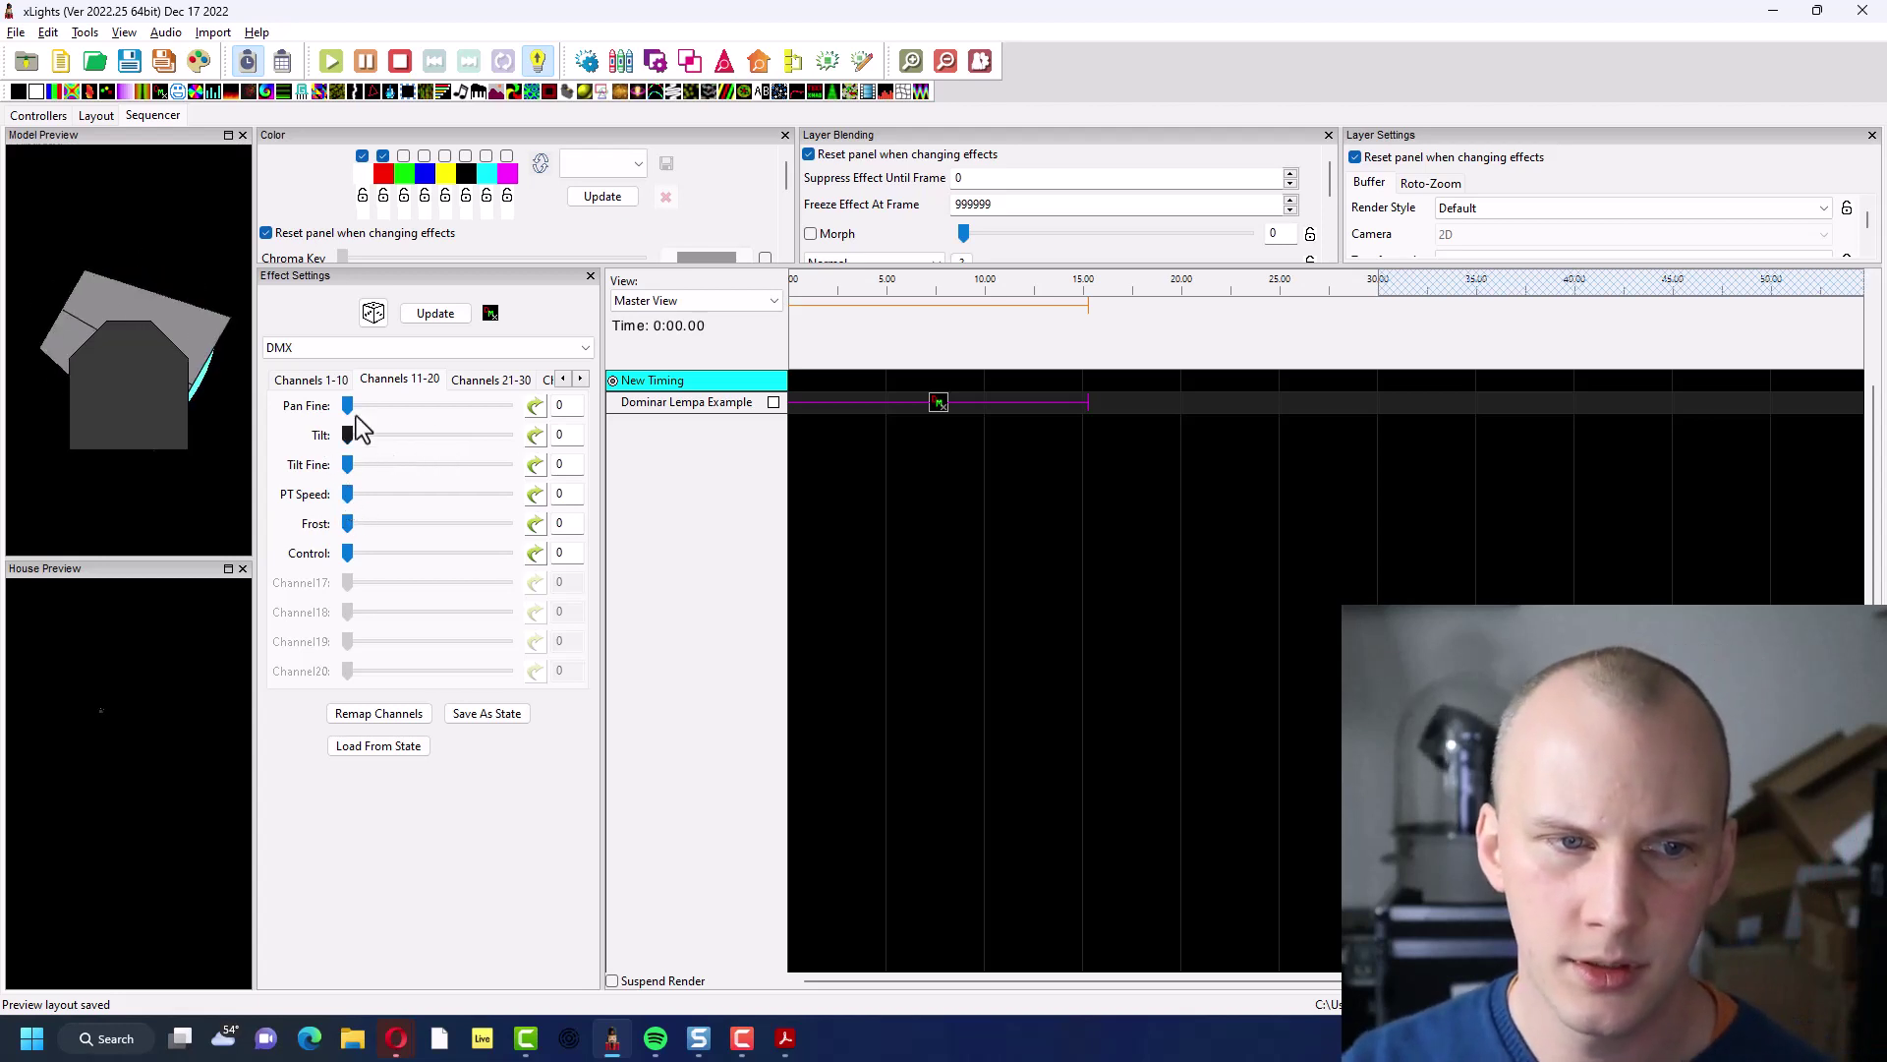
On the Channels 1-10 sliders, drag Pan to 116, Shutter to 255 and Dimmer to 70
left_click(330, 381)
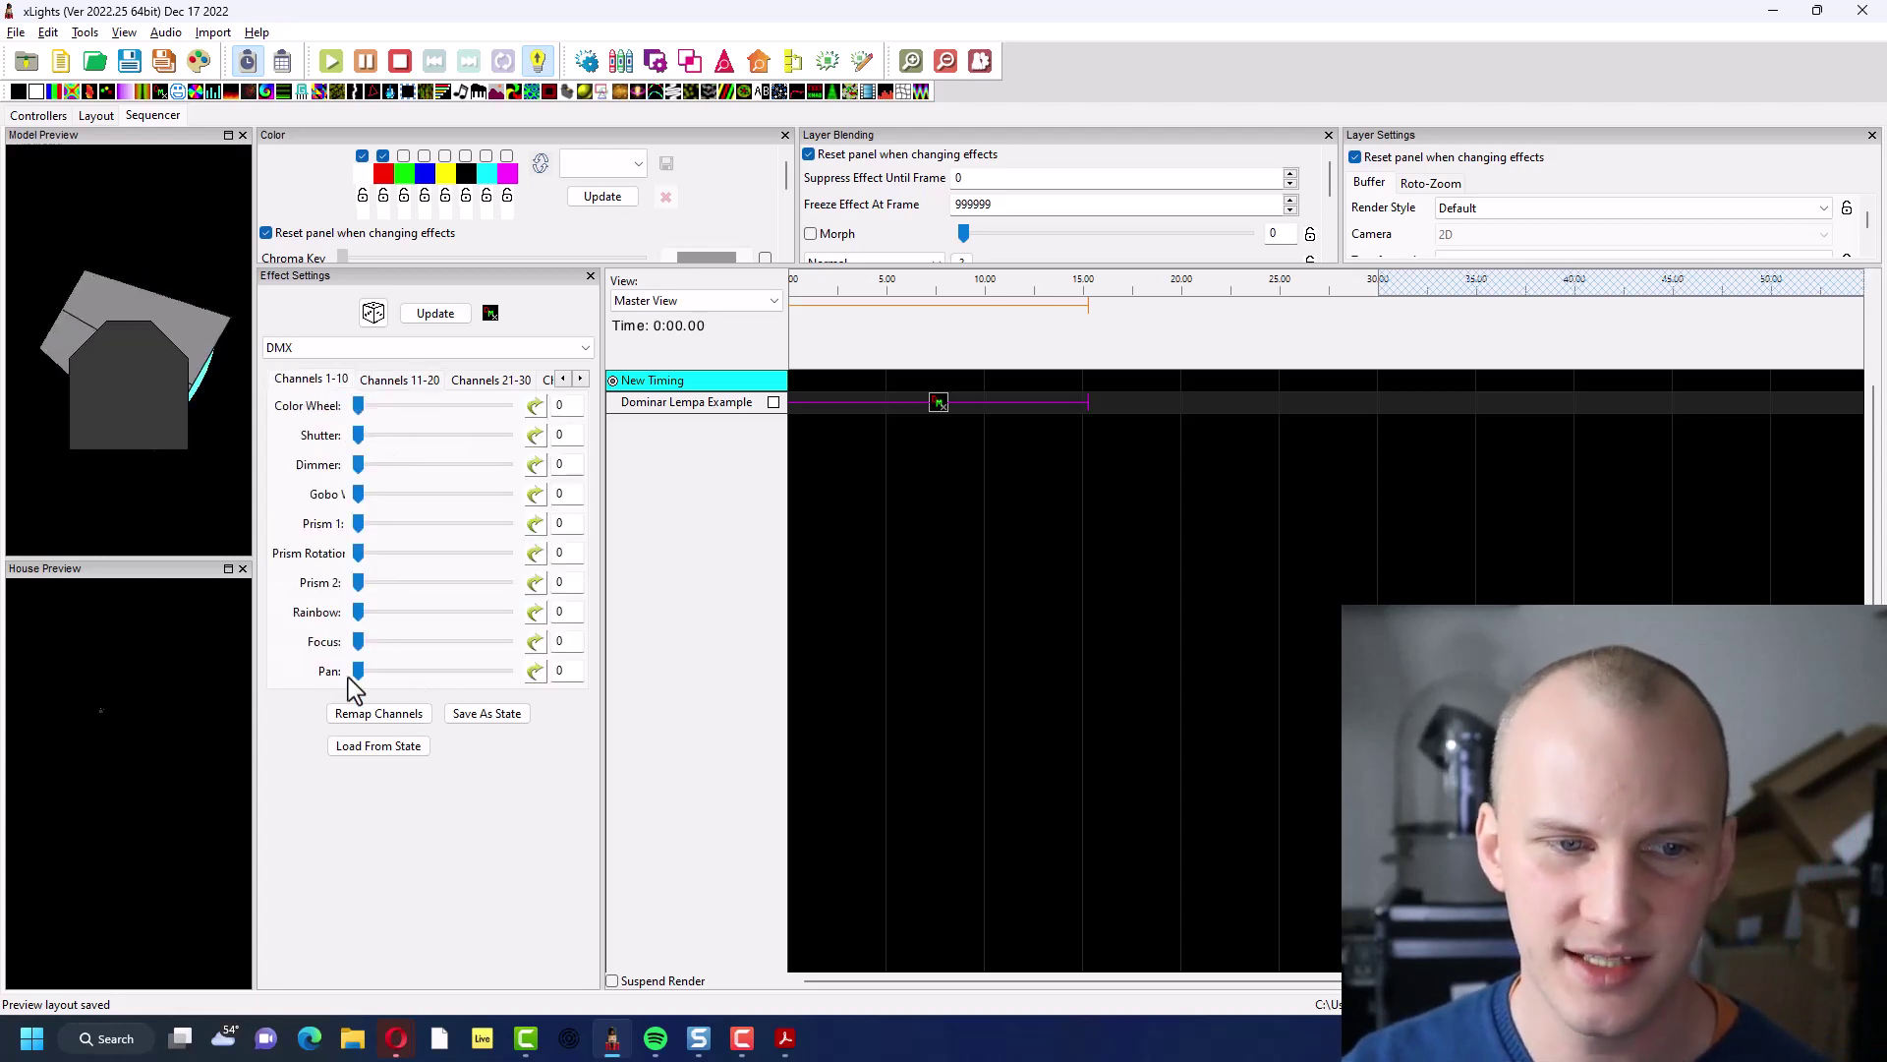
left_click_drag(353, 673, 421, 676)
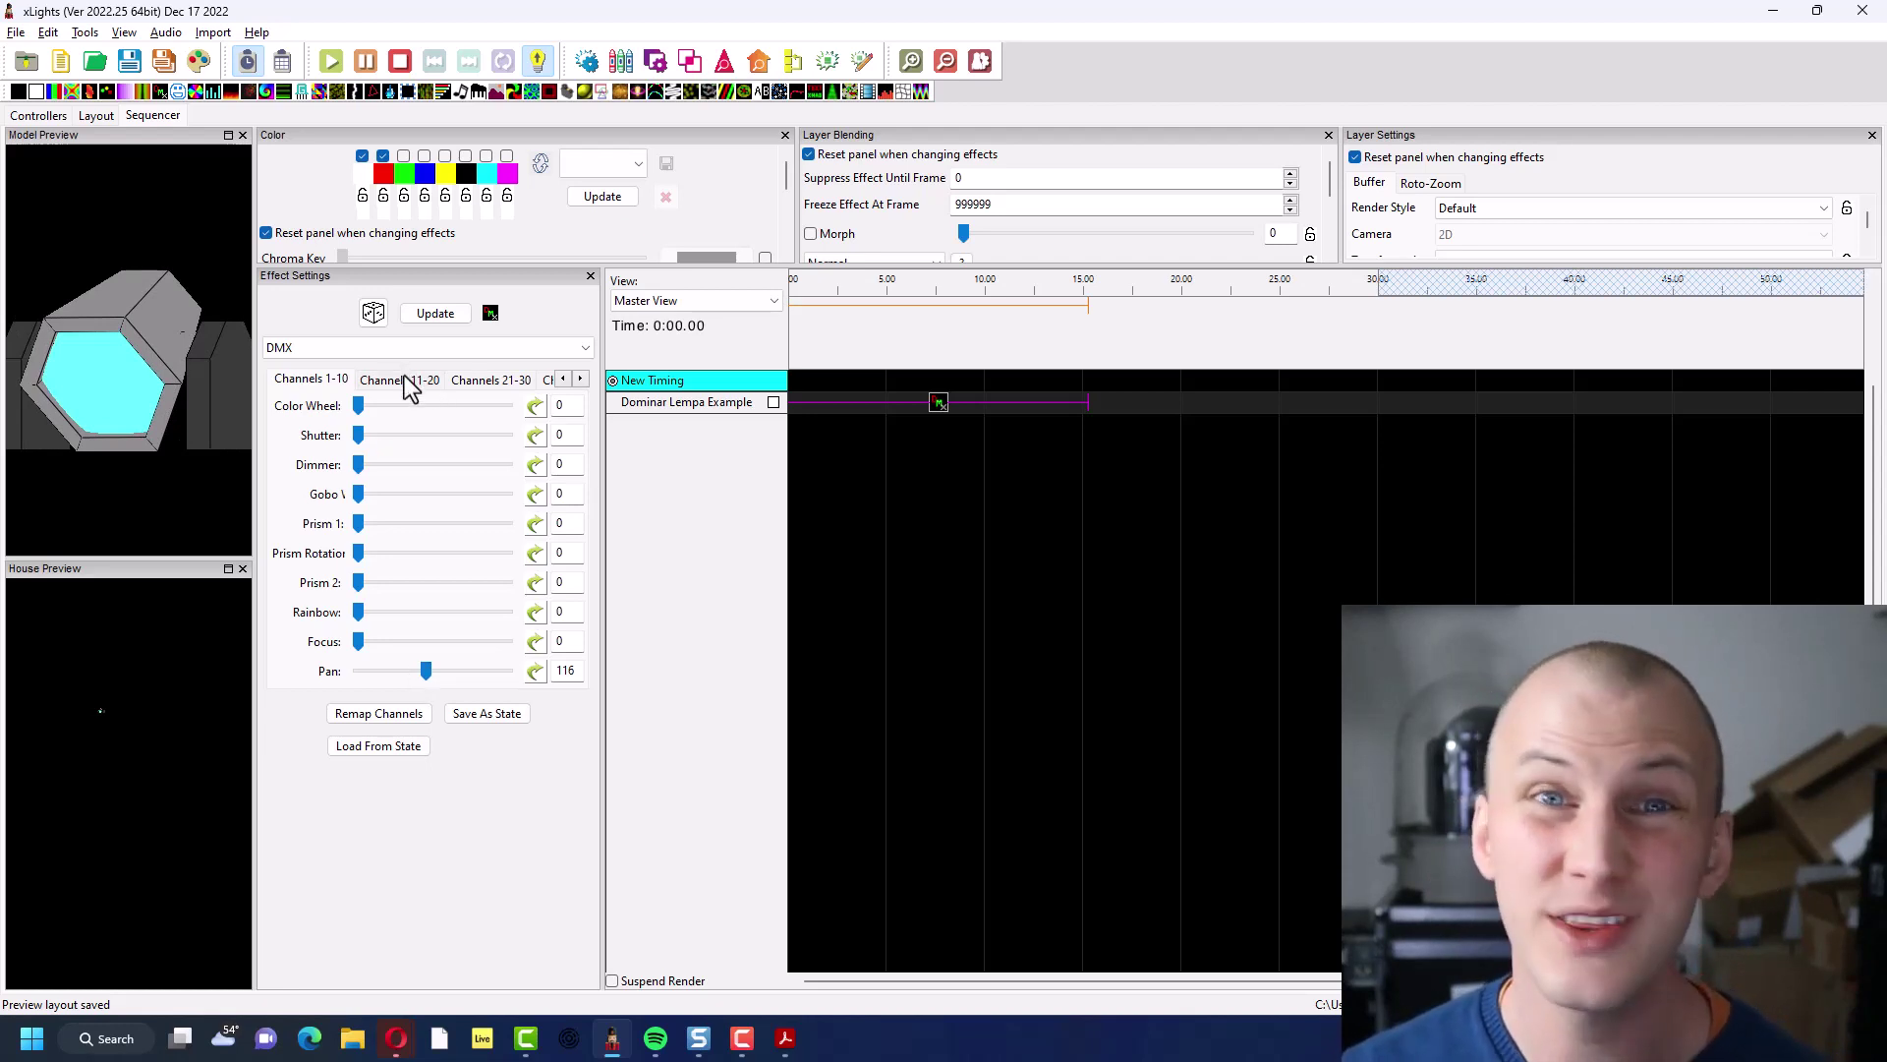
left_click_drag(358, 434, 600, 473)
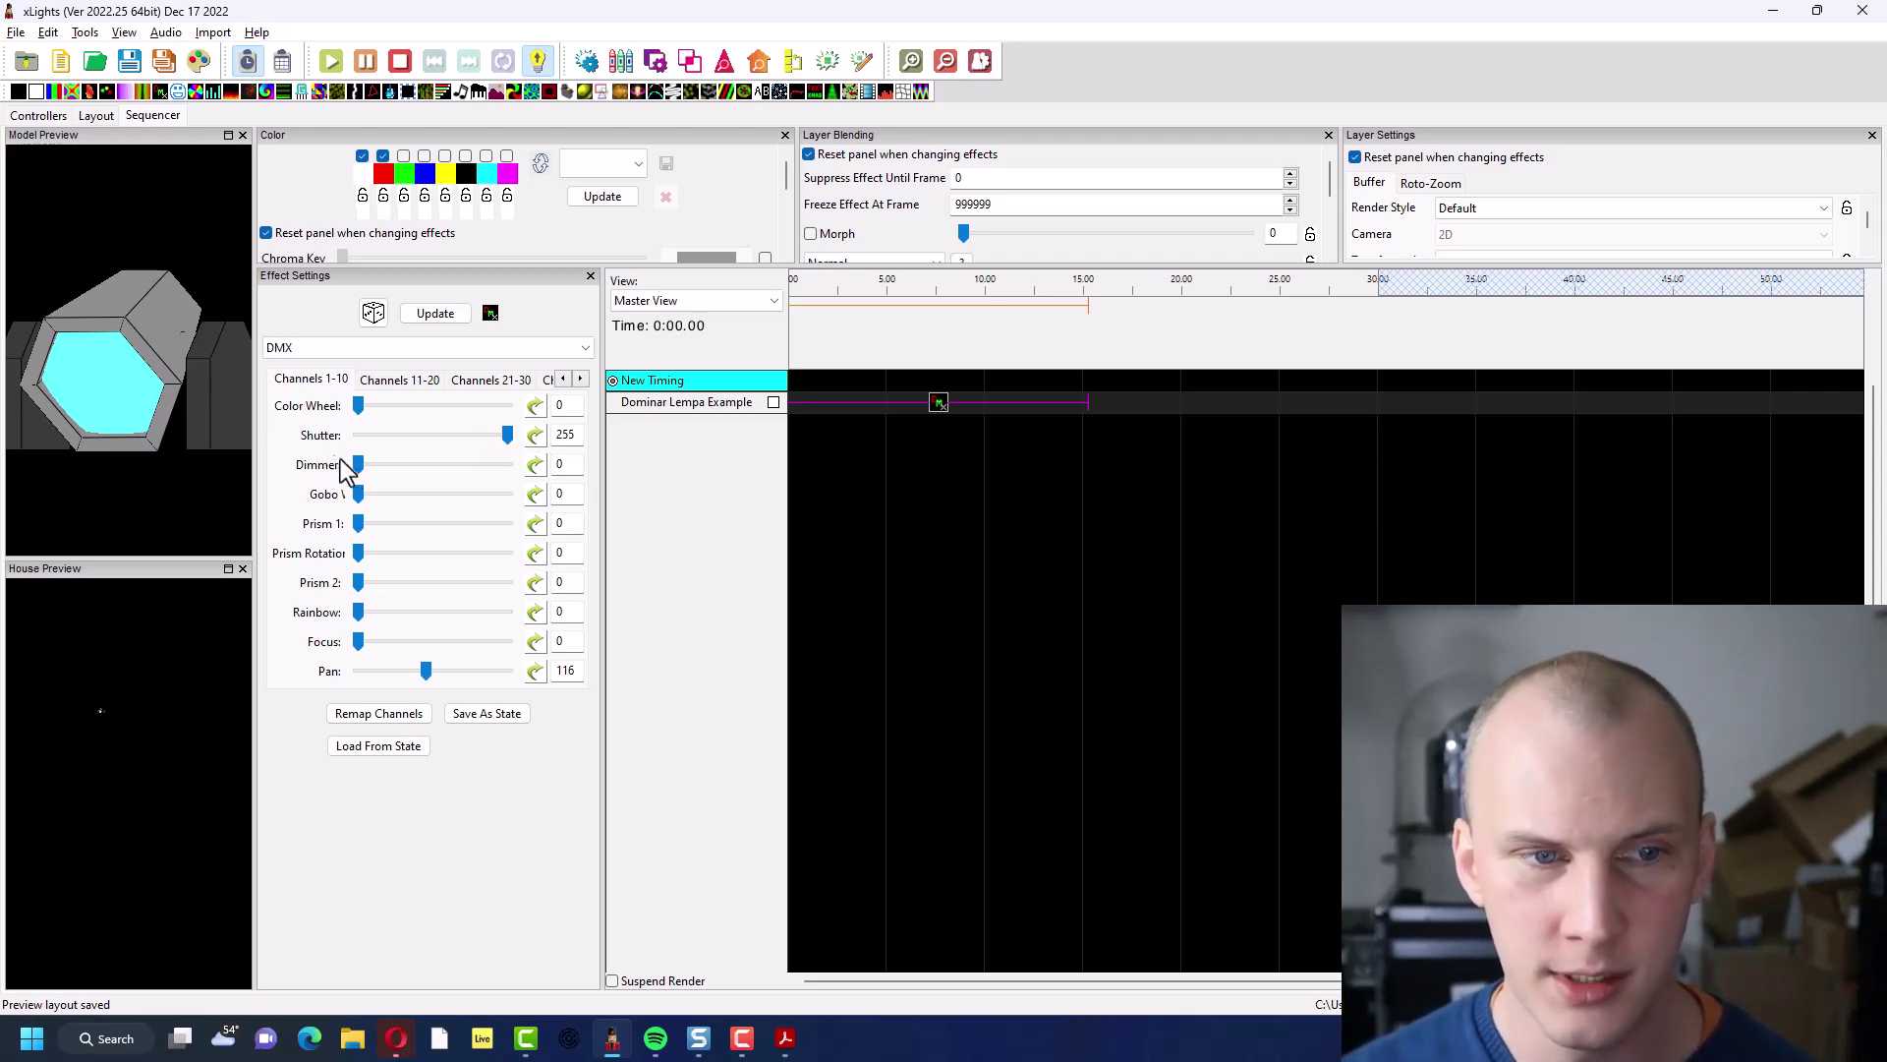
left_click_drag(357, 466, 399, 470)
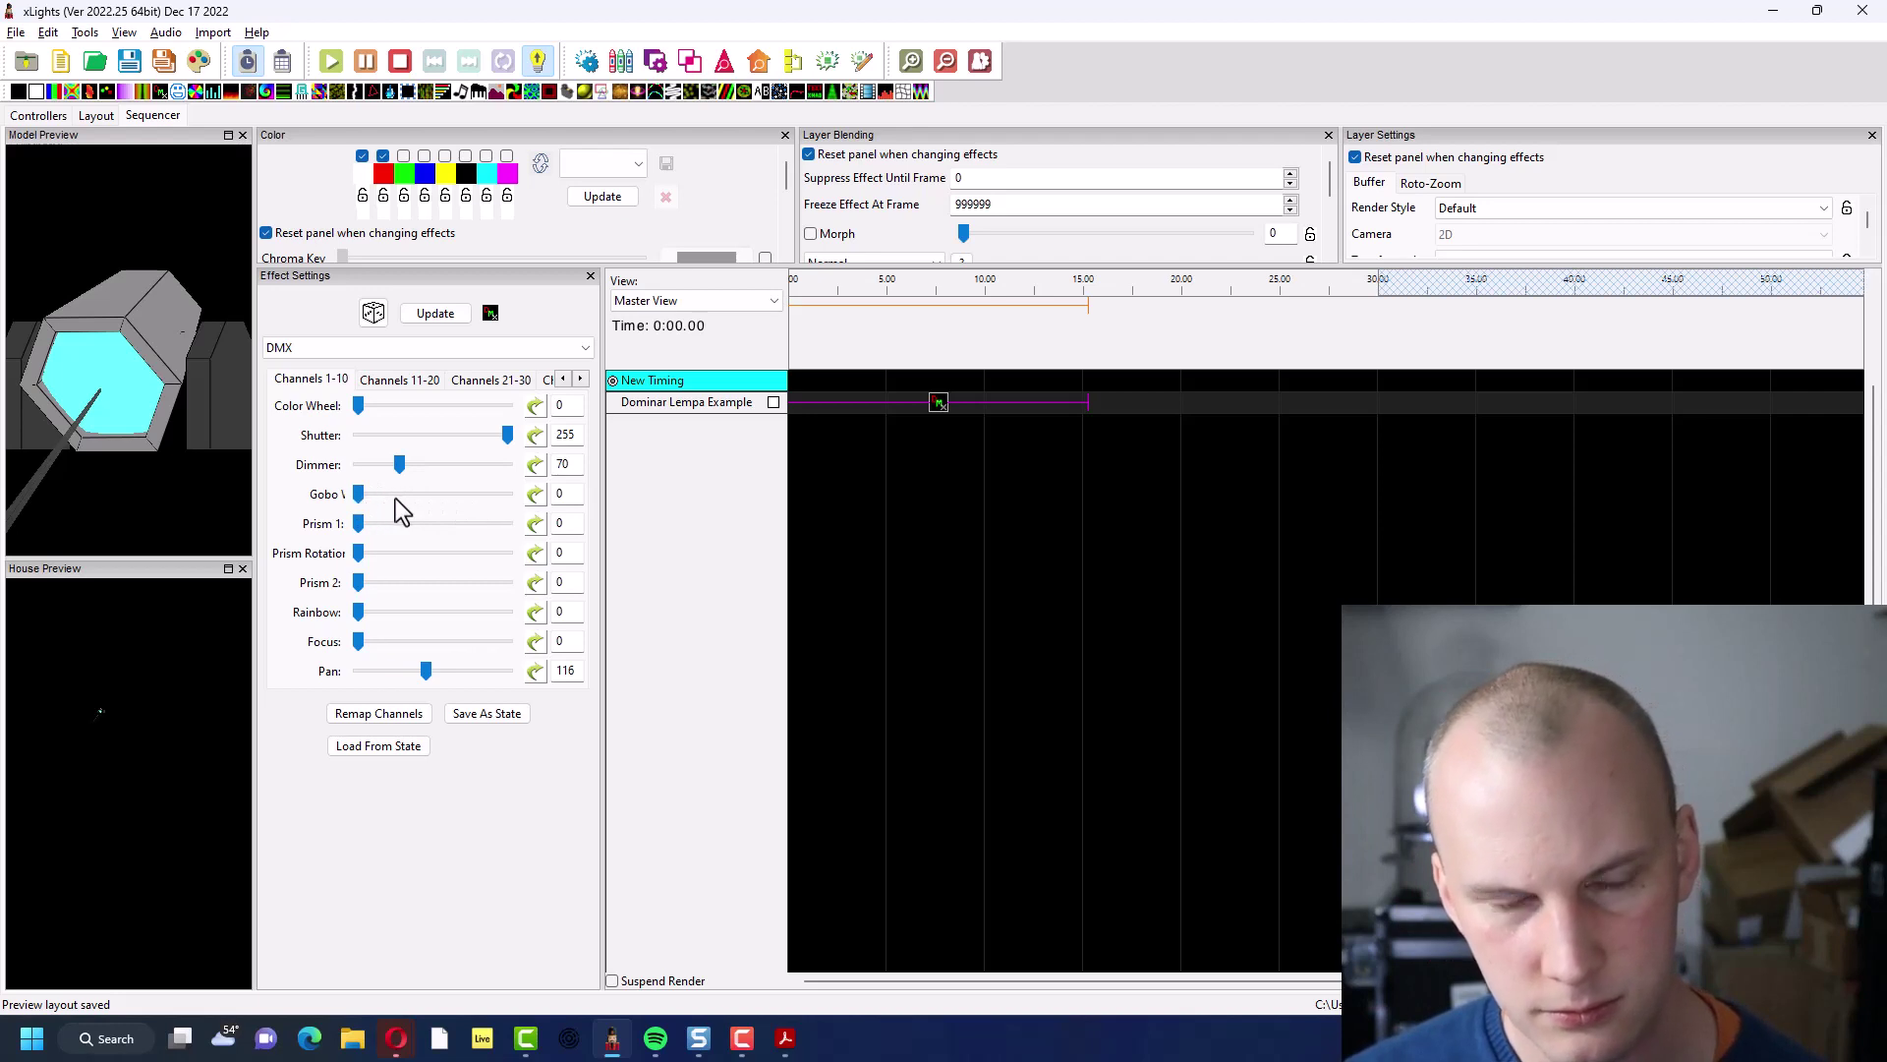
Test Gobo at 75 and Rainbow at 255 back to 0, set Color Wheel to 91, then zero Shutter and Dimmer
left_click_drag(395, 498, 402, 498)
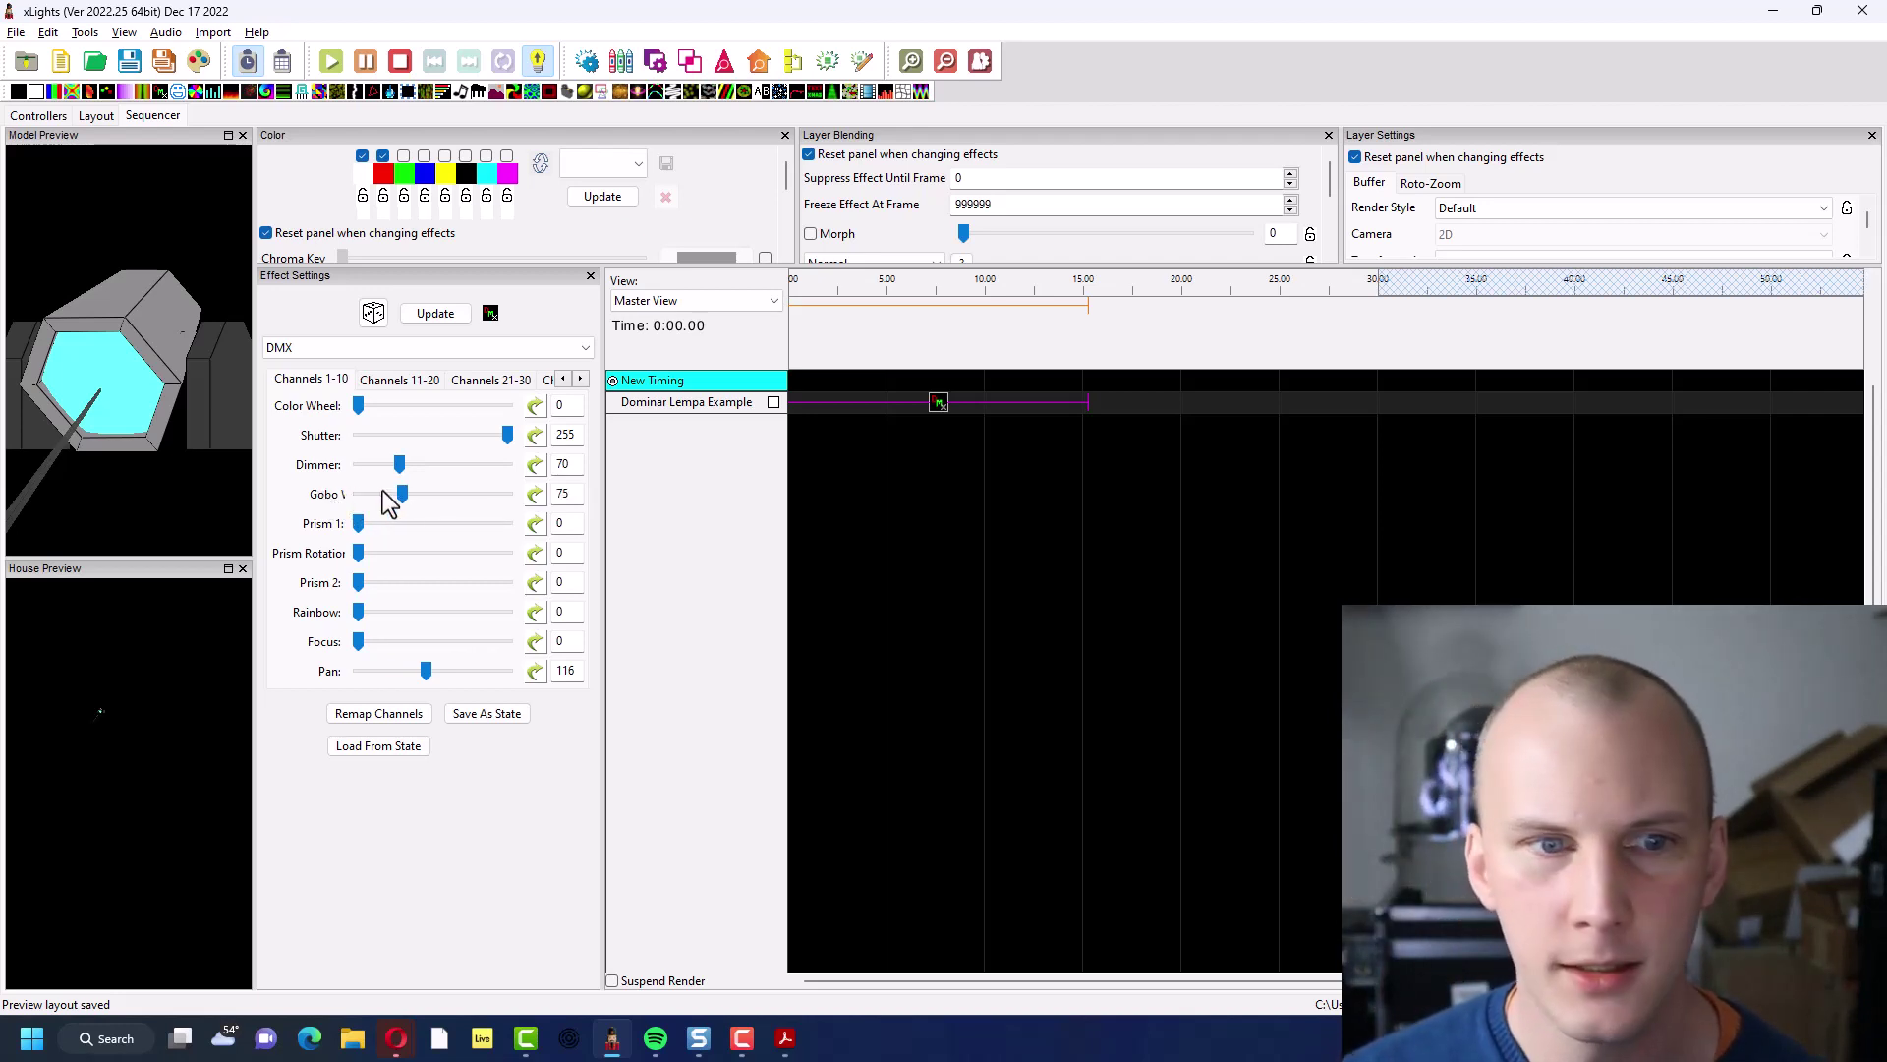
left_click_drag(398, 495, 486, 564)
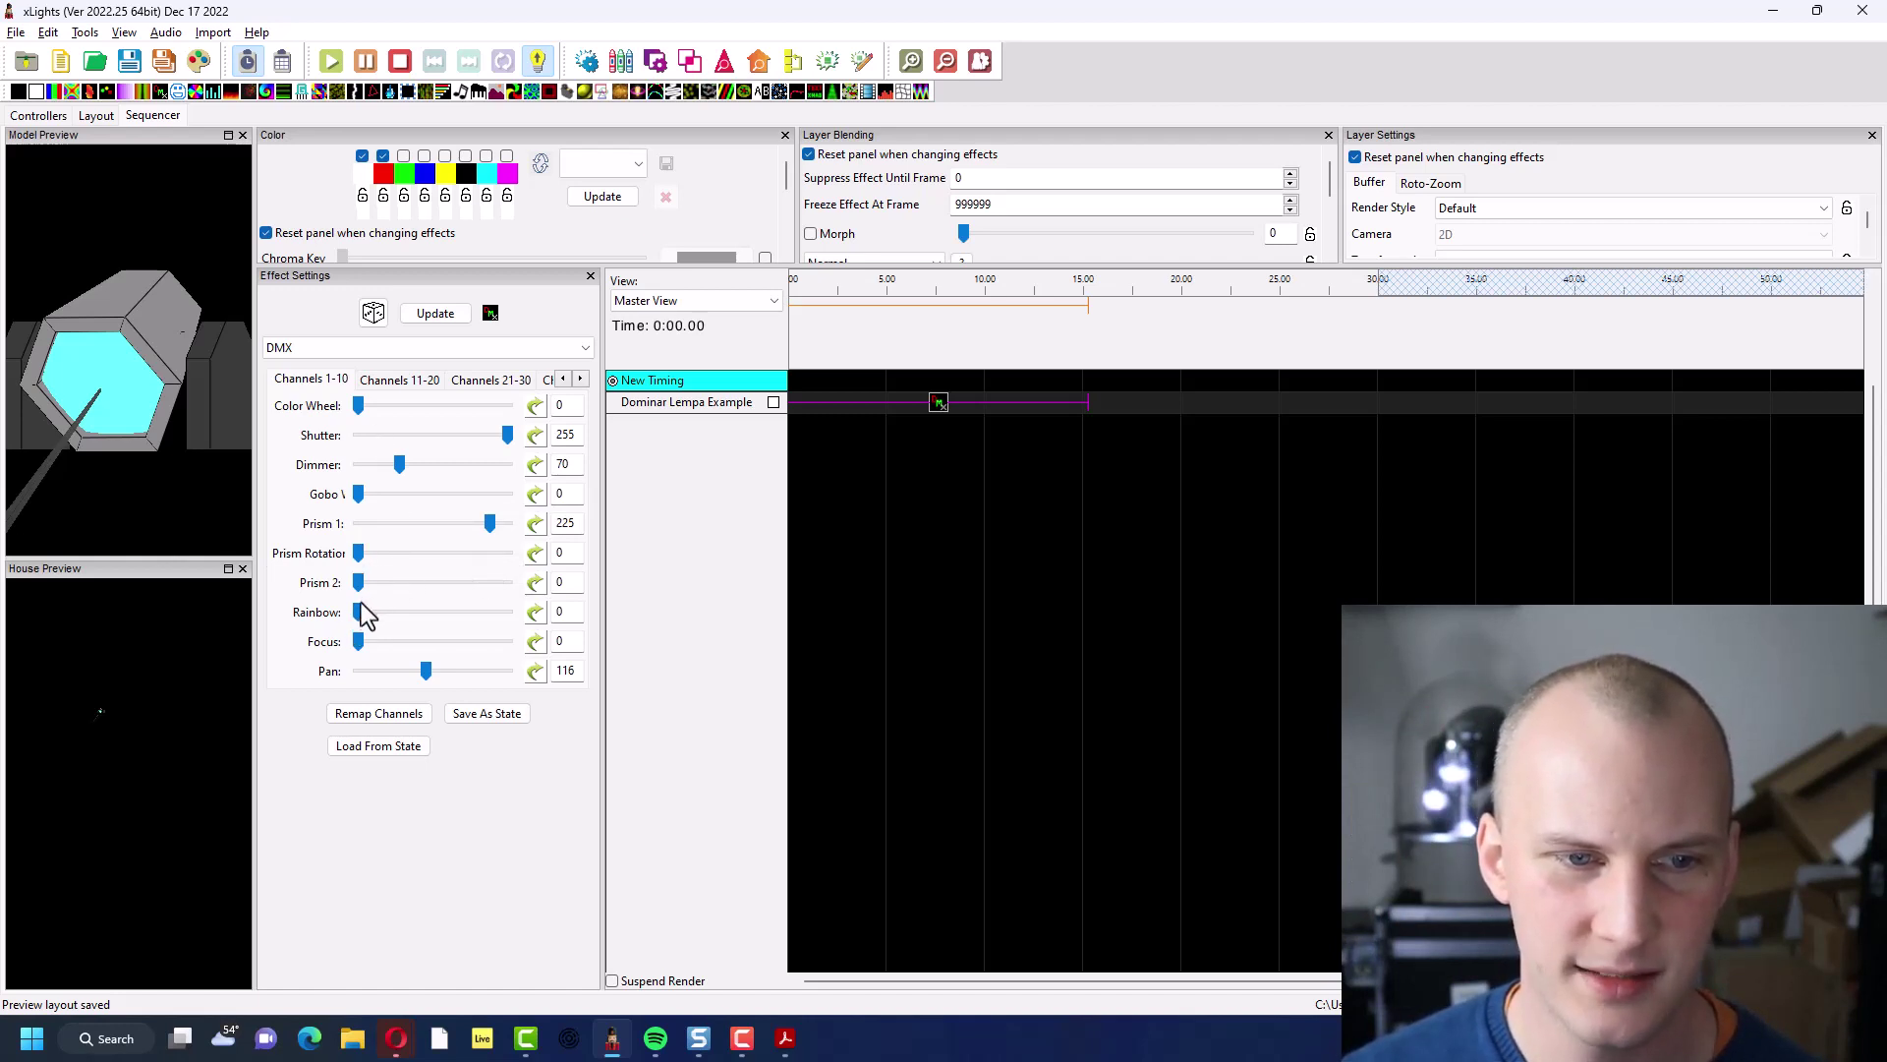
left_click_drag(361, 612, 619, 634)
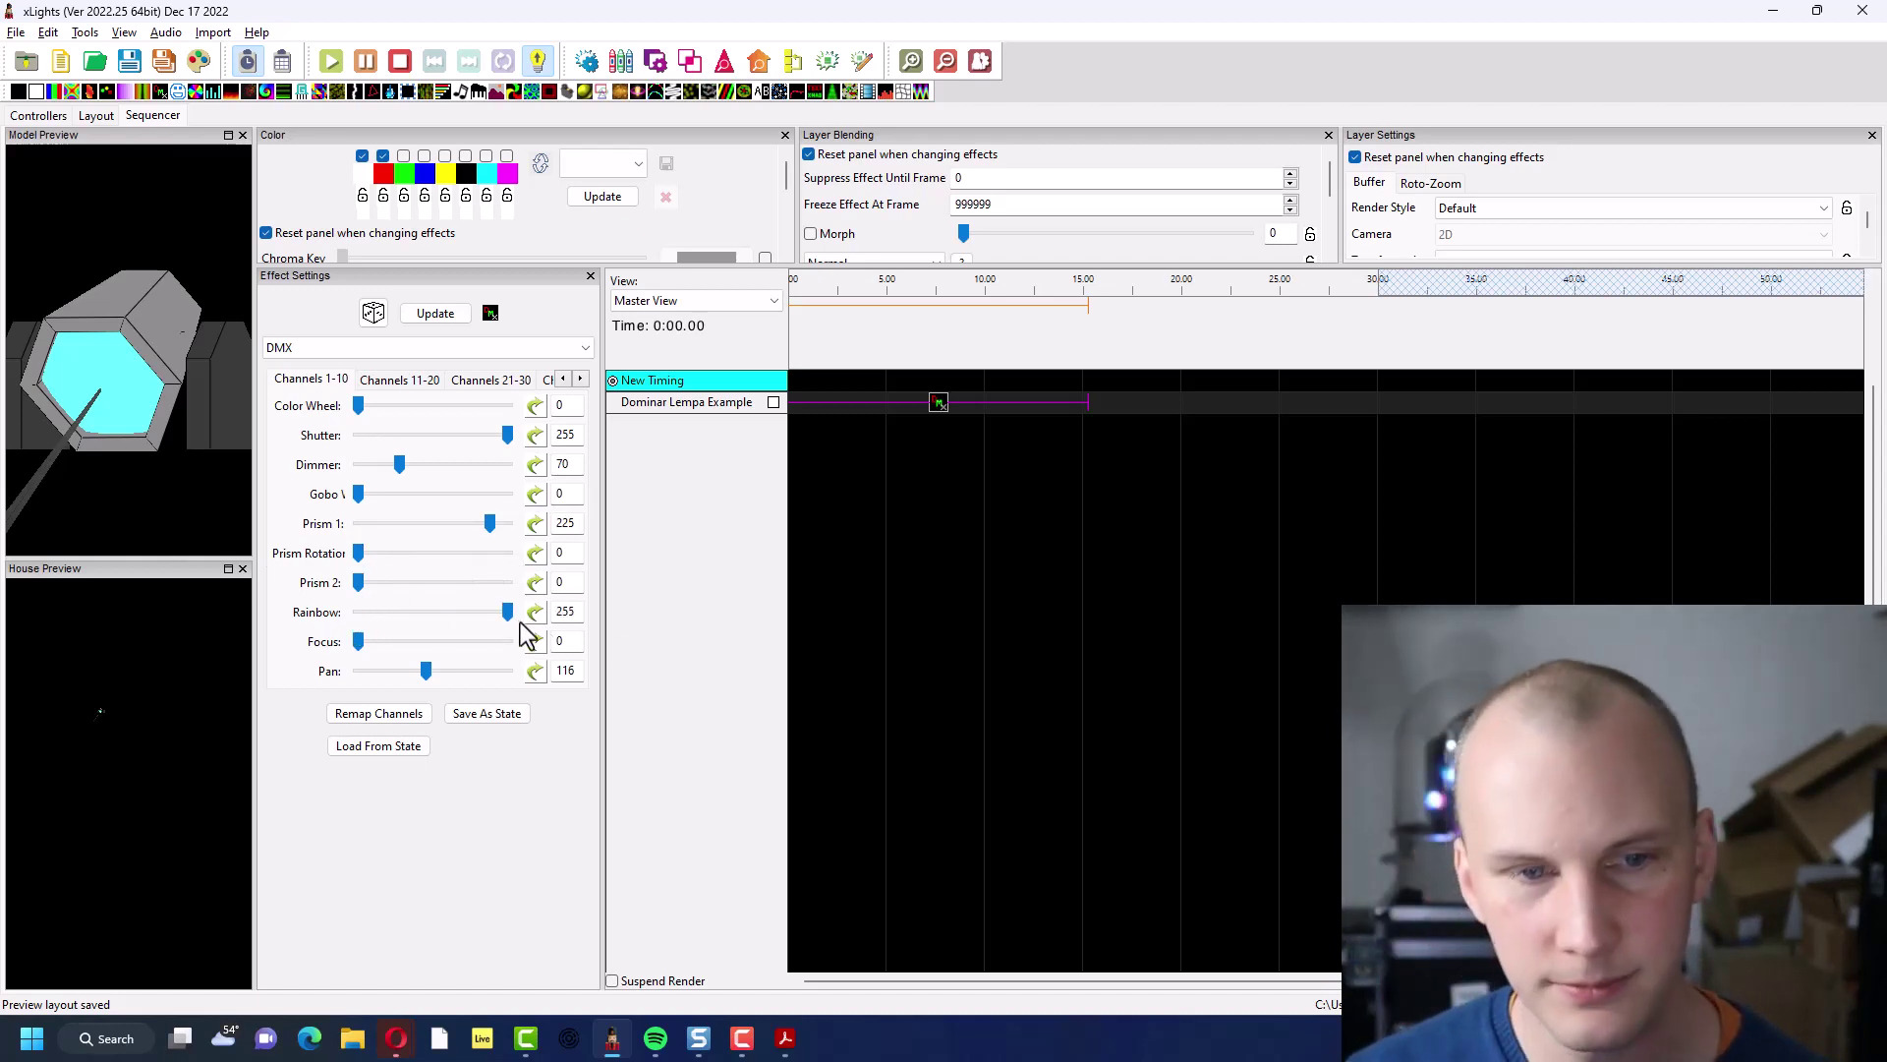
left_click_drag(507, 612, 266, 586)
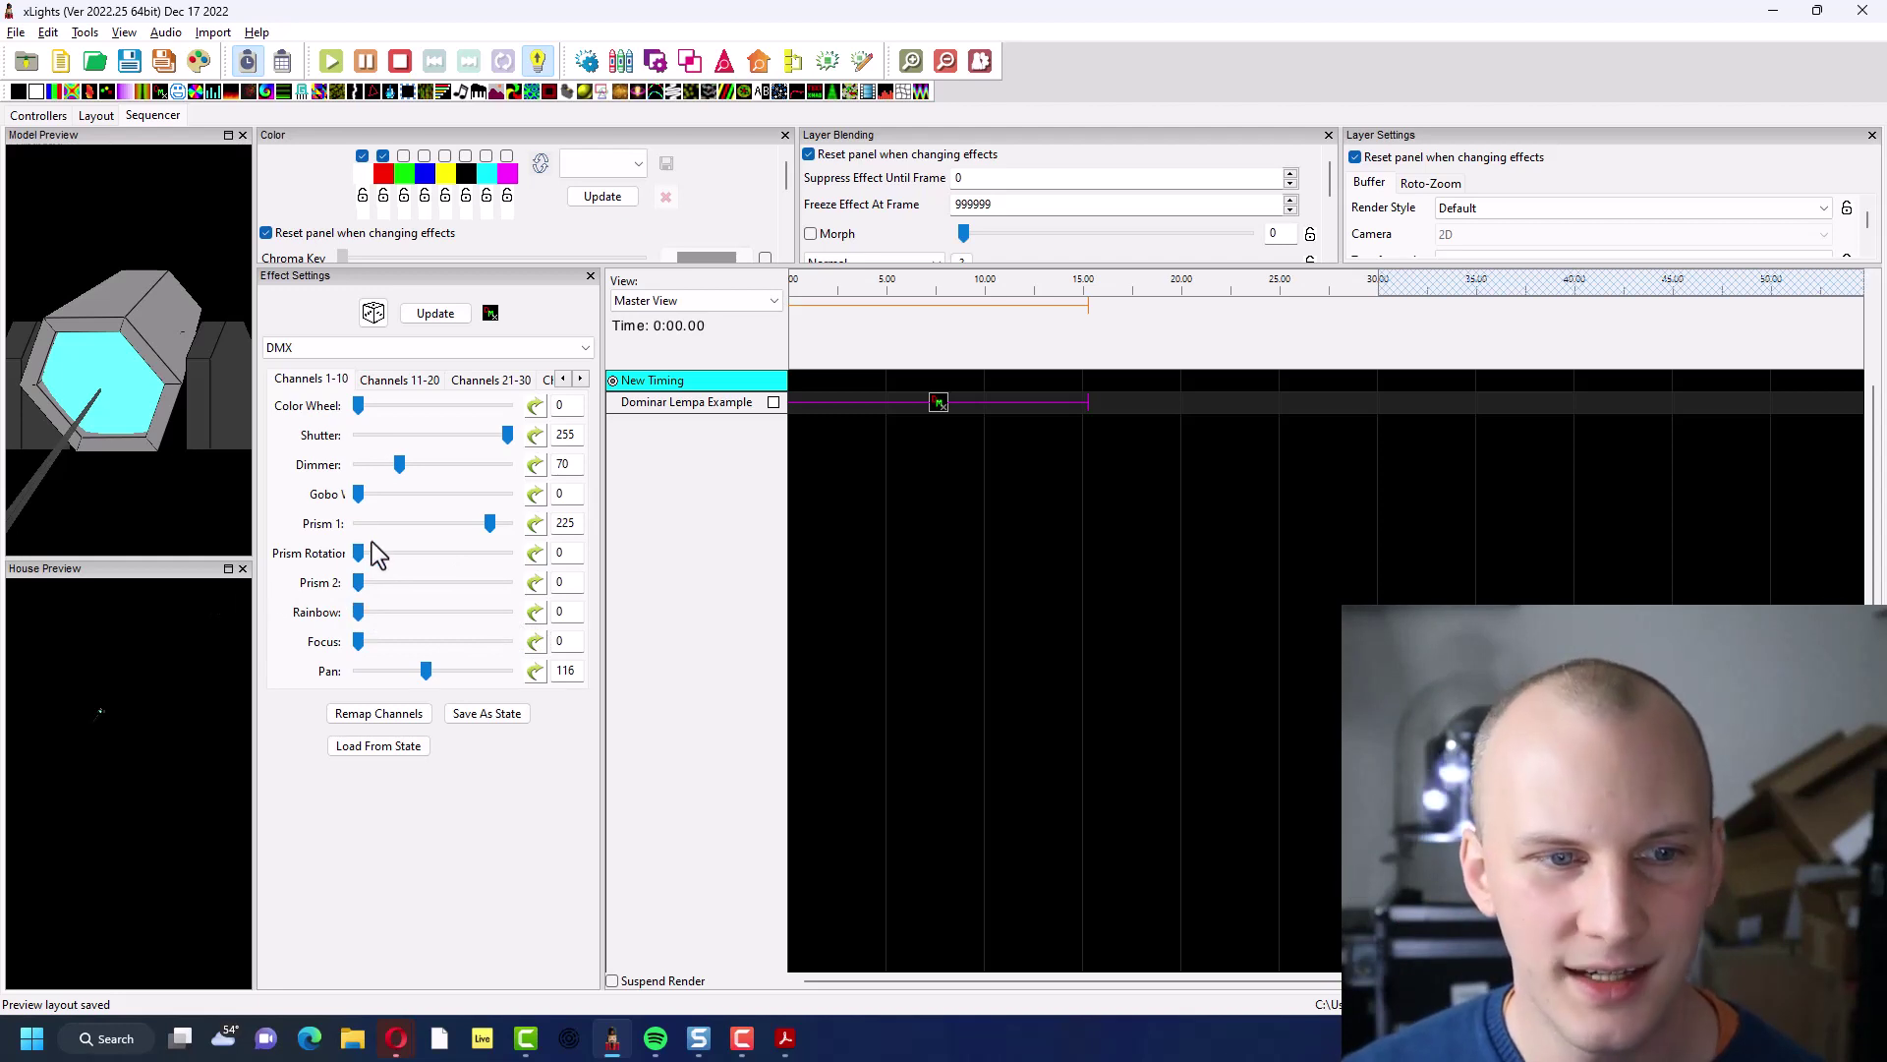
left_click_drag(358, 404, 364, 411)
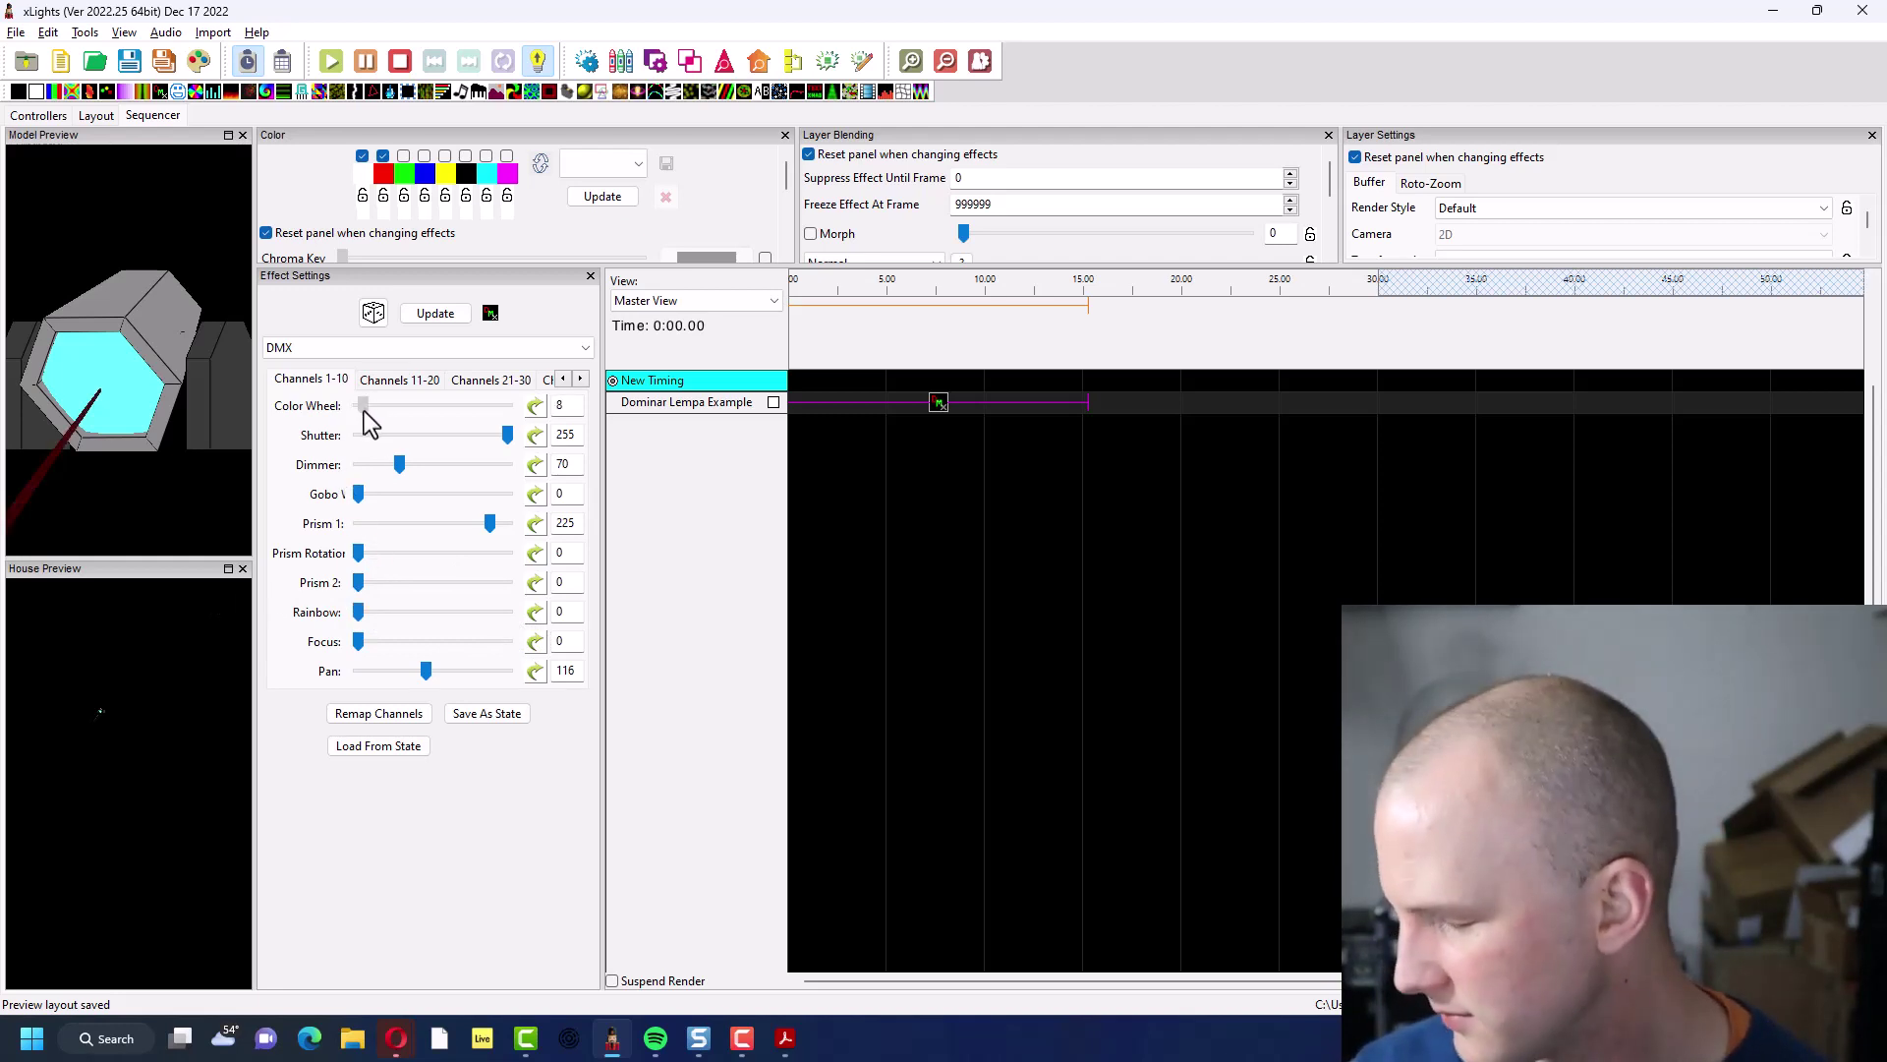
left_click_drag(364, 411, 411, 421)
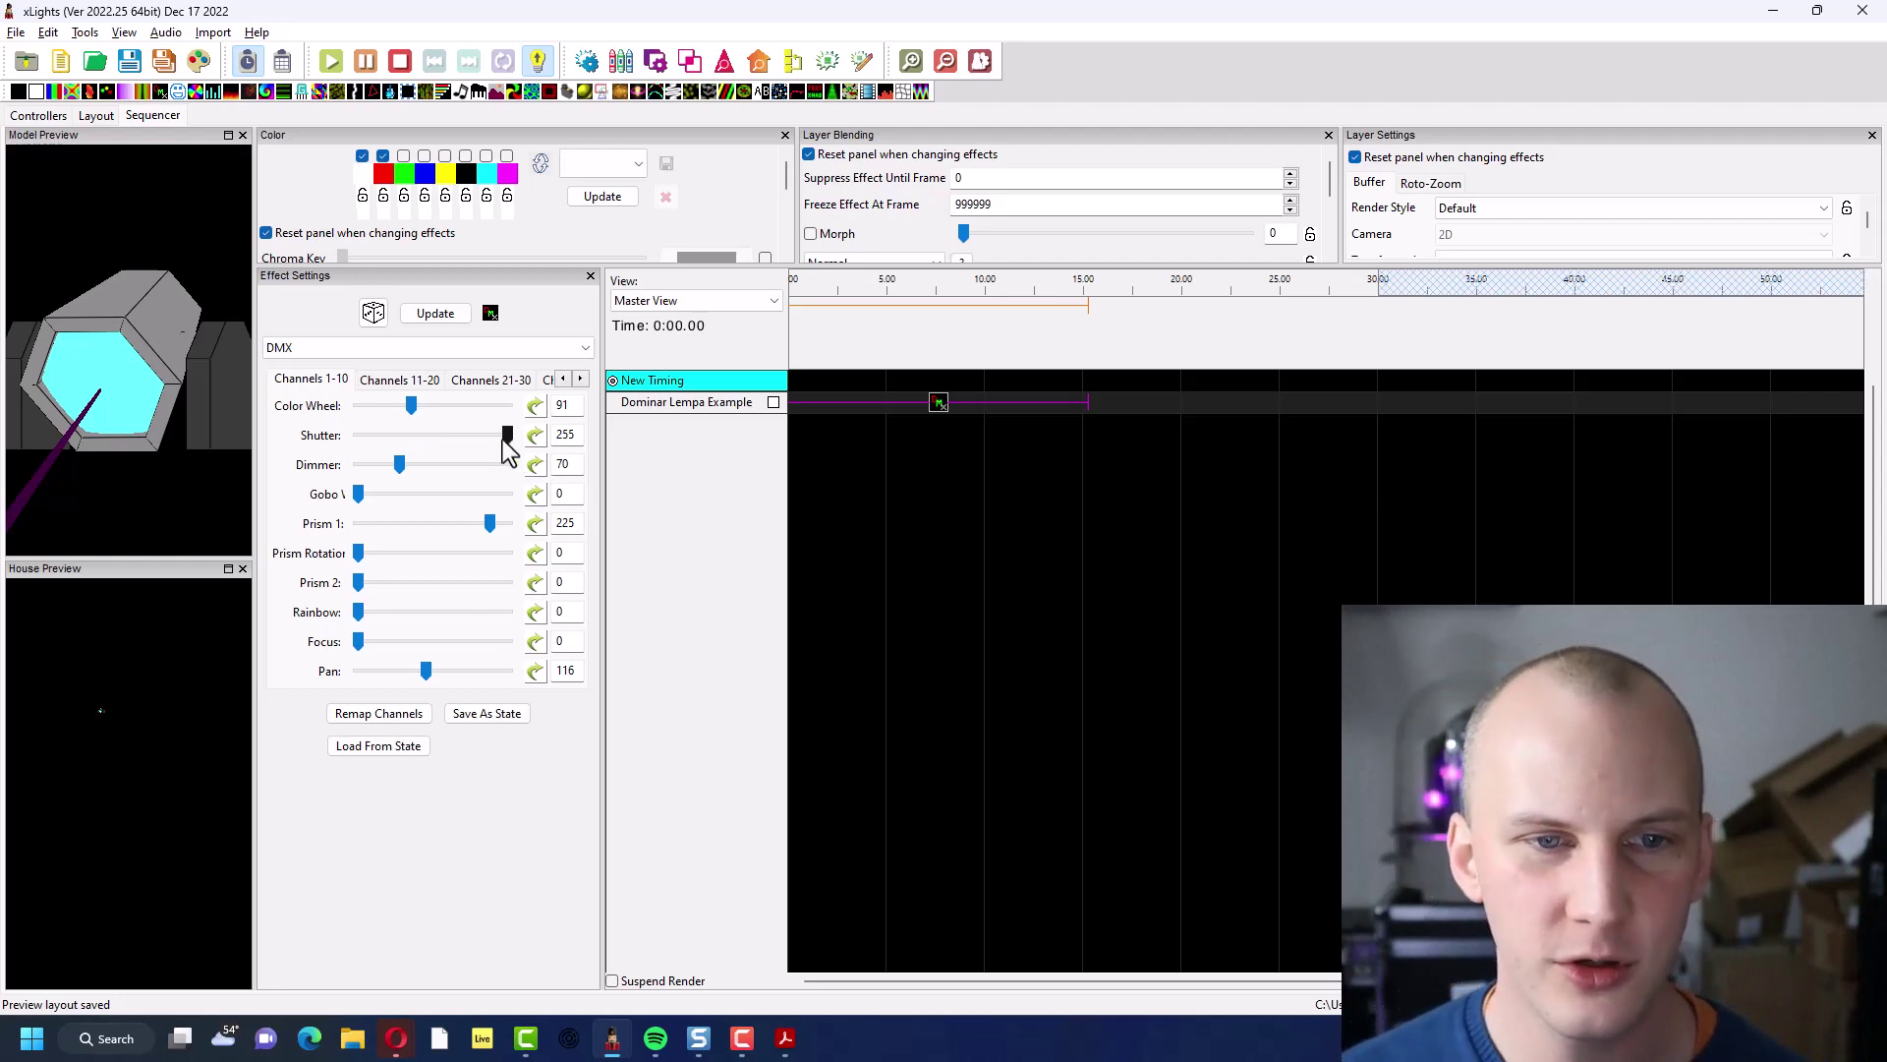
left_click_drag(504, 439, 323, 476)
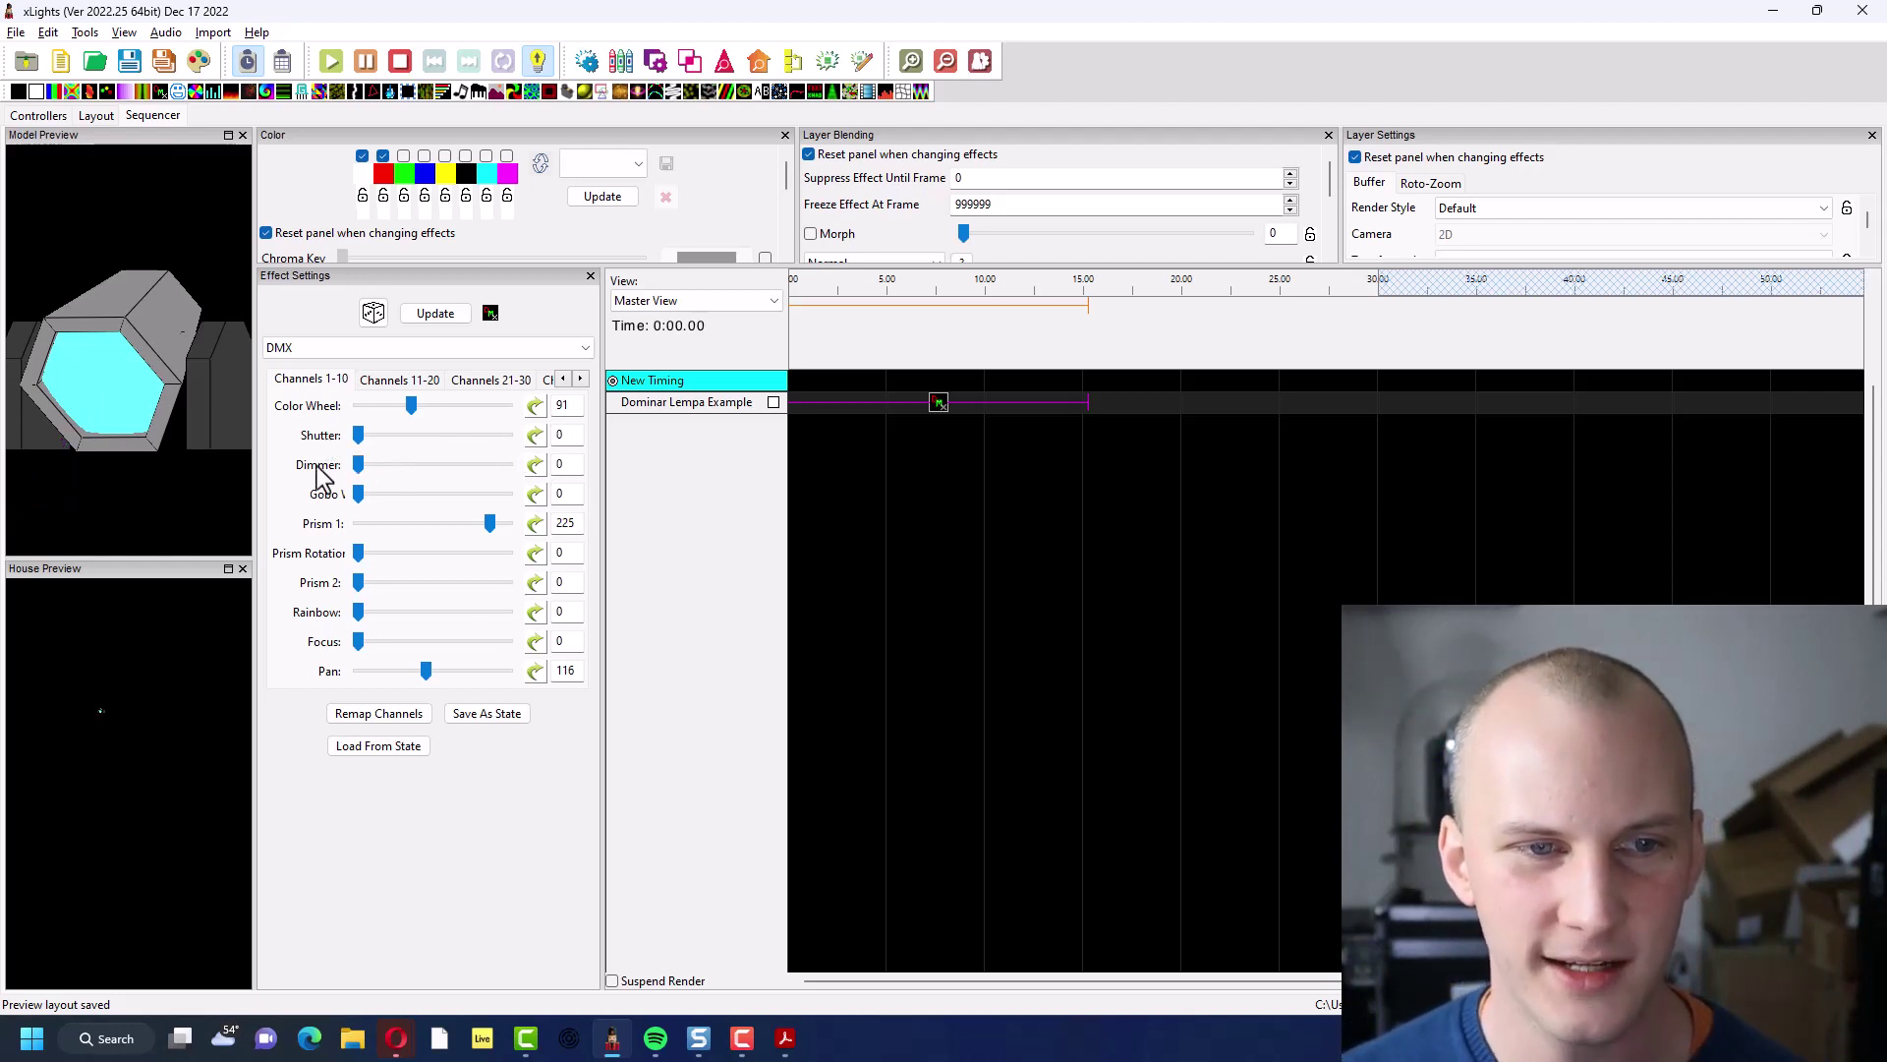